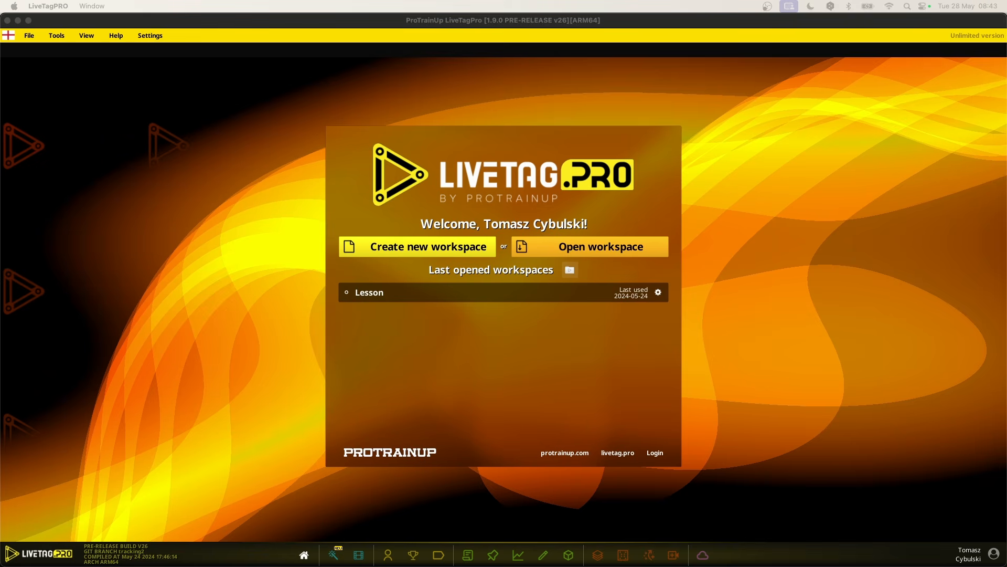
- Create a new workspace named "Guide"
click(443, 243)
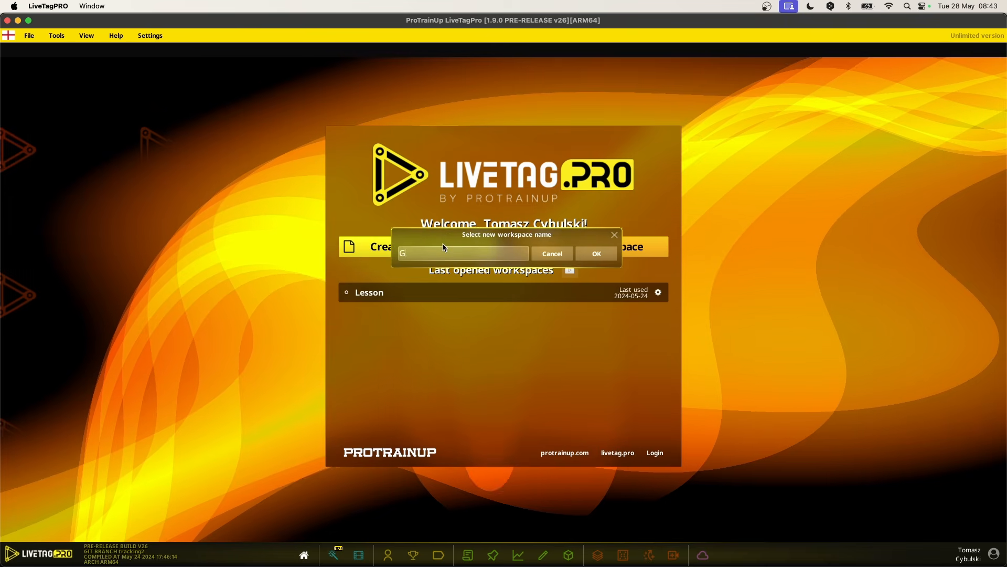
text(Guide)
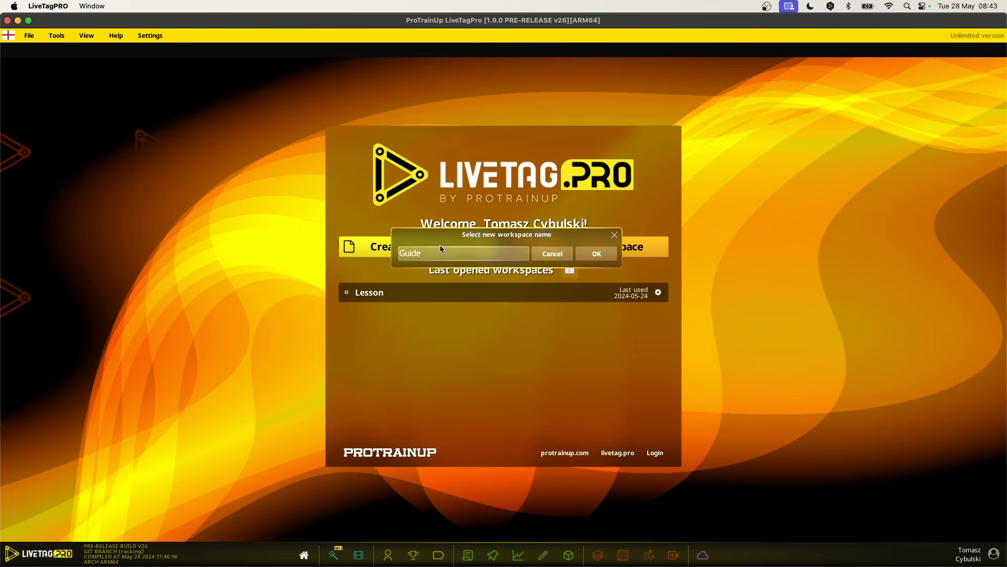
click(596, 254)
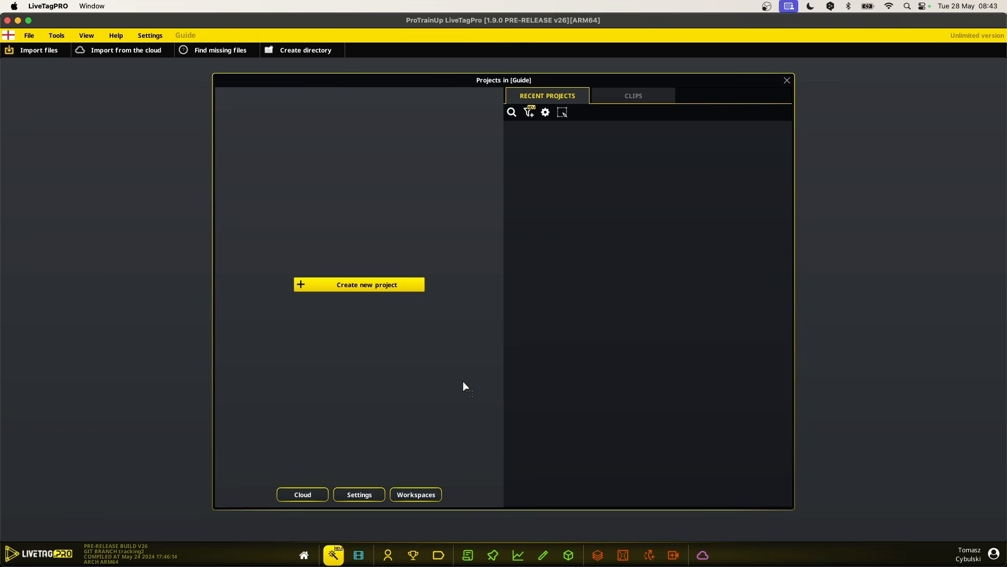
- Start a new project in the workspace and choose Tagging as its project type
click(386, 290)
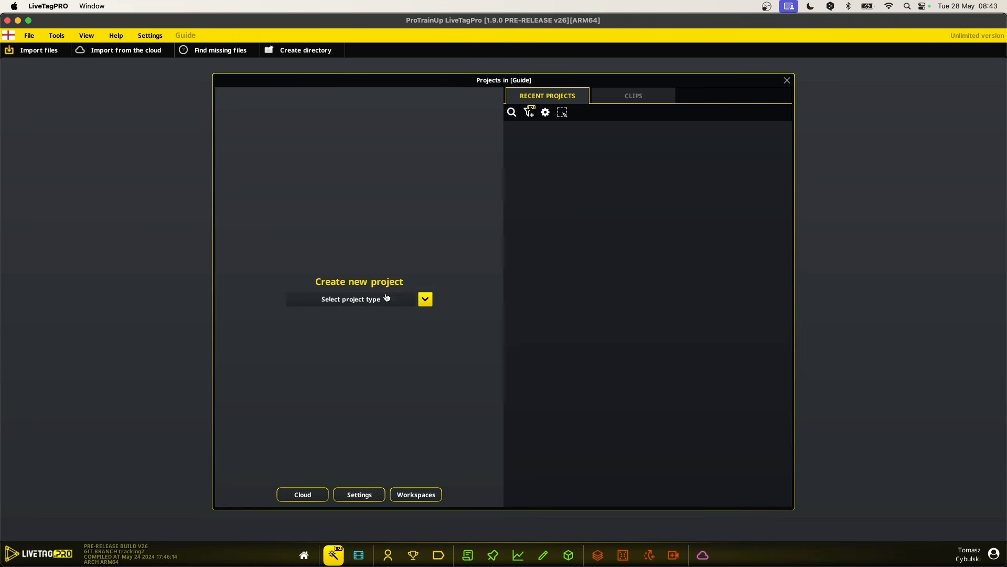
click(427, 300)
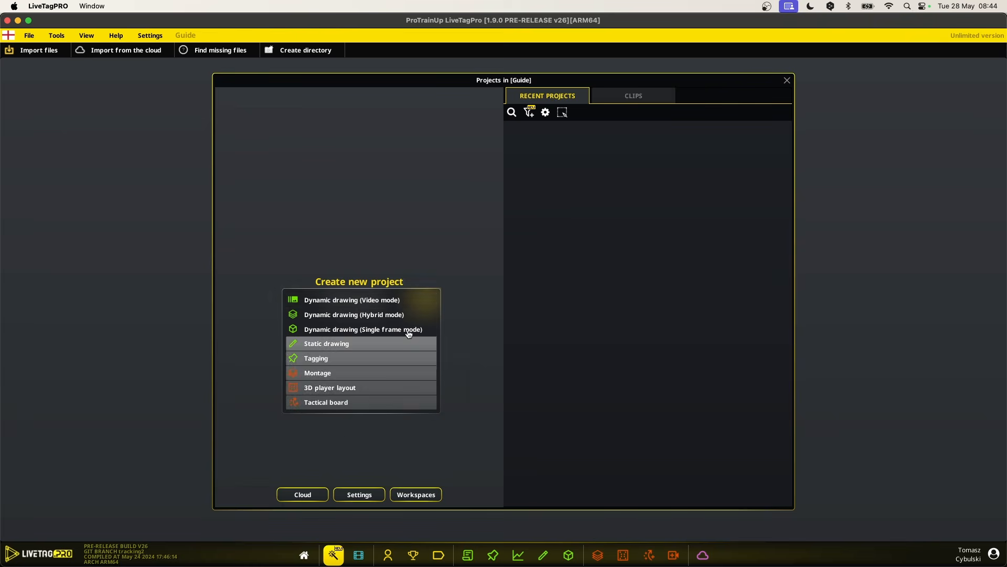
click(358, 364)
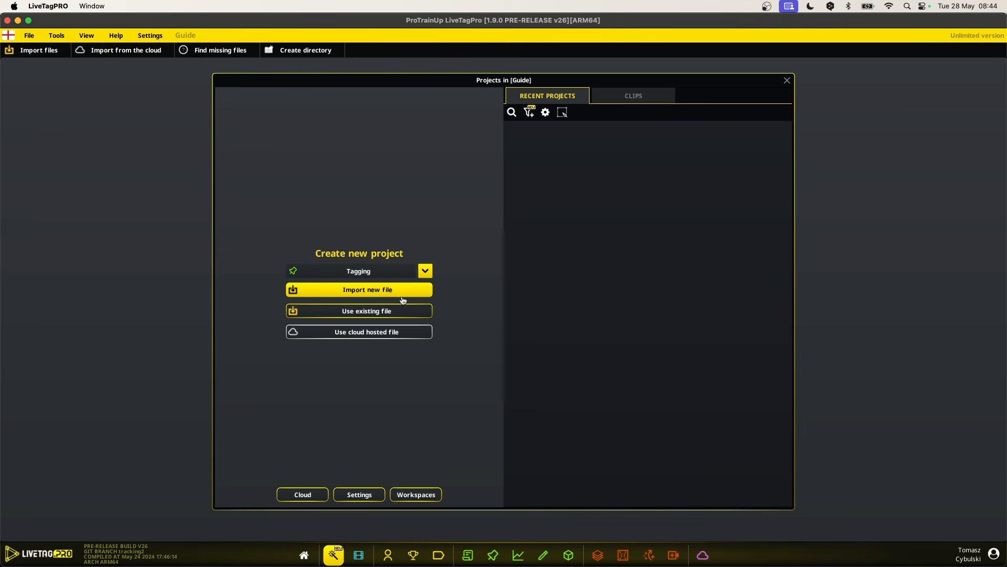
- Start importing a new file for the tagging project and browse the Downloads folder for the match video
click(381, 294)
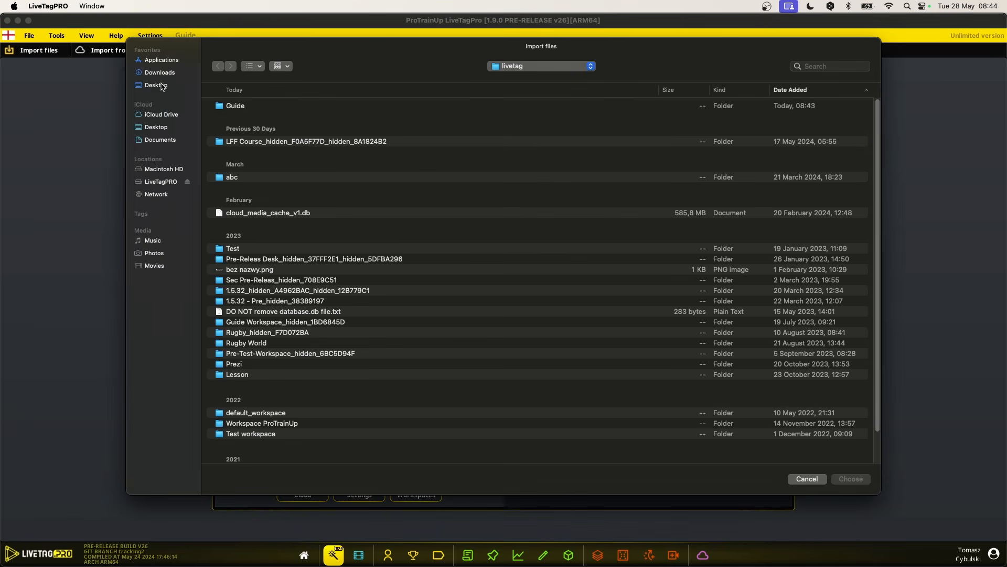
click(164, 74)
scroll(331, 300, down, 20)
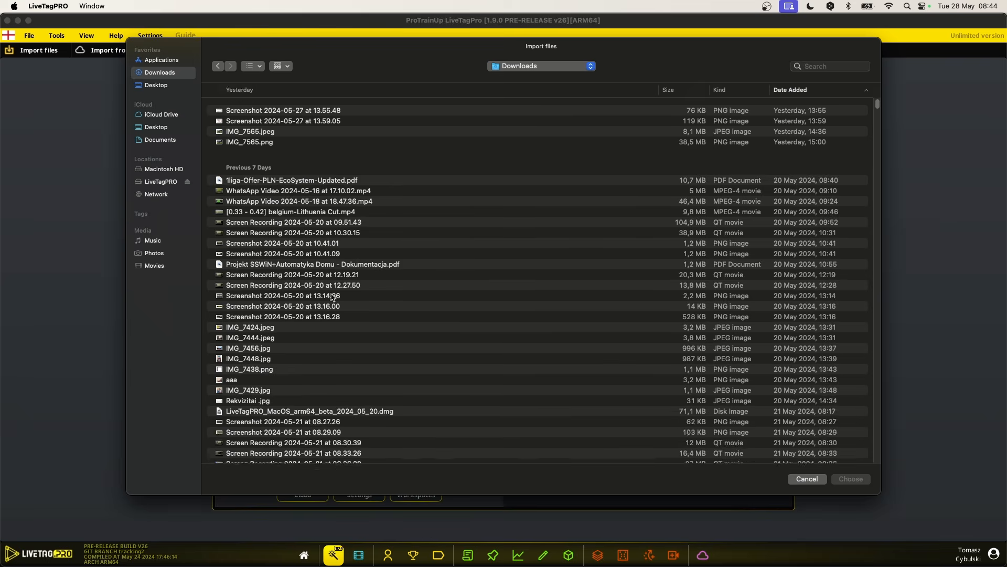
scroll(325, 304, down, 20)
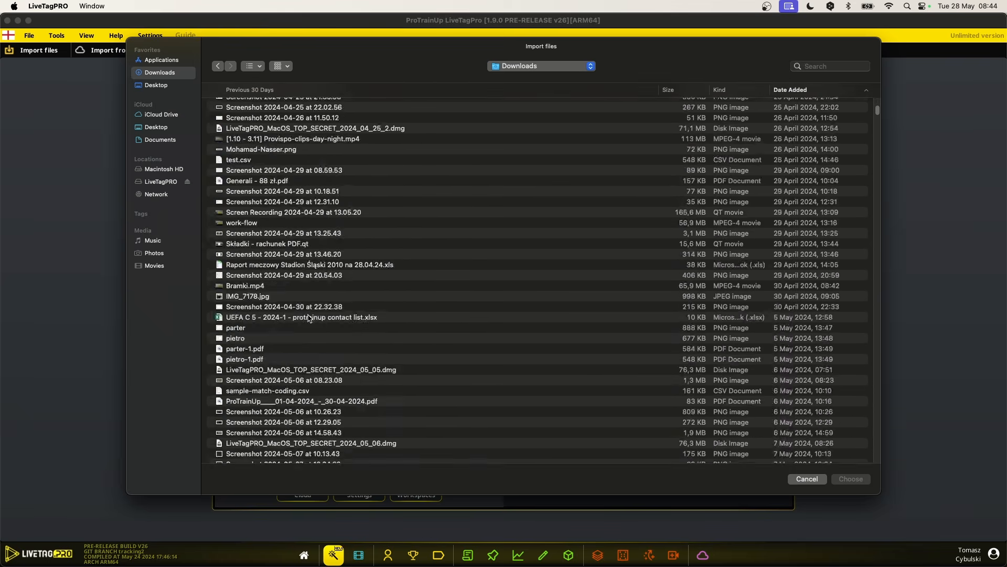
scroll(308, 318, down, 20)
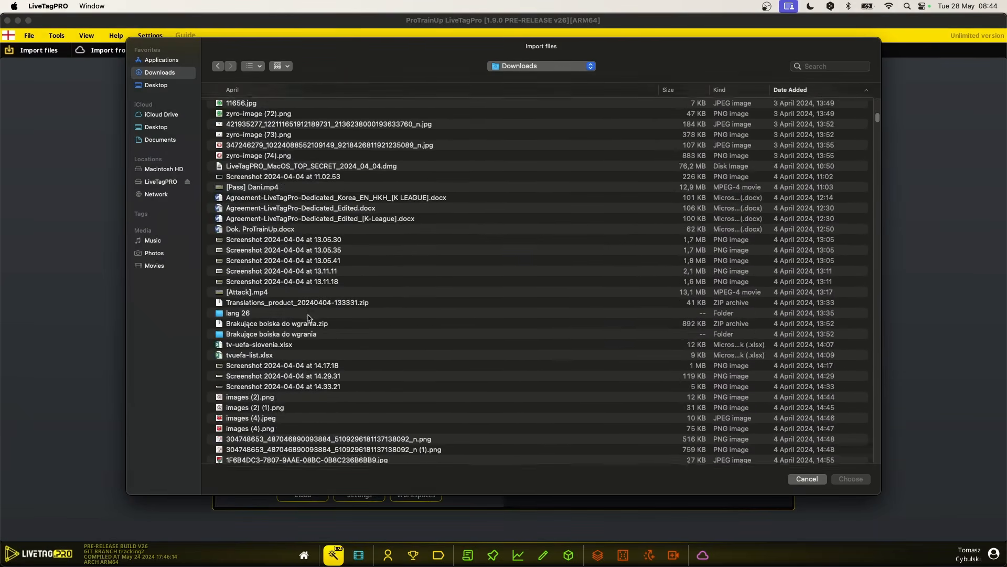
scroll(309, 318, up, 1)
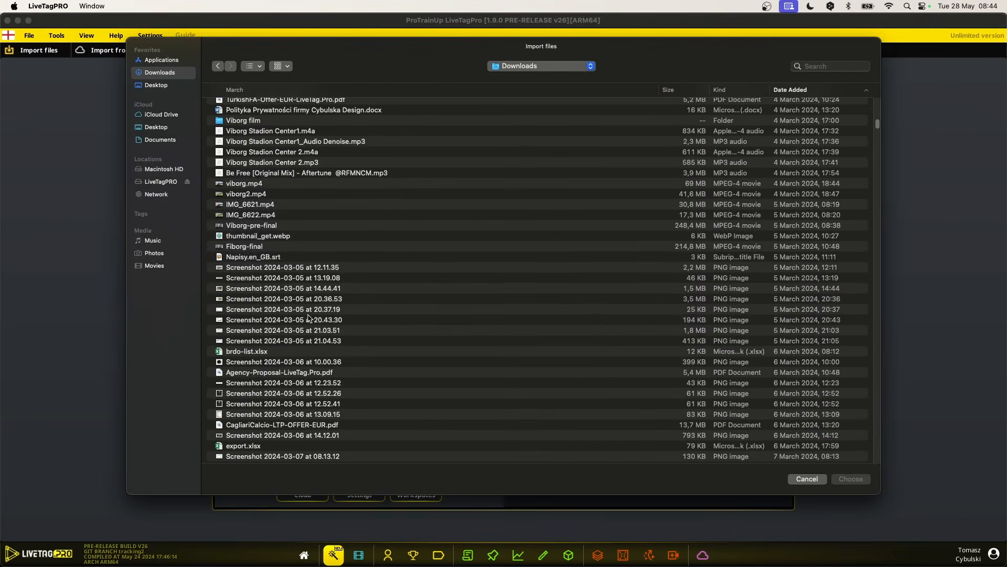
click(238, 121)
double_click(238, 123)
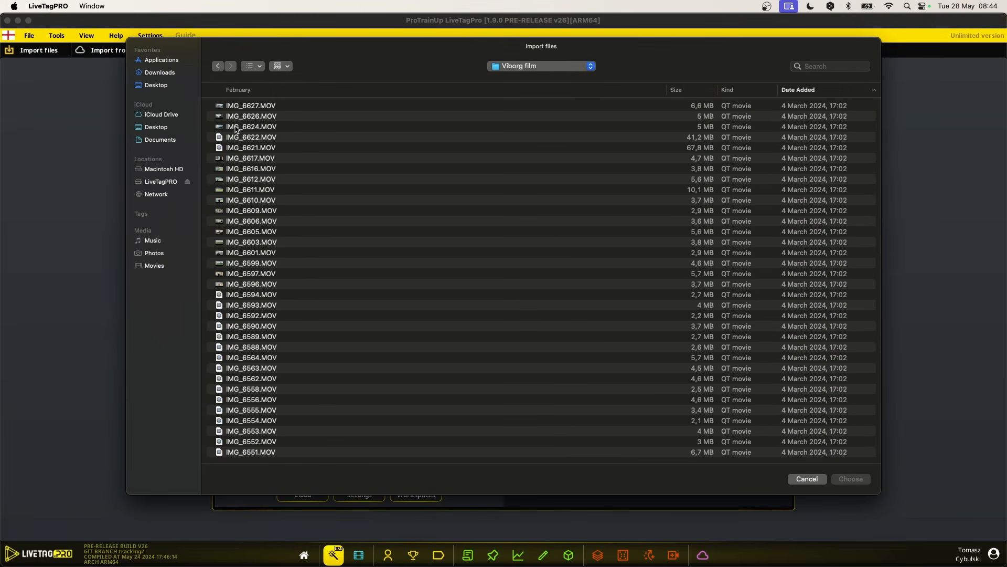
click(217, 66)
- Import the video belgium-Lithuenia.mp4 from the LFF-course folder in Downloads
scroll(389, 247, up, 1)
scroll(386, 253, down, 15)
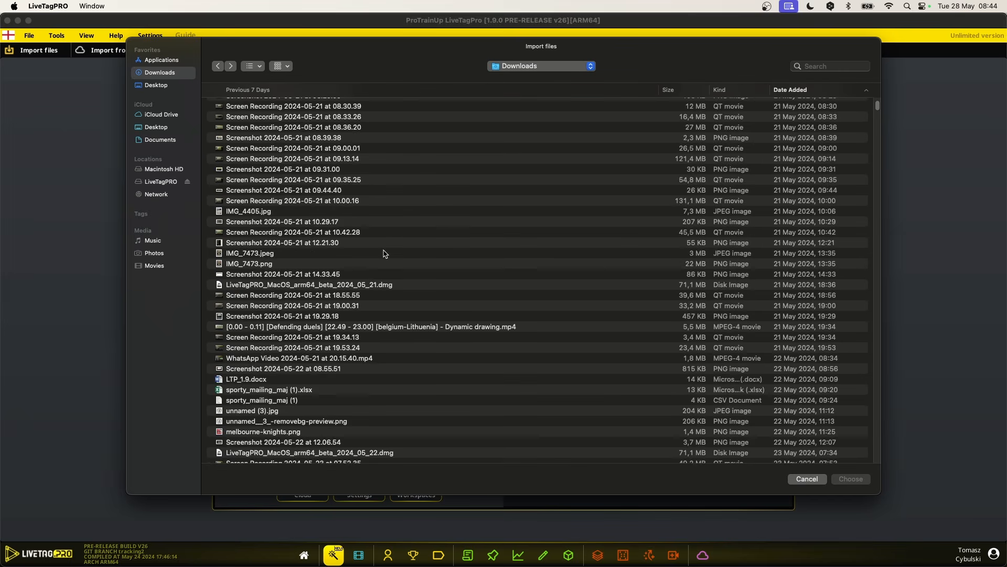
scroll(386, 254, up, 10)
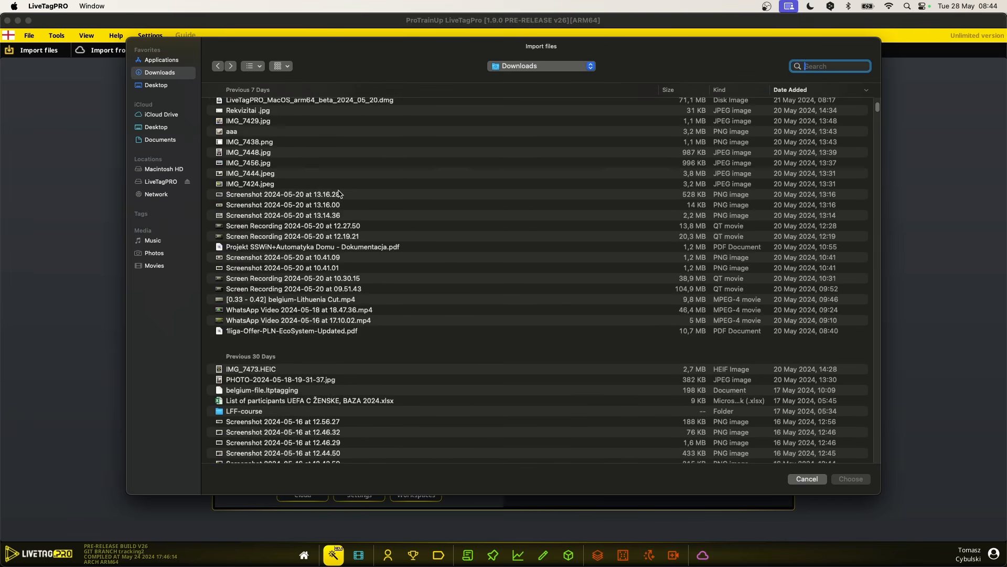
scroll(340, 196, up, 5)
double_click(258, 344)
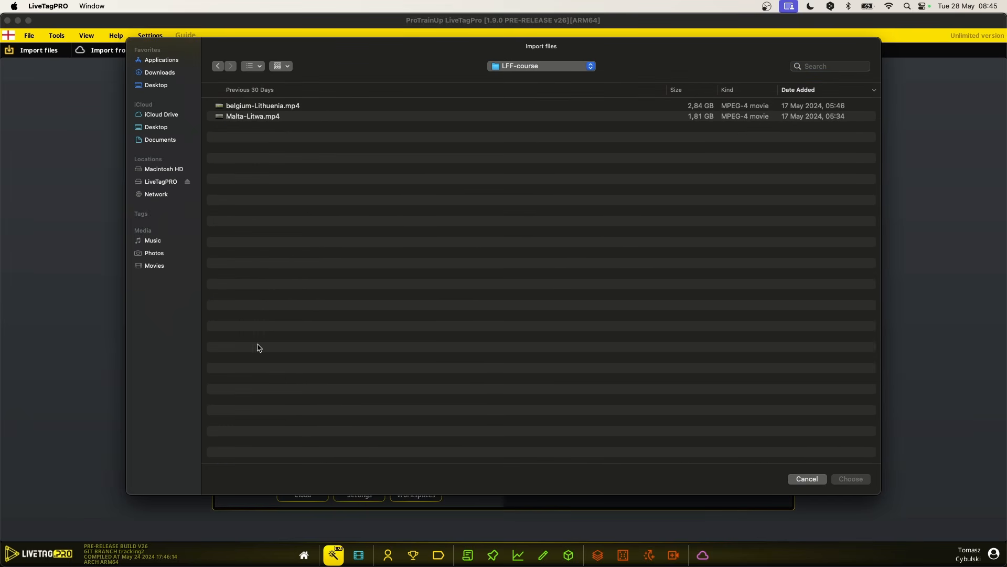
double_click(245, 108)
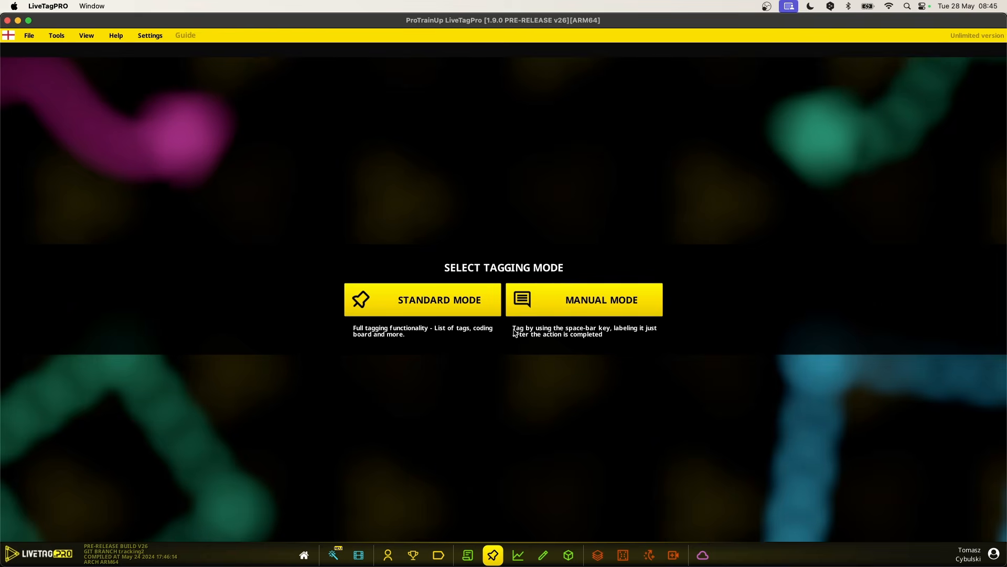
- Look at the imported belgium-Lithuenia video in the media library and review the actions available for it
click(359, 555)
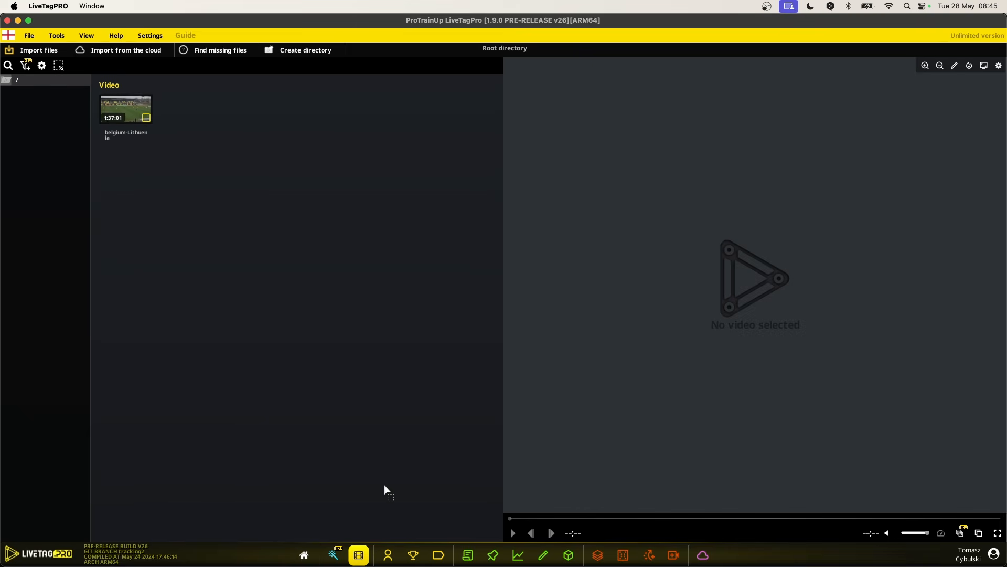
right_click(127, 95)
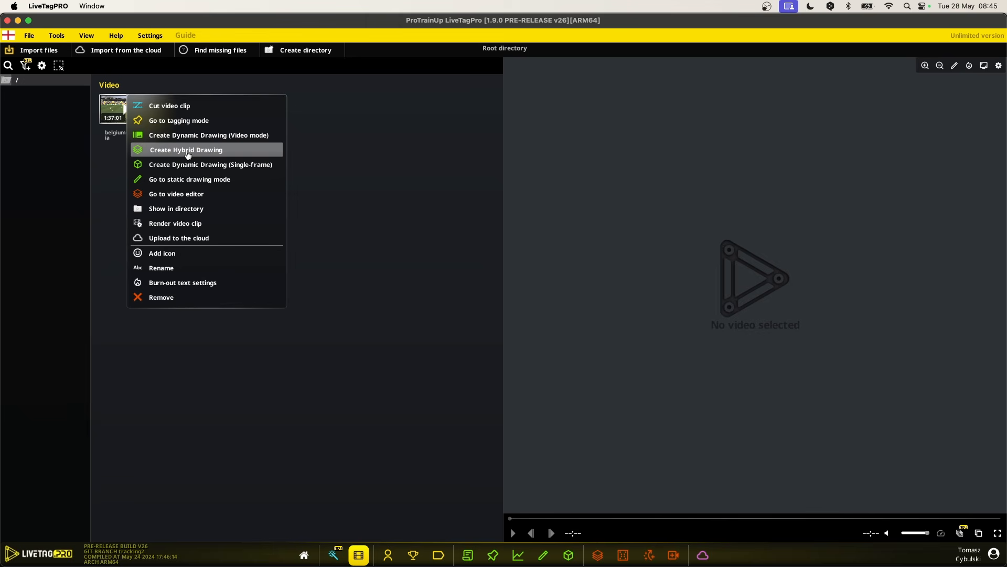
click(348, 116)
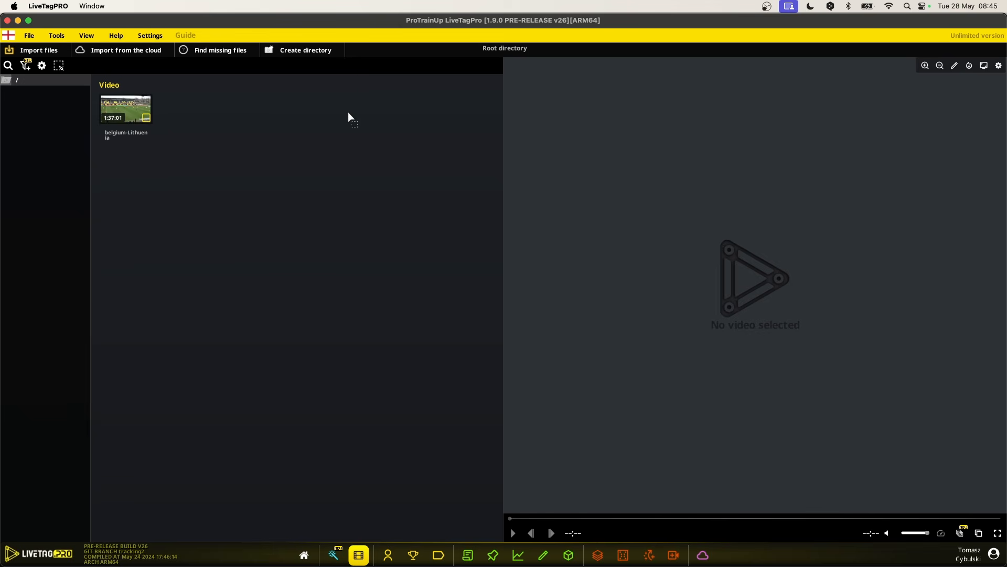
- Add a team named "Belgium" in the players and teams section
click(388, 554)
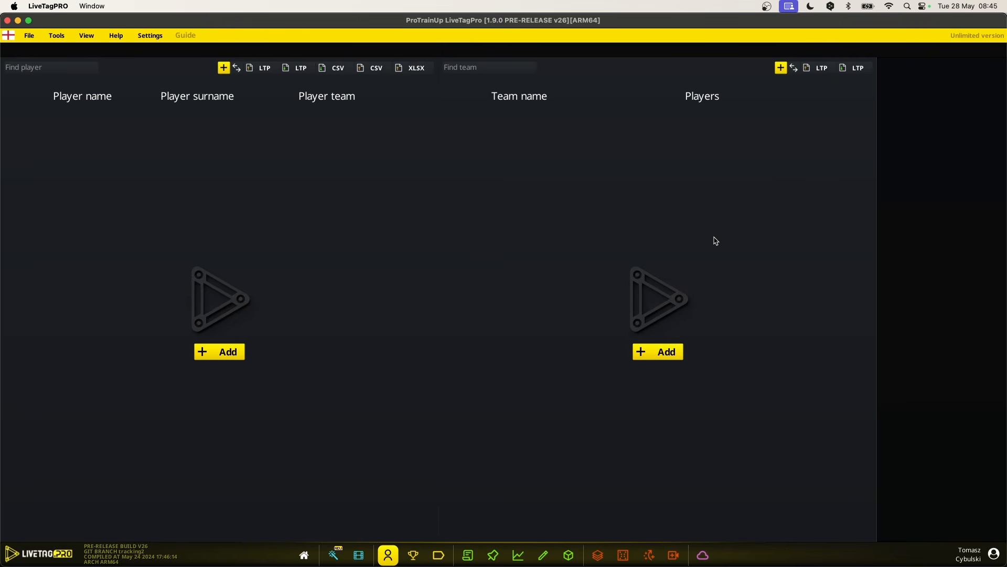
click(658, 352)
text(Belgium)
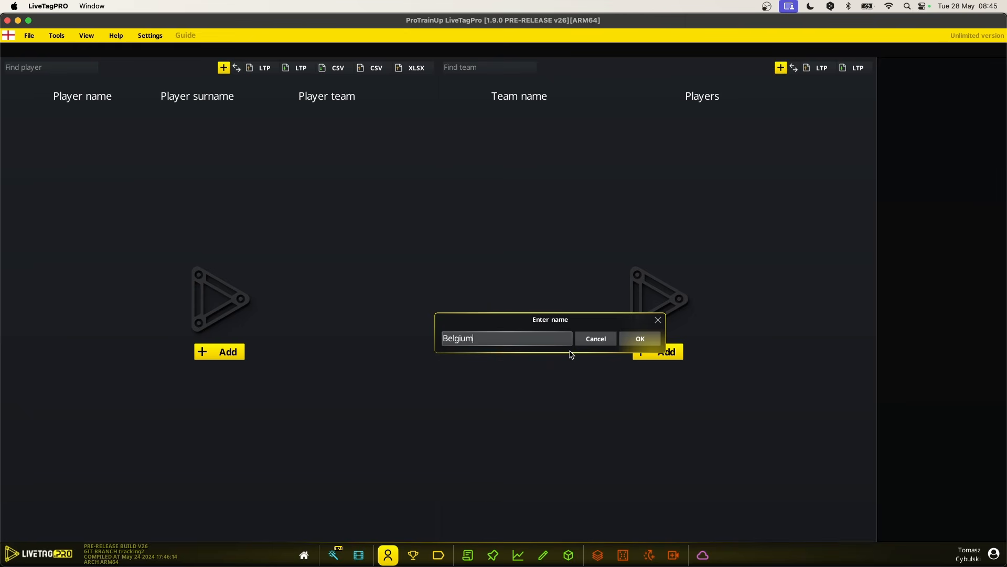
click(640, 339)
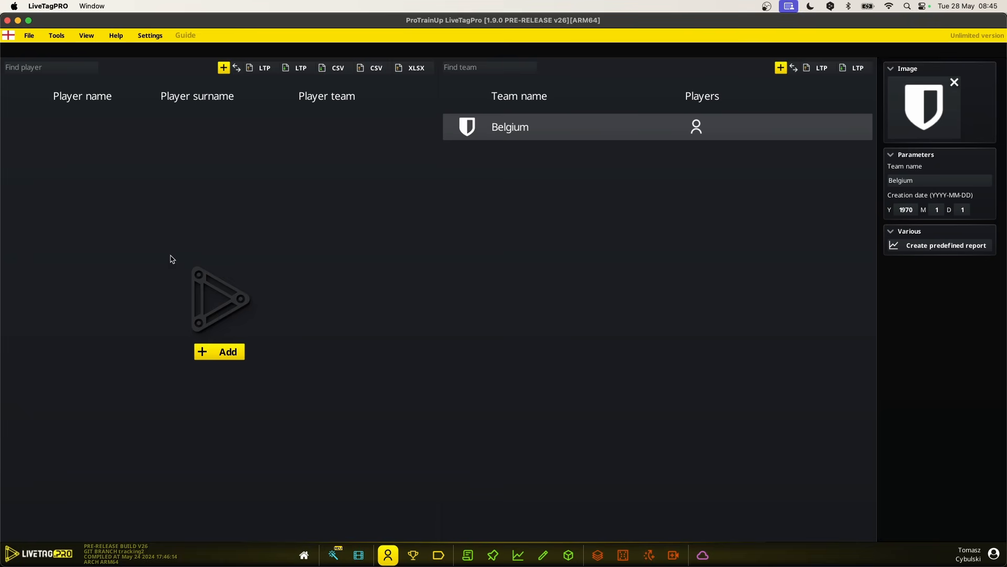
- Add a new player and enter the player's full name
click(228, 360)
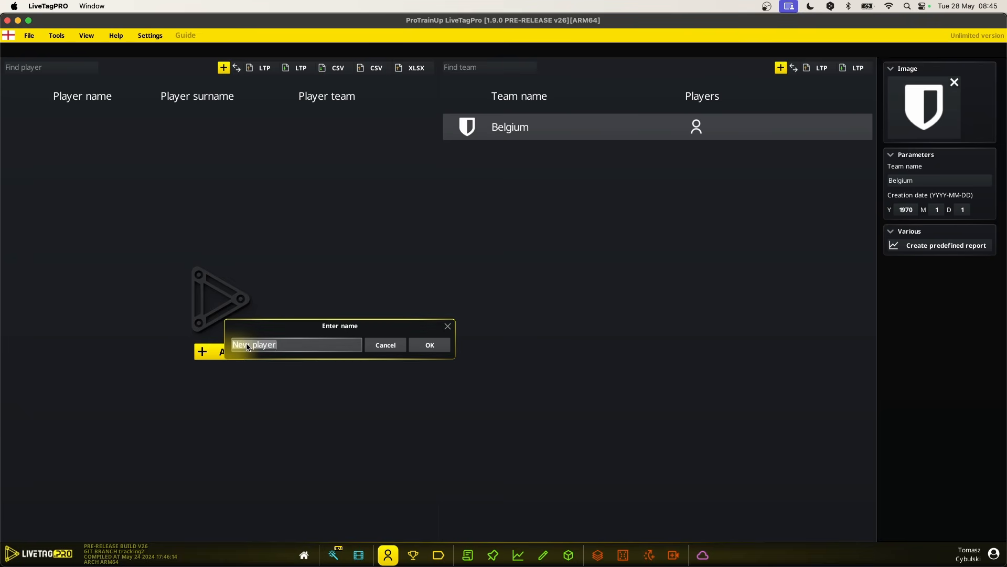
key(BackSpace)
text(John Doe)
click(445, 345)
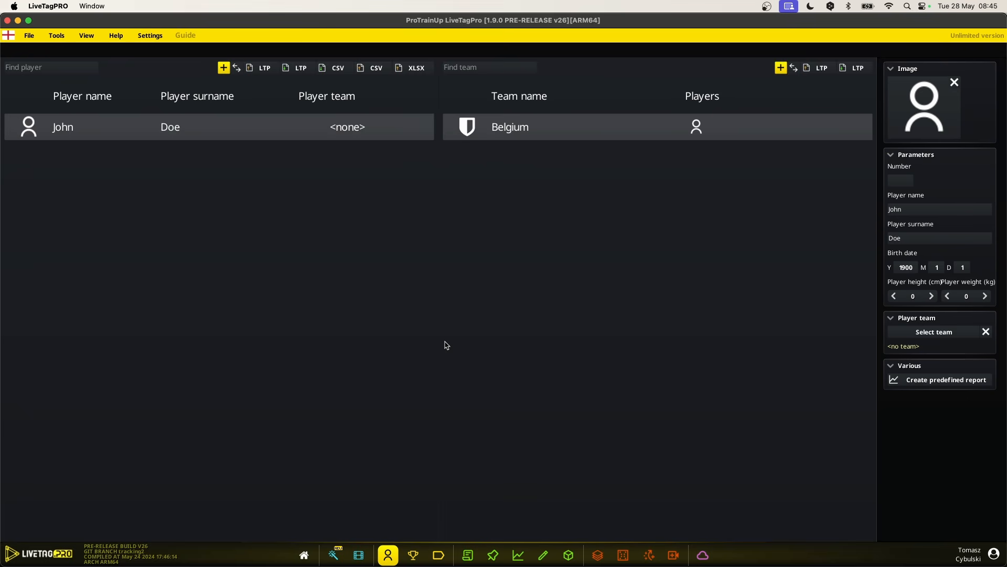
- Assign the new player to the Belgium team
click(235, 128)
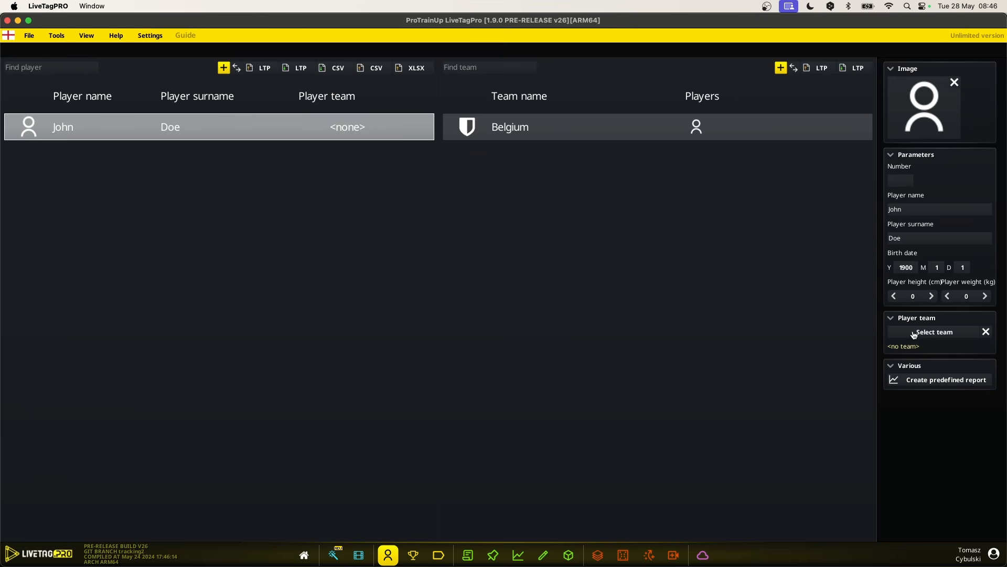
click(951, 340)
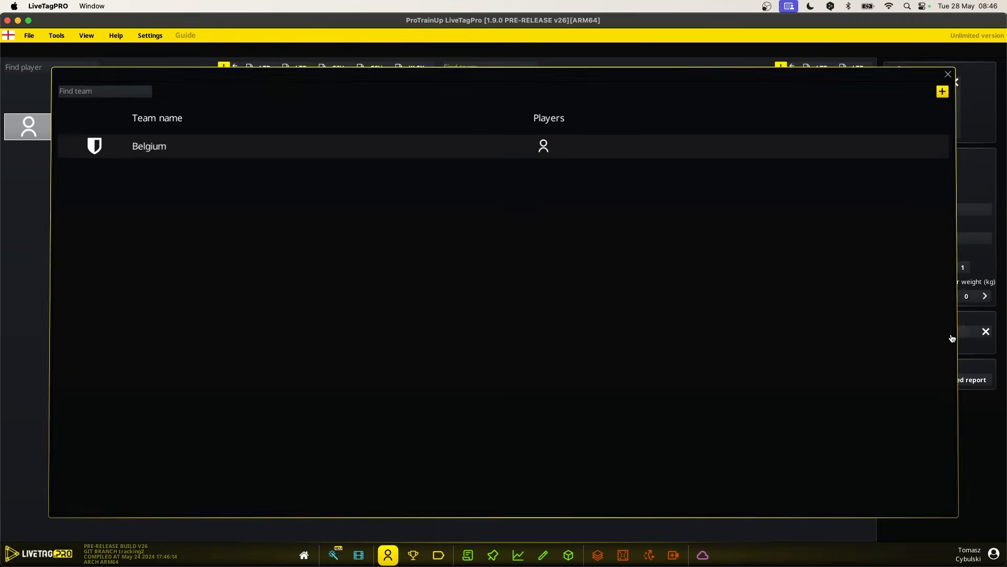
double_click(108, 151)
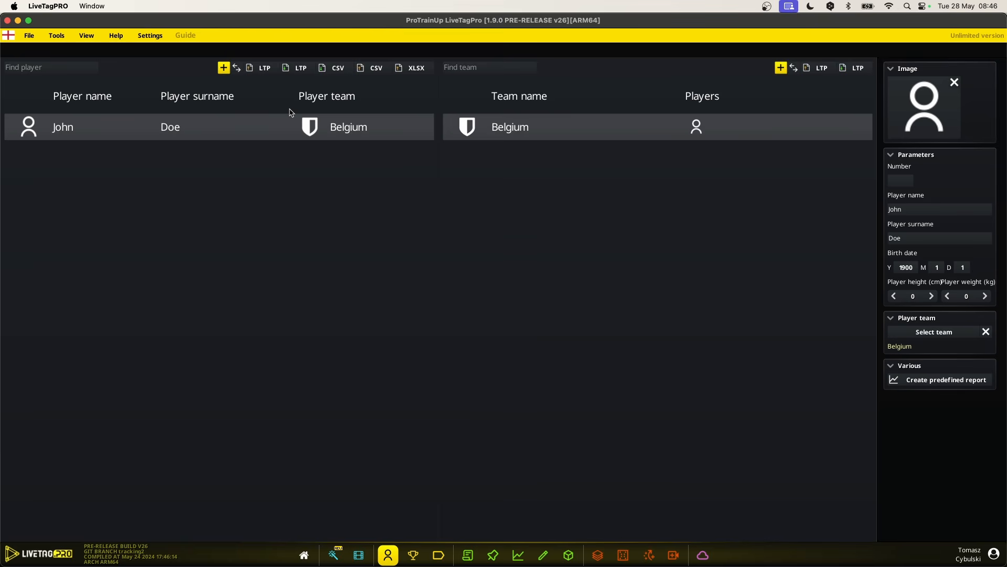
click(33, 67)
- Create a tag named "Pass" in the tags section and set its colour to green
click(439, 558)
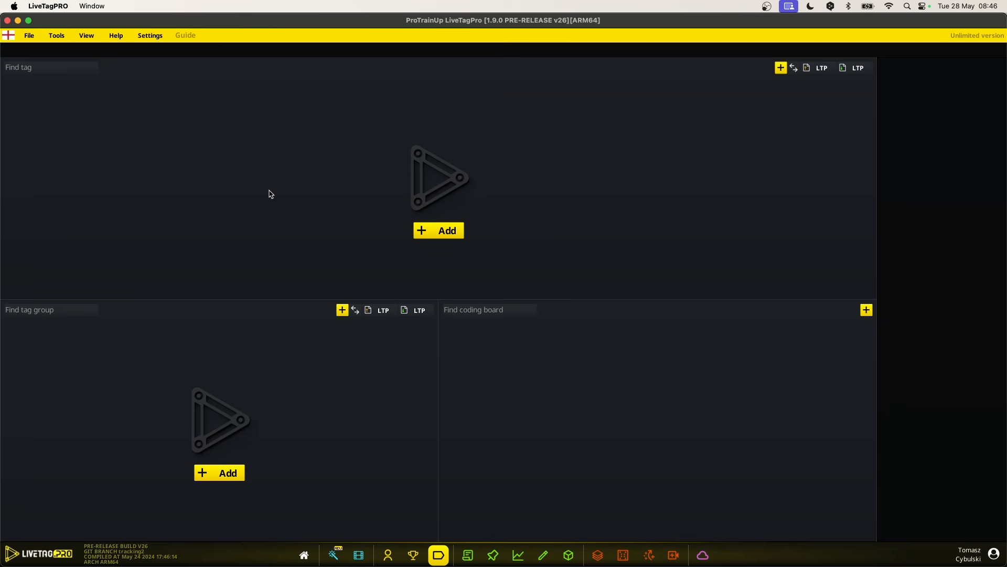
click(441, 232)
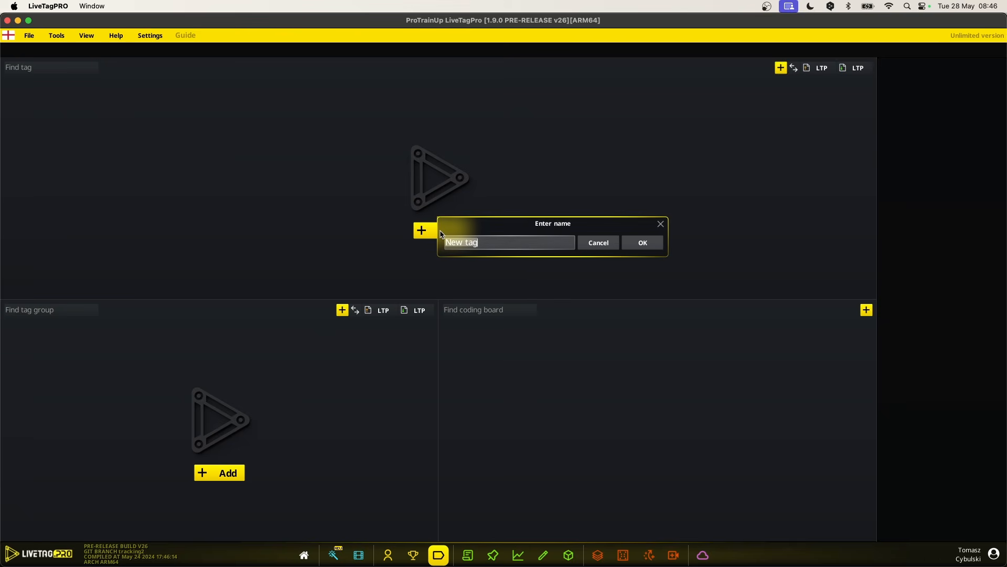
text(Pass)
click(642, 242)
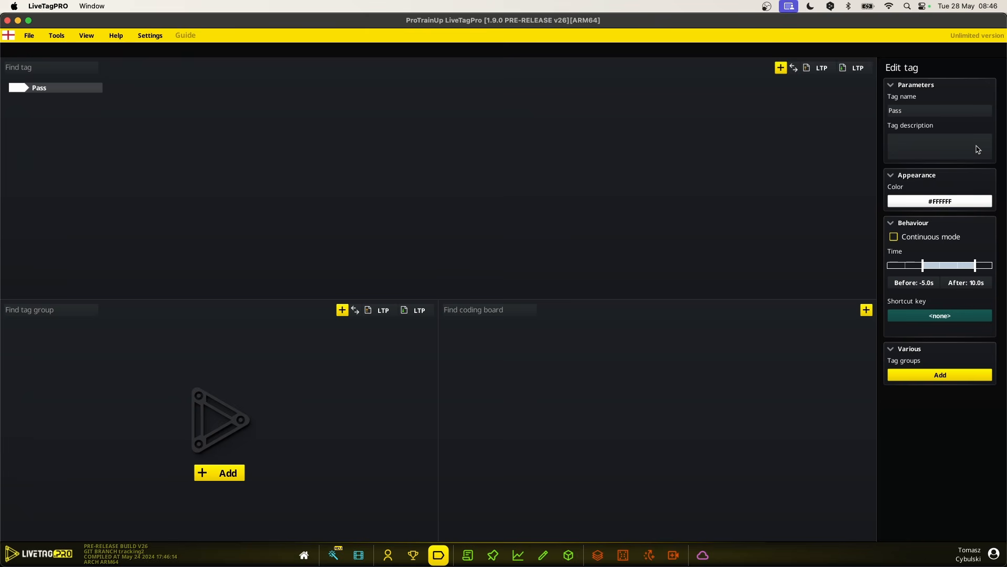
click(969, 202)
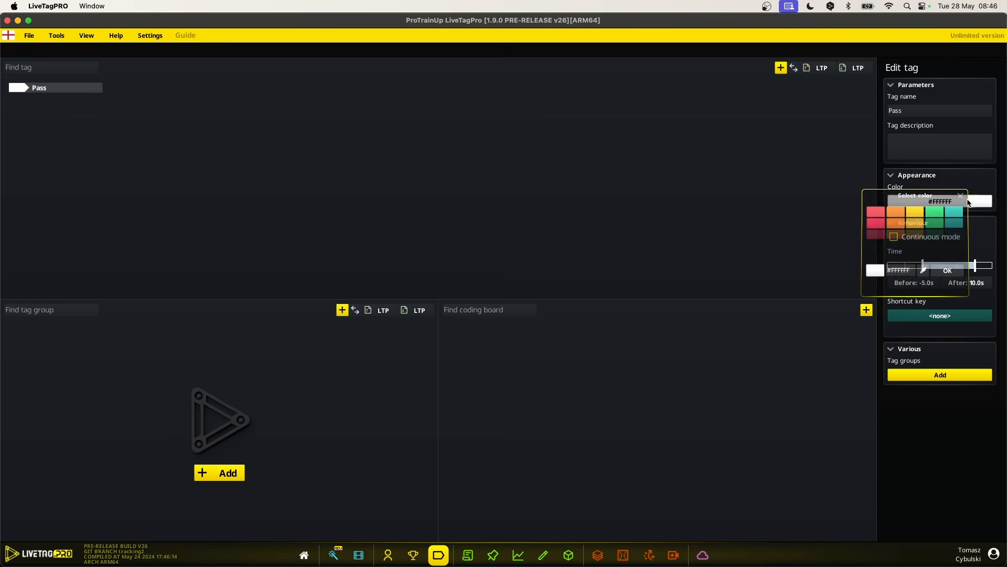
click(937, 217)
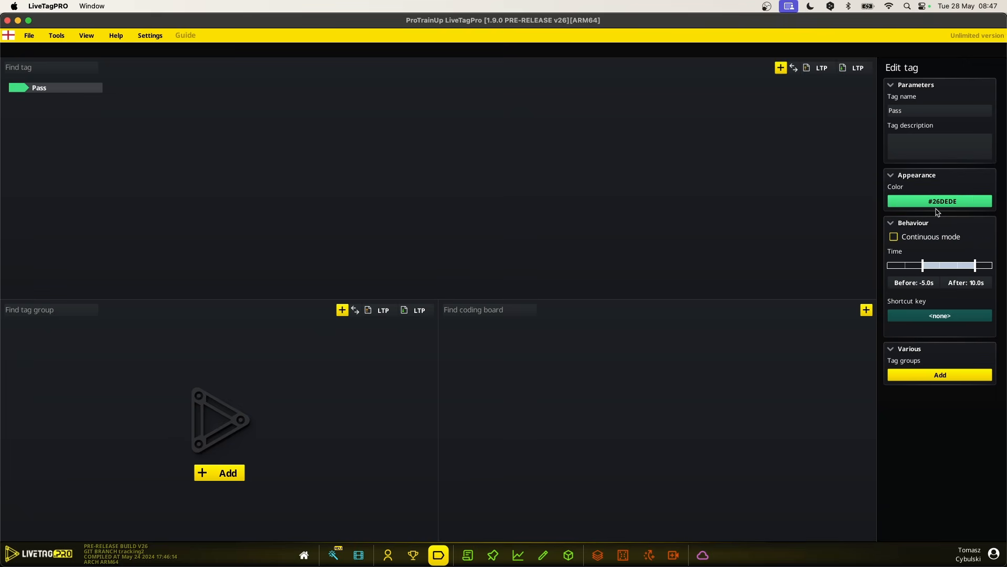
click(930, 287)
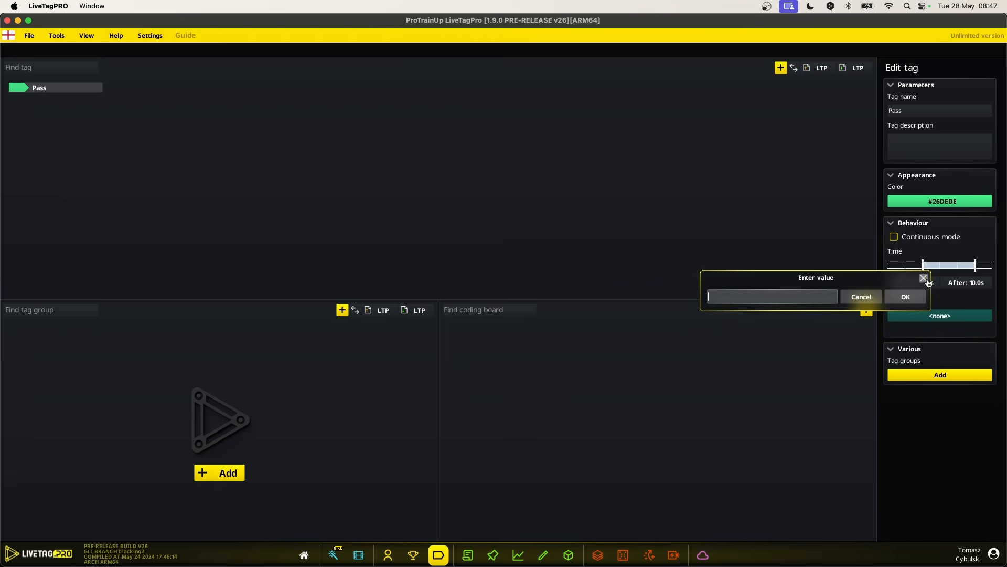
click(930, 287)
click(924, 286)
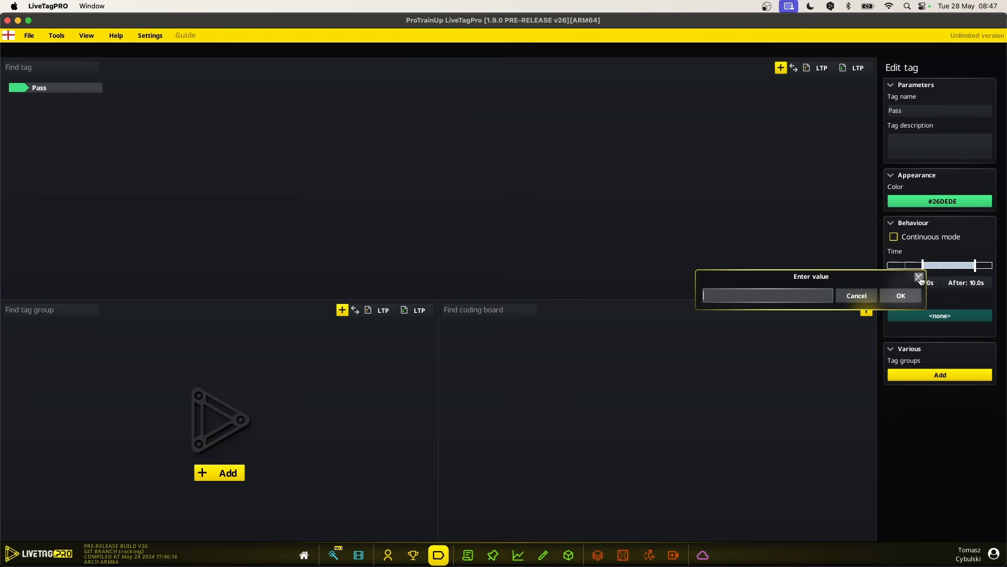
click(919, 277)
- Set the Pass tag's time before the event to -6.0 s
mouse_move(923, 265)
mouse_down()
mouse_move(907, 269)
mouse_move(920, 269)
mouse_up()
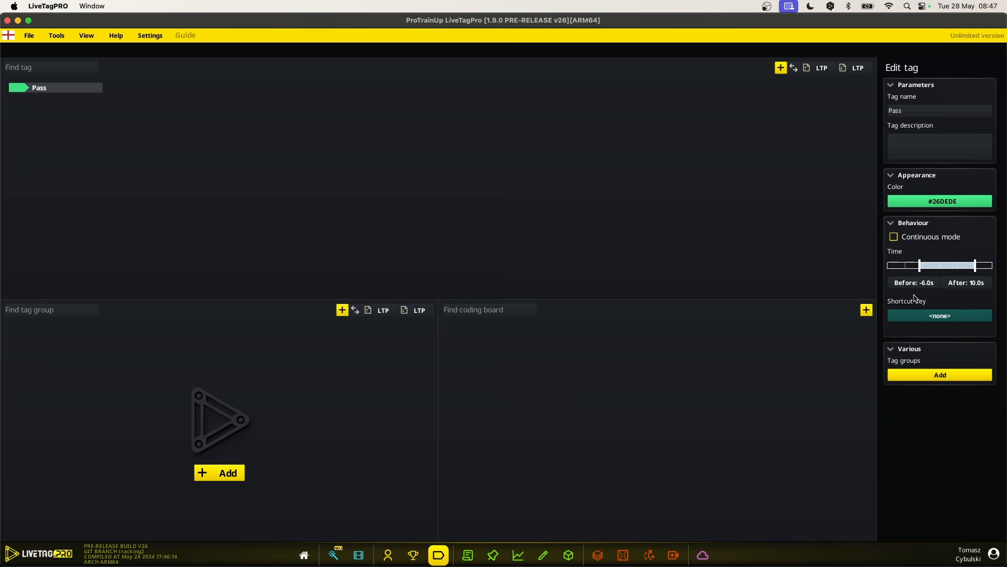
- Assign p as the shortcut key of the Pass tag
click(944, 321)
key(p)
- Create a continuous-mode tag named "Attacking" with the shortcut key a
click(781, 69)
text(Attack)
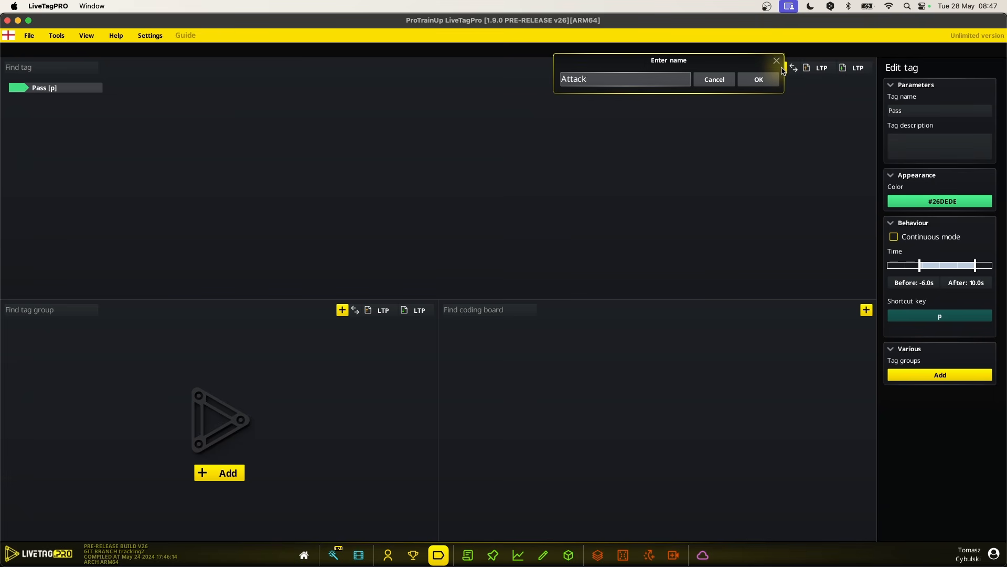
text(ing)
click(760, 79)
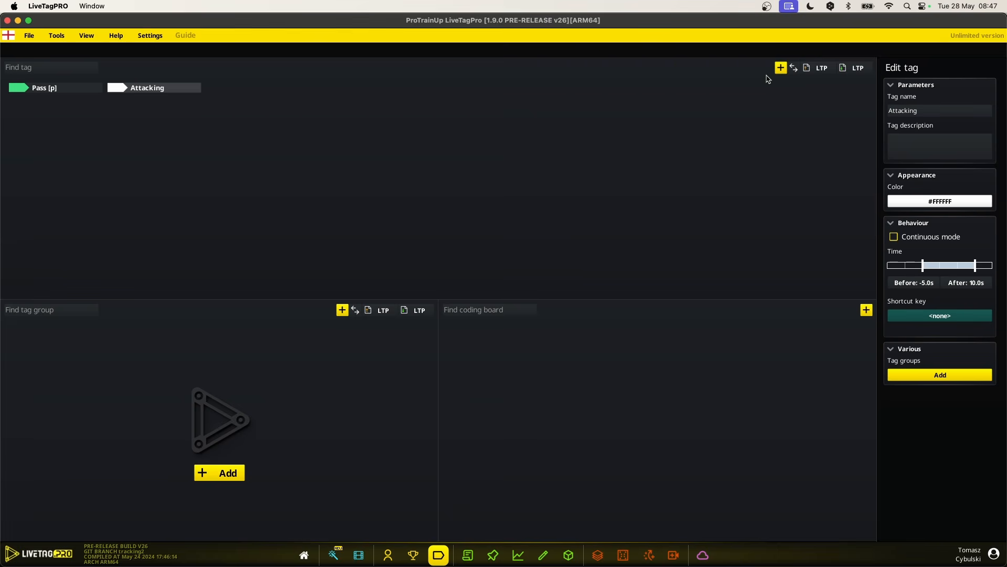
click(952, 239)
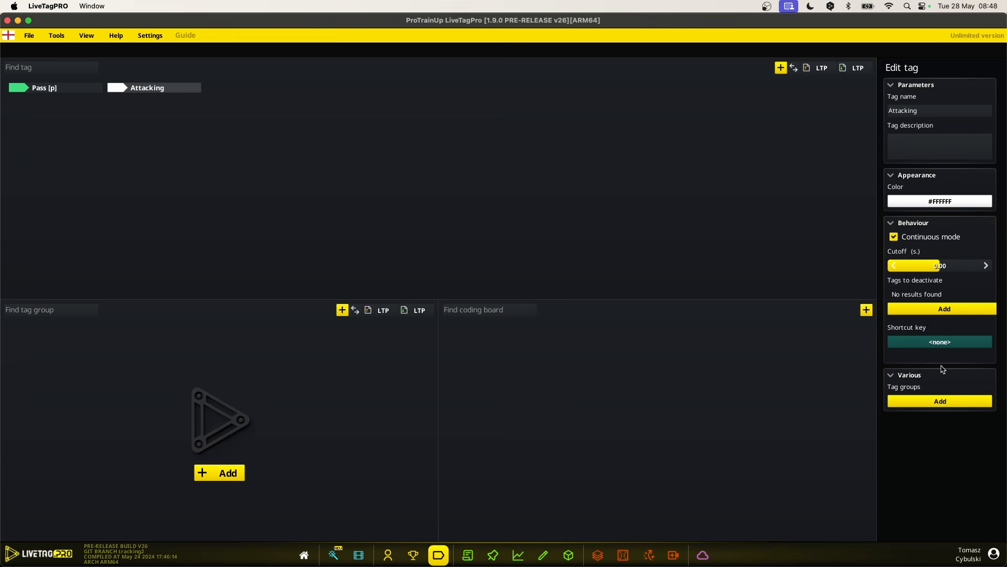
click(951, 341)
key(a)
- Create a tag named "Defend" and set its colour to red (#FC5C5C)
click(780, 67)
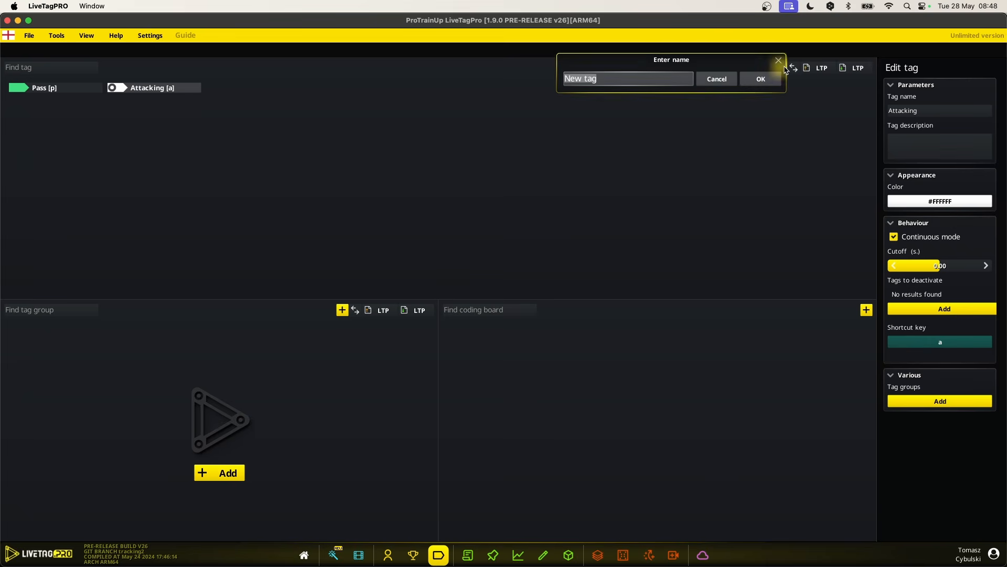
text(Defe)
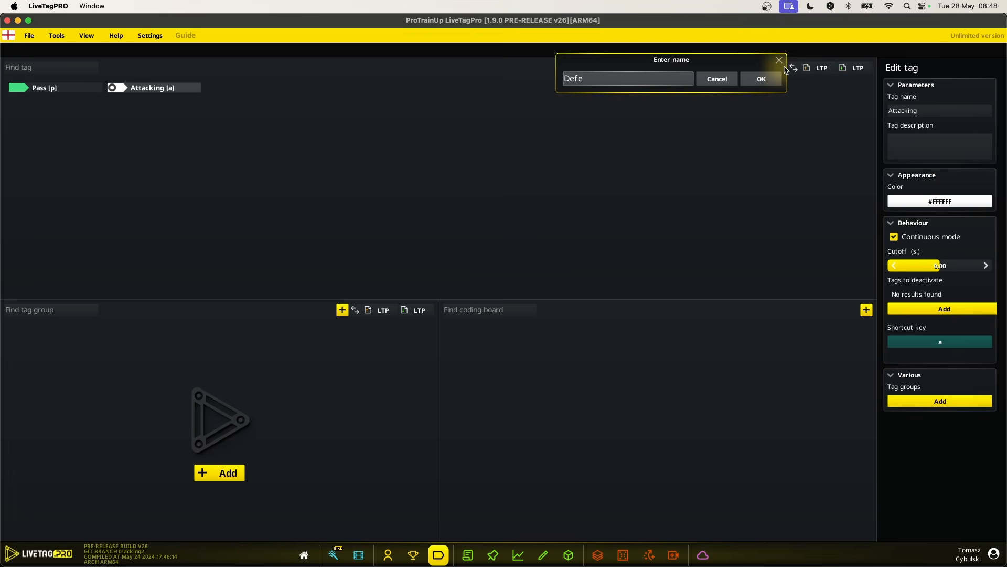
click(778, 76)
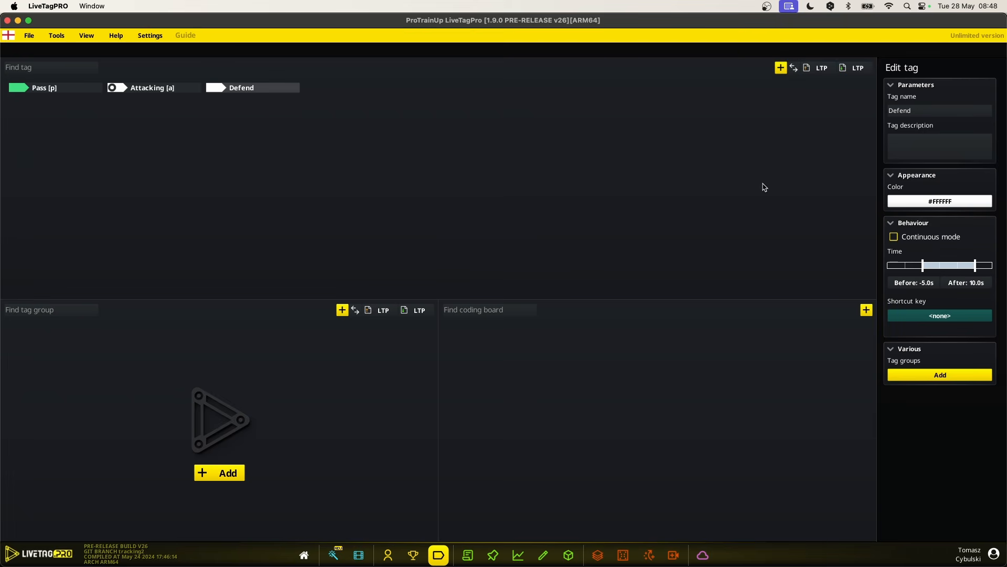
click(941, 201)
click(846, 212)
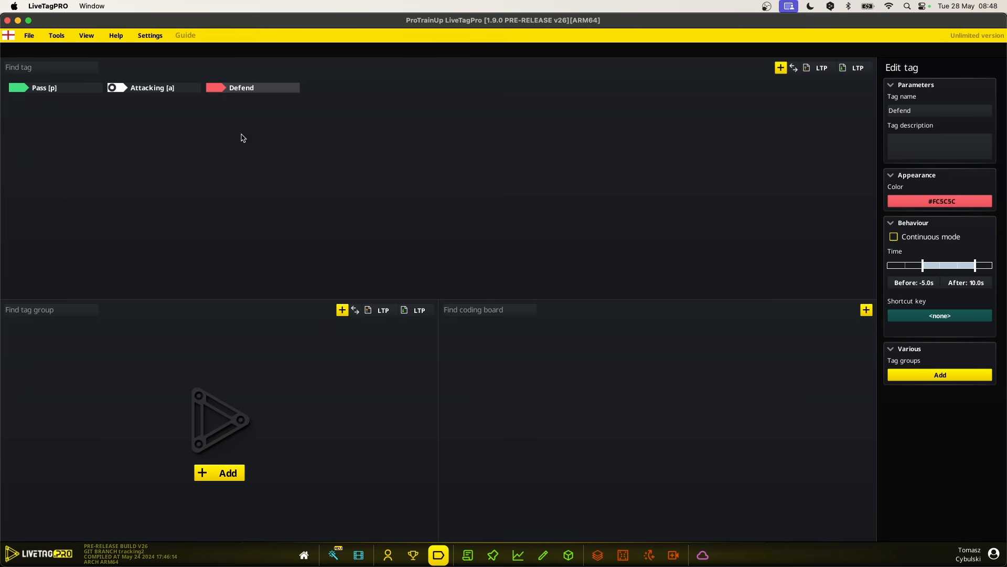
- Enable continuous mode for the Defend tag and assign d as its shortcut key
click(894, 237)
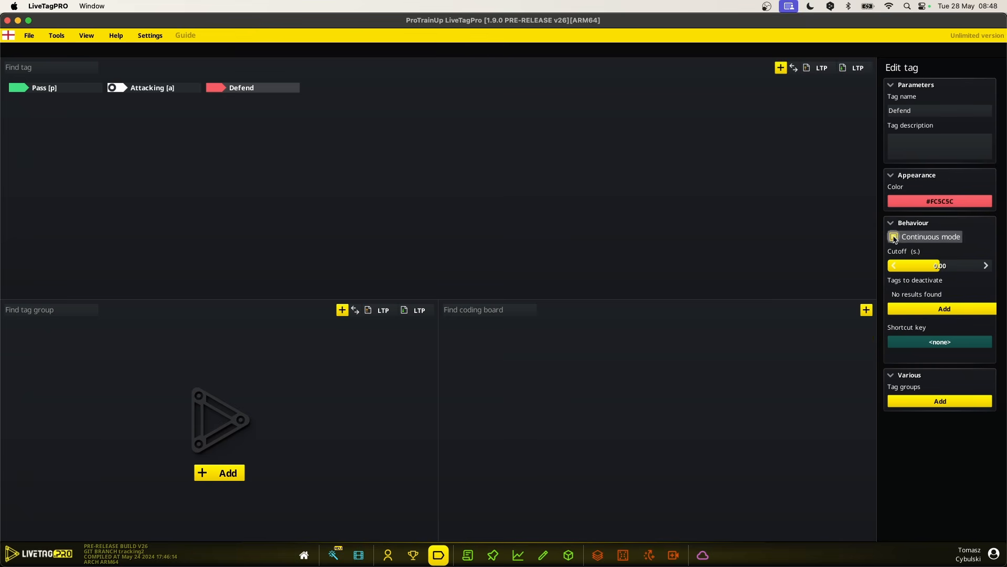
click(944, 346)
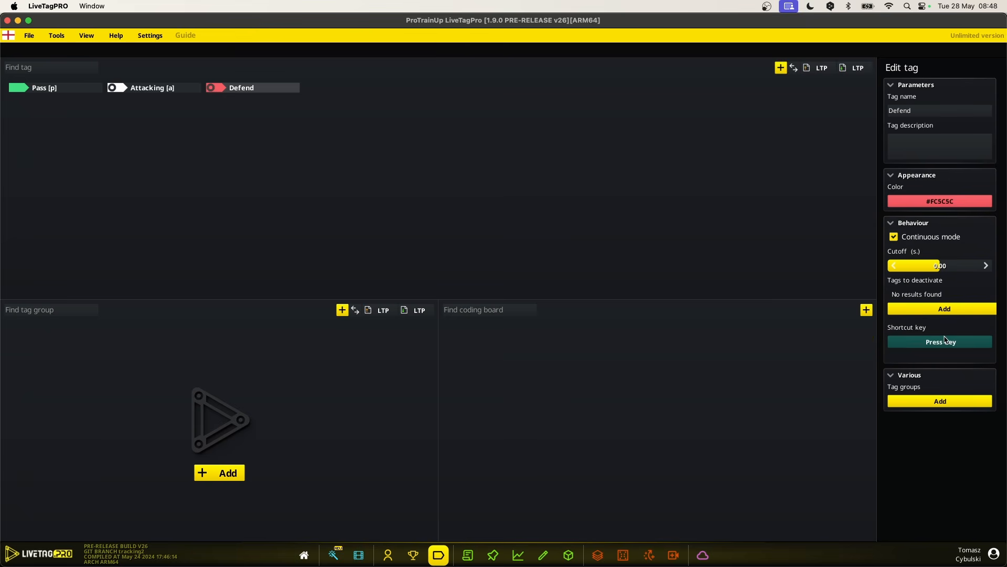
key(d)
- Set the Defend tag to deactivate the Attacking tag
click(957, 313)
click(179, 112)
click(71, 508)
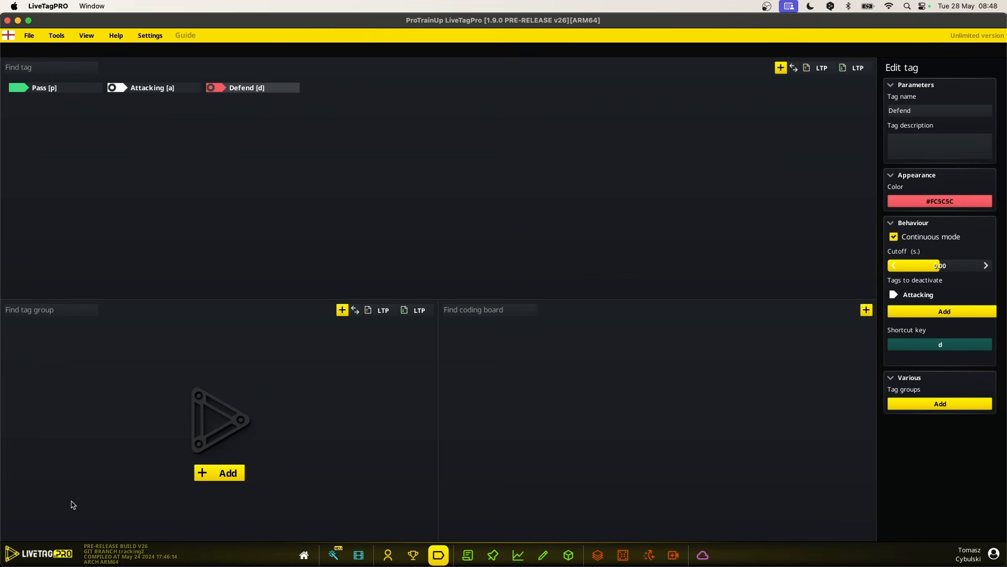
- Set the Attacking tag to deactivate the Defend tag
click(152, 88)
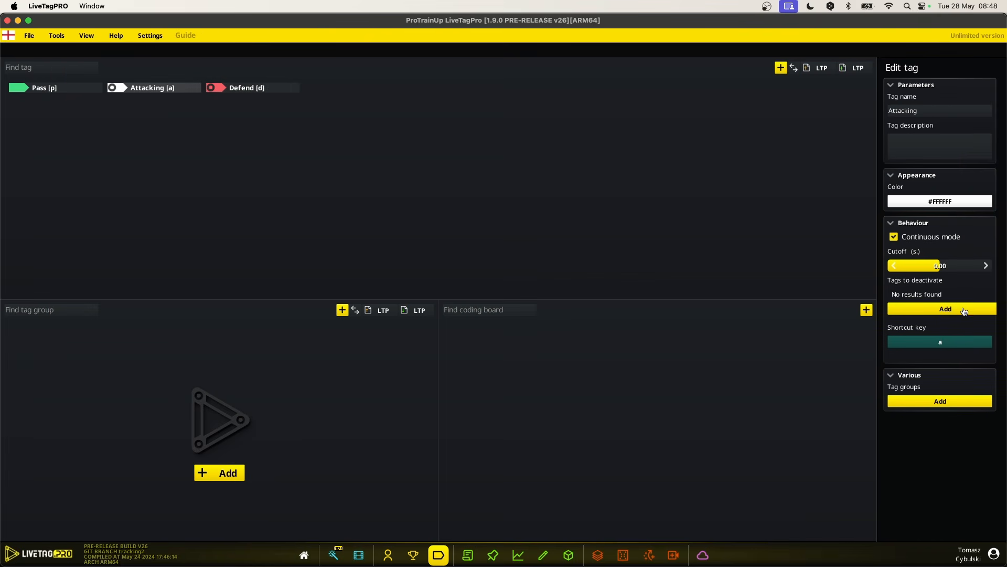
click(964, 311)
click(288, 111)
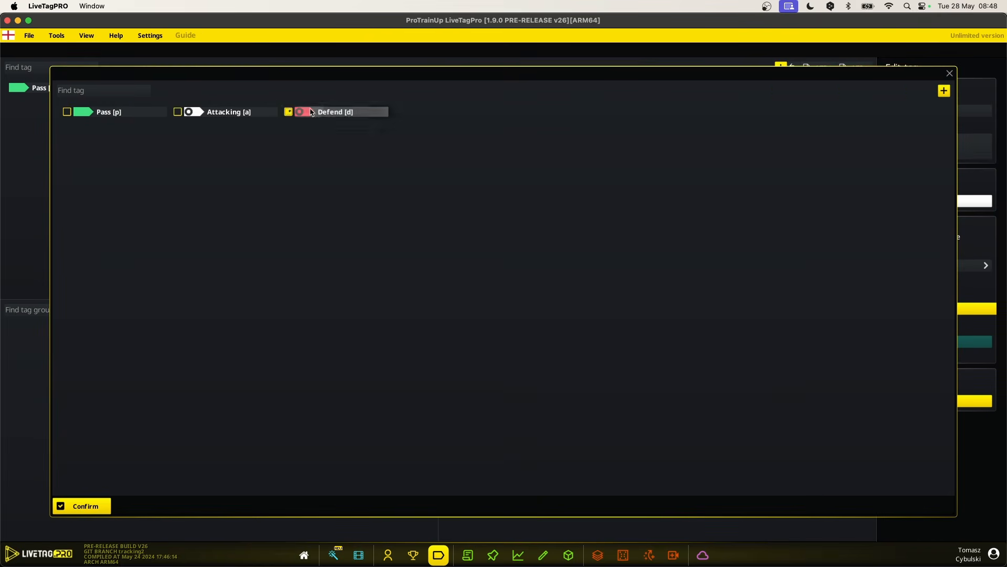
click(99, 501)
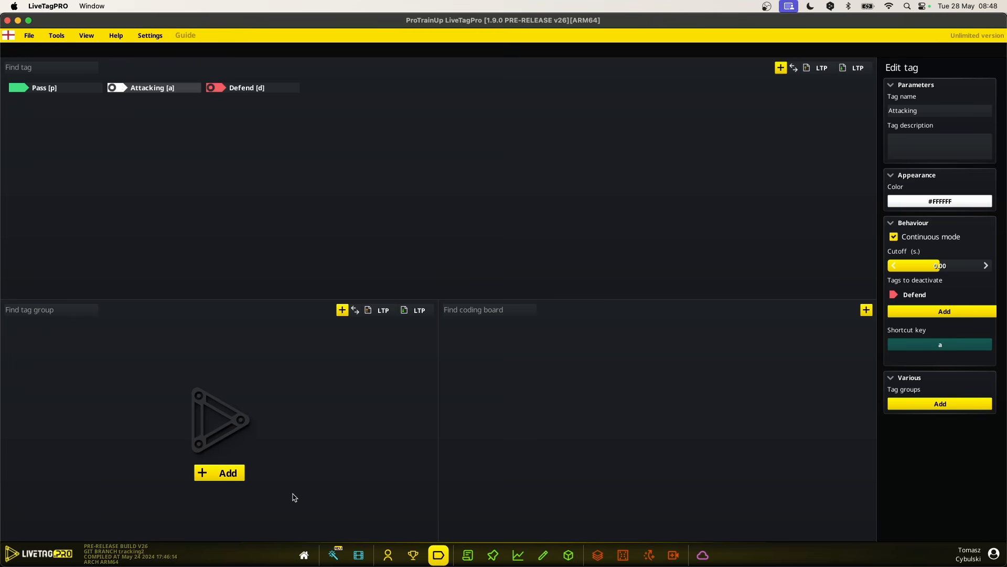
- Create a new coding board
click(866, 310)
click(856, 298)
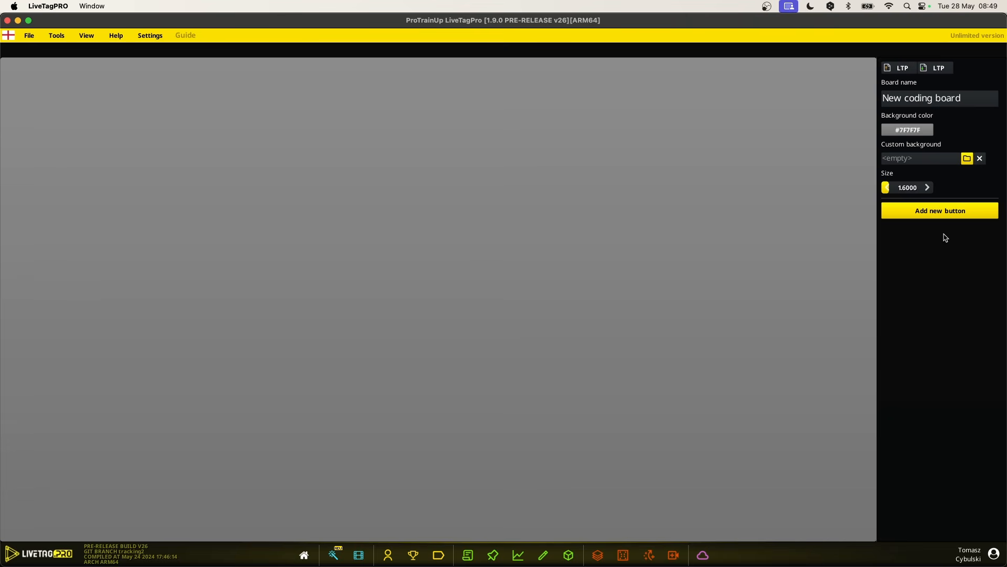
- Add a Circle-shaped button to the coding board and link it to the Belgium player
click(946, 215)
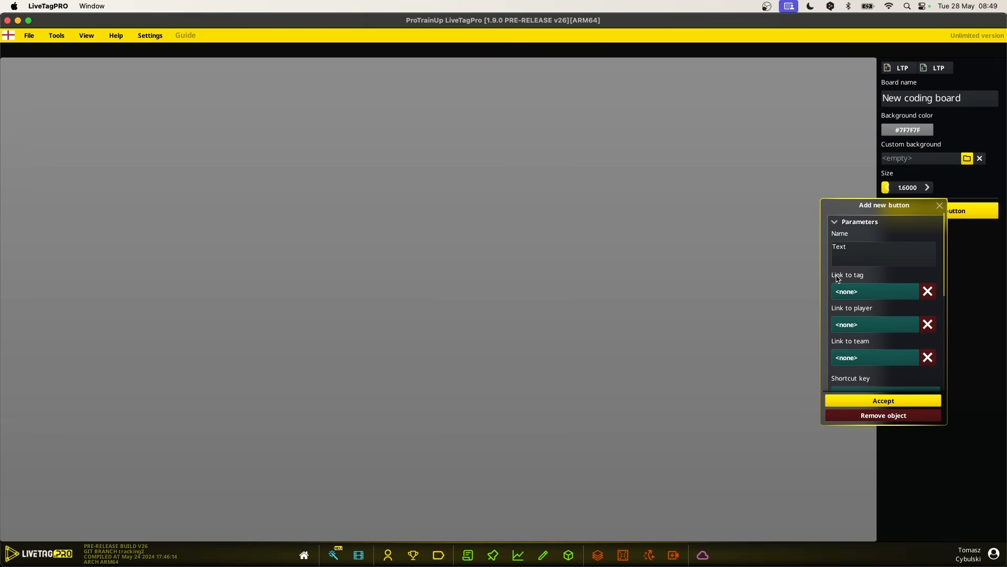
scroll(838, 279, down, 5)
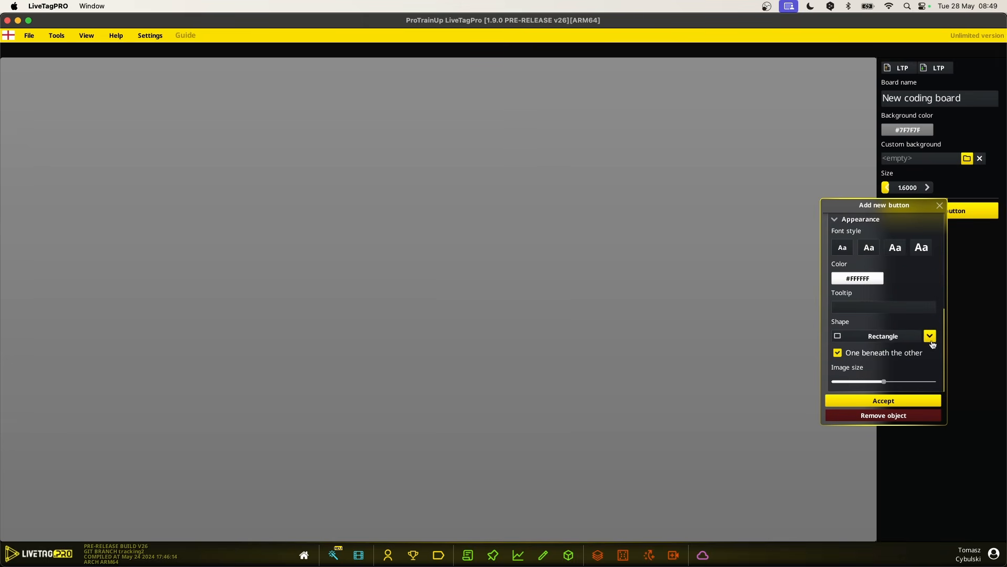
click(915, 332)
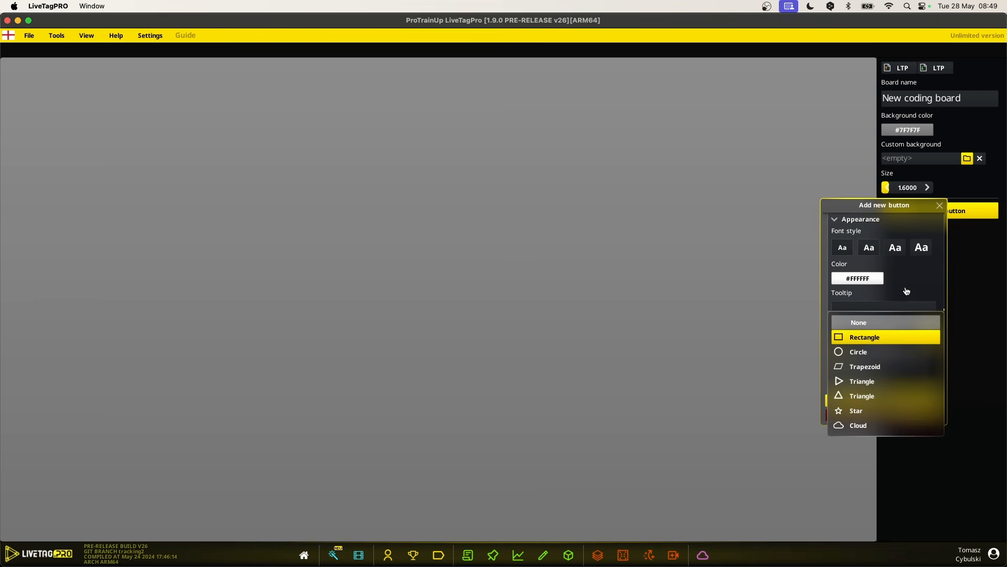
click(824, 307)
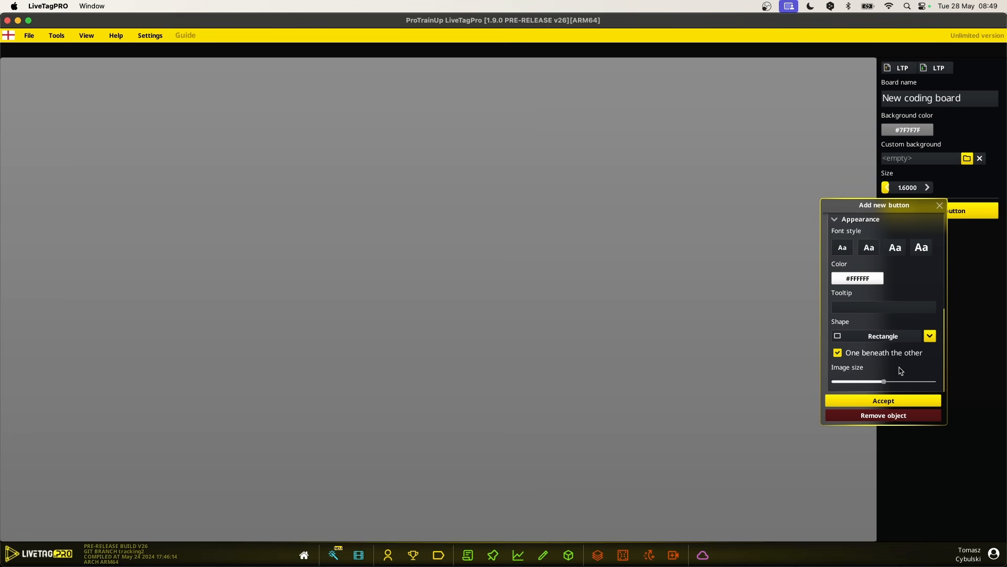
click(835, 218)
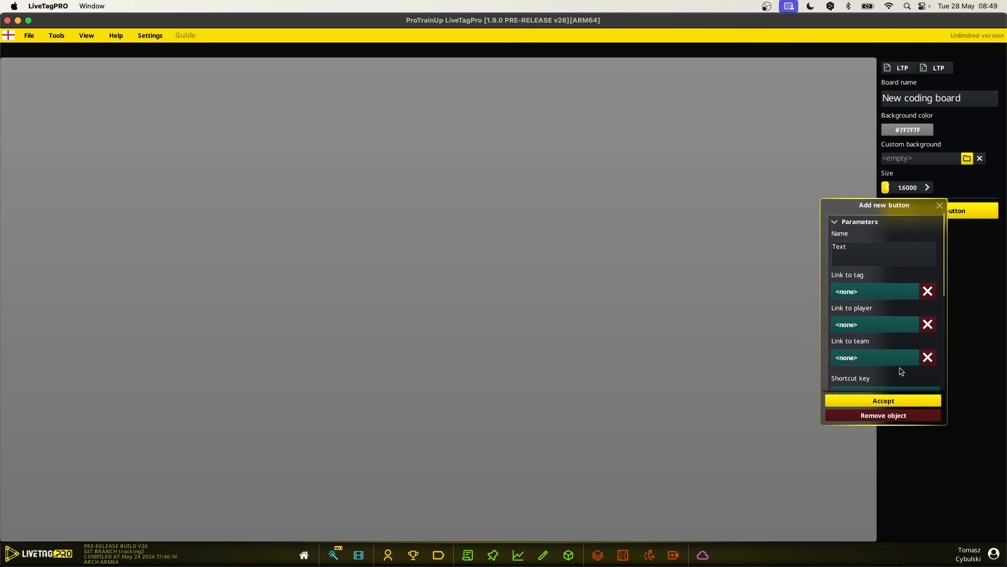
scroll(835, 220, down, 3)
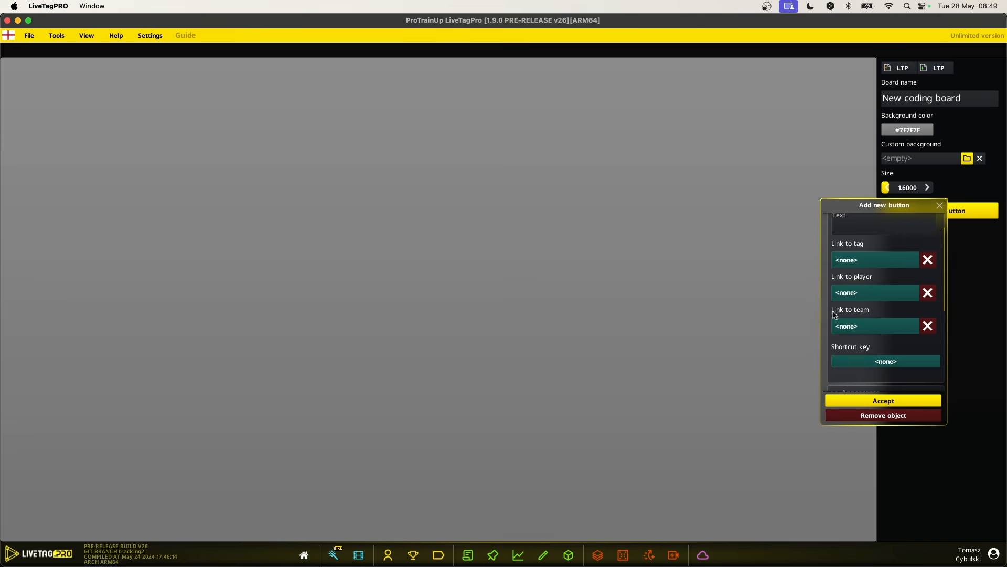
scroll(945, 318, down, 5)
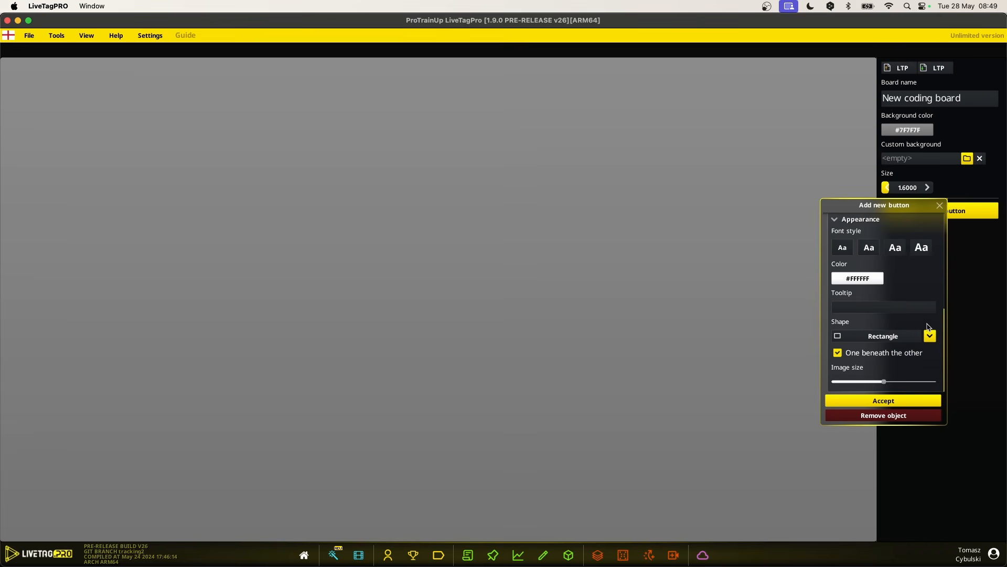
click(929, 336)
click(871, 353)
scroll(885, 260, up, 8)
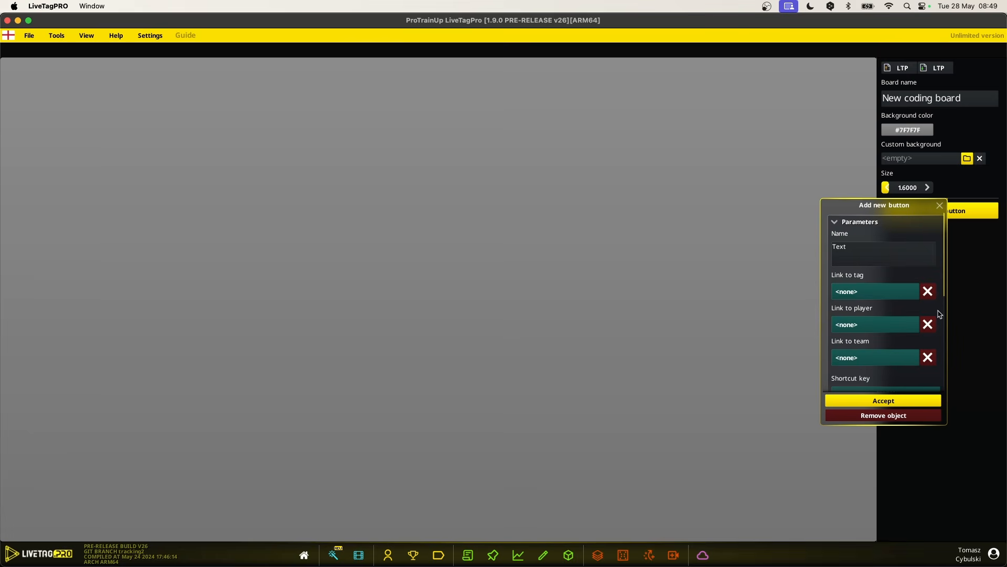
click(898, 326)
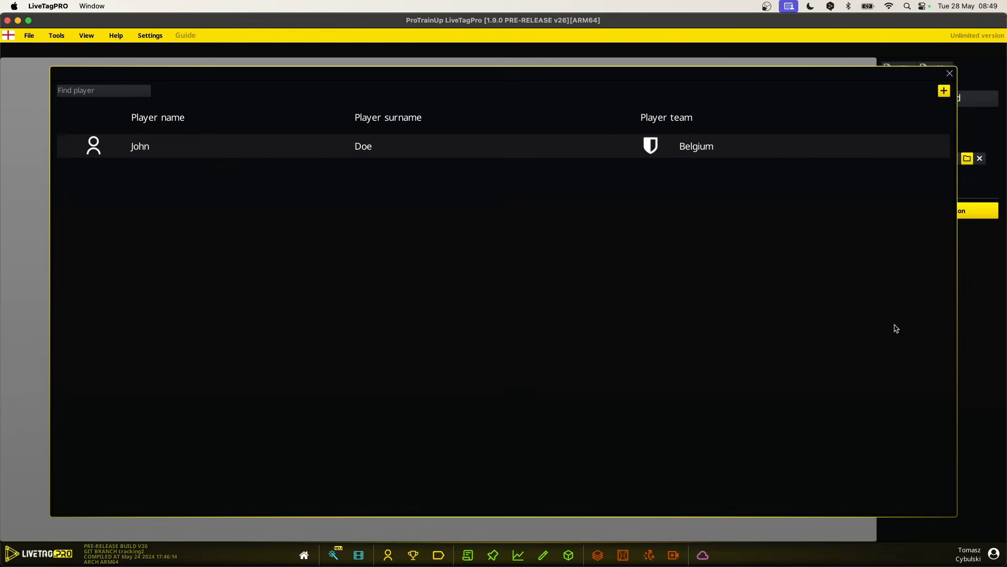
click(137, 152)
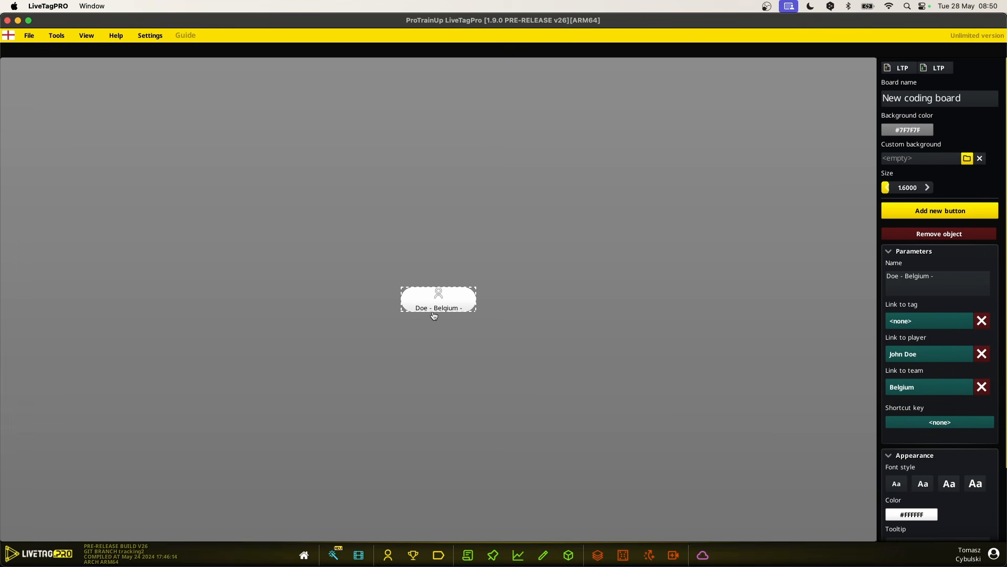
- Enlarge the player button slightly on the coding board, mainly in height
click(470, 306)
drag(462, 313, 382, 322)
drag(435, 304, 66, 503)
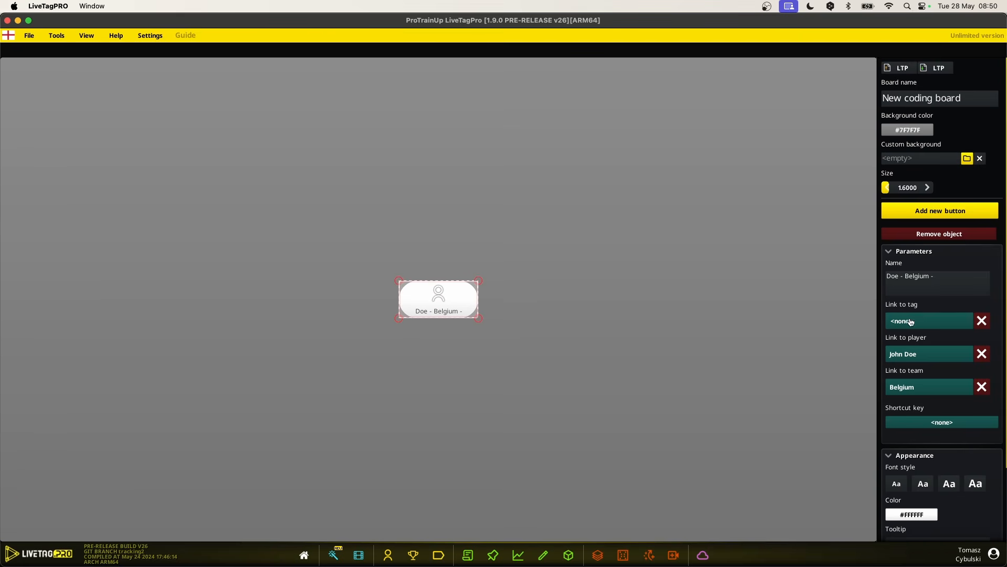
- Add a Rectangle-shaped button linked to the Pass tag to the coding board
click(952, 212)
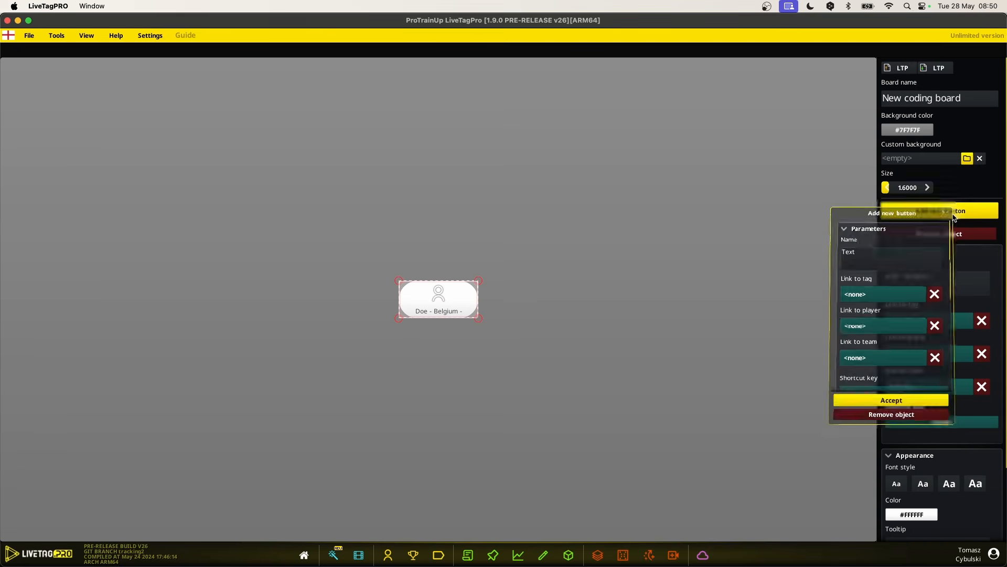
click(915, 294)
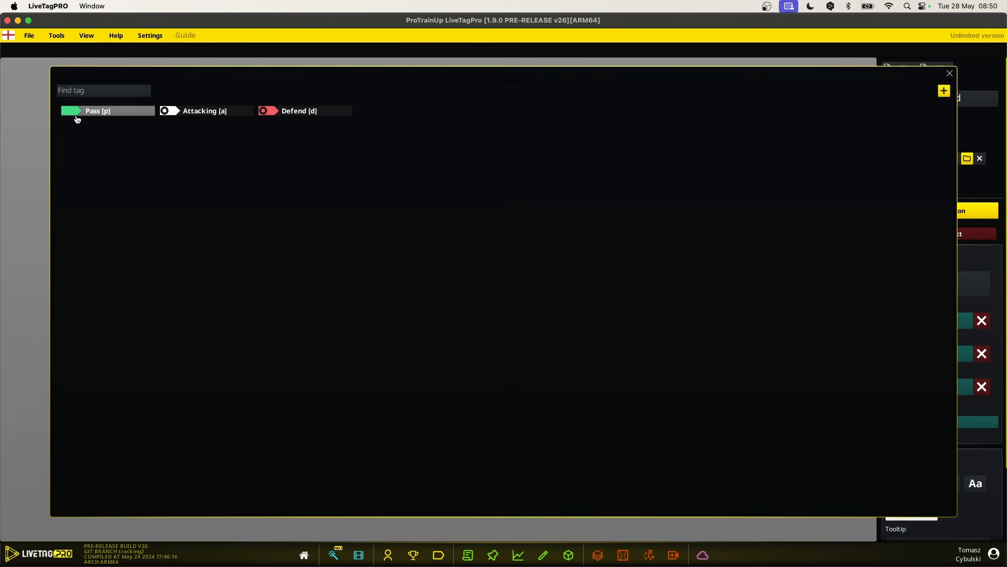
click(77, 112)
scroll(918, 357, down, 5)
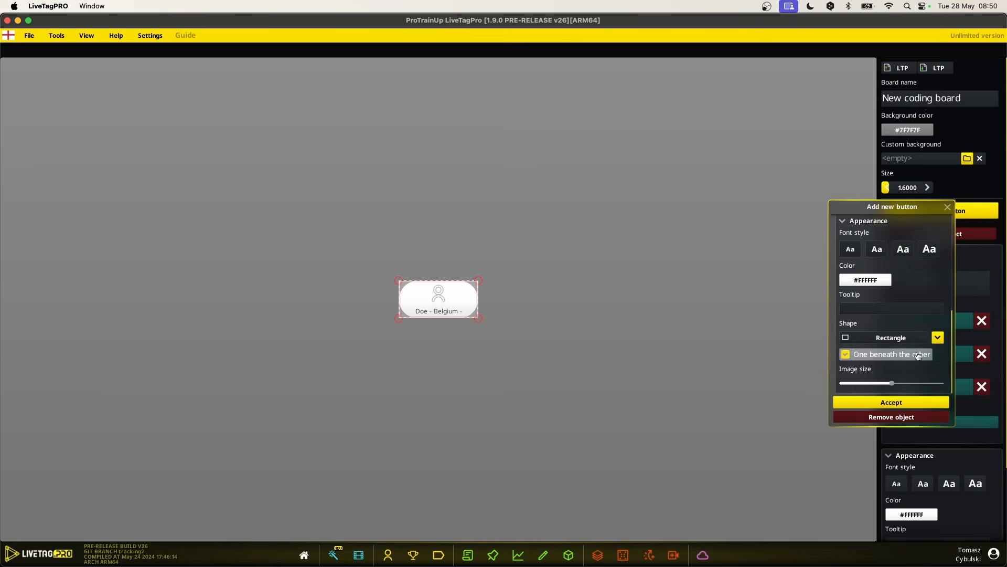
click(902, 402)
- Arrange the two buttons so that Pass sits well above the player button, aligned in one column
drag(429, 329, 371, 250)
drag(404, 281, 316, 243)
drag(612, 418, 237, 404)
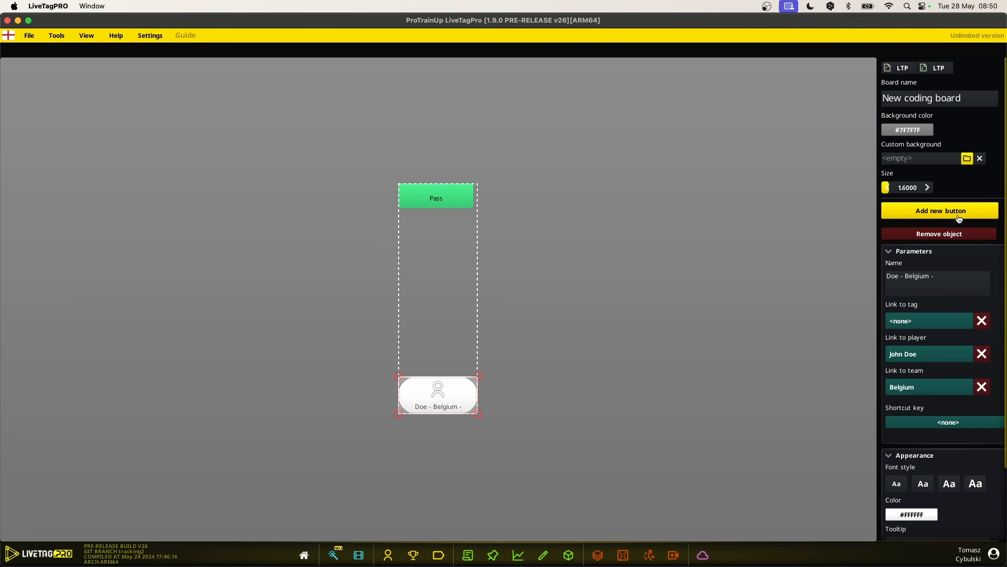
- Add a right-pointing Triangle button linked to the Attacking tag and place it to the right of the Pass button
click(940, 210)
click(903, 295)
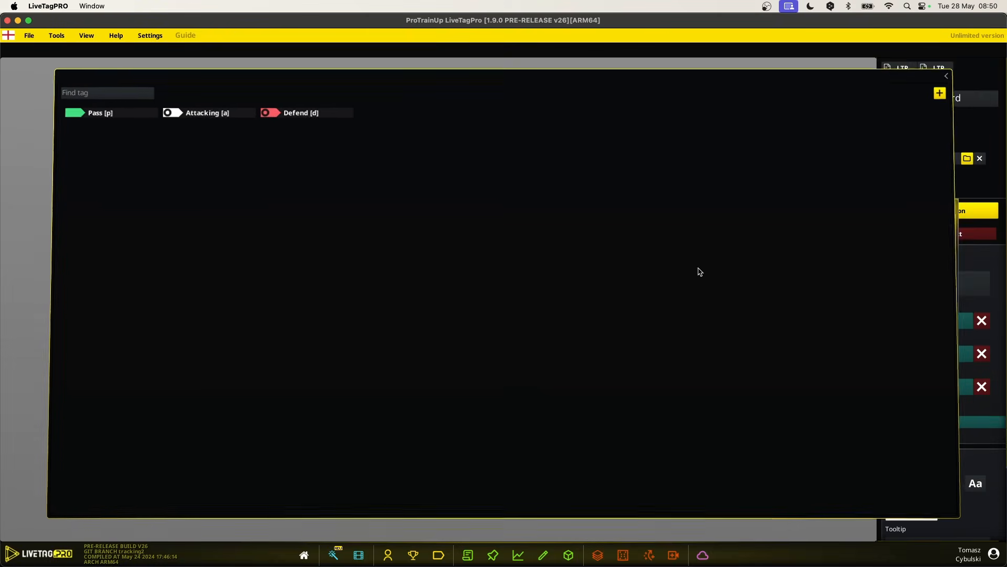
click(194, 112)
scroll(933, 403, down, 5)
click(940, 343)
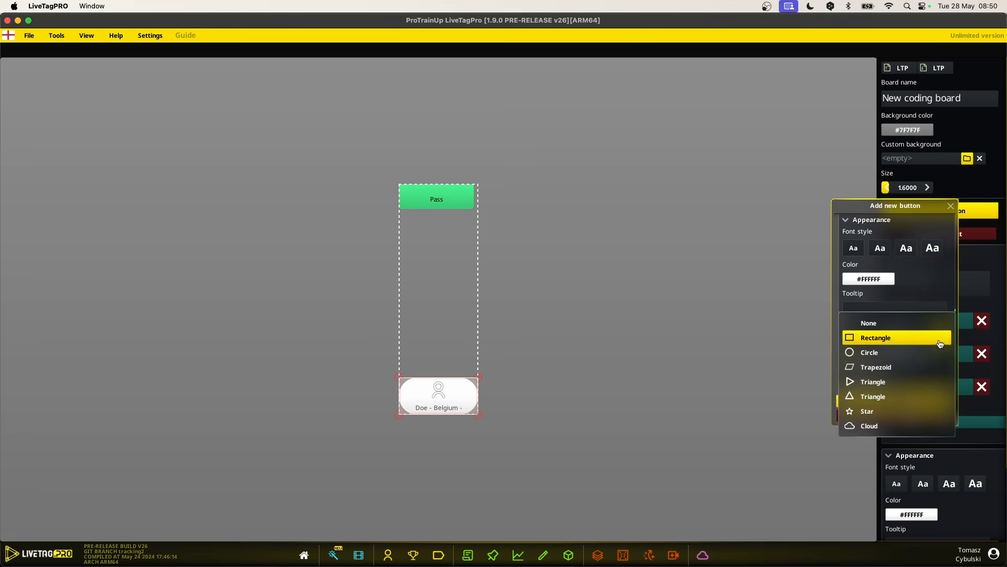
click(886, 383)
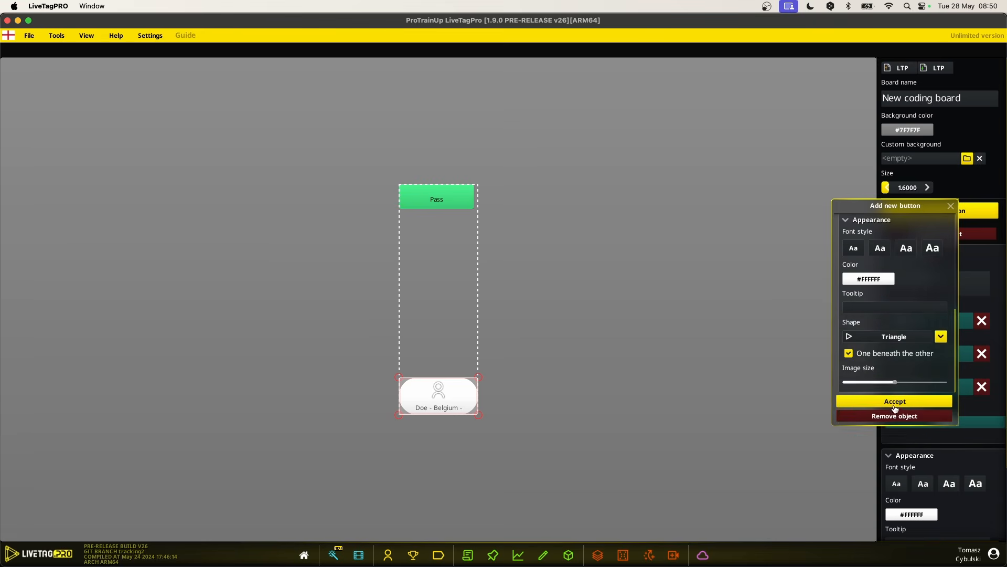
click(894, 401)
drag(420, 229, 491, 202)
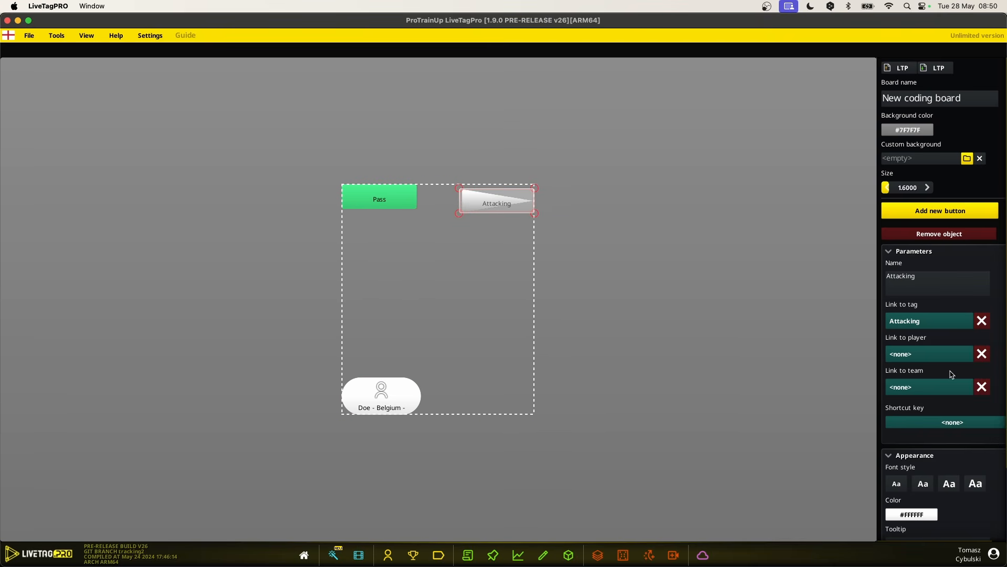
- Add an upward-pointing Triangle button linked to the Defend tag and place it below the Attacking button
click(951, 216)
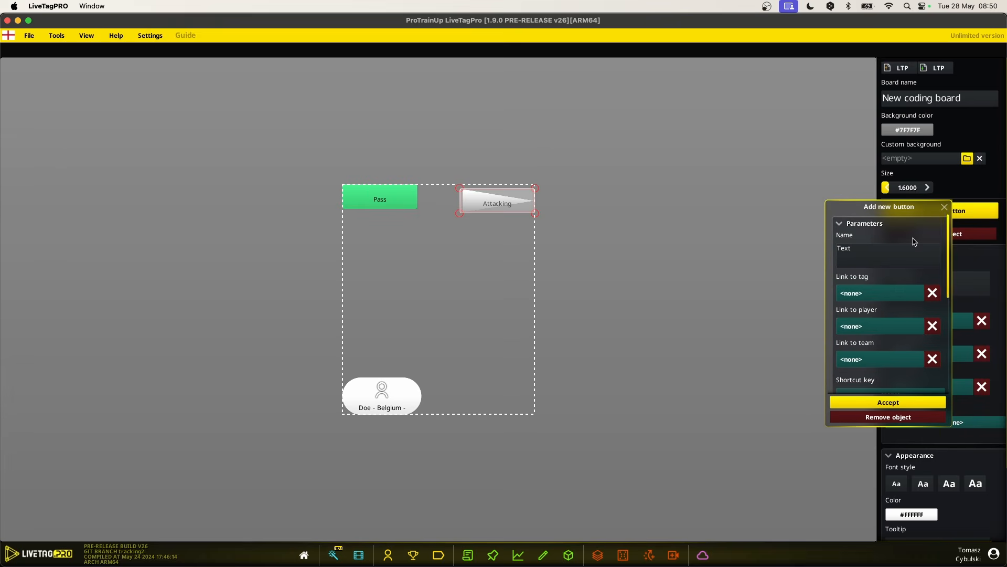
click(883, 295)
click(317, 113)
scroll(917, 342, down, 5)
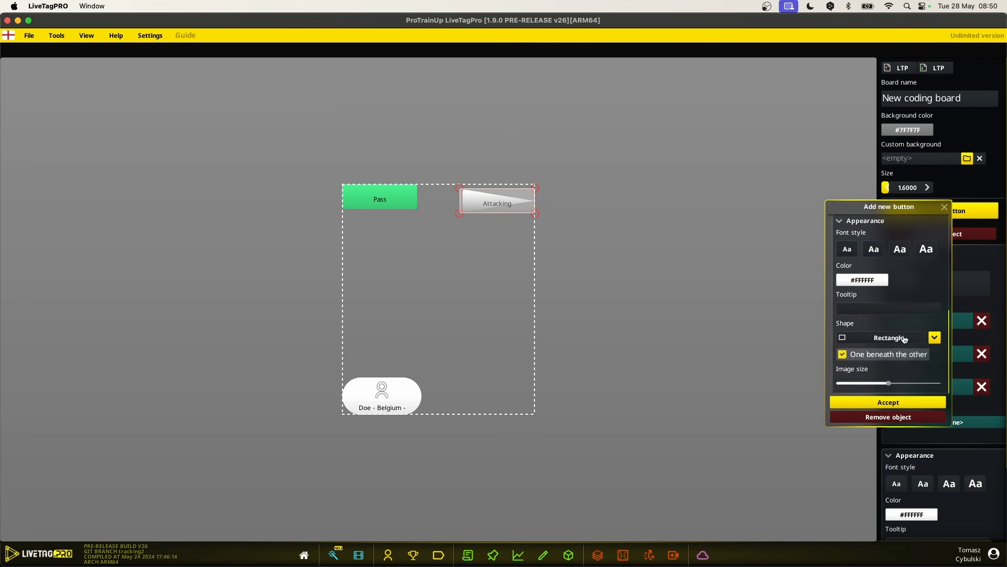
click(902, 336)
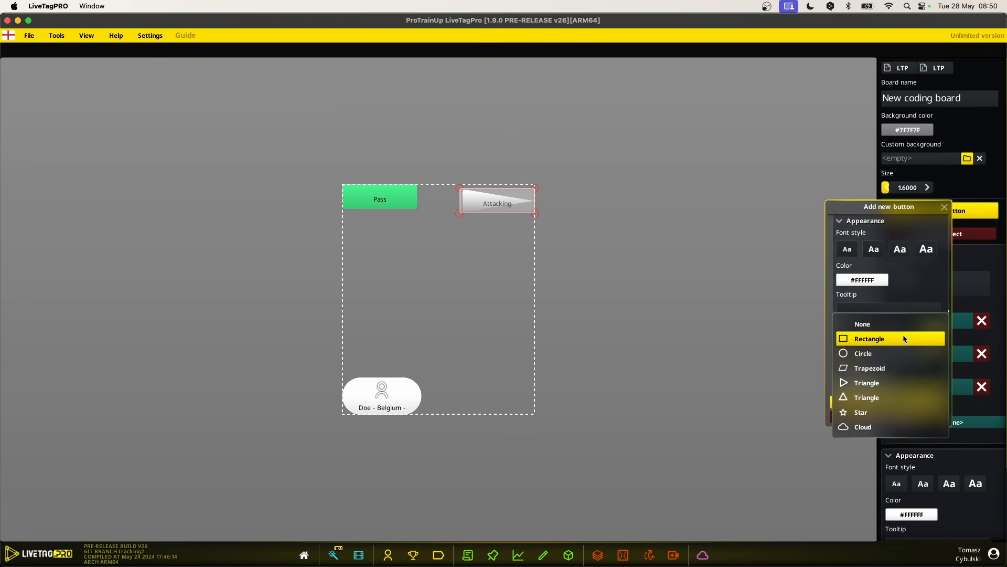
click(879, 401)
click(867, 401)
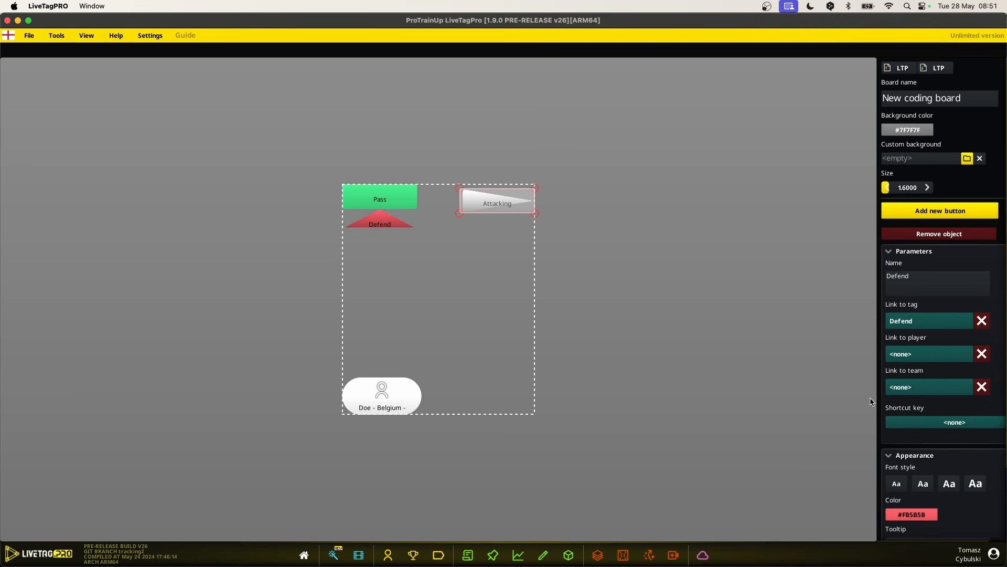
drag(380, 221, 488, 240)
- Change the Attacking button to an upward-pointing Triangle shape and colour it green
click(501, 203)
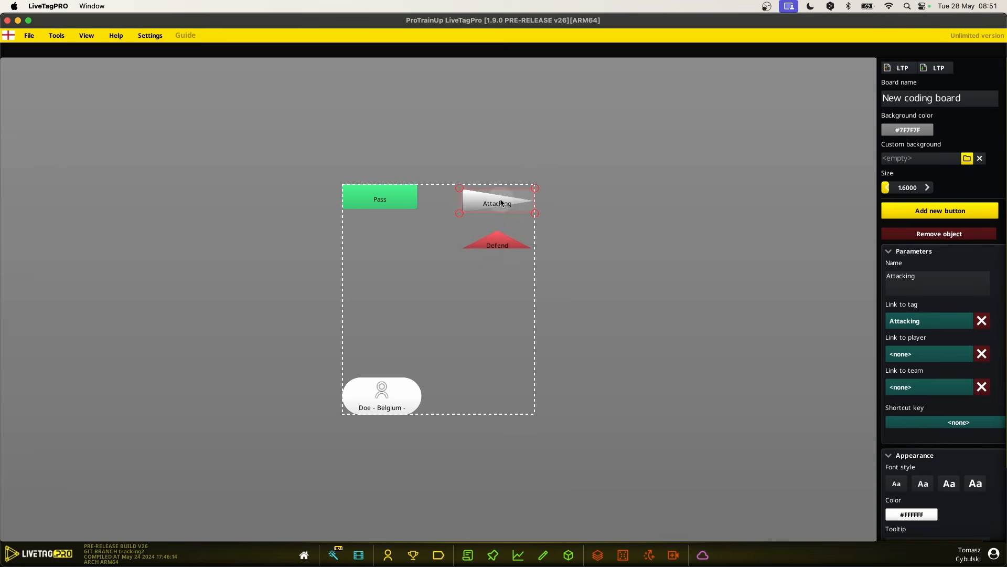
scroll(986, 354, down, 3)
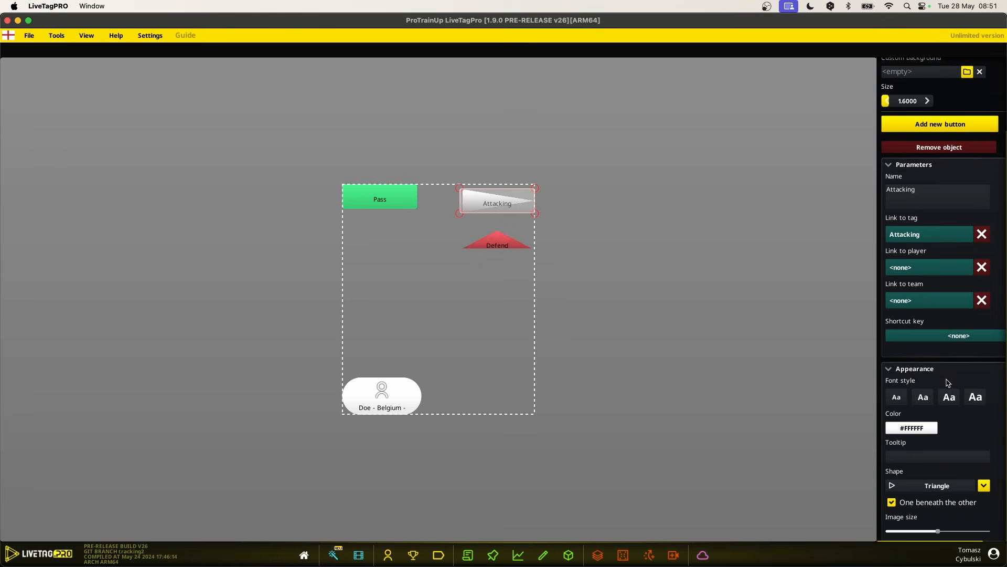
click(957, 500)
click(955, 504)
click(952, 485)
click(942, 496)
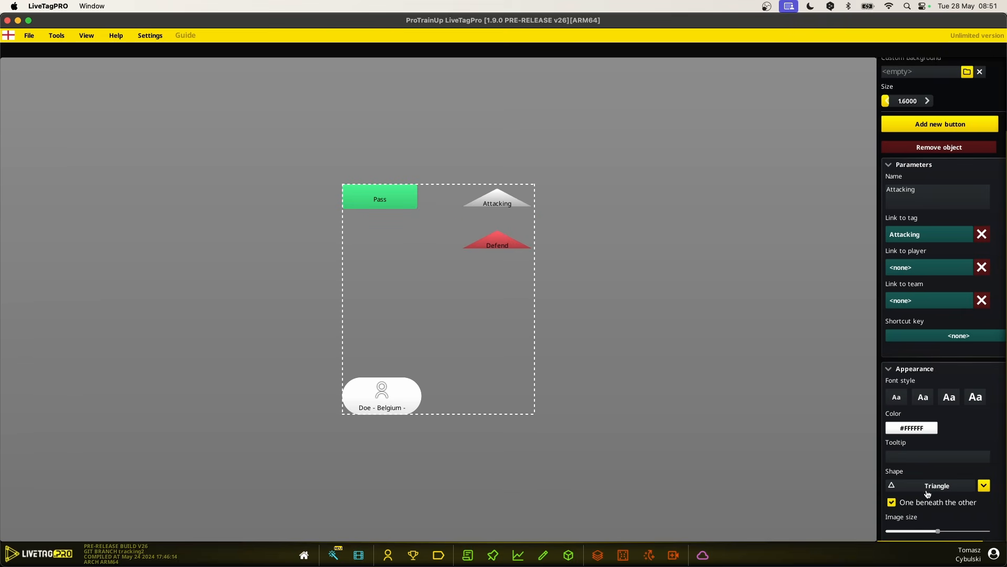
click(915, 427)
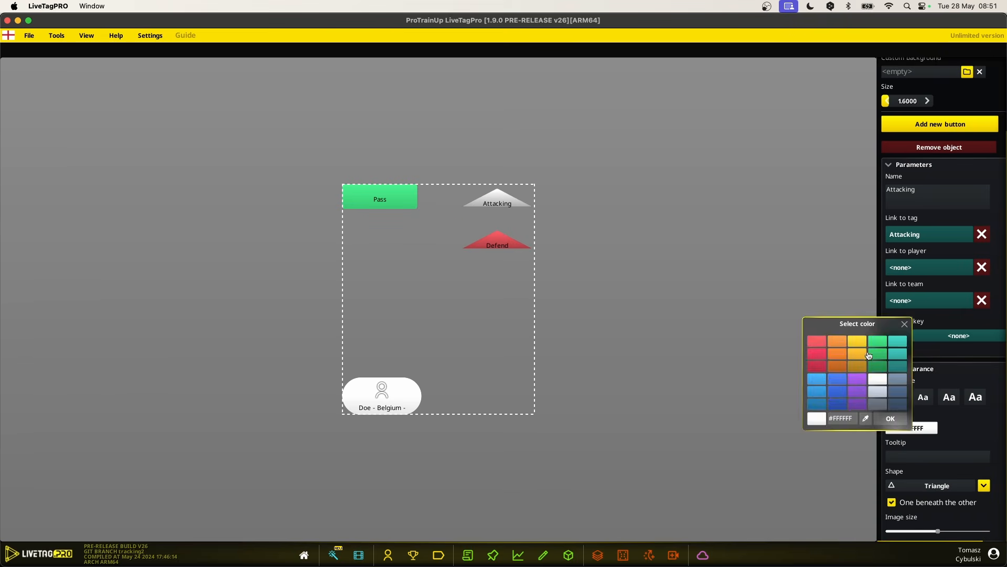
click(875, 359)
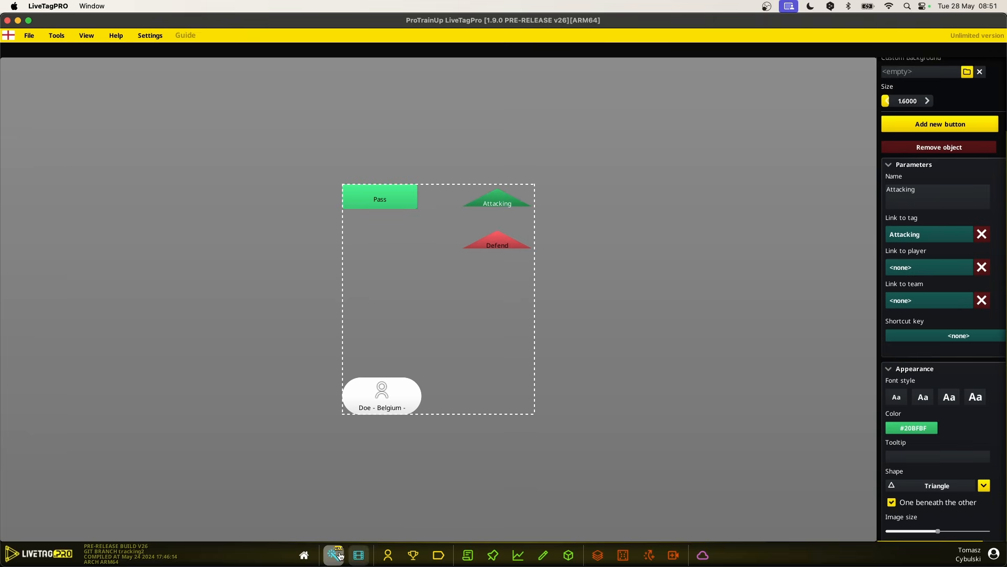
- Open the belgium-Lithuenia video from the media library for tagging in Standard mode
click(359, 555)
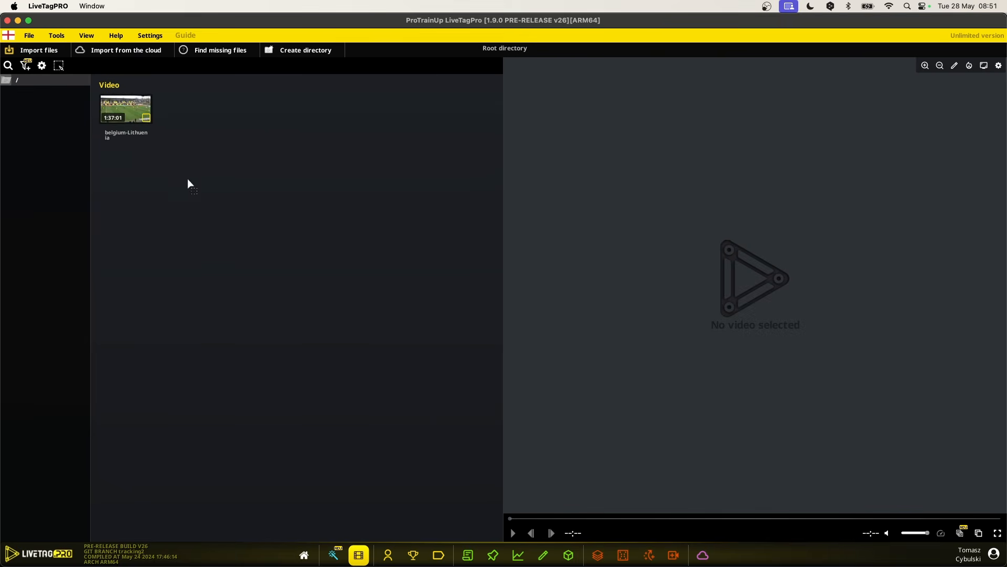
right_click(121, 105)
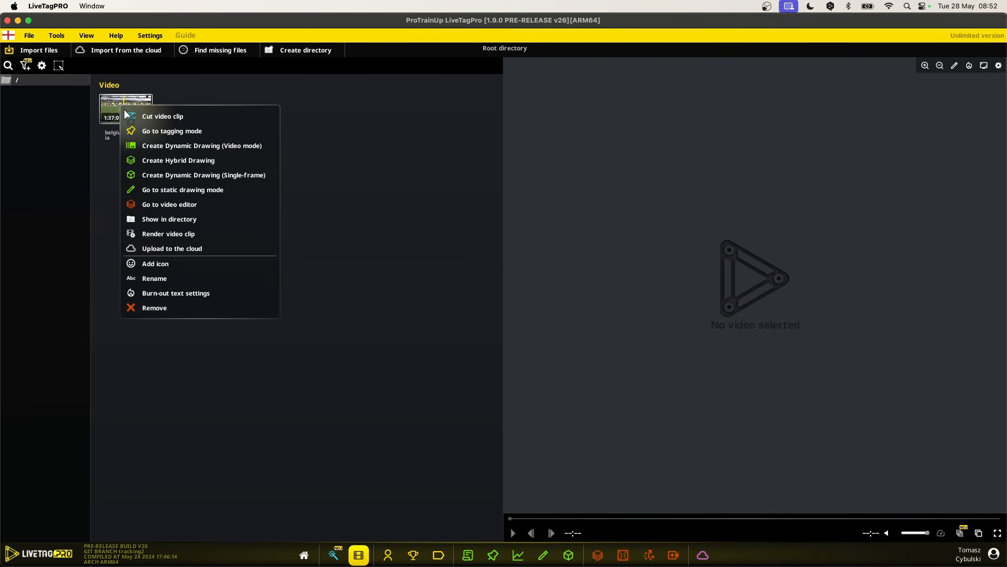
click(203, 138)
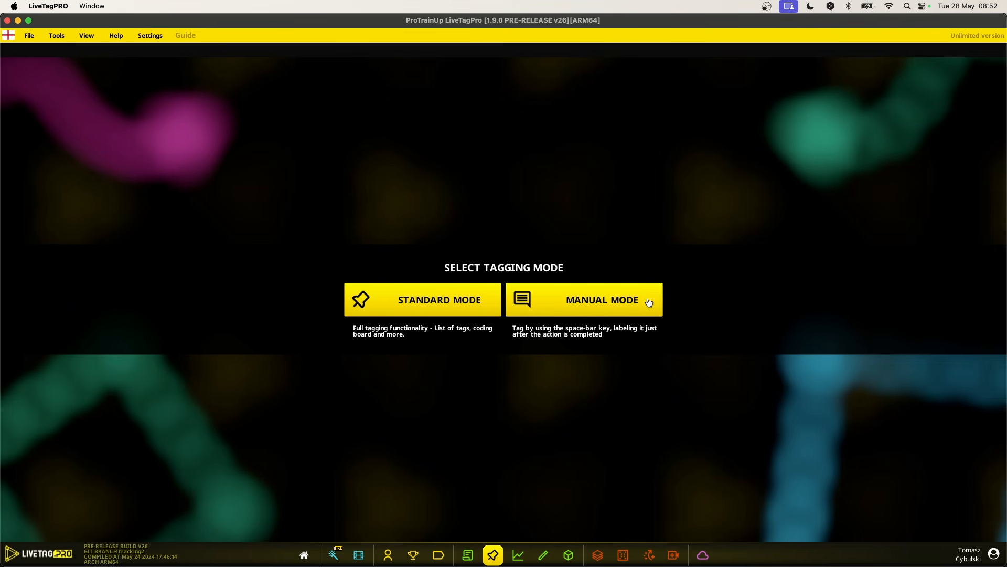
click(441, 310)
click(551, 308)
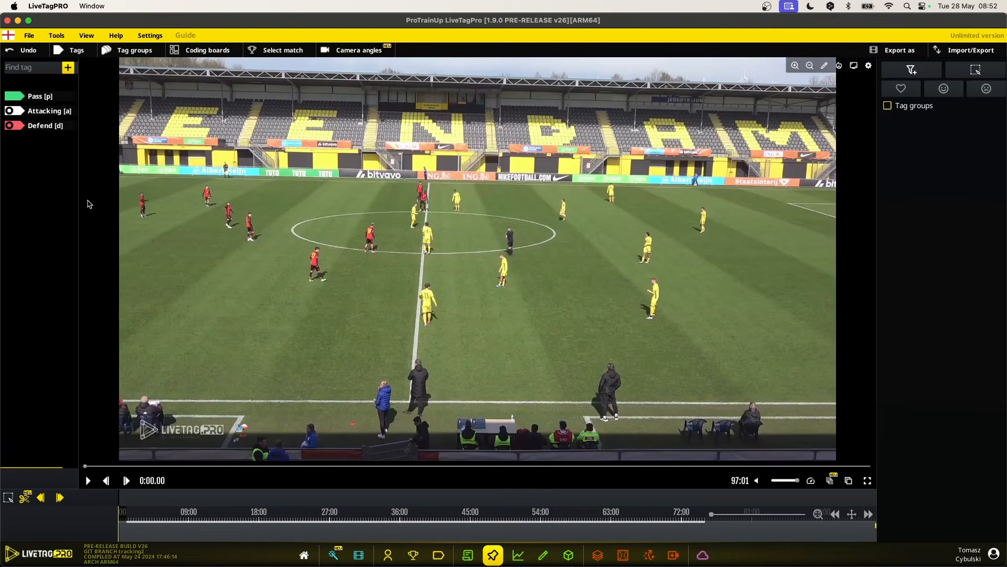
- Enlarge the timeline and widen the tag area beside the video, displaying the coding board there
drag(78, 195, 108, 196)
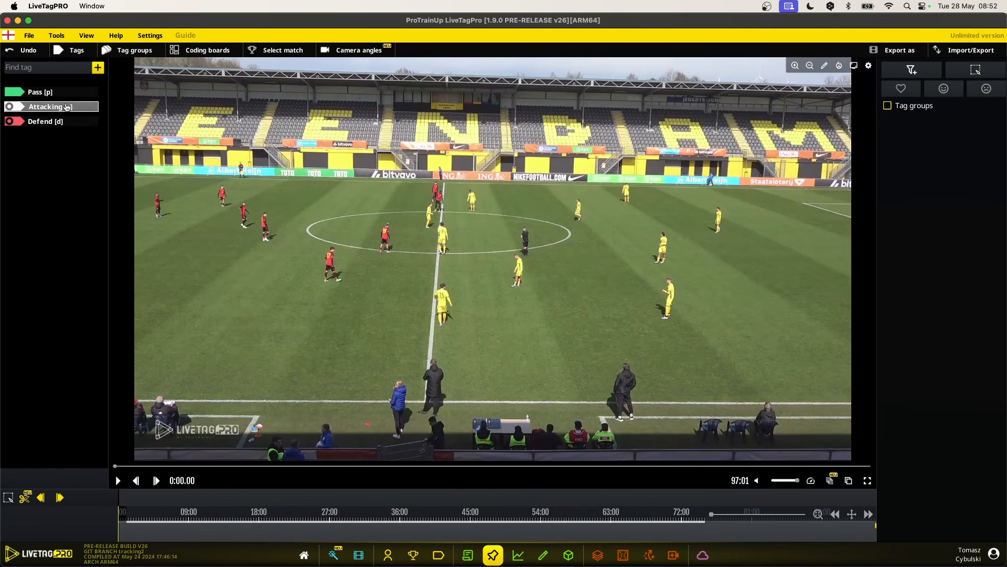
drag(467, 489, 472, 445)
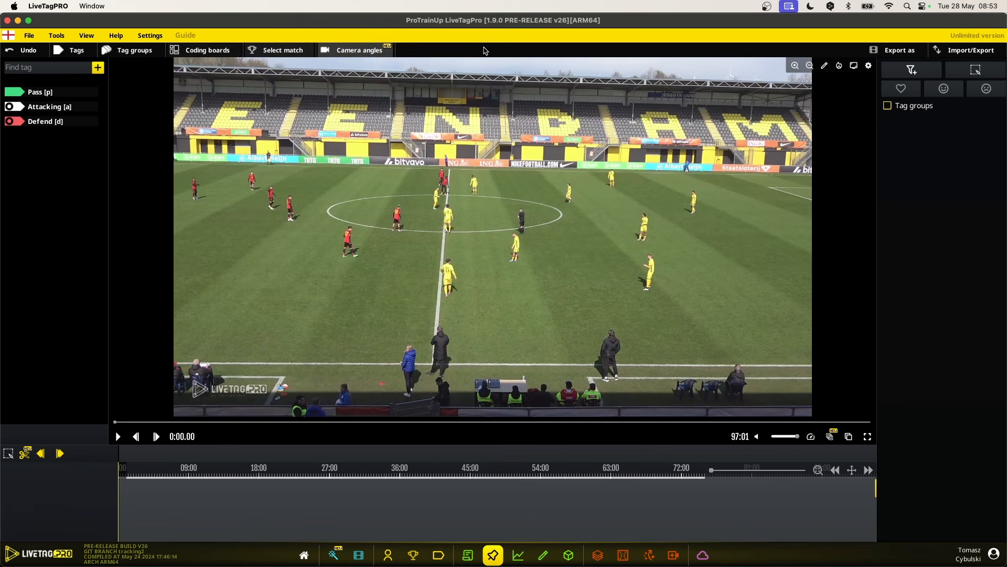
click(208, 50)
drag(109, 127, 172, 125)
click(59, 100)
drag(170, 182, 212, 205)
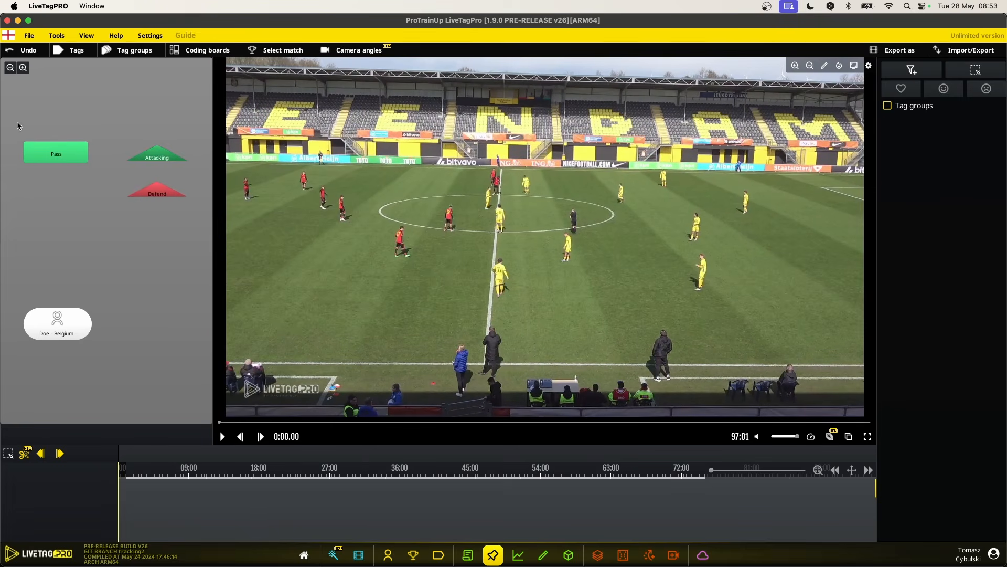
click(846, 441)
drag(0, 100, 588, 96)
click(772, 469)
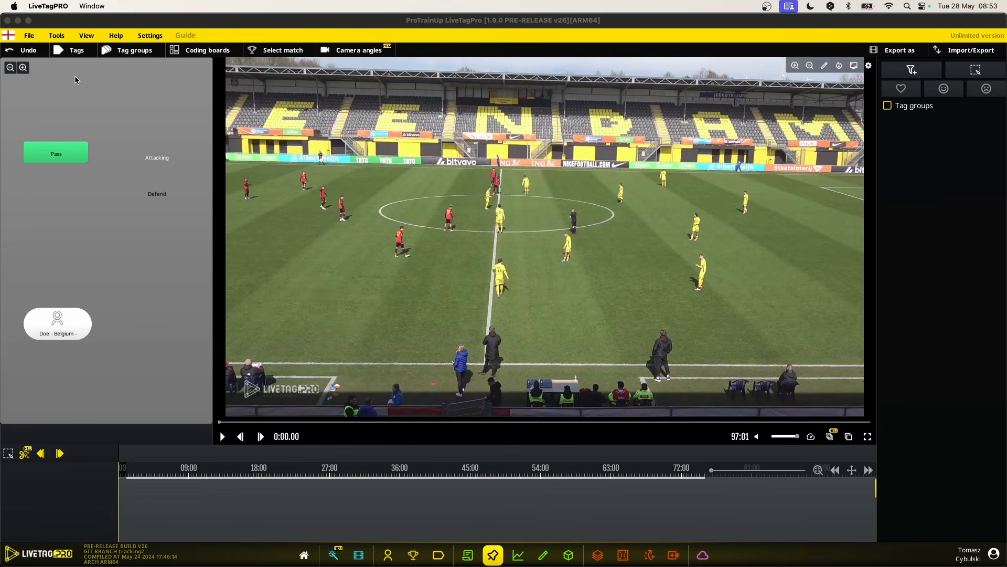
- Show the tag list in place of the coding board and check the layout options for camera angles
click(74, 53)
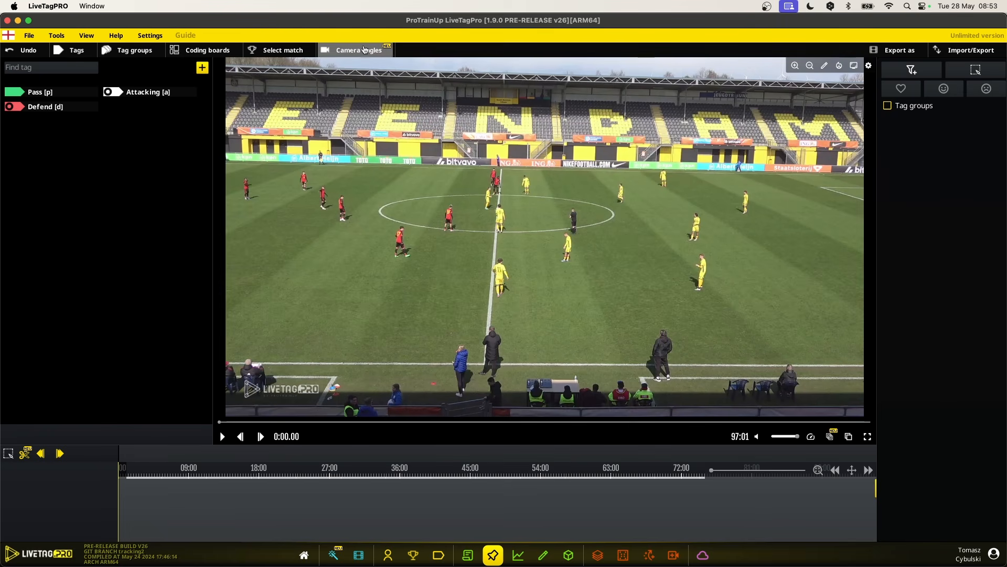
click(380, 53)
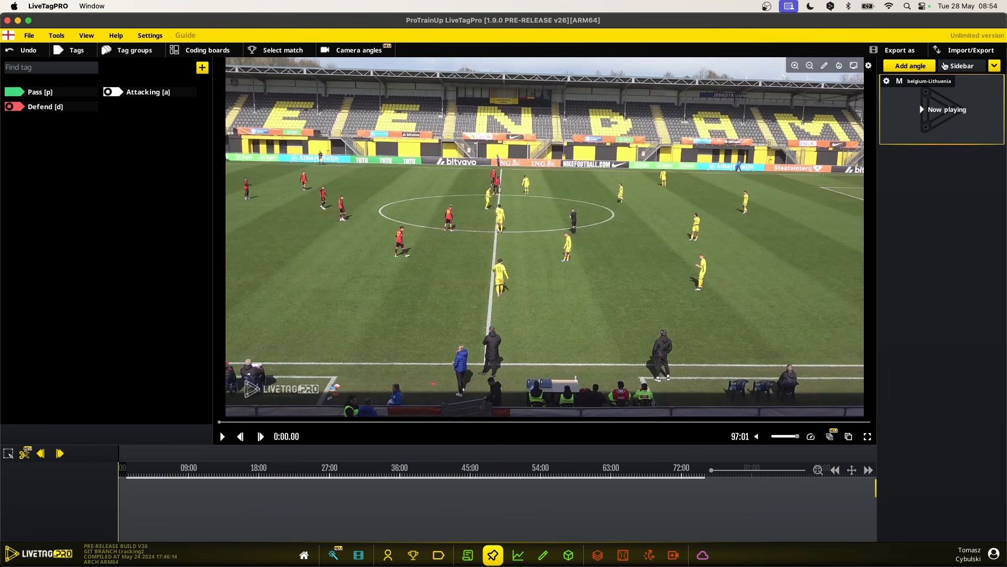
click(962, 66)
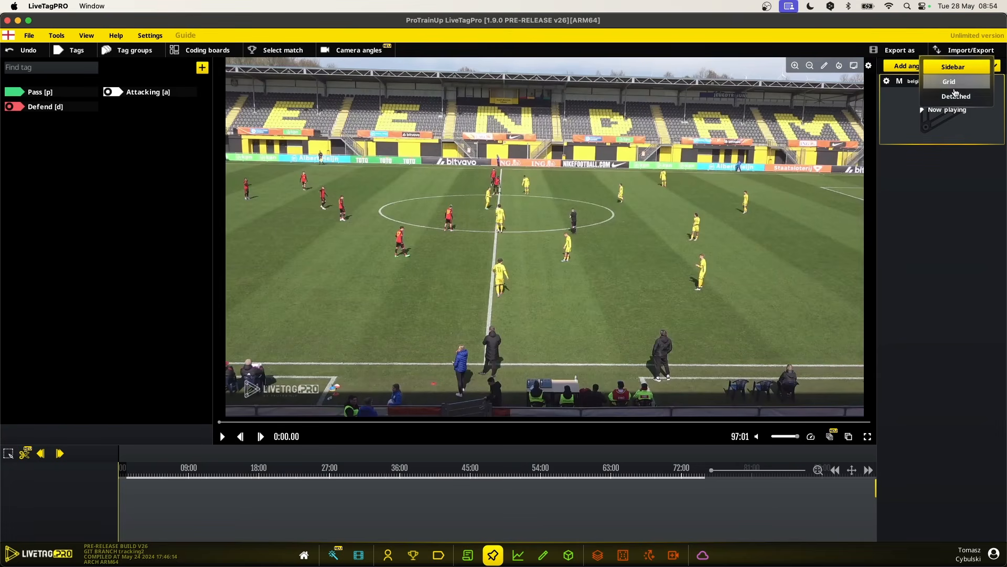
click(920, 236)
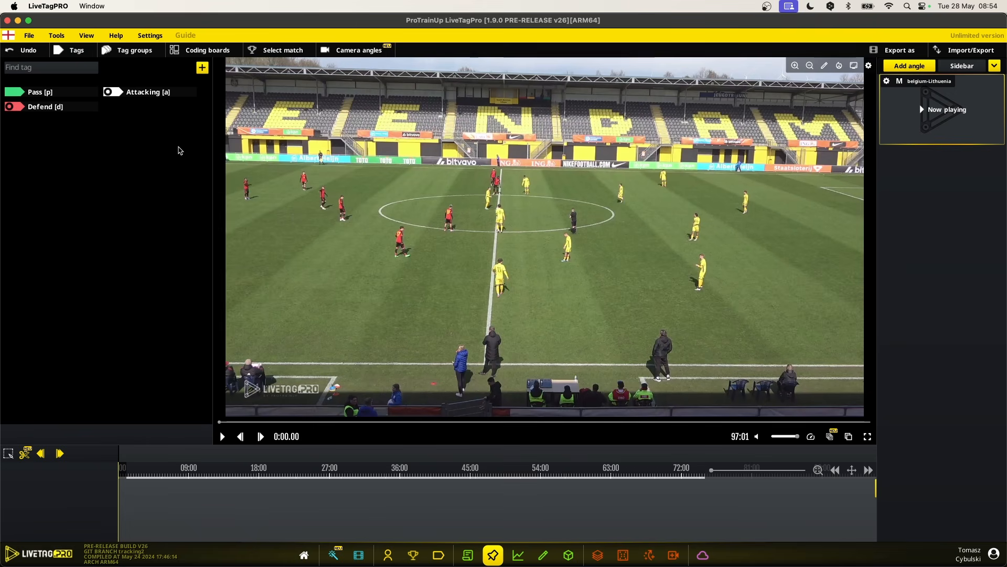
click(365, 56)
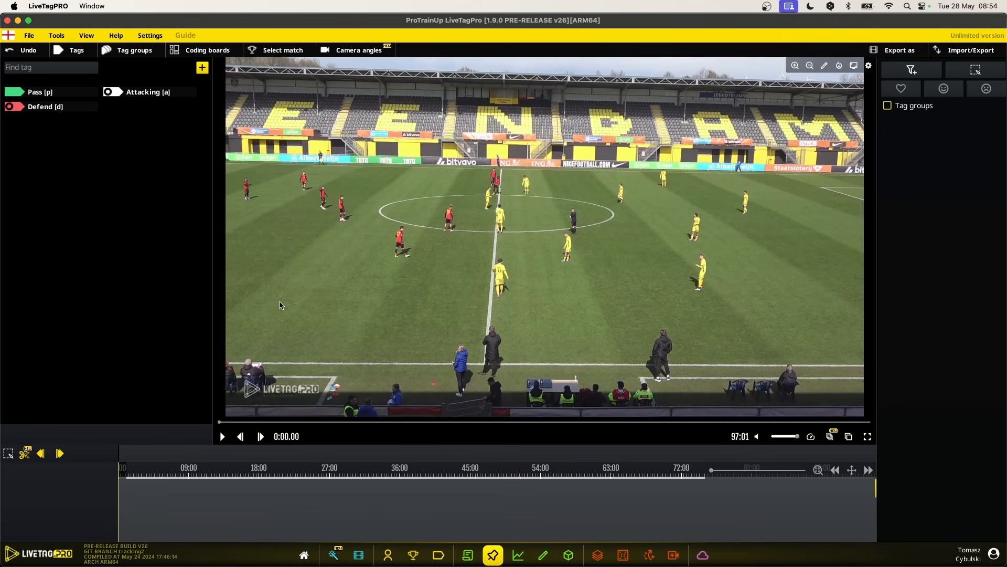
- Play the match video and tag an Attacking phase from about 0:12 to 0:20, with the timeline zoomed in
click(221, 437)
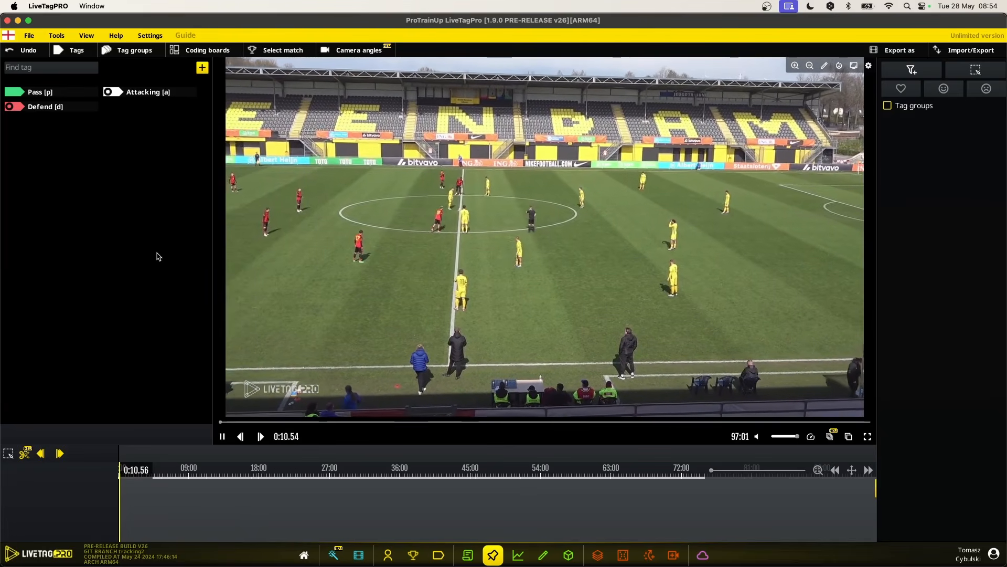
click(135, 93)
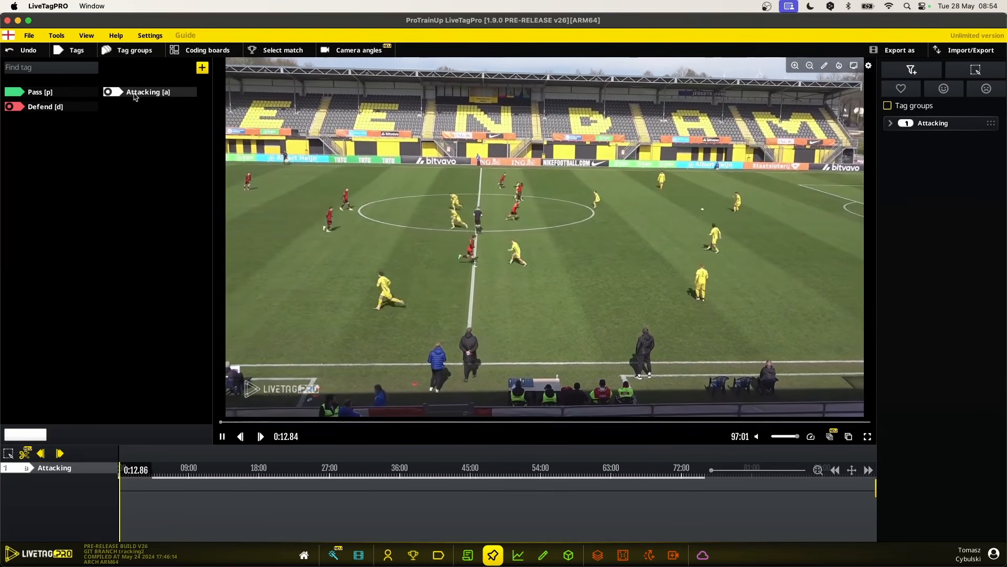
drag(711, 470, 759, 471)
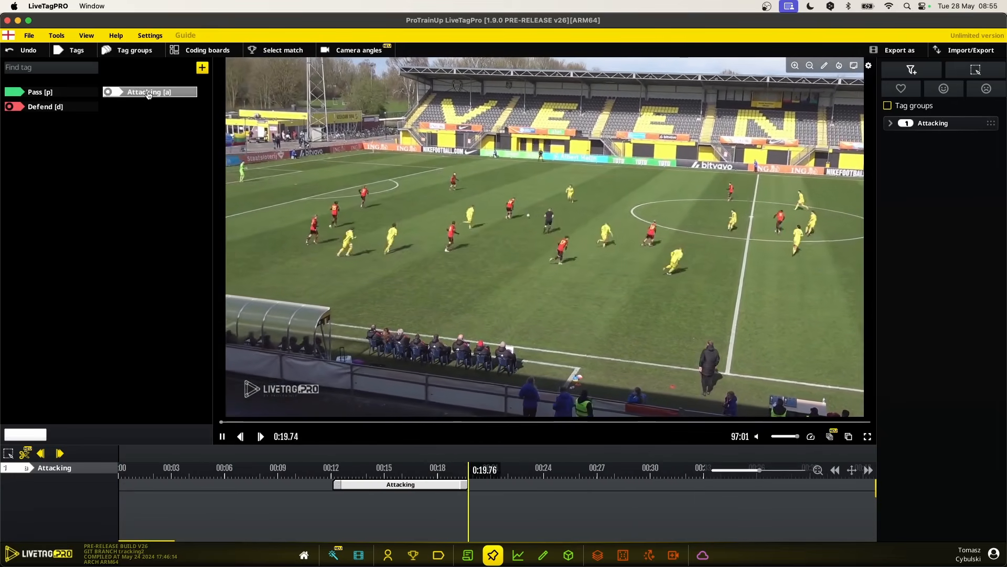
click(148, 95)
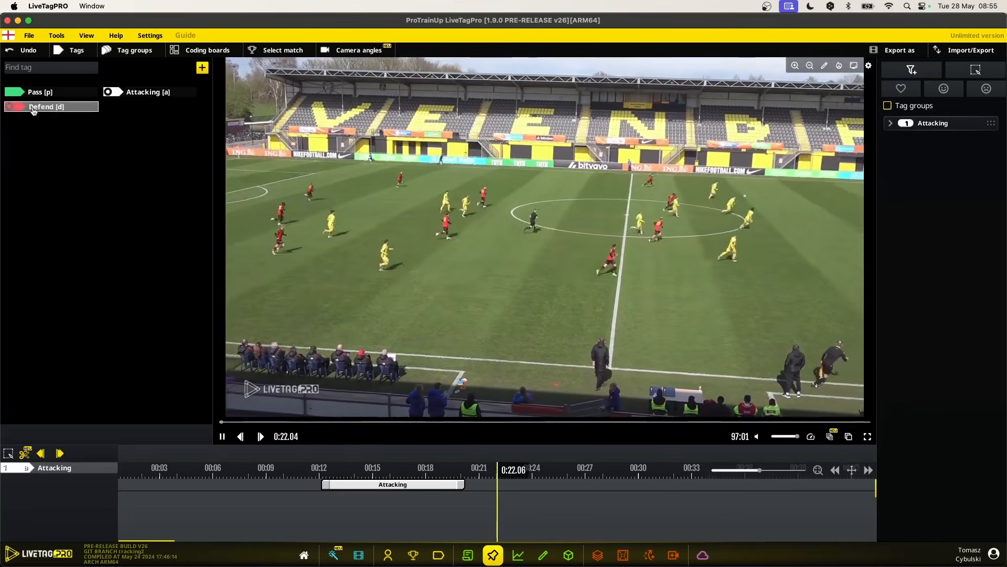
- Tag a Defend phase starting at about 0:22, followed directly by an Attacking phase from about 0:31 to 0:43
click(34, 108)
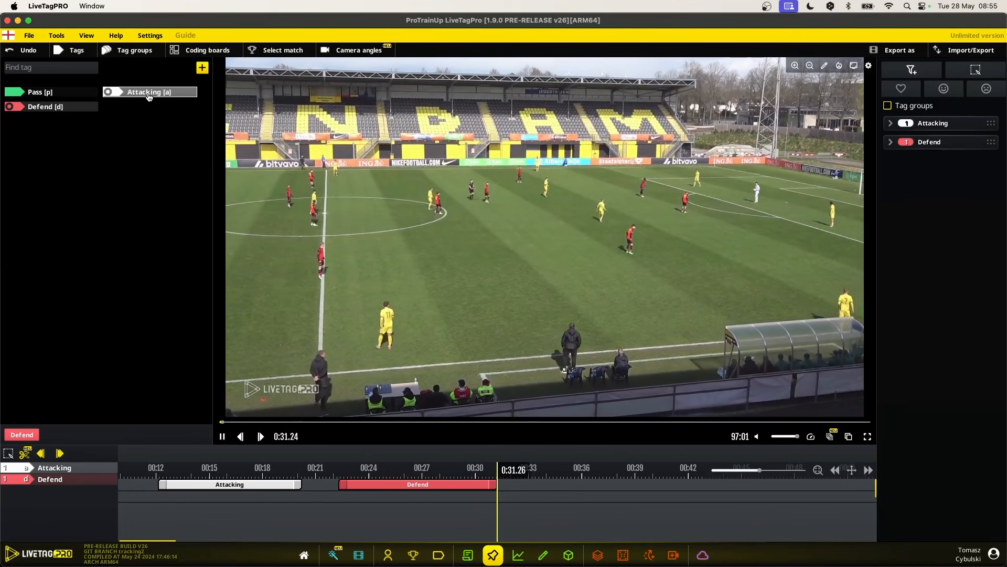
click(149, 93)
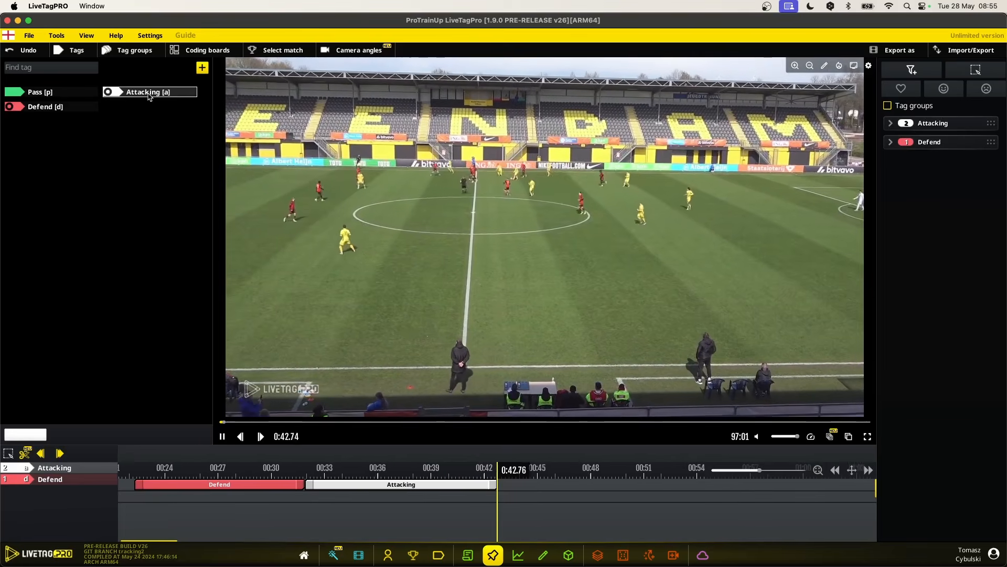
click(149, 93)
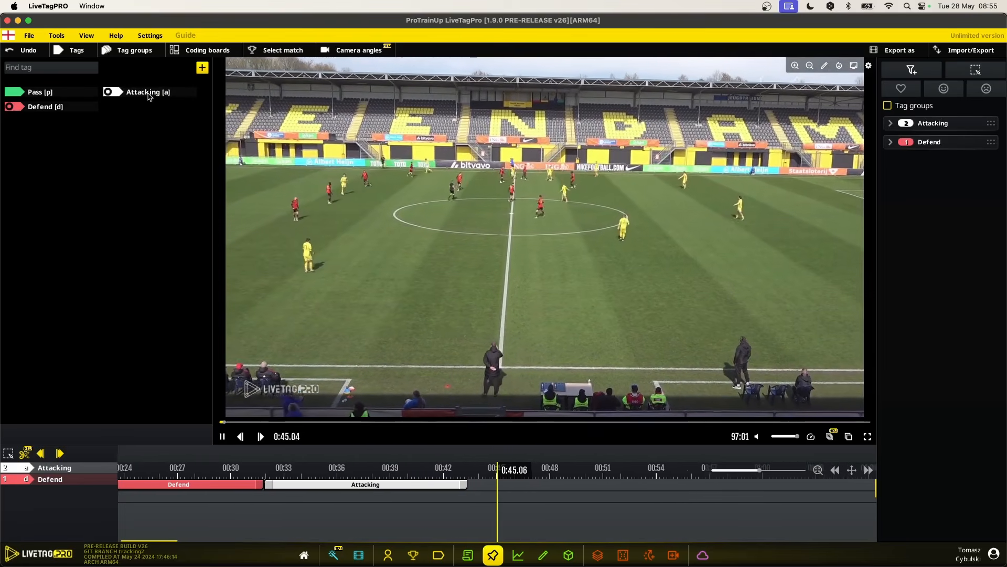
- Start another Attacking phase at about 0:47 and tag three Pass events during it
click(149, 94)
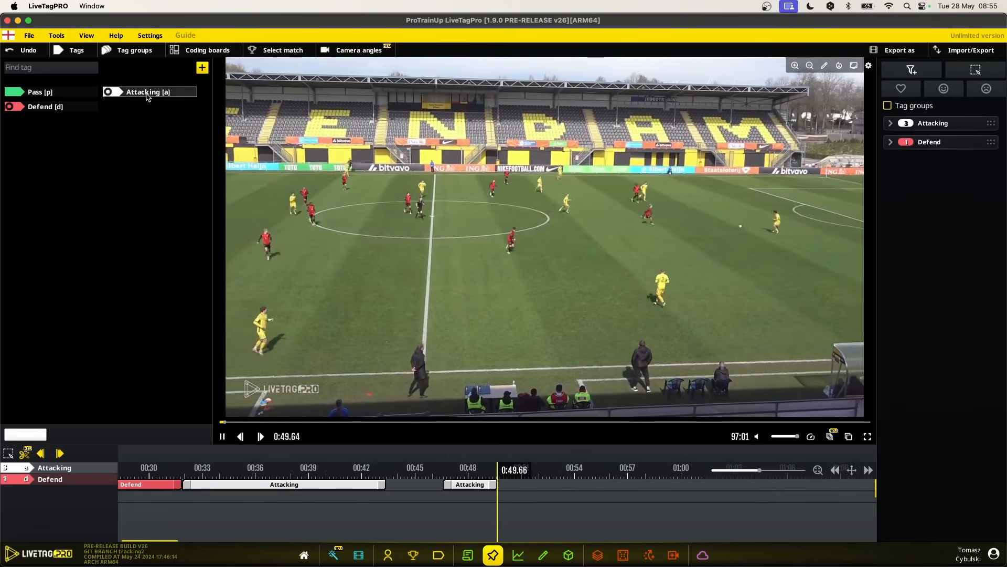
click(38, 95)
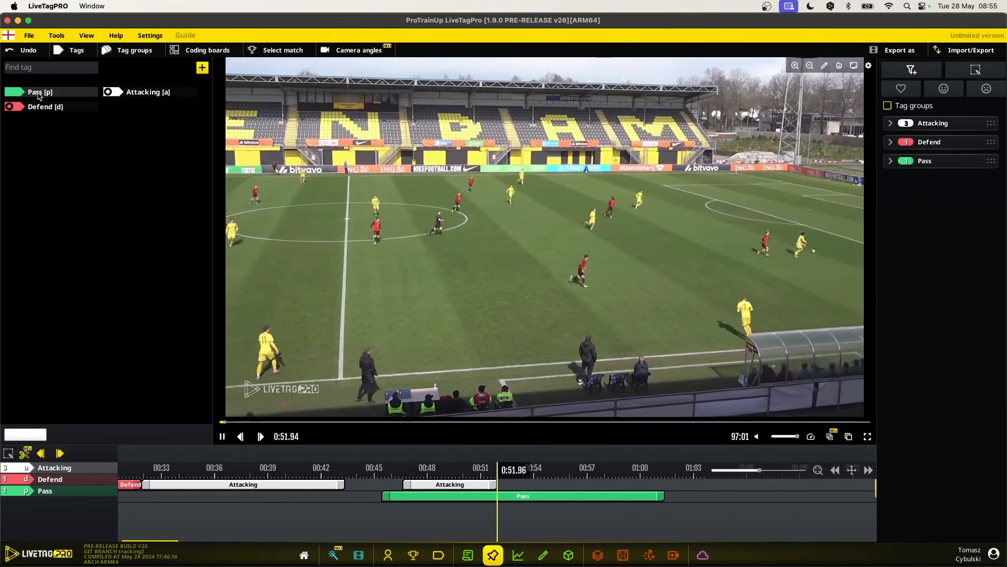
click(39, 95)
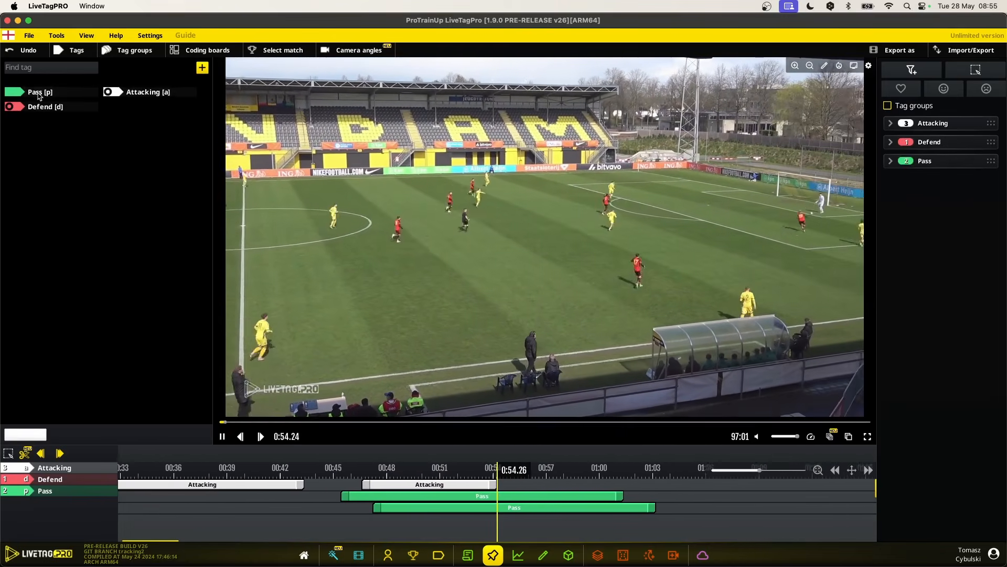
click(38, 96)
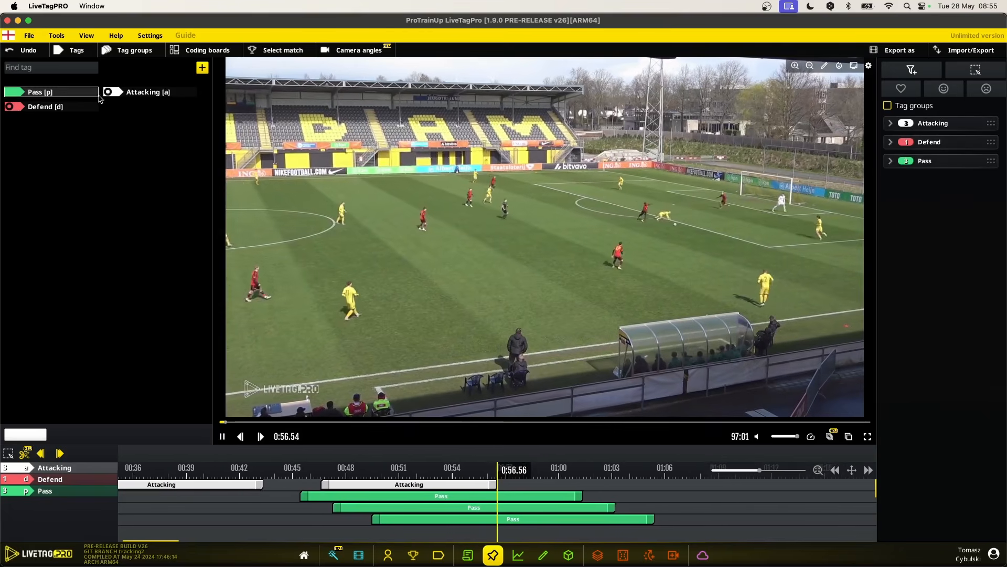
- Tag a Defend phase starting at about 0:59 and pause the video at about 1:11
click(63, 107)
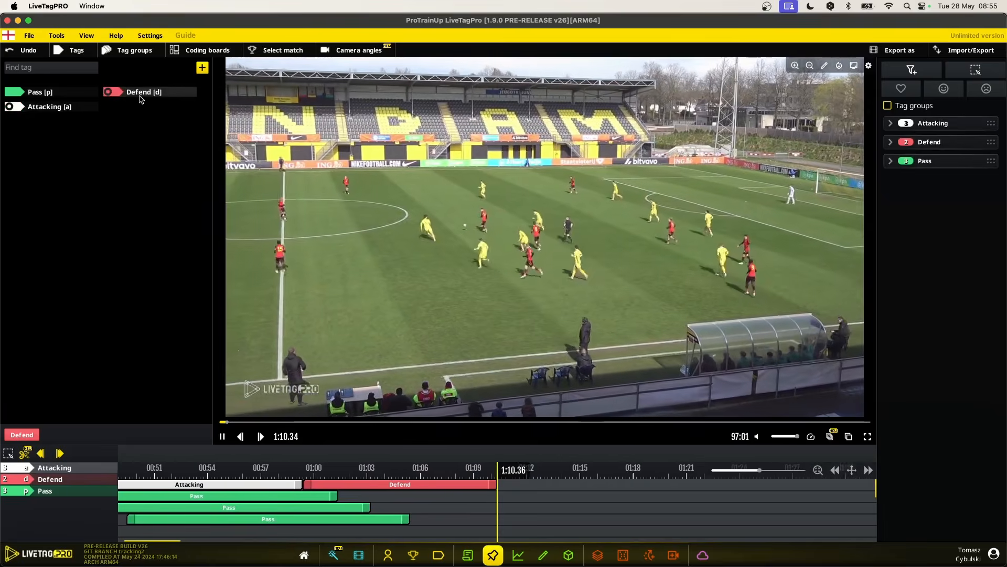
click(223, 436)
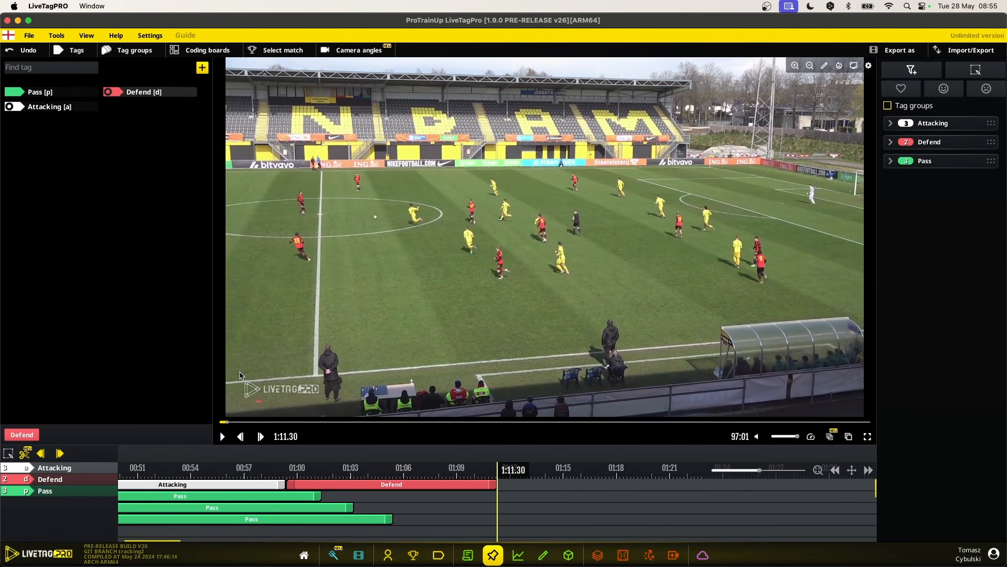
- Expand the Attacking, Defend and Pass tag groups to list their tagged events
click(890, 123)
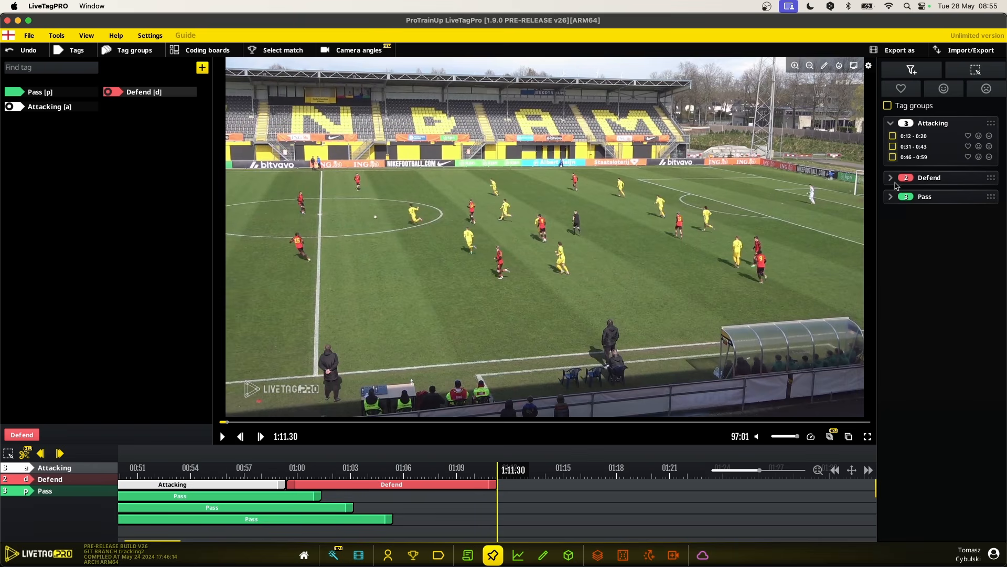
click(890, 177)
click(890, 221)
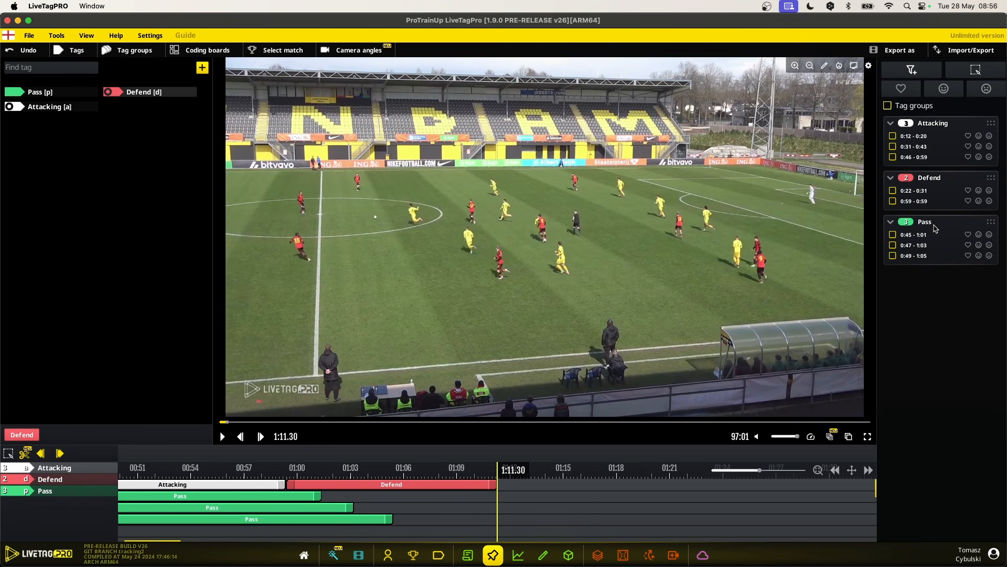
- Open the first Attacking event (0:12 - 0:20) and extend its range slightly at both the start and the end
click(927, 140)
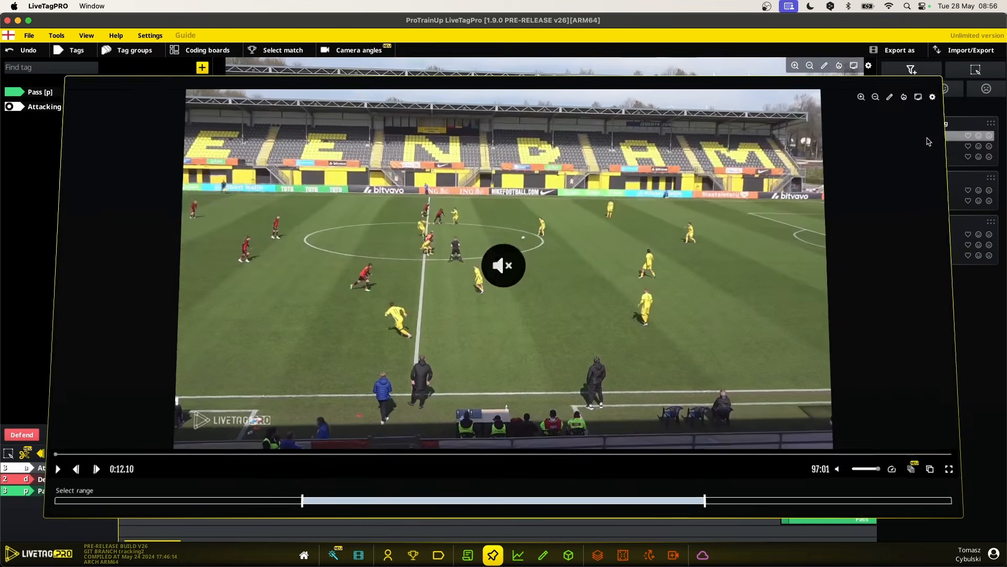
mouse_move(304, 502)
mouse_down()
mouse_move(271, 502)
mouse_move(286, 503)
mouse_up()
mouse_move(707, 503)
mouse_down()
mouse_move(731, 503)
mouse_move(711, 505)
mouse_up()
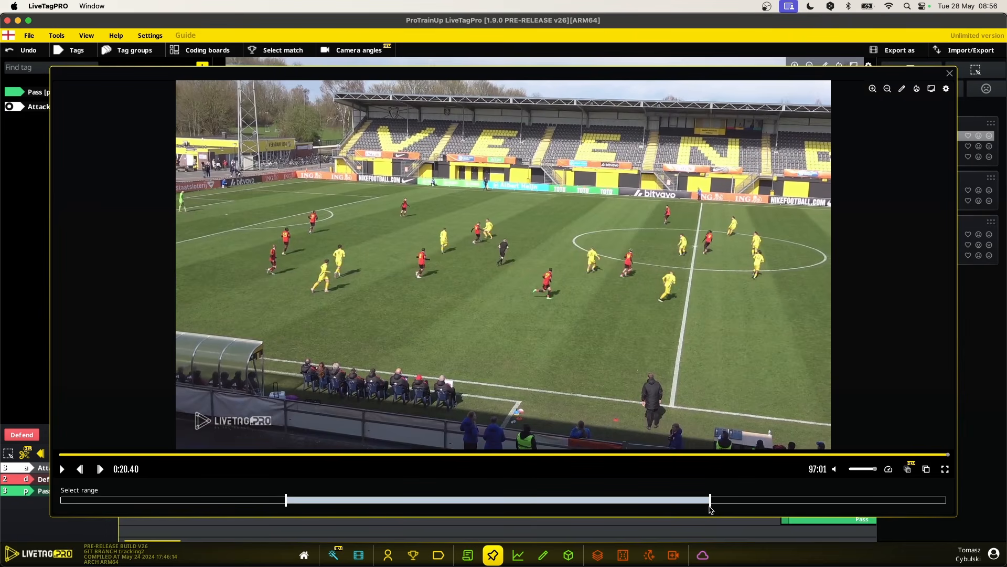
click(949, 73)
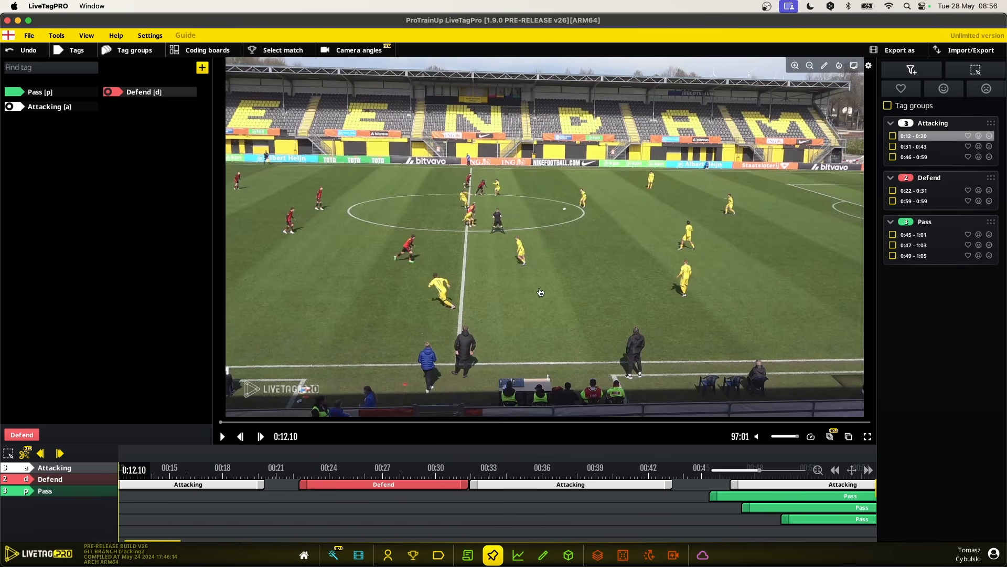
- Exit the tagging editor and reopen the belgium-Lithuenia video in manual tagging mode
click(362, 555)
click(461, 308)
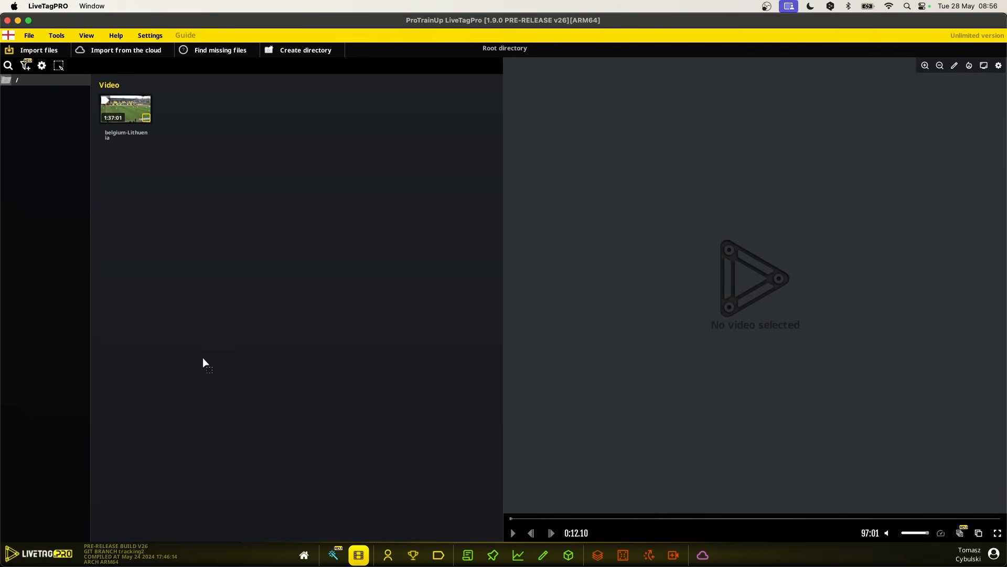
right_click(126, 99)
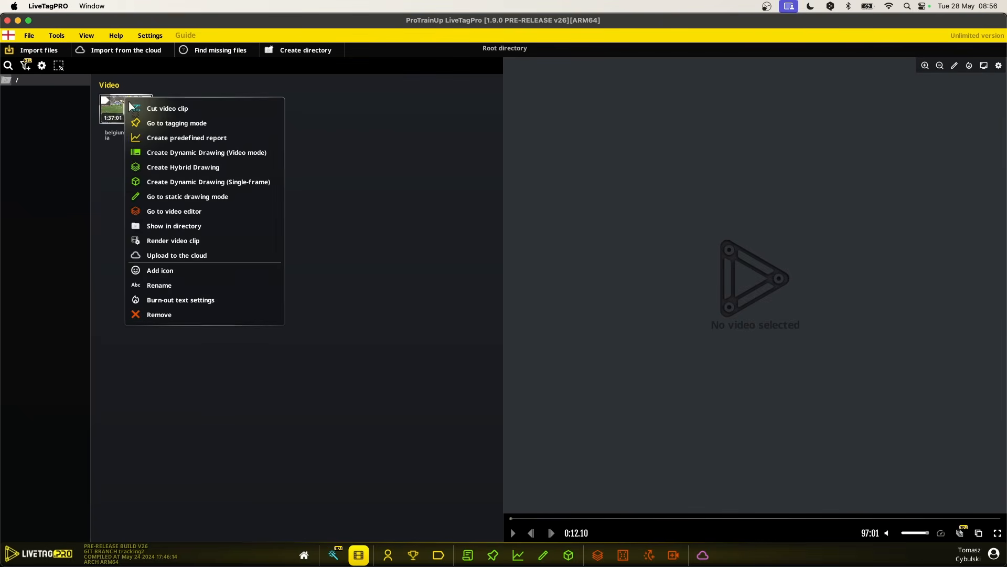
click(169, 123)
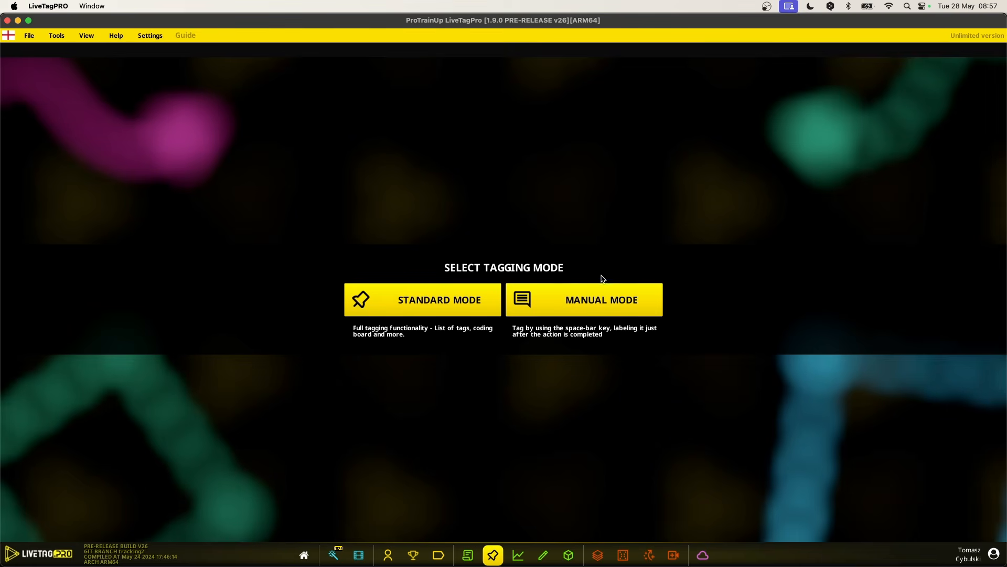
click(611, 305)
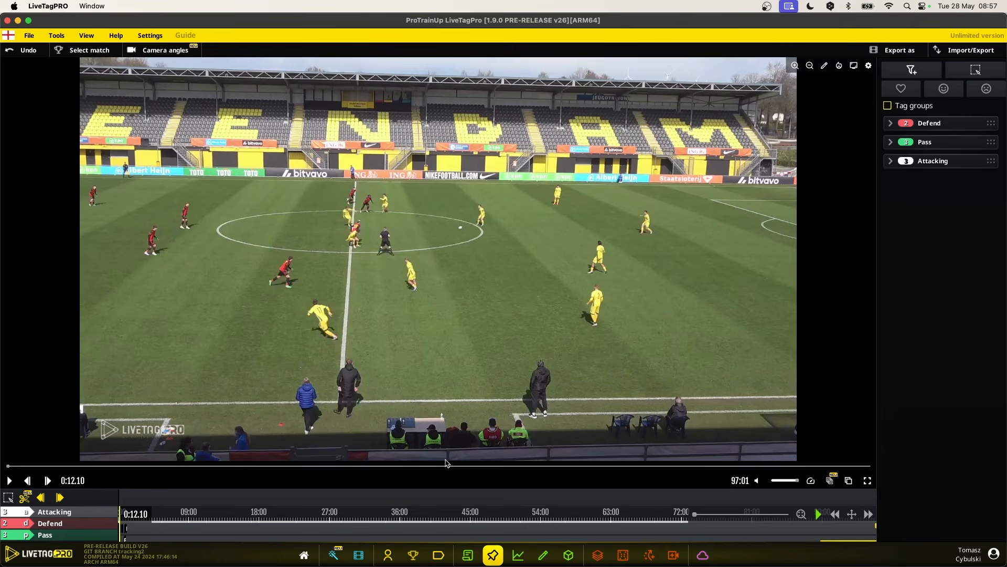
- Play the video from about 1:20 with an enlarged, zoomed-in timeline and mark an unlabelled event from about 1:22 to 1:33
drag(442, 488, 449, 427)
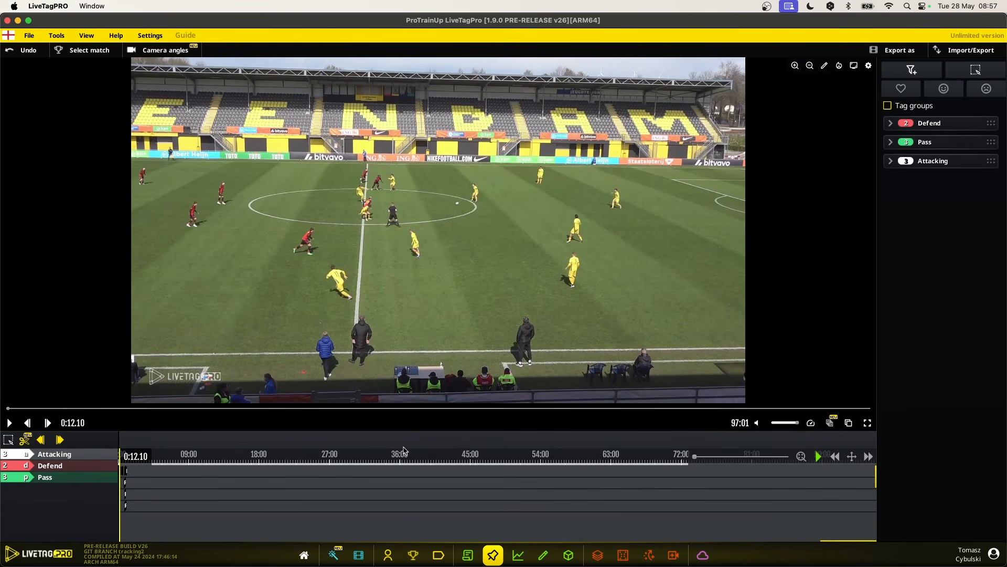
drag(696, 456, 717, 456)
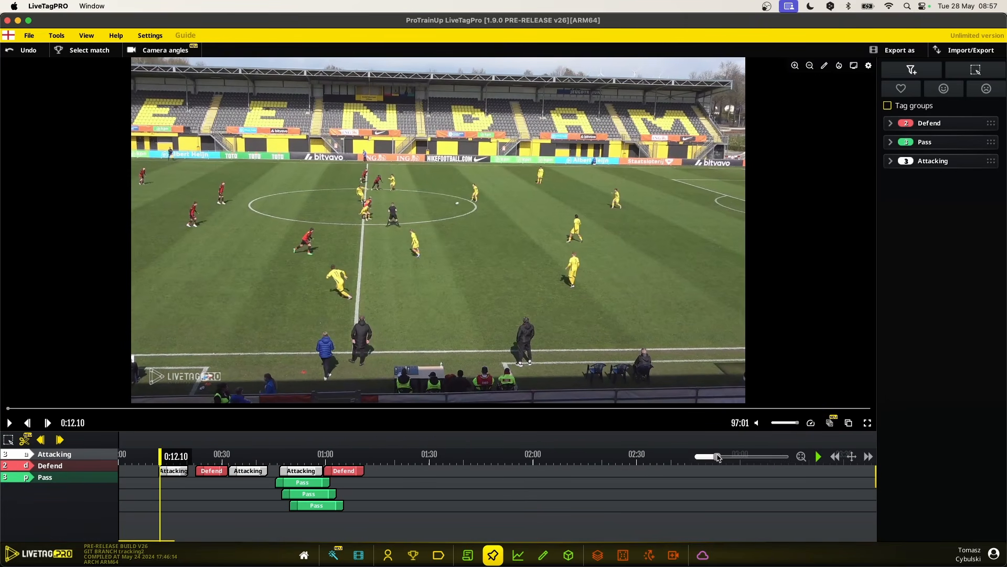
click(396, 456)
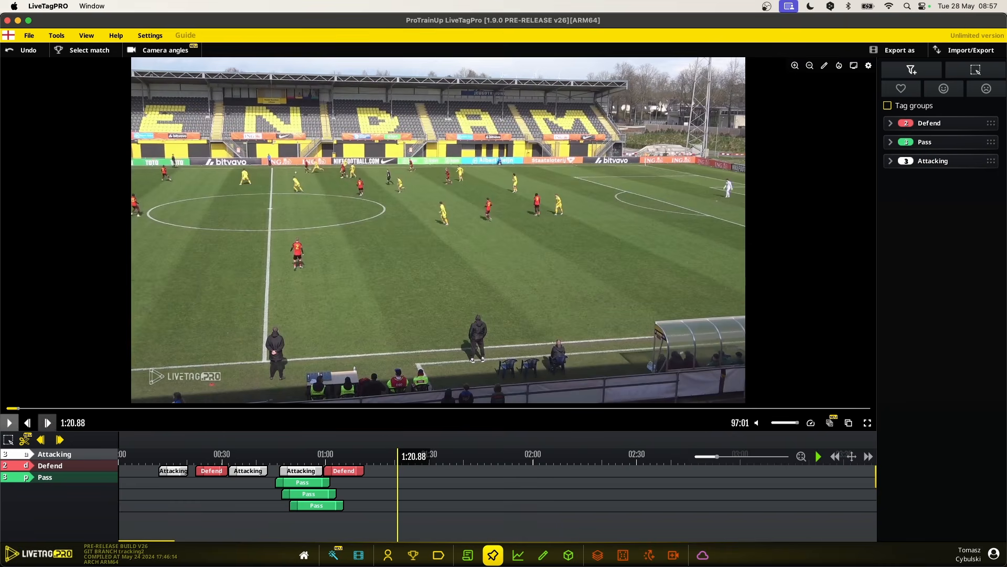
click(14, 422)
key(Return)
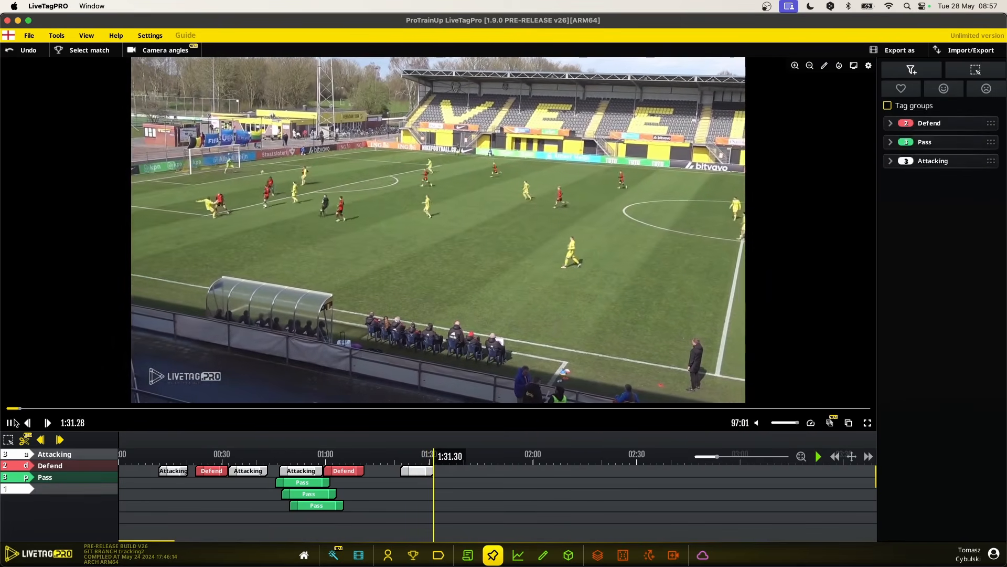
click(14, 422)
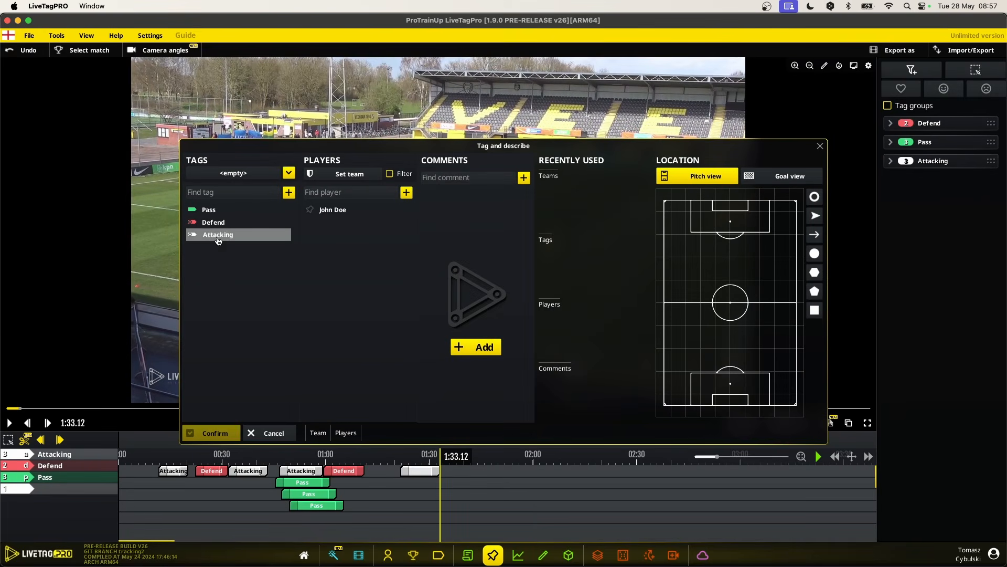
- Label the marked event as Attacking with the listed player, a new "Good decision" comment and a path up the wing on the pitch
click(216, 236)
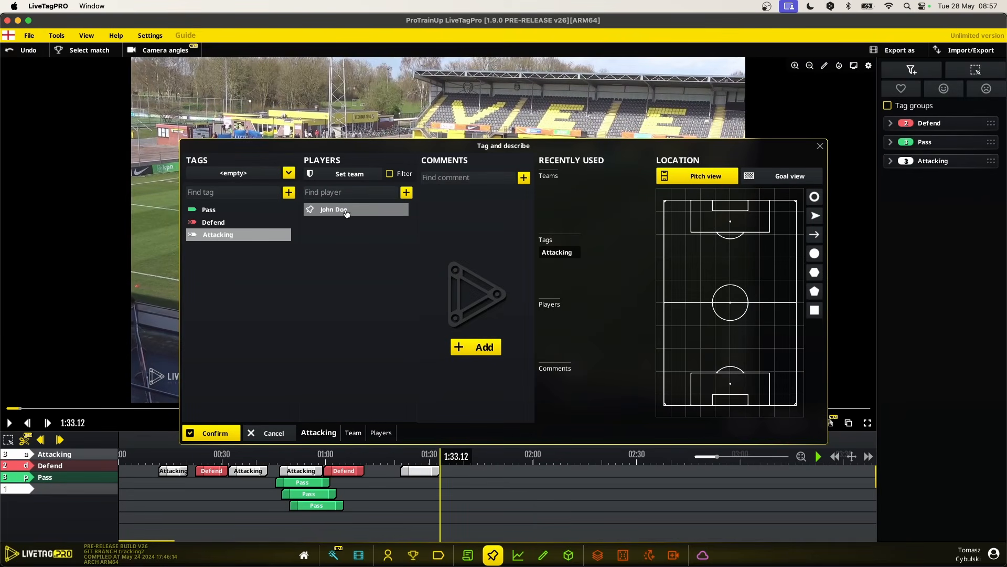
click(345, 212)
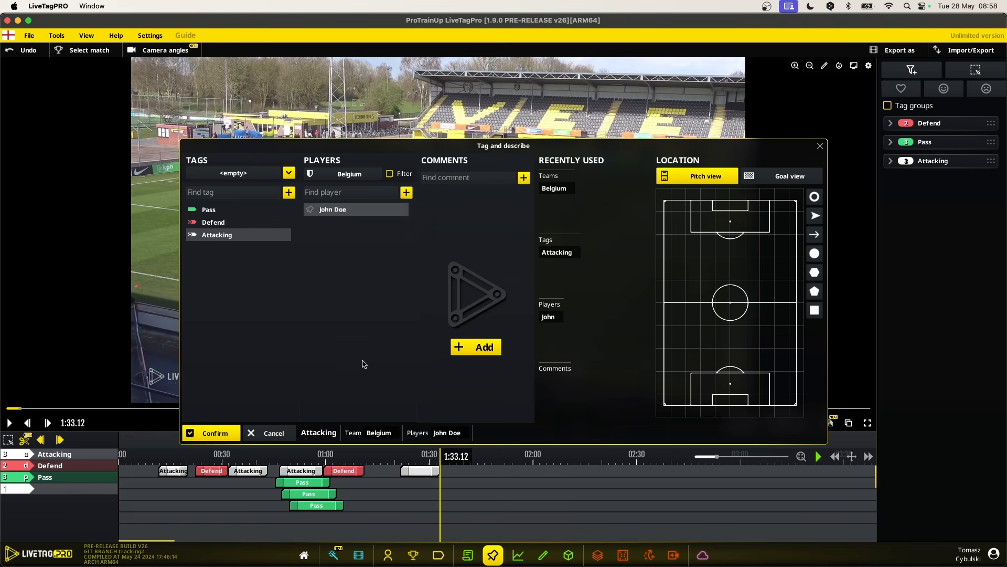
click(523, 178)
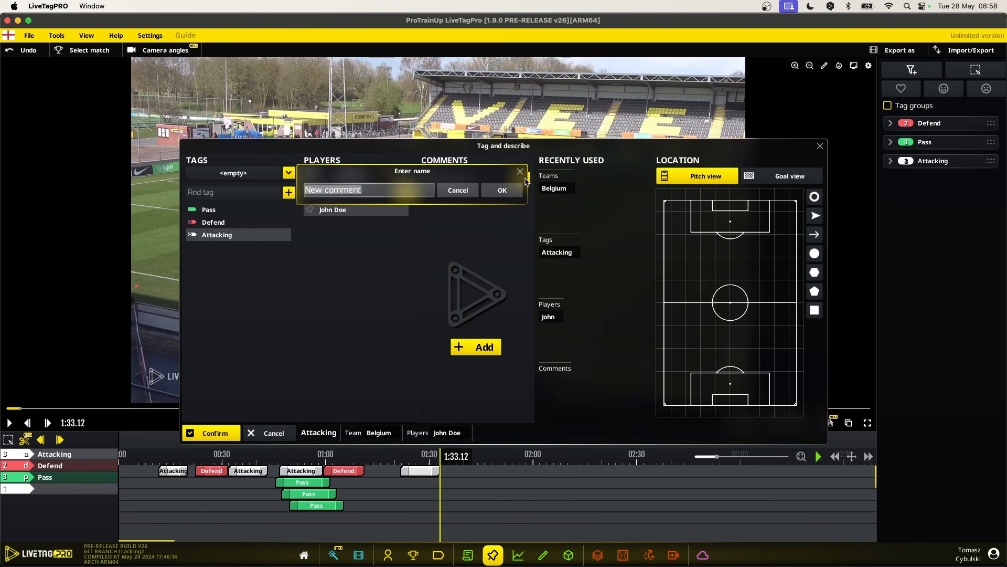
text(Good decision)
click(502, 190)
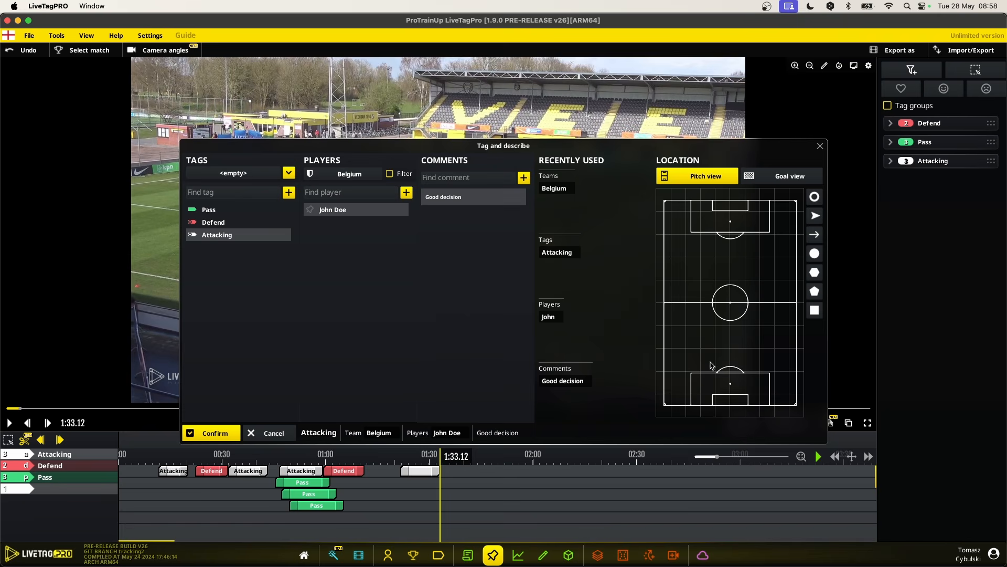
drag(692, 330, 676, 244)
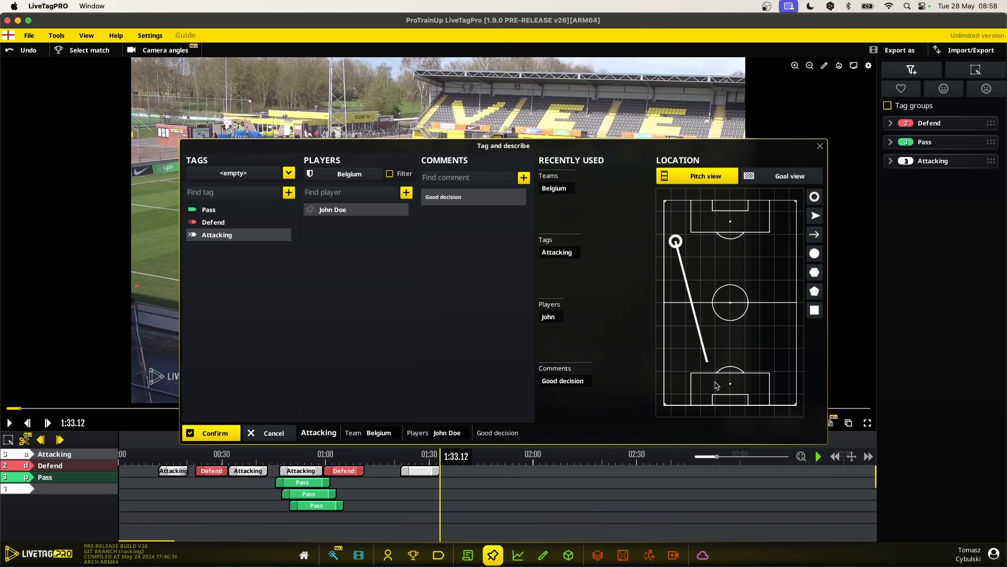
click(207, 432)
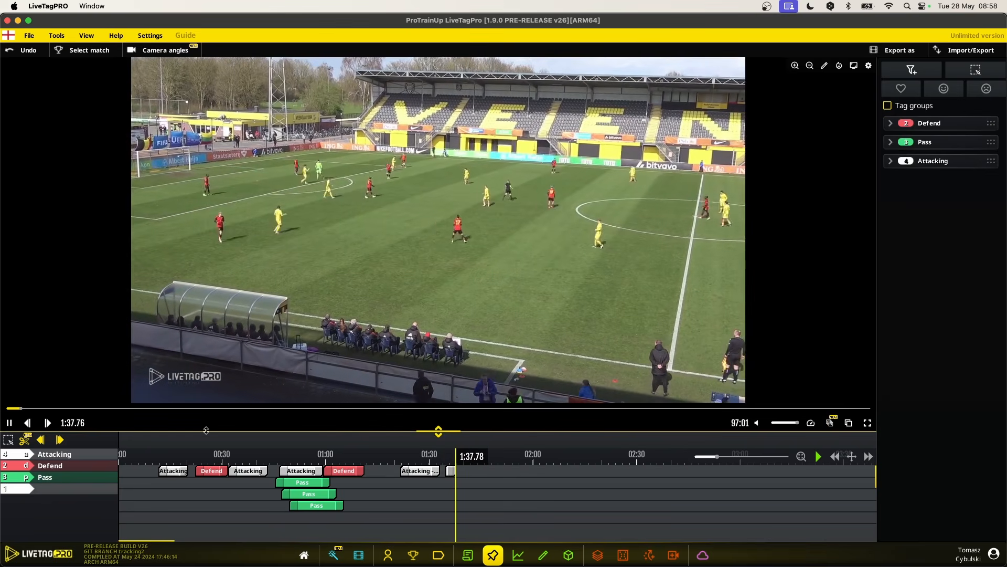
- End the next event at about 1:38 and label it as Pass with the listed player and a path into the upper penalty area
key(a)
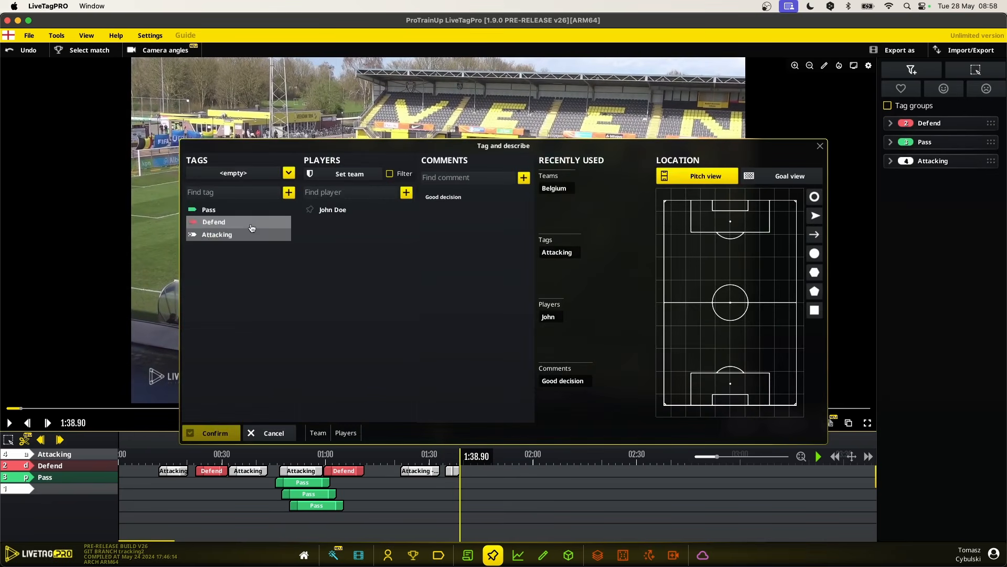
click(226, 210)
click(357, 208)
click(443, 197)
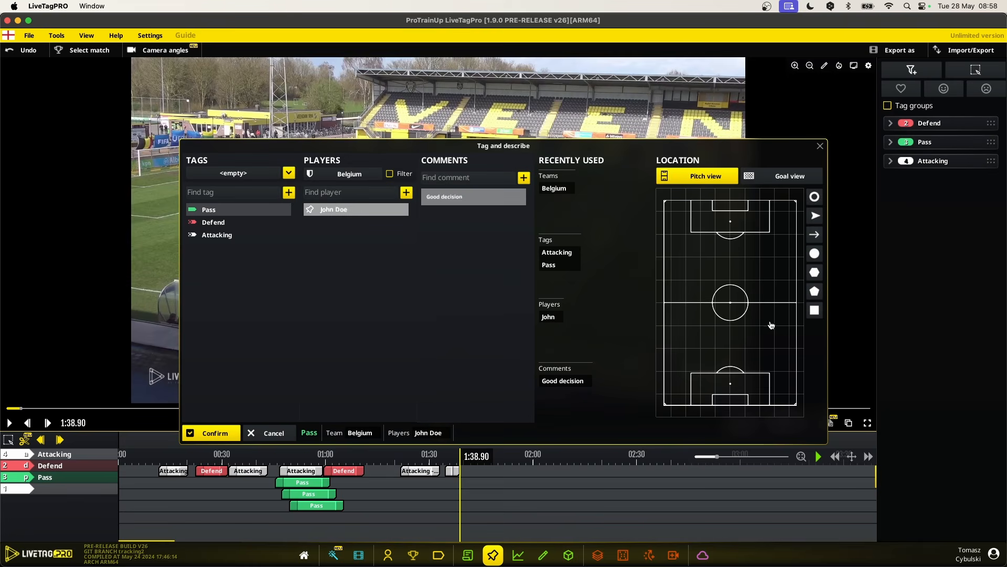
drag(784, 340, 736, 226)
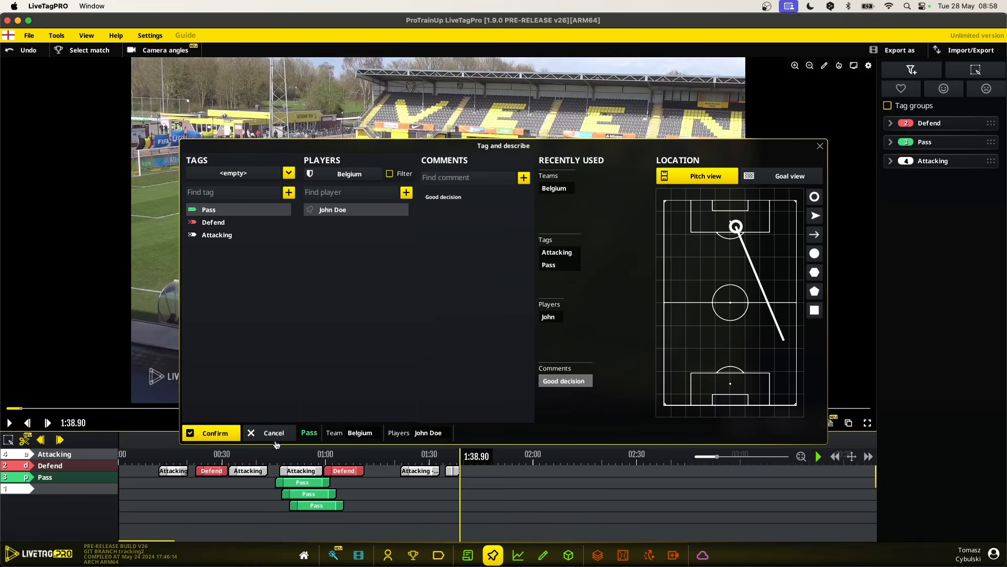
click(212, 433)
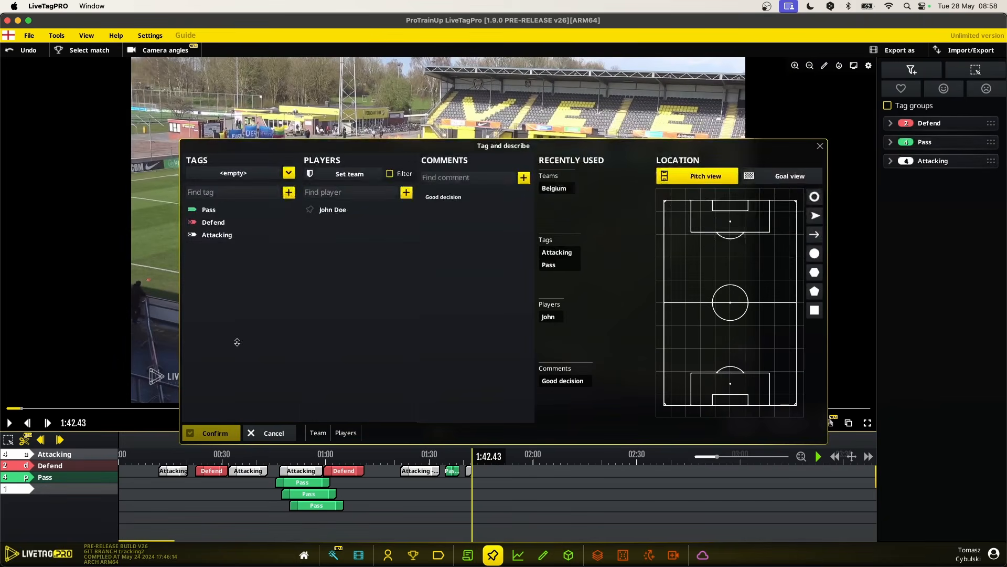
- Create a tag named Shot and assign it, together with the listed player, to the event ending at about 1:42
click(289, 191)
text(Shot)
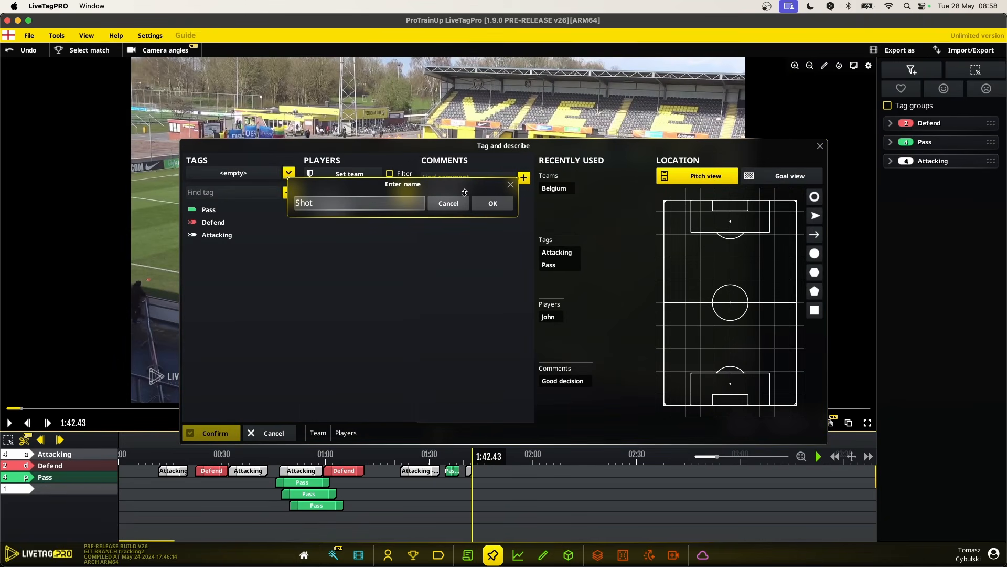
click(480, 203)
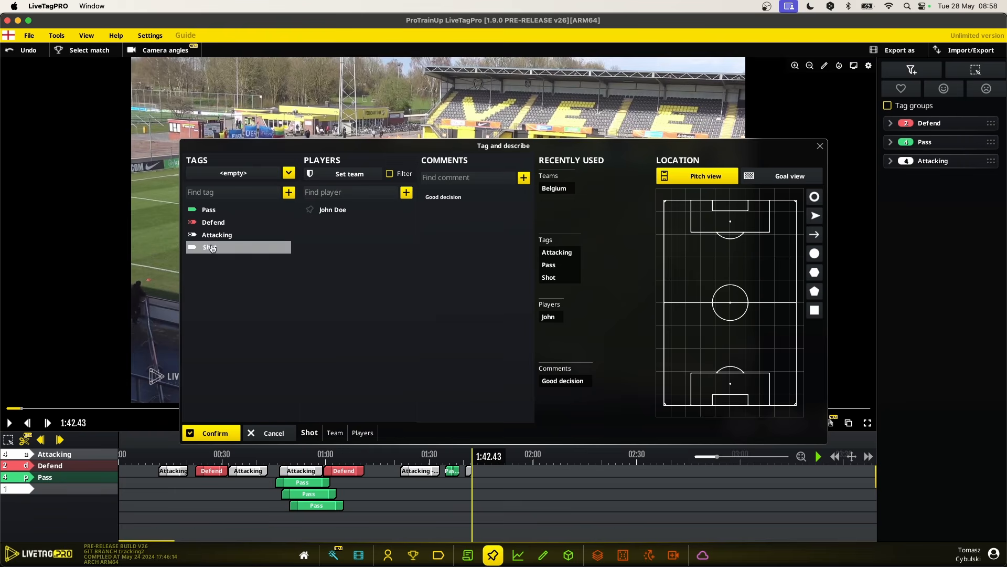
click(206, 247)
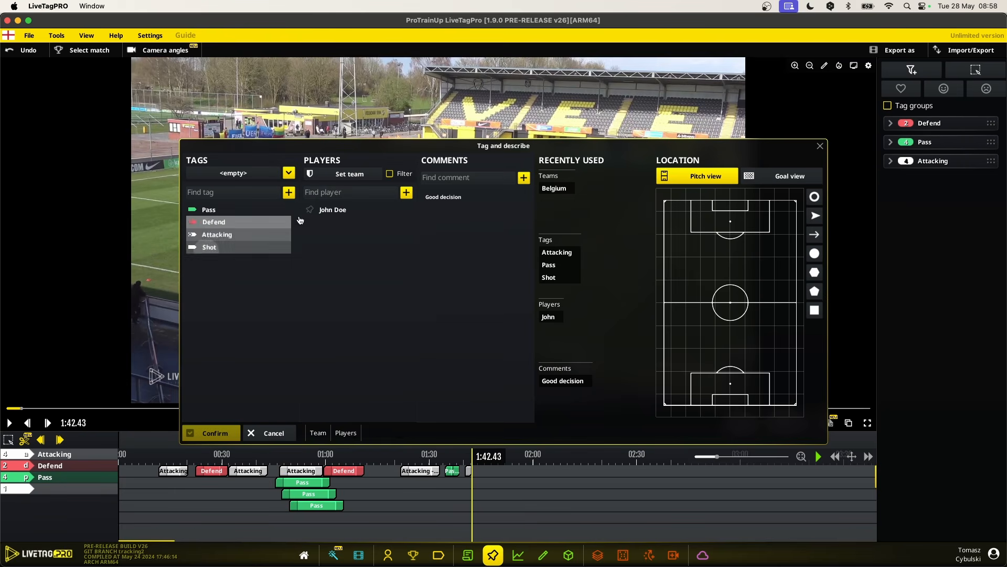
click(332, 209)
click(210, 248)
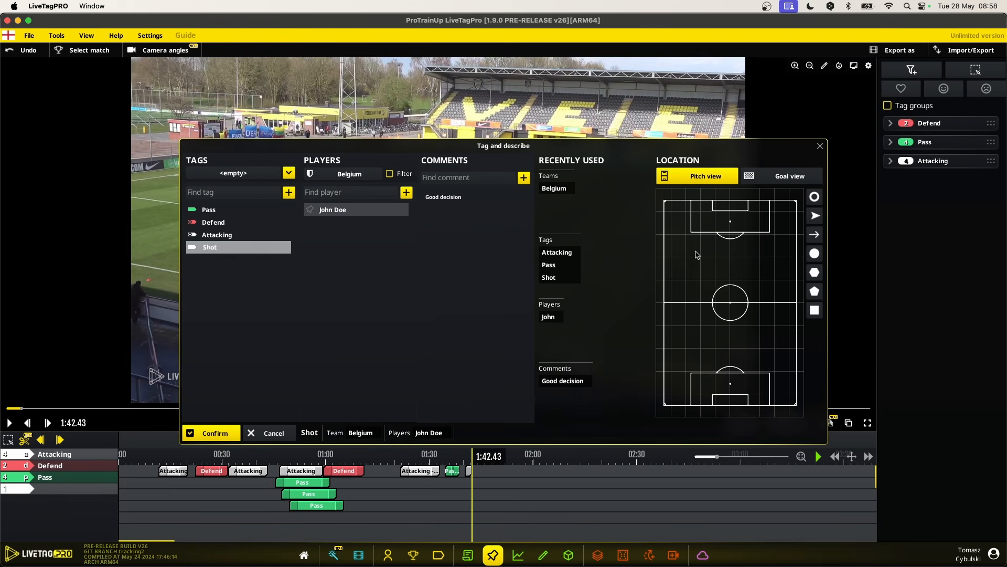
- Mark the shot's location in the goal's upper-left corner, flag it as Saved and confirm the event
click(787, 175)
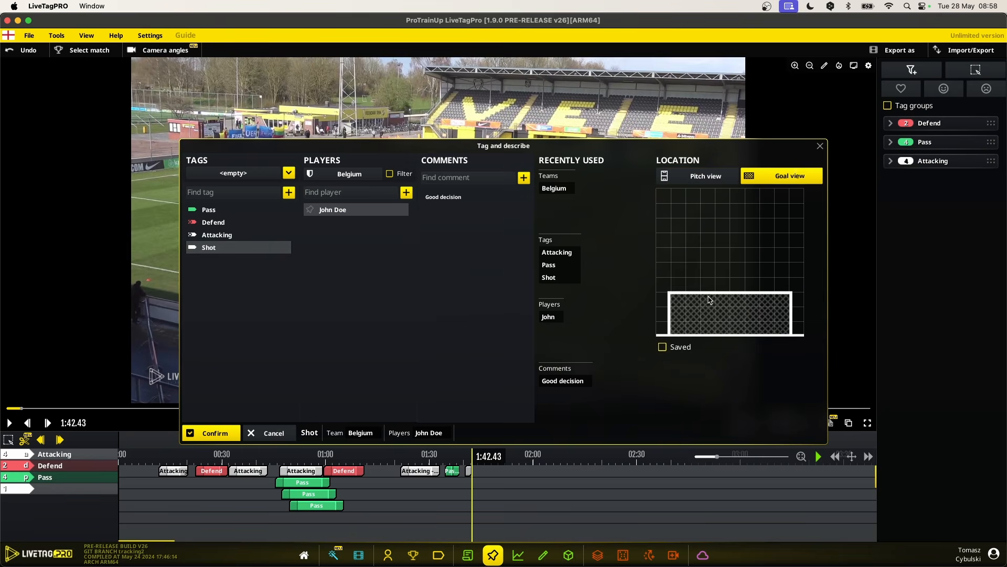
click(680, 299)
click(663, 347)
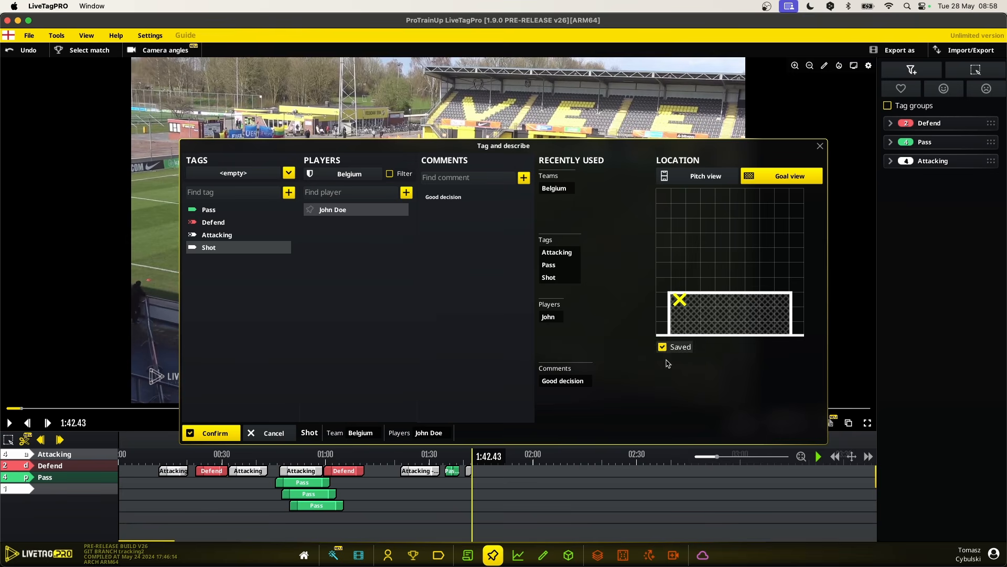
click(215, 432)
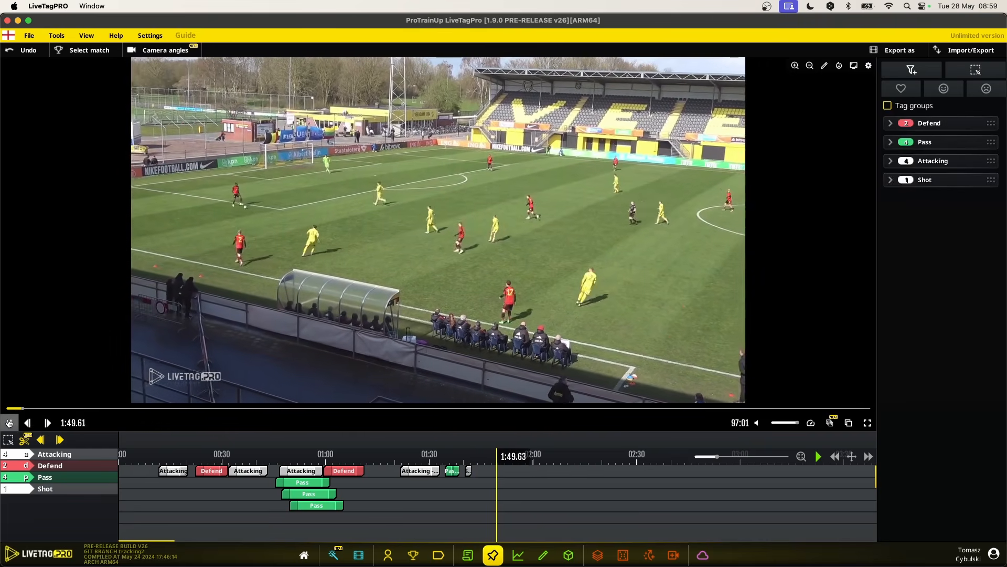
- Pause the match video, leave the manual tagging editor and reopen the belgium-Lithuenia video for tagging in standard mode
click(9, 423)
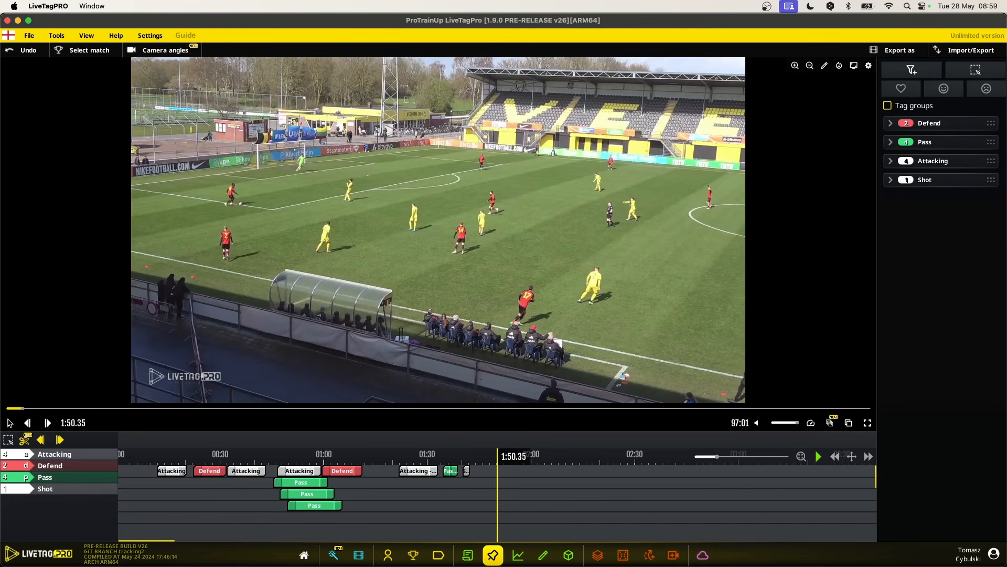
click(358, 555)
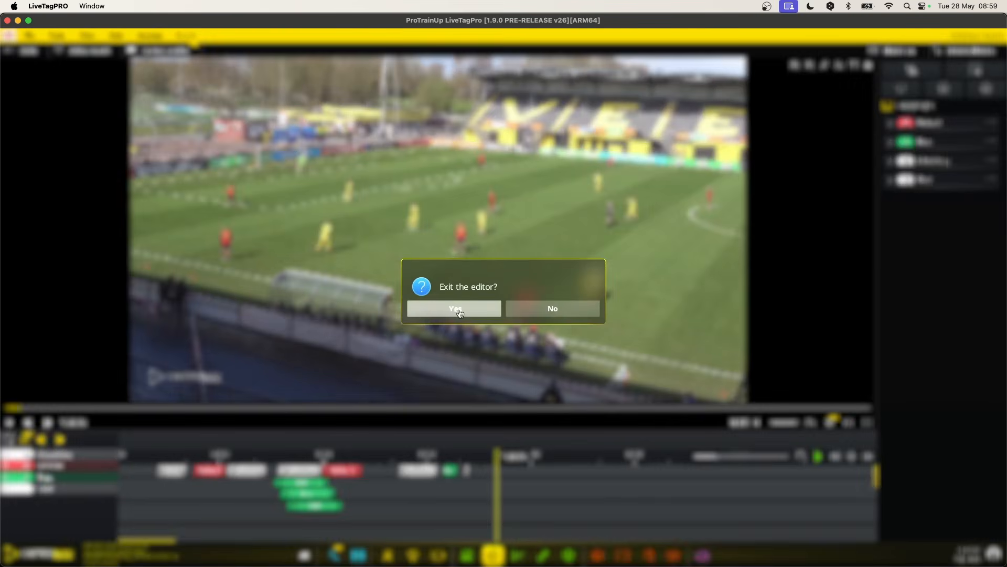
click(456, 310)
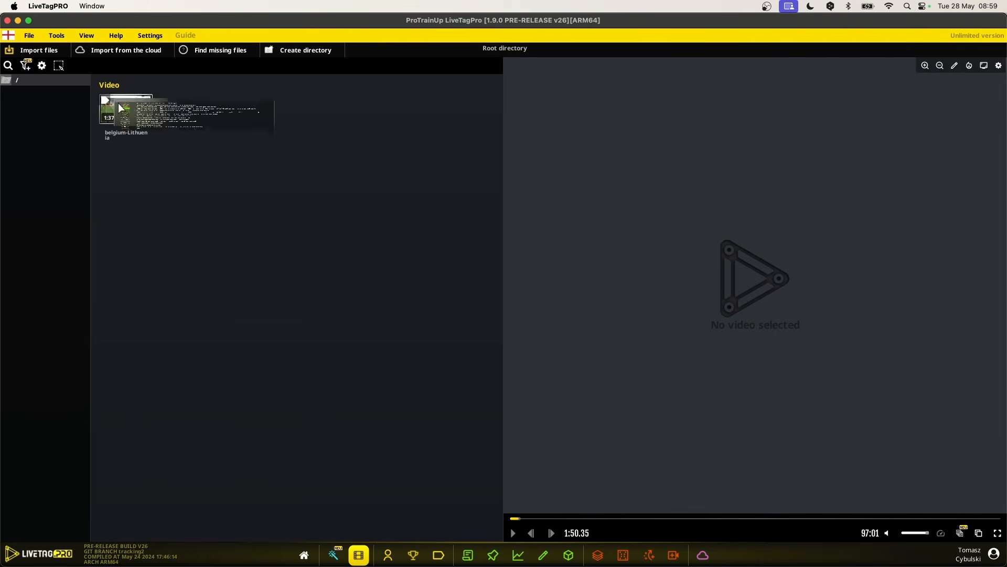
right_click(114, 99)
click(181, 126)
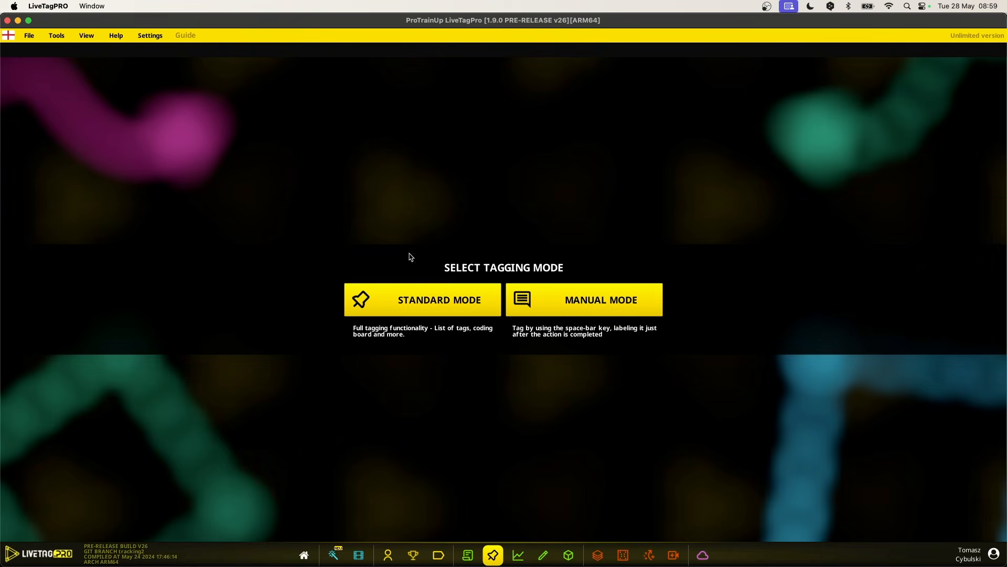
click(409, 298)
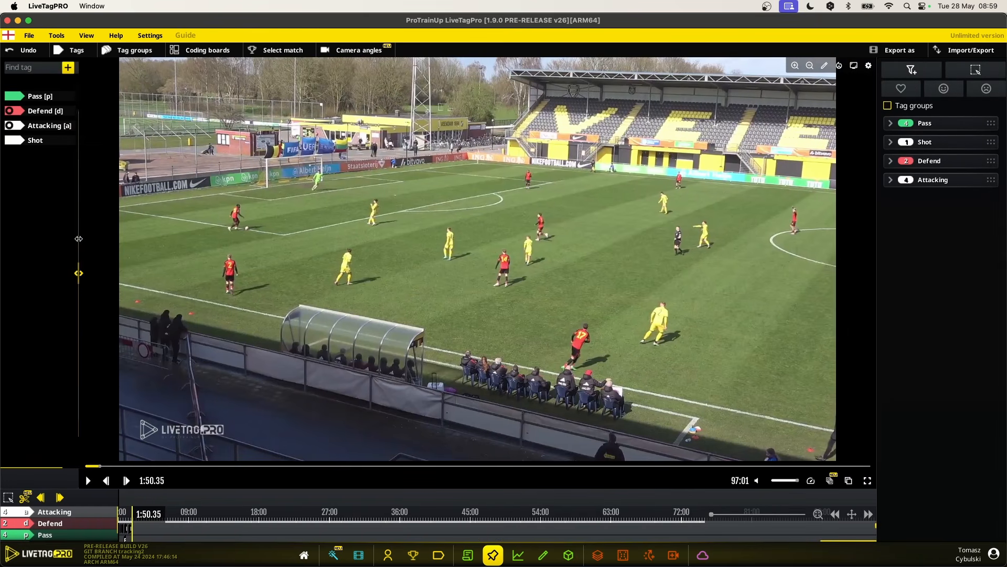
- Widen the tag list, enlarge the timeline area and zoom the timeline in on the tagged events
drag(79, 248, 118, 249)
drag(516, 490, 516, 431)
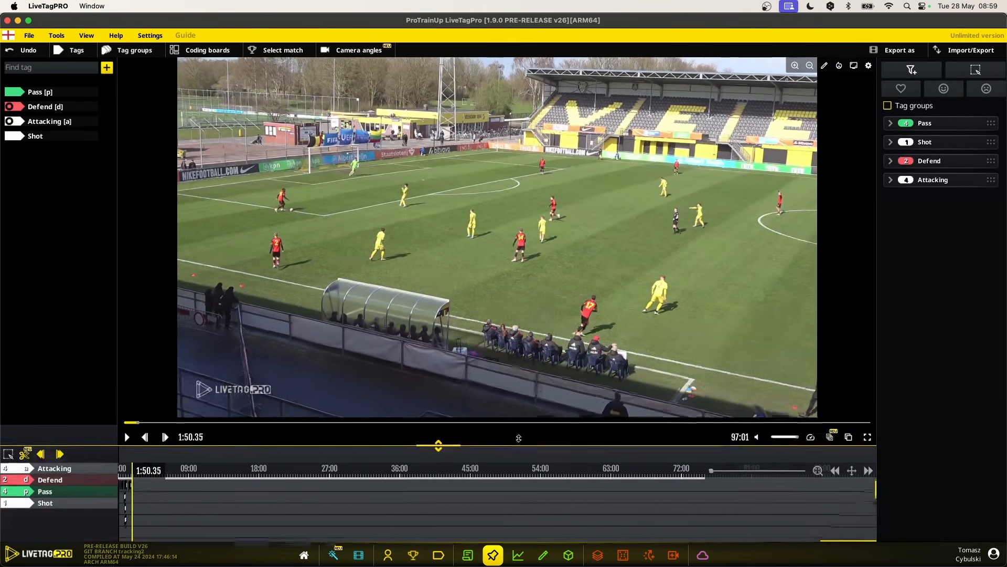
drag(712, 456, 728, 456)
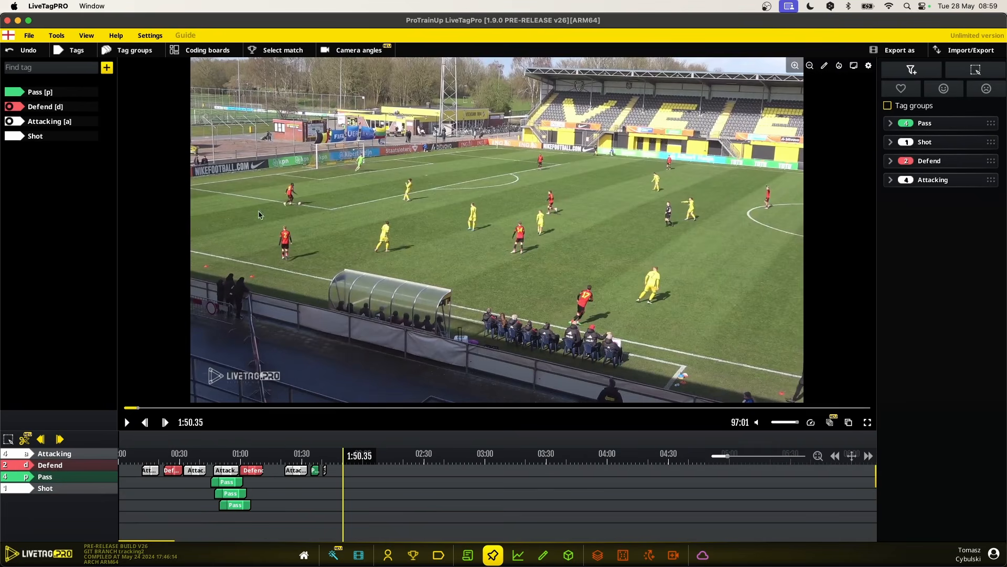
- Load the coding board named New coding board and widen its area beside the video
click(206, 49)
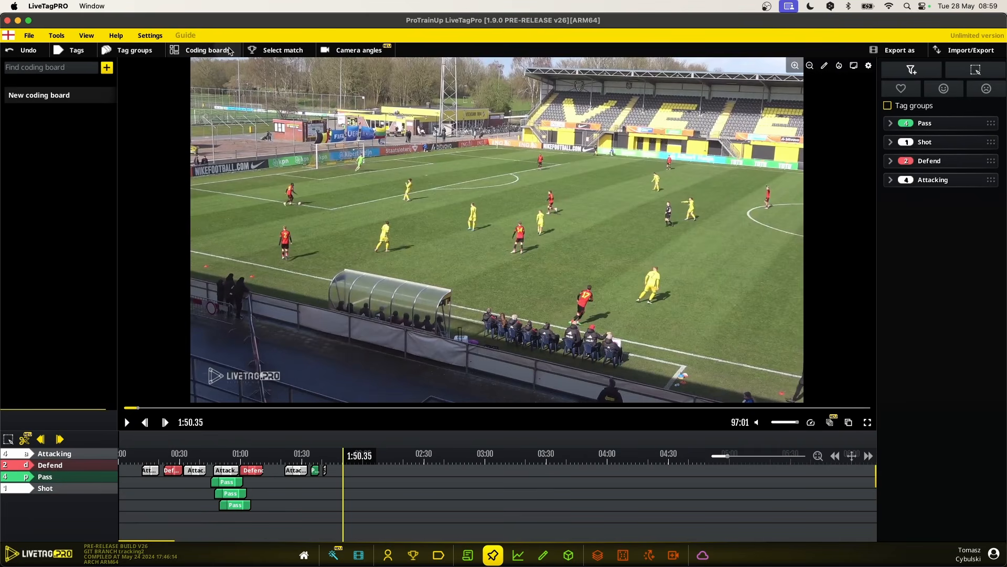
click(31, 97)
drag(117, 242, 232, 243)
- Play the match, tag a Pass with the listed player from the coding board, and pause at about 1:58
click(240, 422)
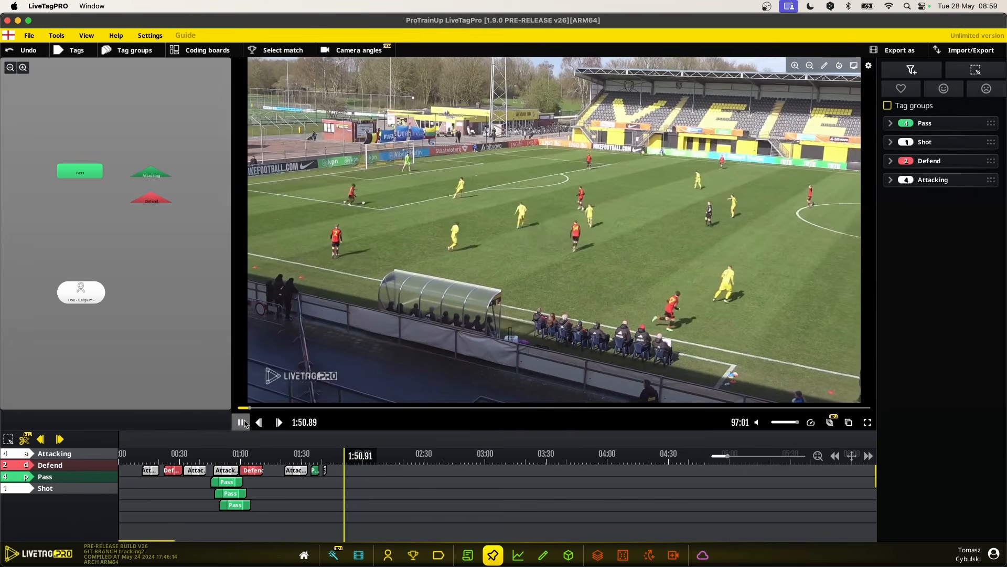
drag(729, 456, 753, 457)
click(80, 171)
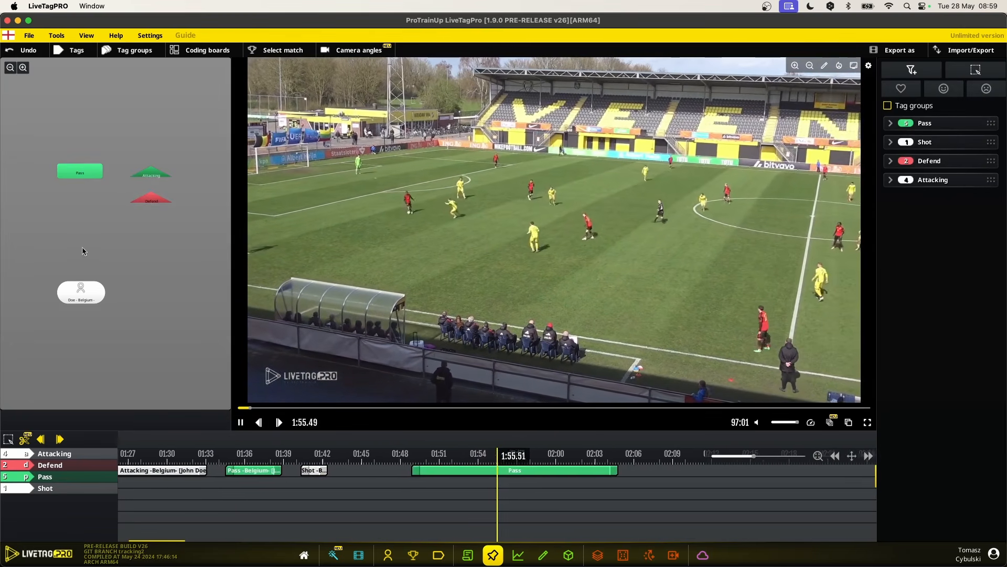
click(240, 422)
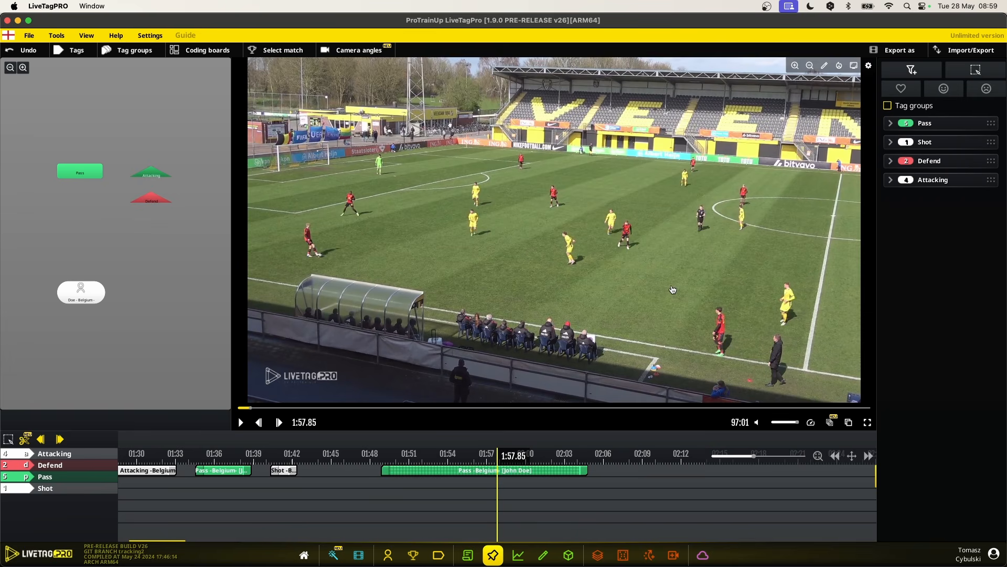
- Add the listed player to the Shot event on the timeline
right_click(282, 469)
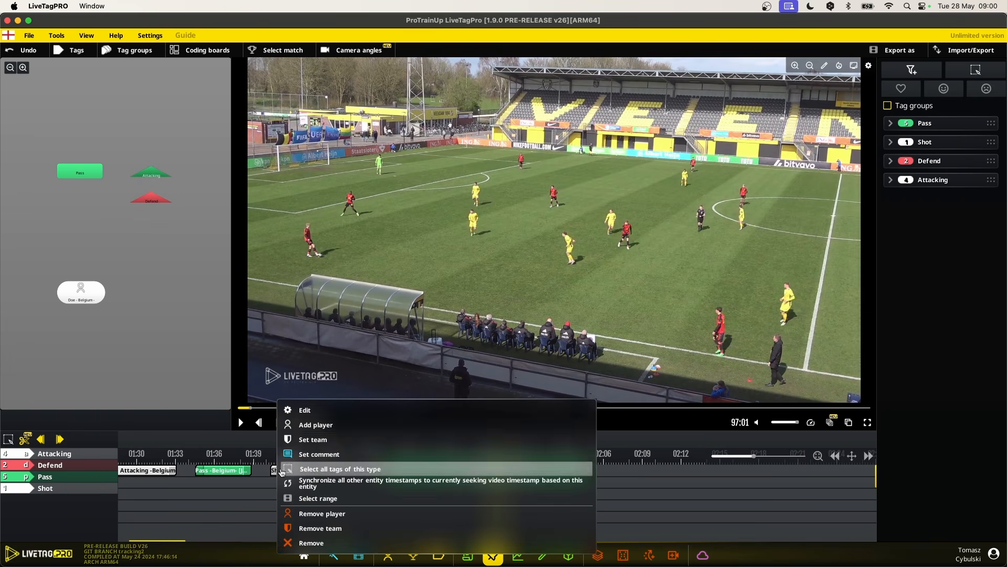
click(317, 424)
click(262, 145)
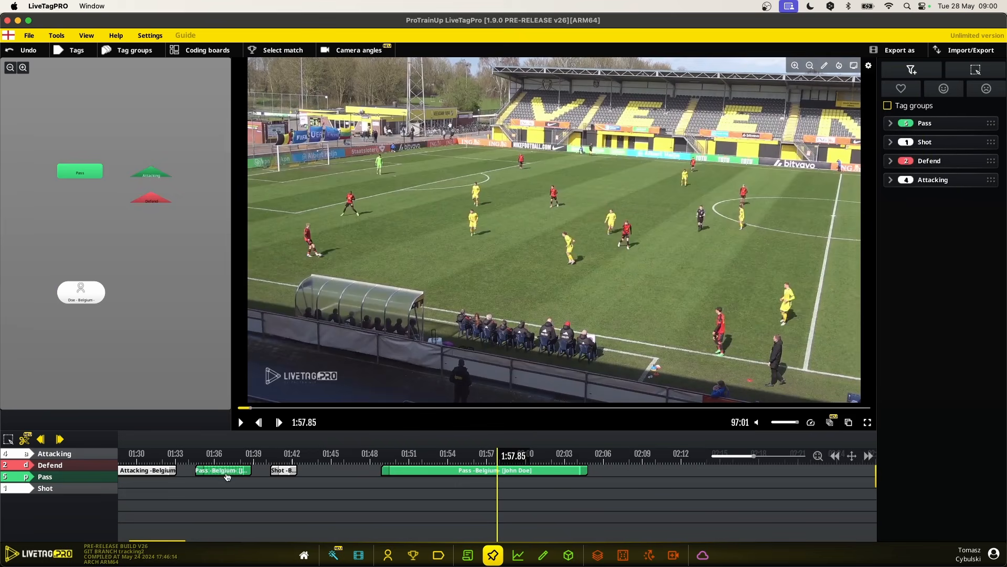
- Set the team of the Pass event ending at about 1:38 to Belgium and open the preceding Attacking event's comment
right_click(227, 477)
click(252, 437)
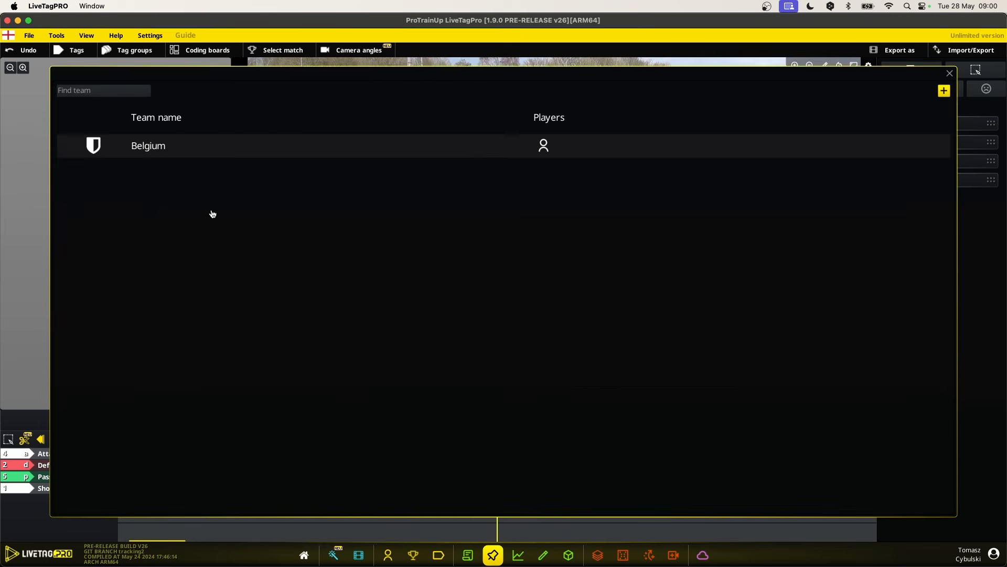
click(163, 153)
right_click(150, 470)
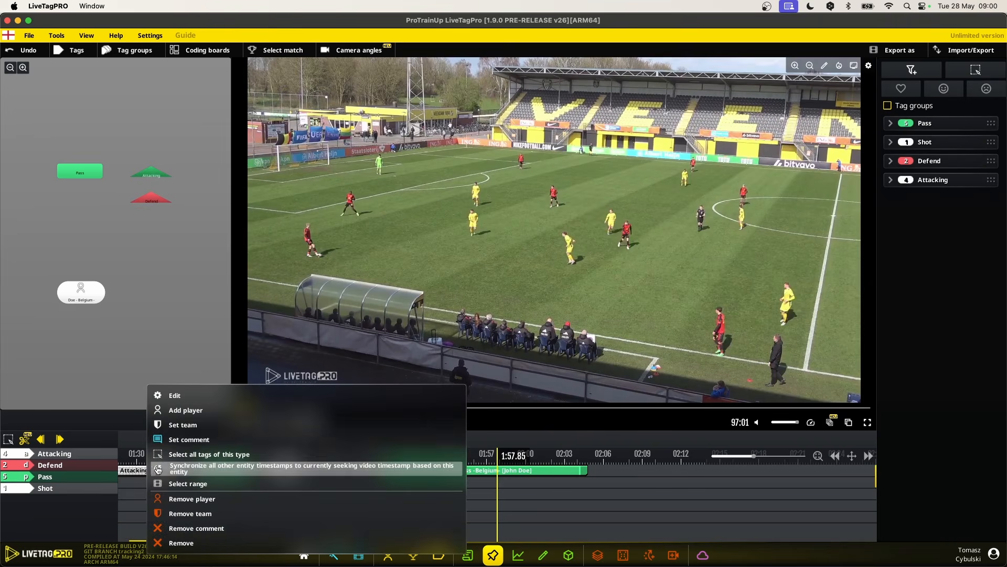
click(183, 438)
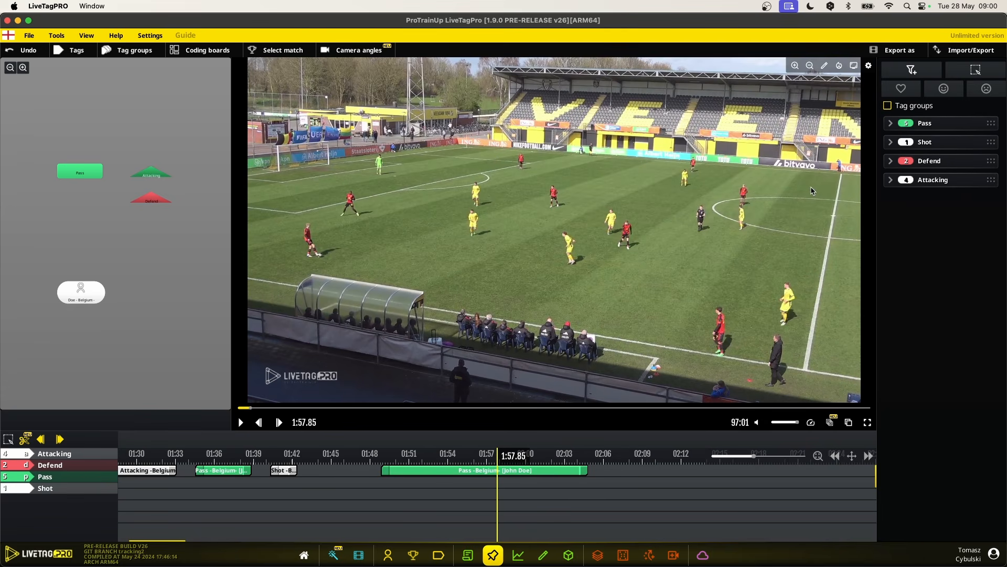
drag(227, 203, 150, 243)
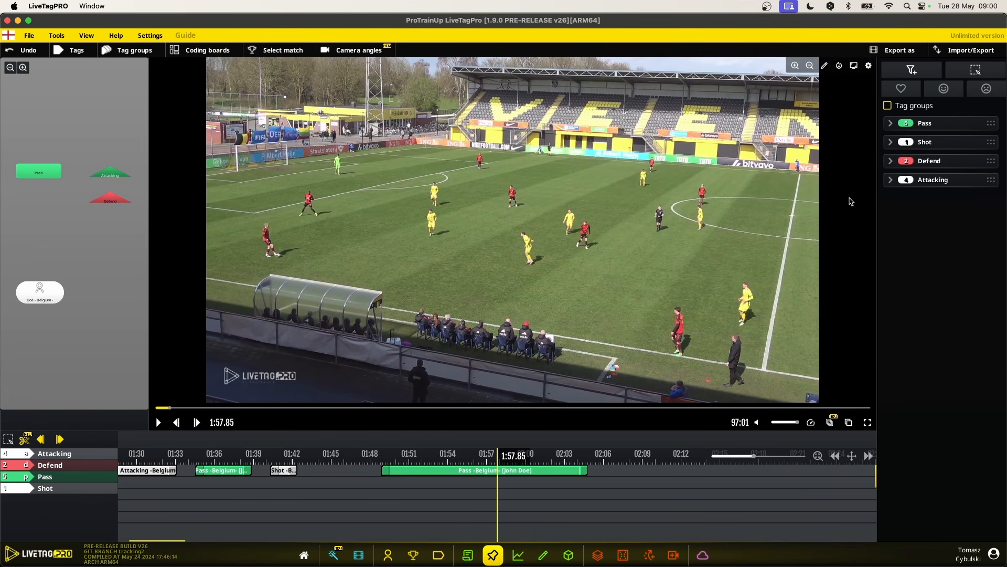
click(970, 51)
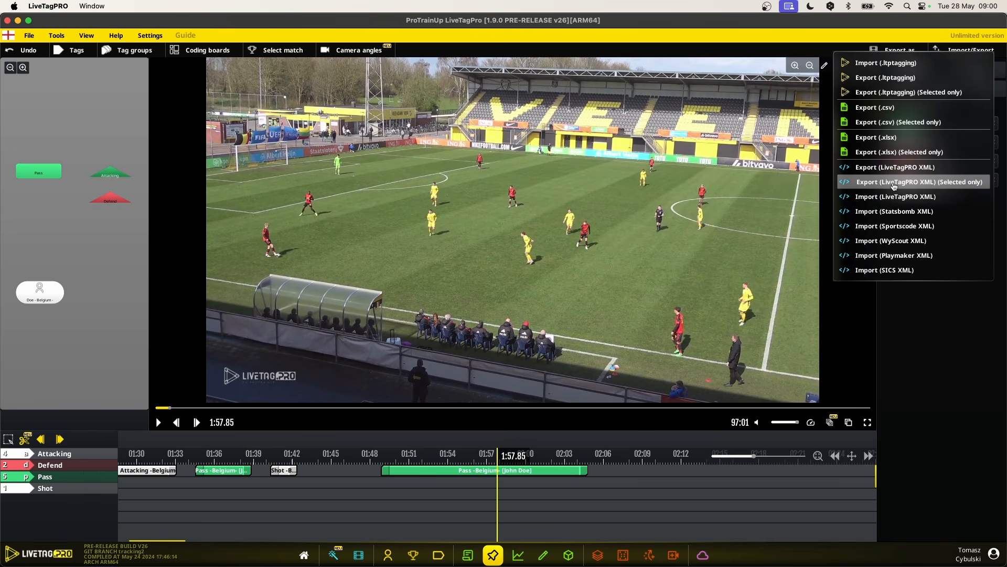
click(885, 241)
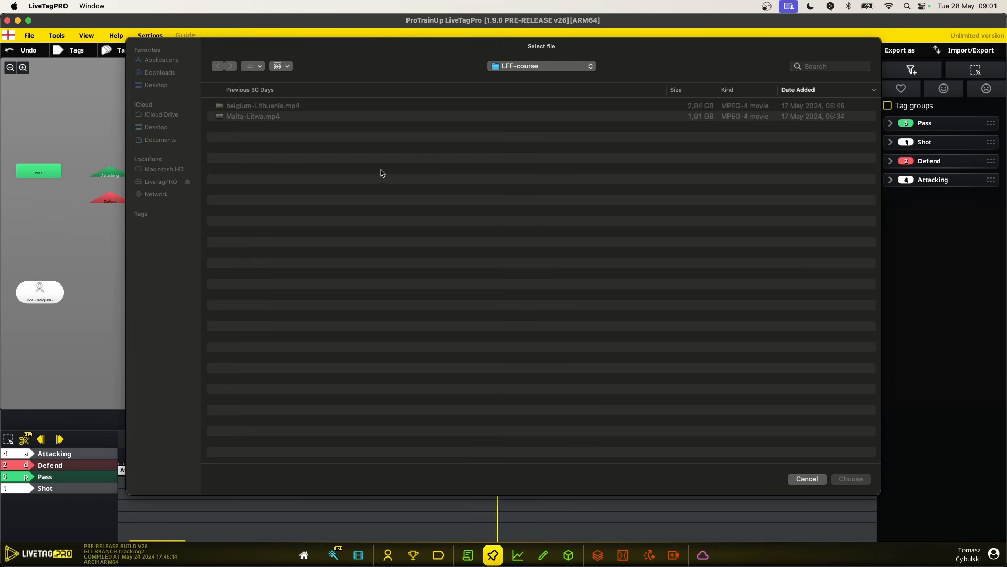
click(159, 73)
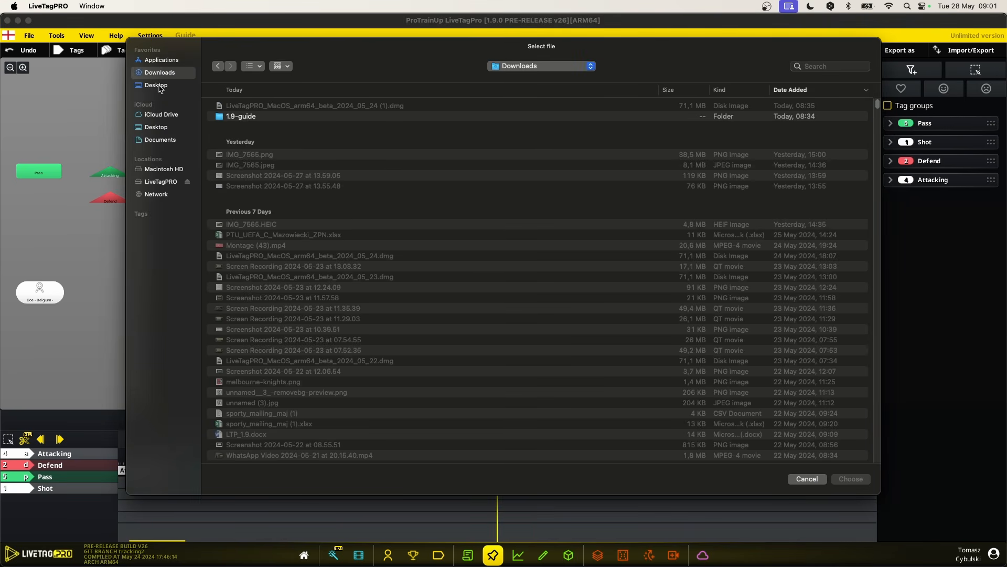
click(827, 63)
text(lech)
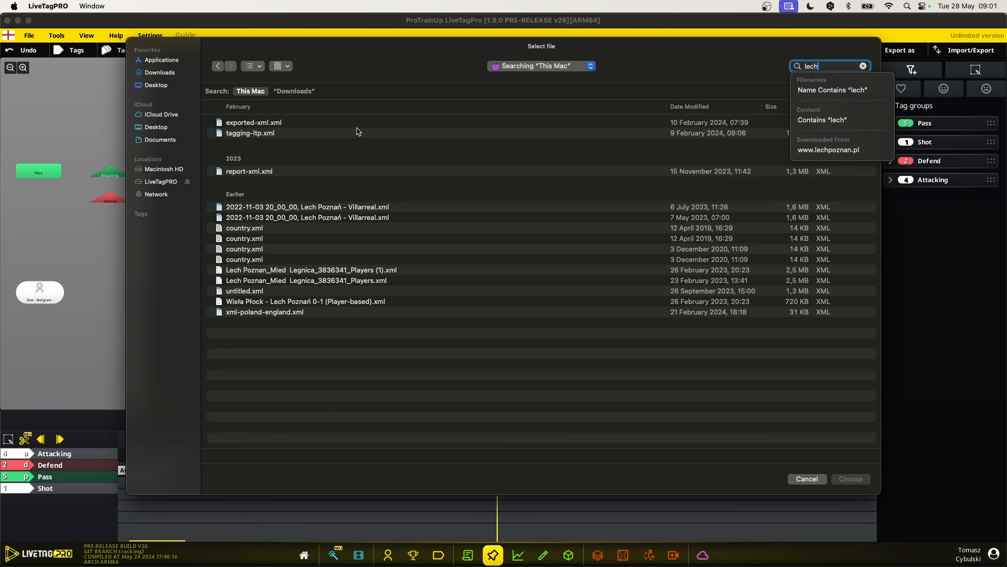
click(368, 208)
click(852, 479)
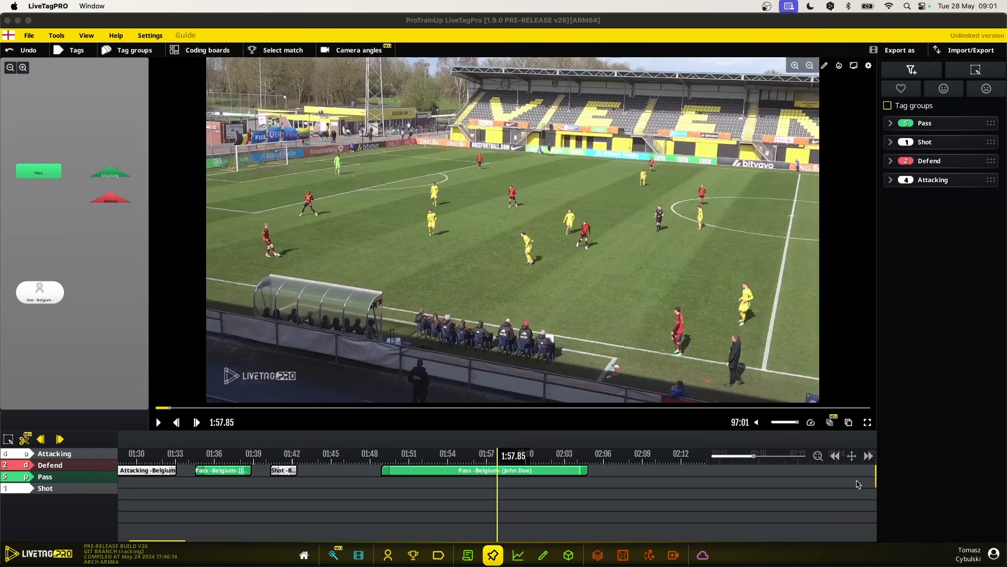
- Review the players, tags and teams that can be filtered in the import settings
drag(755, 335, 514, 250)
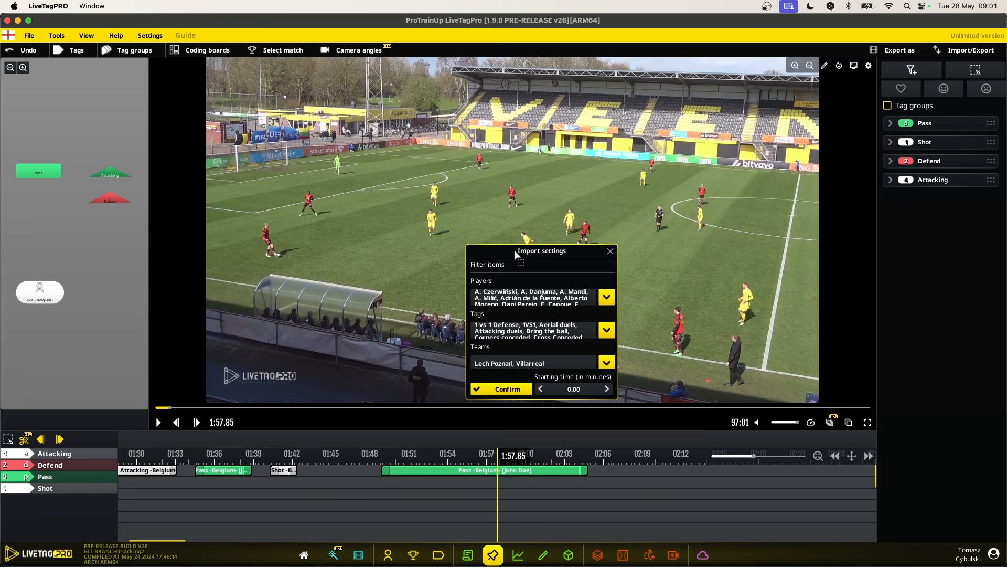
click(606, 297)
click(544, 255)
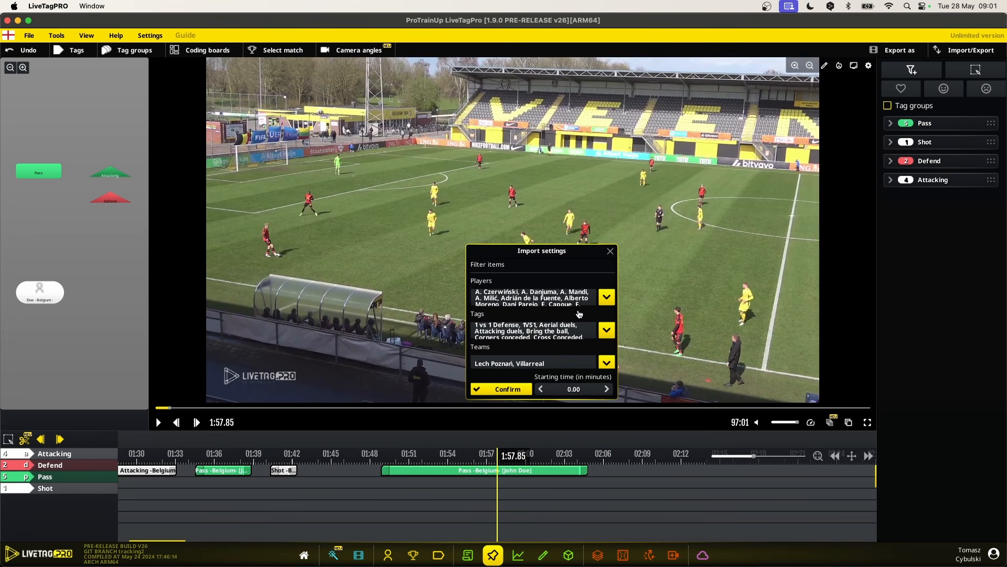
click(607, 329)
scroll(539, 302, down, 5)
scroll(538, 302, up, 5)
click(612, 268)
click(606, 362)
click(472, 362)
click(473, 361)
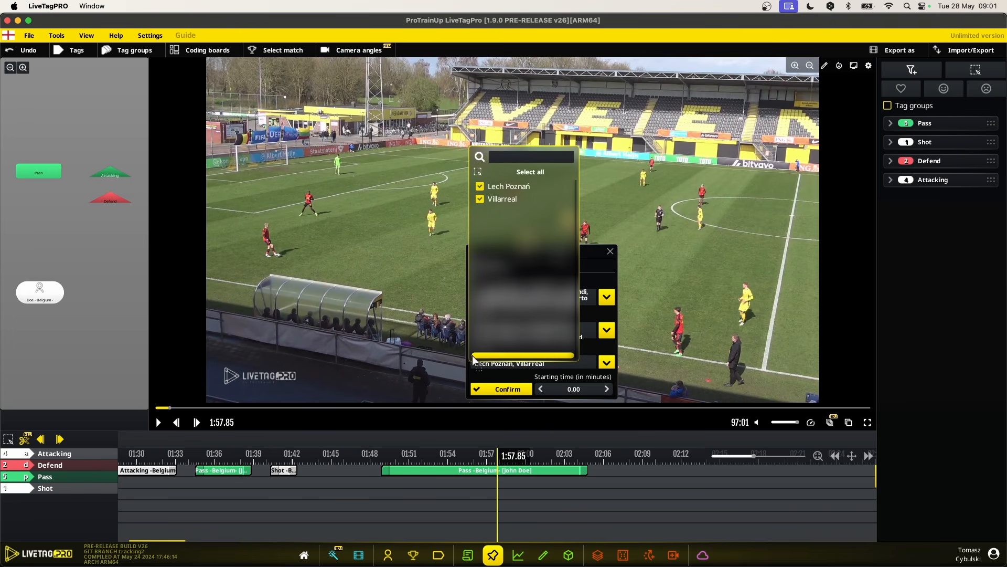
click(478, 378)
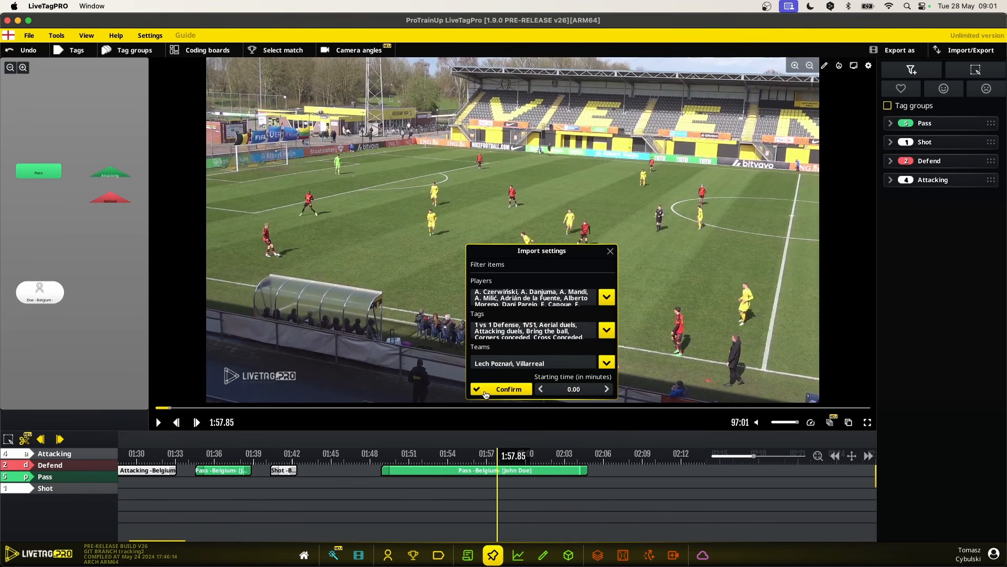
- Confirm the import with all players, tags and teams, then enlarge the timeline area and adjust its zoom
click(485, 390)
drag(507, 422, 507, 313)
drag(754, 349, 730, 346)
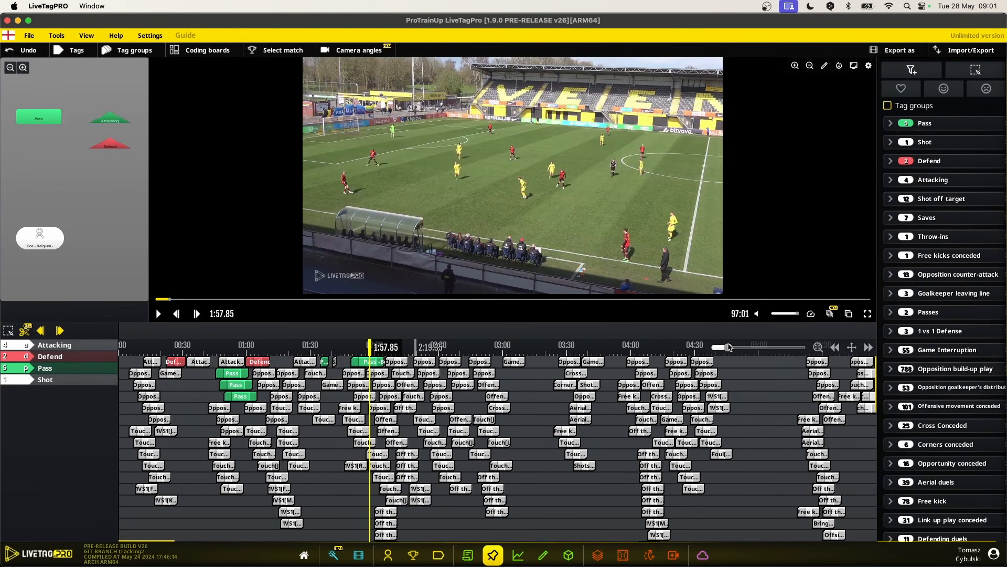
drag(729, 347, 729, 349)
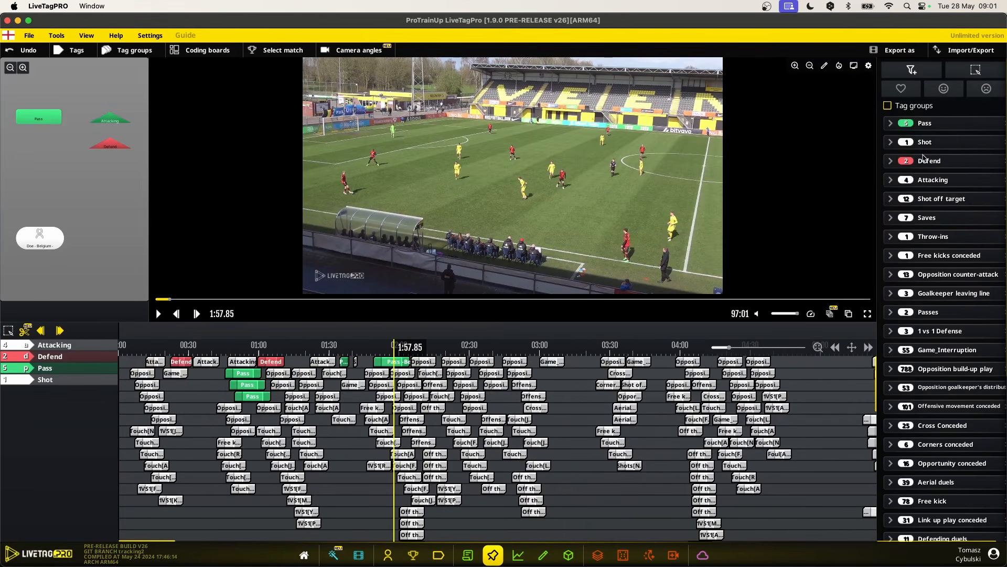
- Examine the Shot off target events, jumping to those at 3:35, 10:26, 11:34 and 25:16, and look through the imported tags
click(891, 200)
click(919, 212)
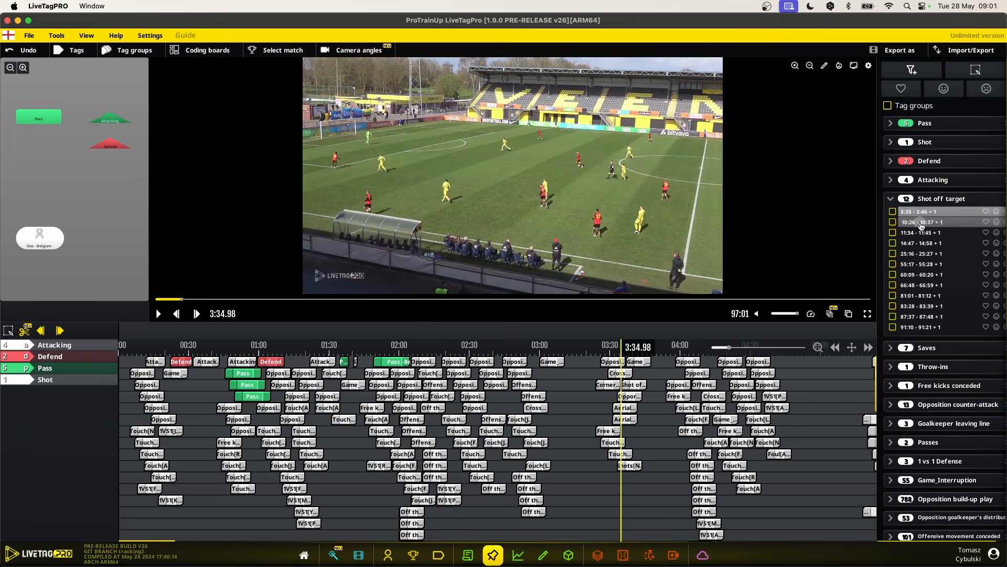
click(921, 224)
click(920, 235)
click(923, 253)
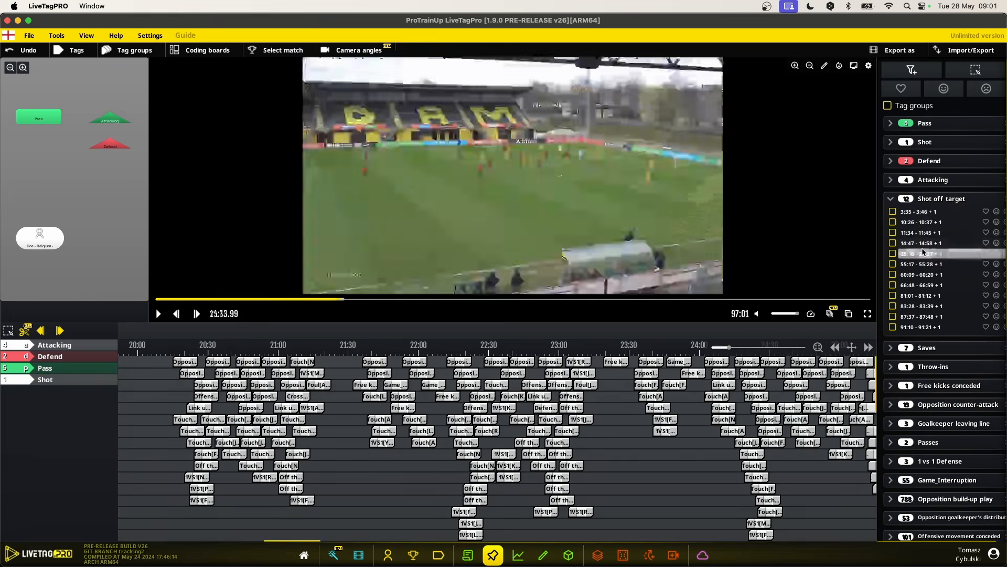
click(891, 199)
scroll(927, 226, down, 5)
scroll(928, 226, up, 5)
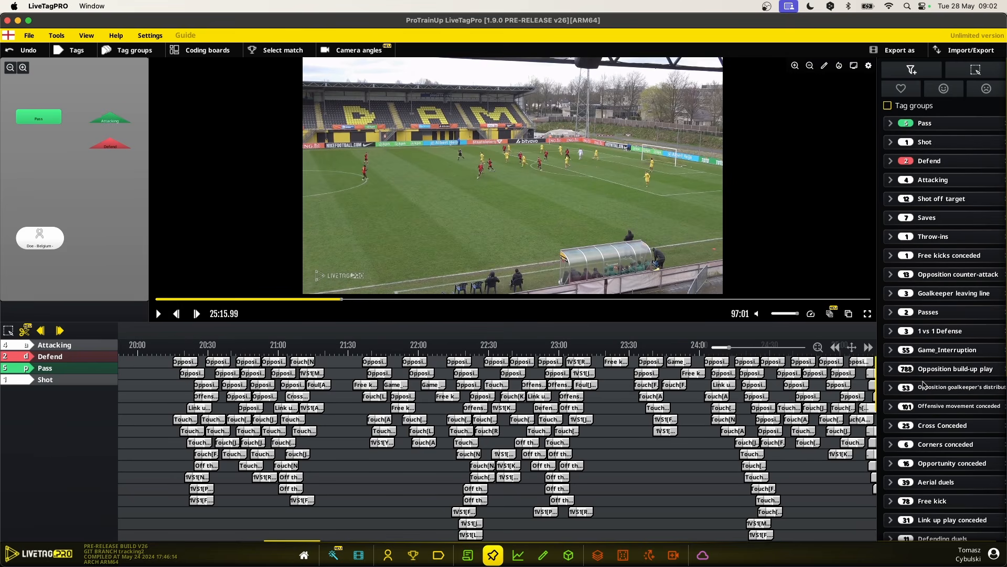
- Leave the tagging editor for the Actions view and filter the clips by the Pass tag and the listed player
click(467, 557)
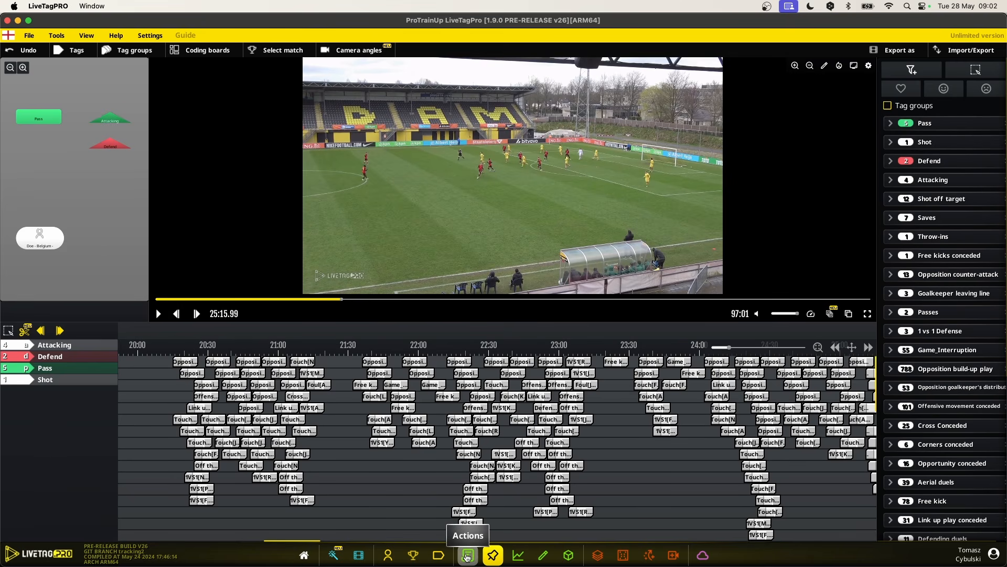
click(480, 310)
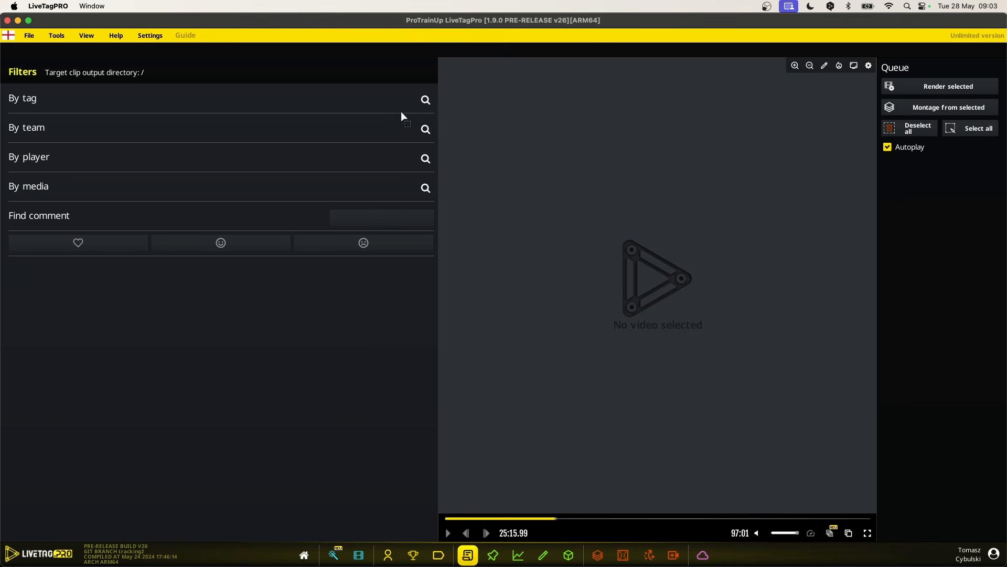
click(425, 99)
click(122, 113)
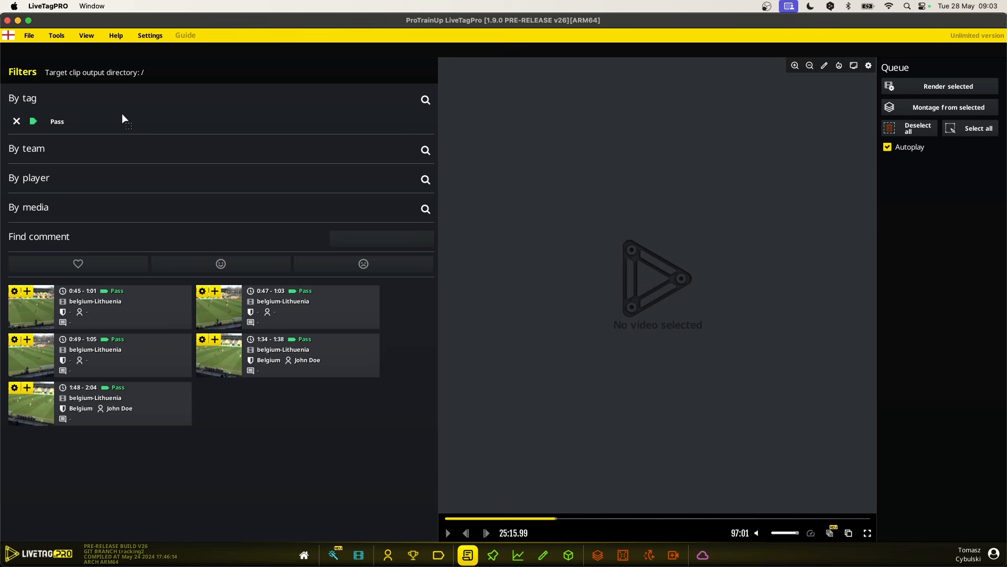
click(425, 180)
click(302, 153)
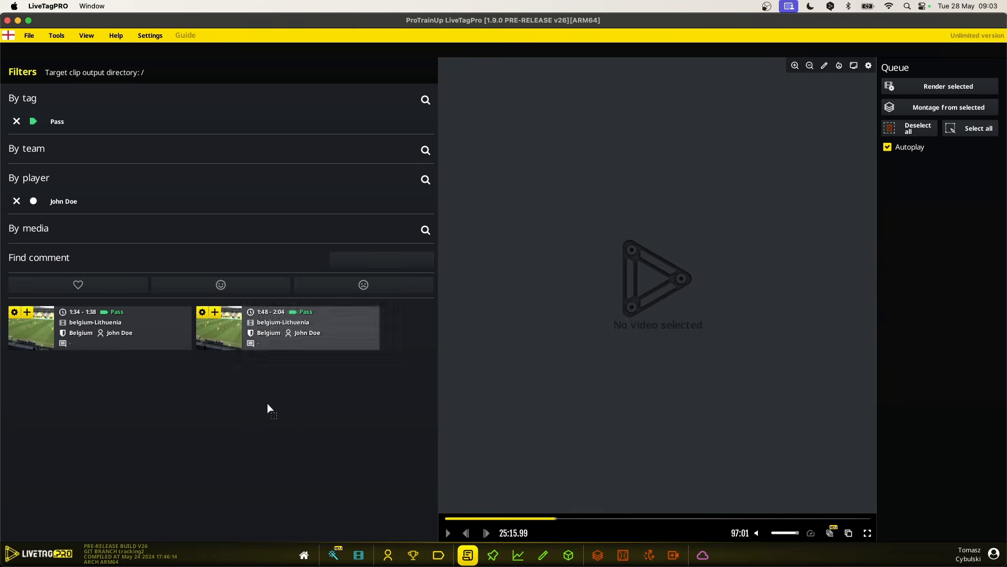
- Select both filtered Pass clips in the Actions view
drag(369, 387, 59, 342)
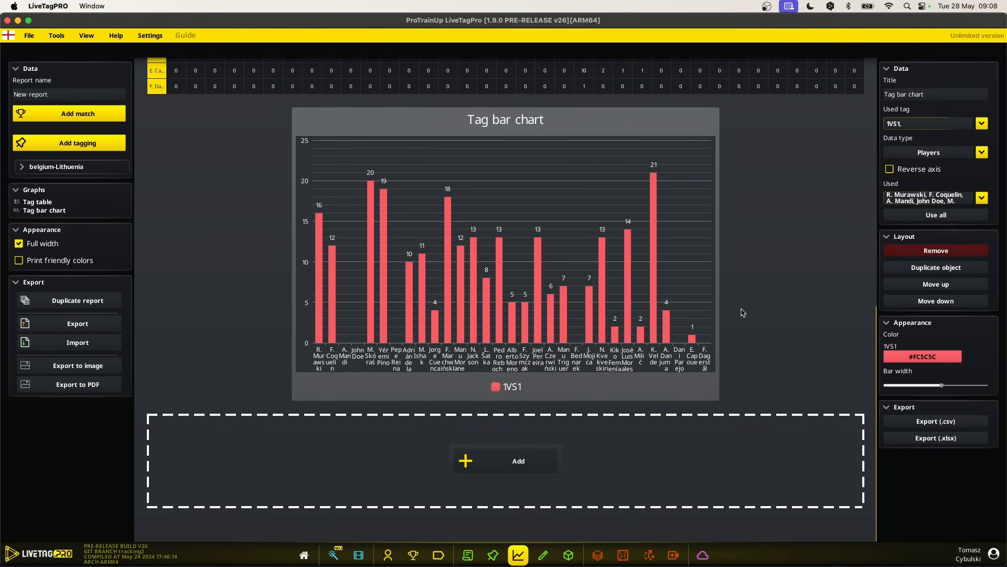
- Add a player pie chart to the report, using the player from the Belgium team
click(505, 466)
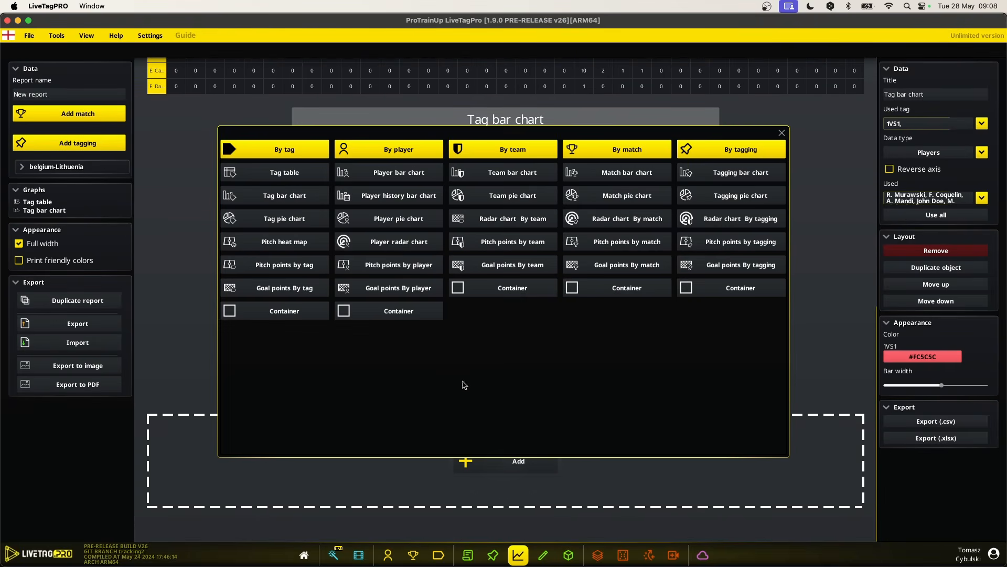
click(388, 222)
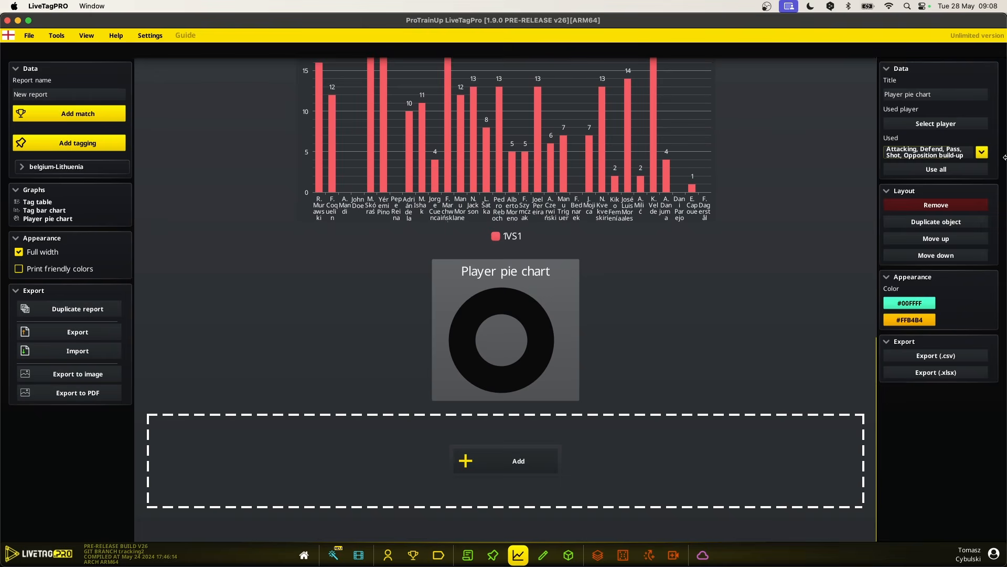
click(980, 129)
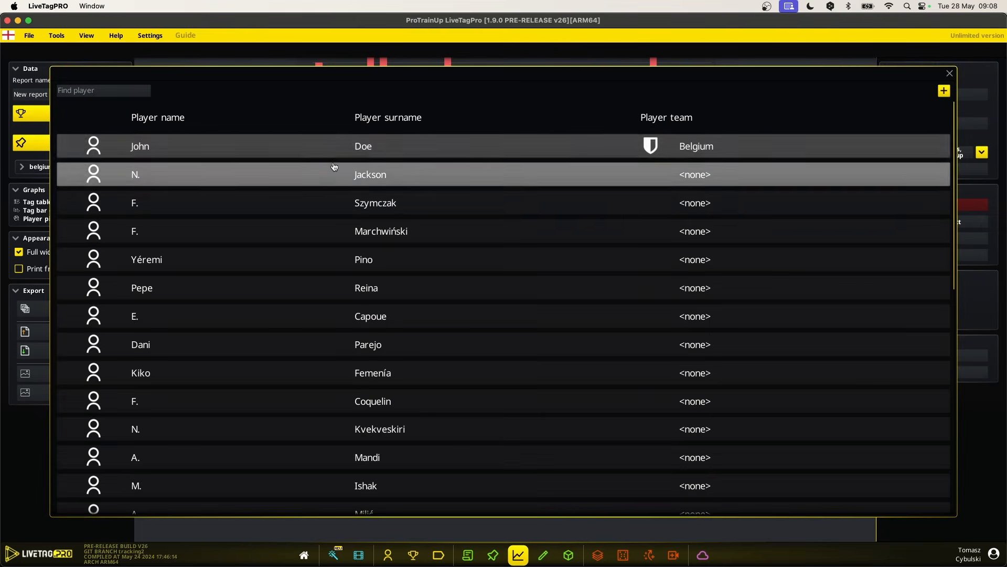
click(311, 146)
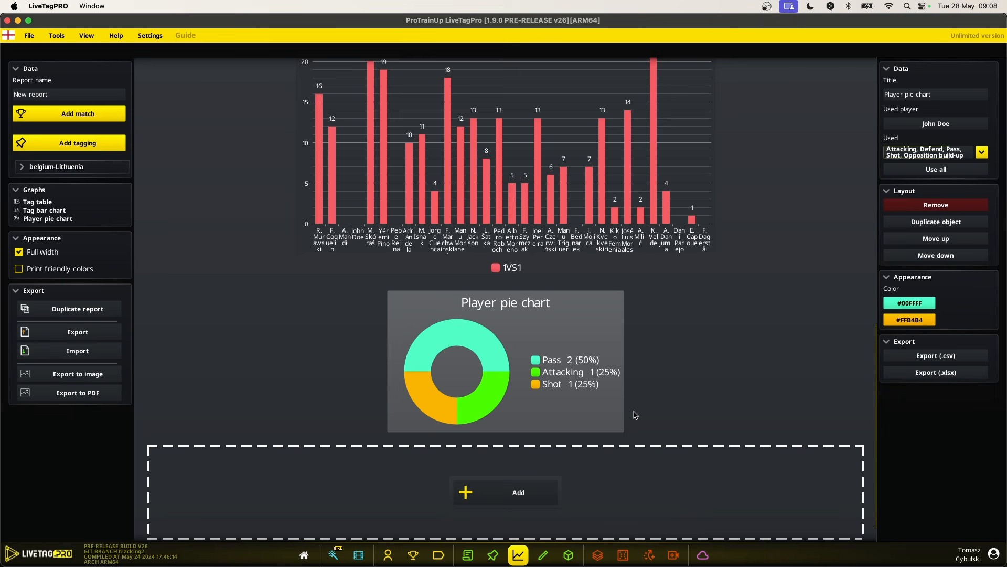
- Add a Pitch points by tag graph below the pie chart, showing the Pass and Shot tags
scroll(634, 422, down, 2)
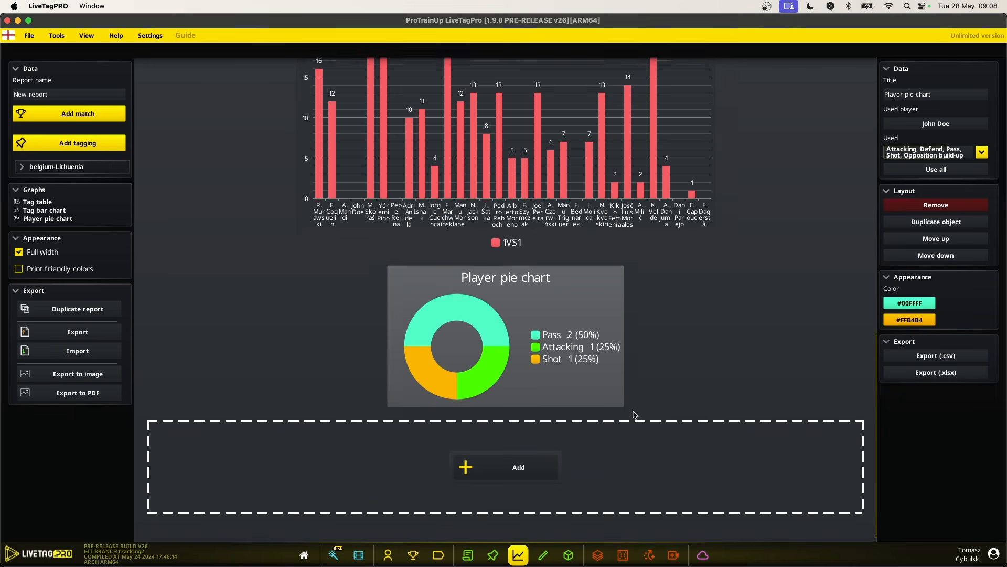
click(518, 462)
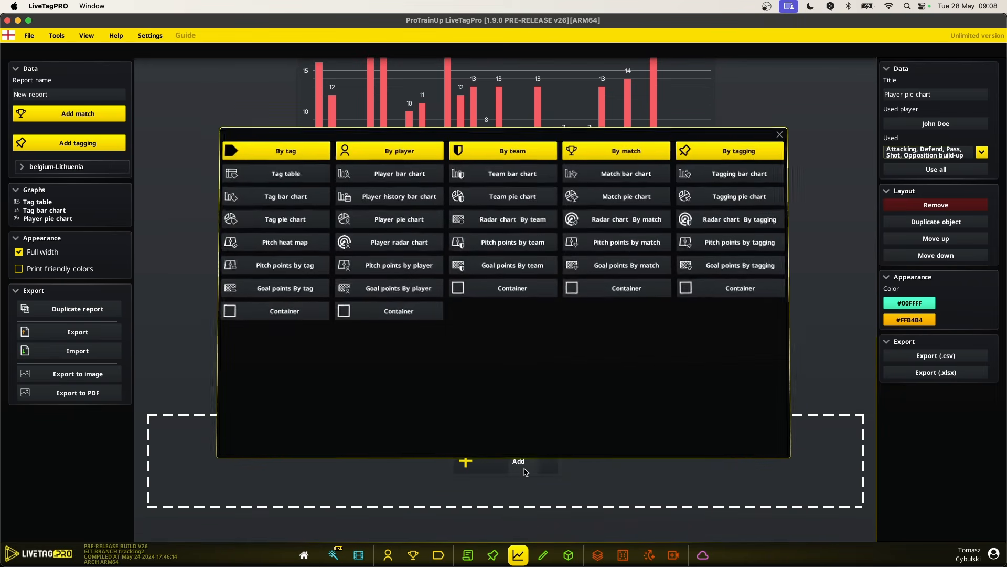
click(273, 270)
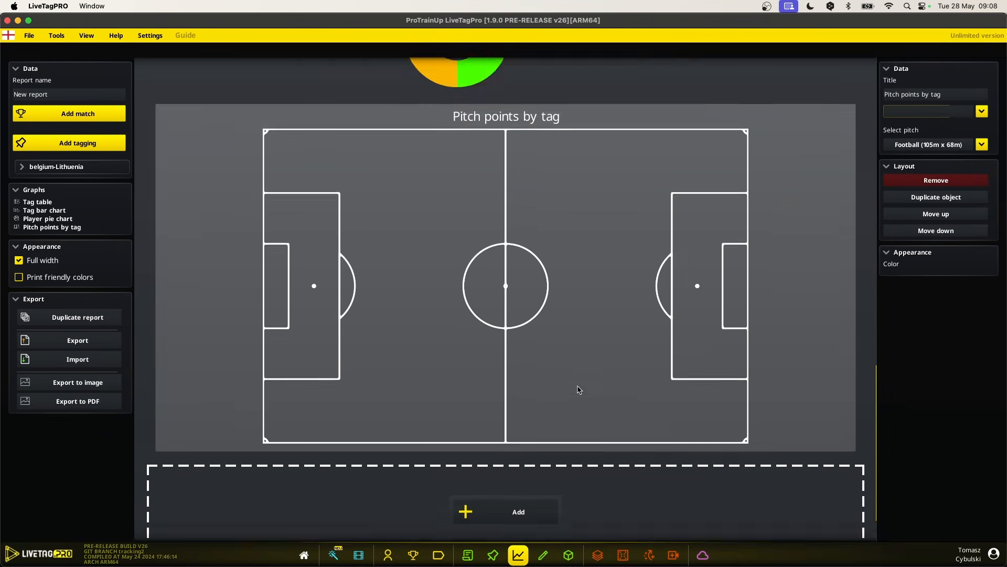
click(982, 112)
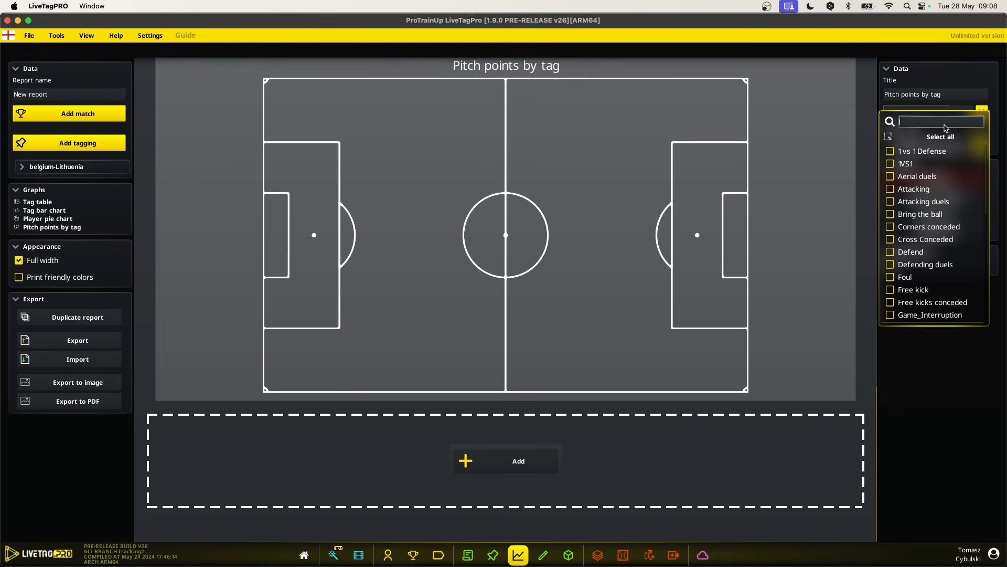
text(pas)
click(898, 153)
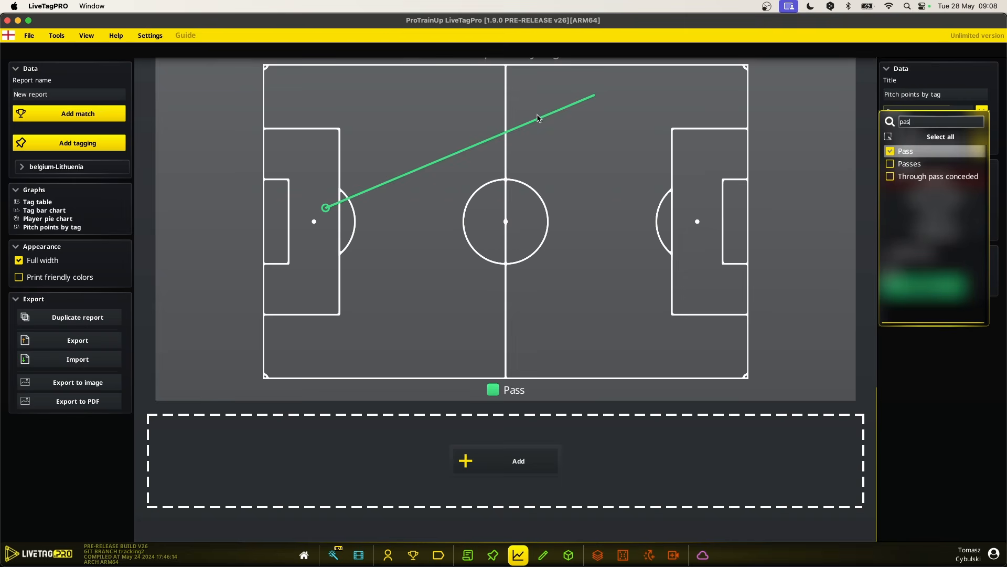
key(BackSpace)
key(BackSpace)
key(BackSpace)
text(sh)
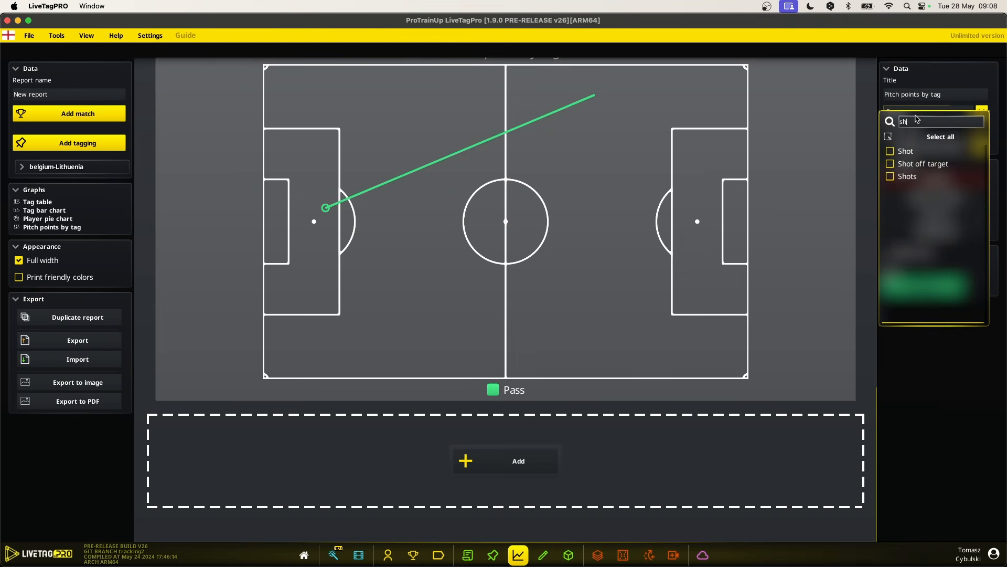
click(904, 151)
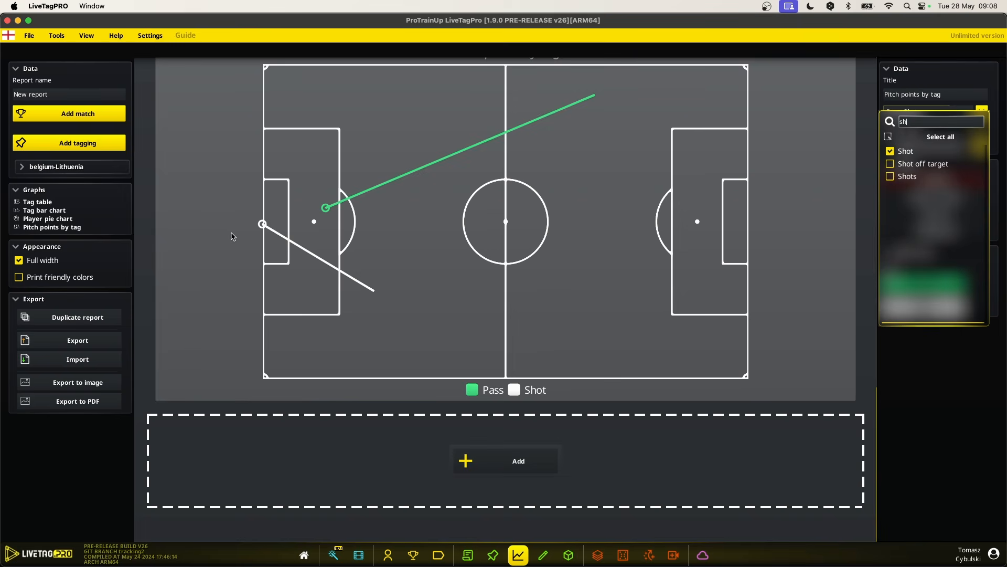
click(1001, 134)
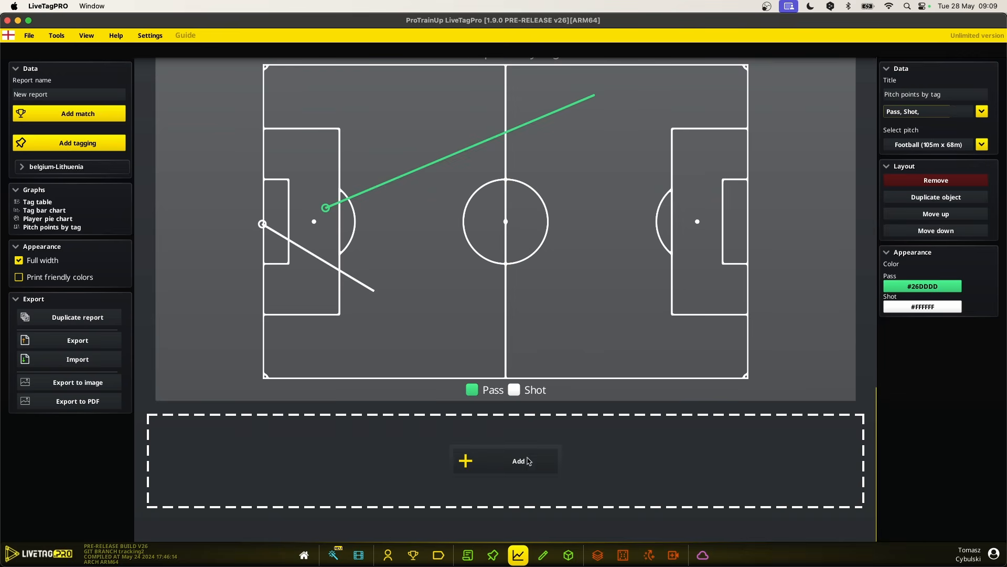
- Add a Goal points By tag graph for the Shot tag and color its marker dark gold
click(485, 467)
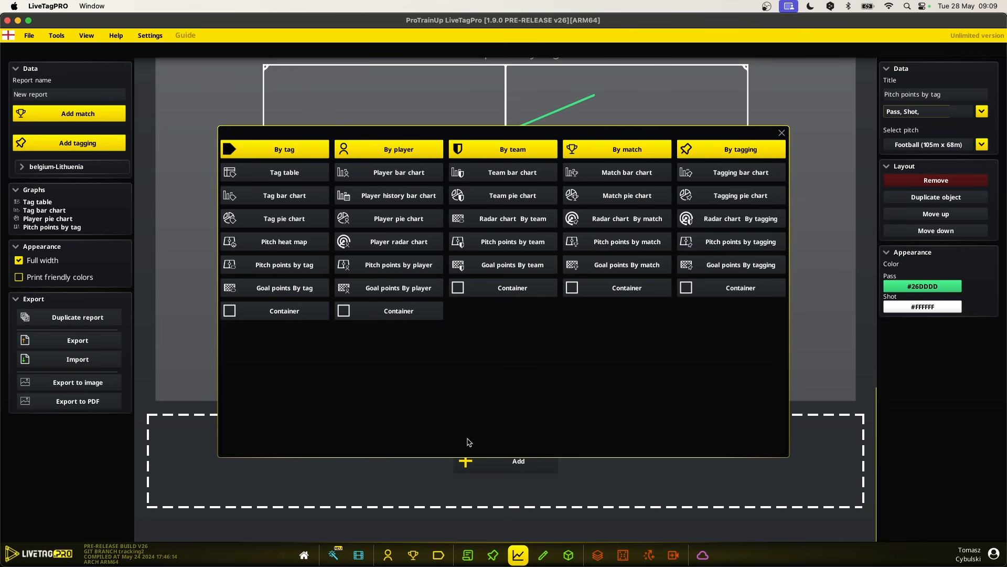
click(272, 291)
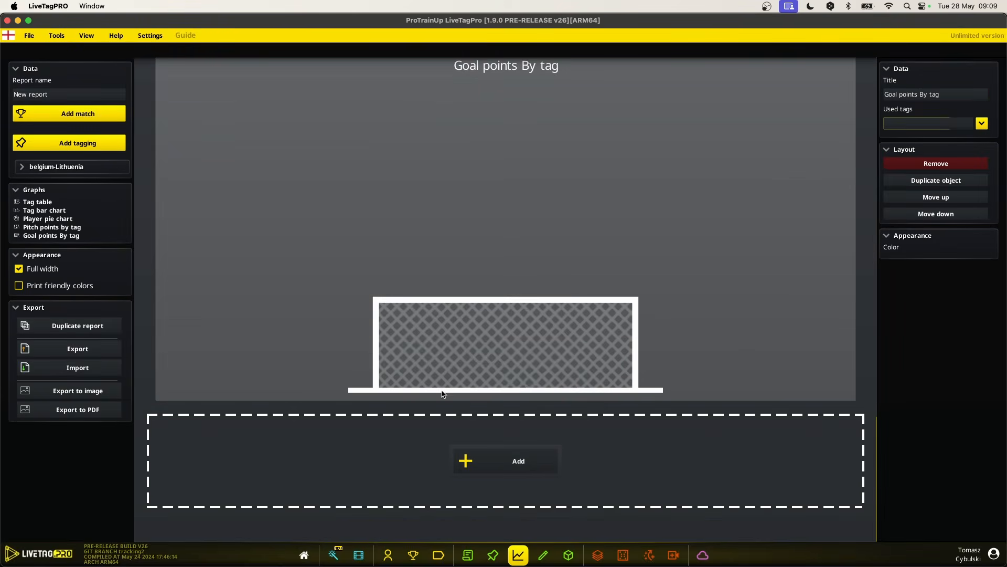
click(954, 126)
click(947, 133)
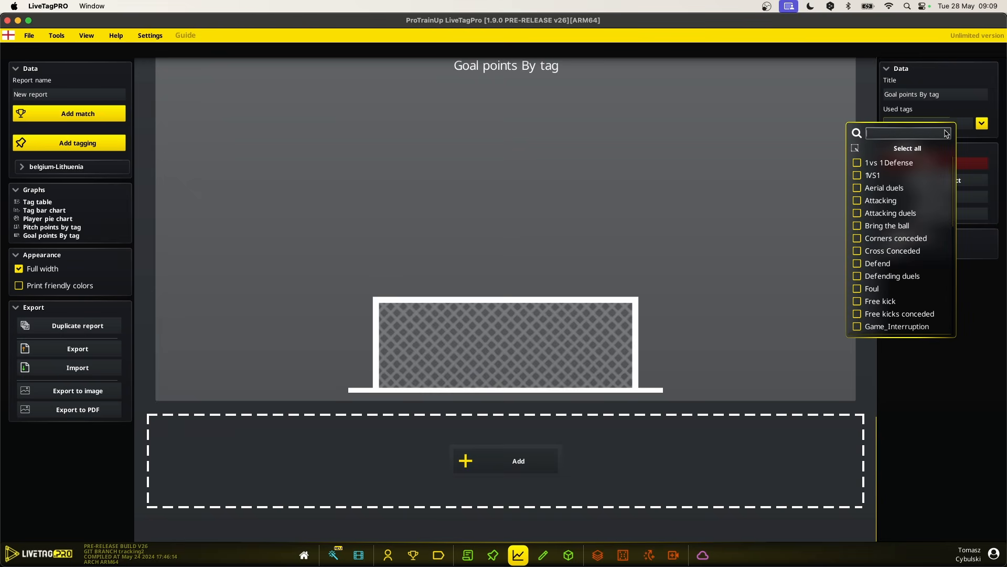
text(sh)
click(892, 165)
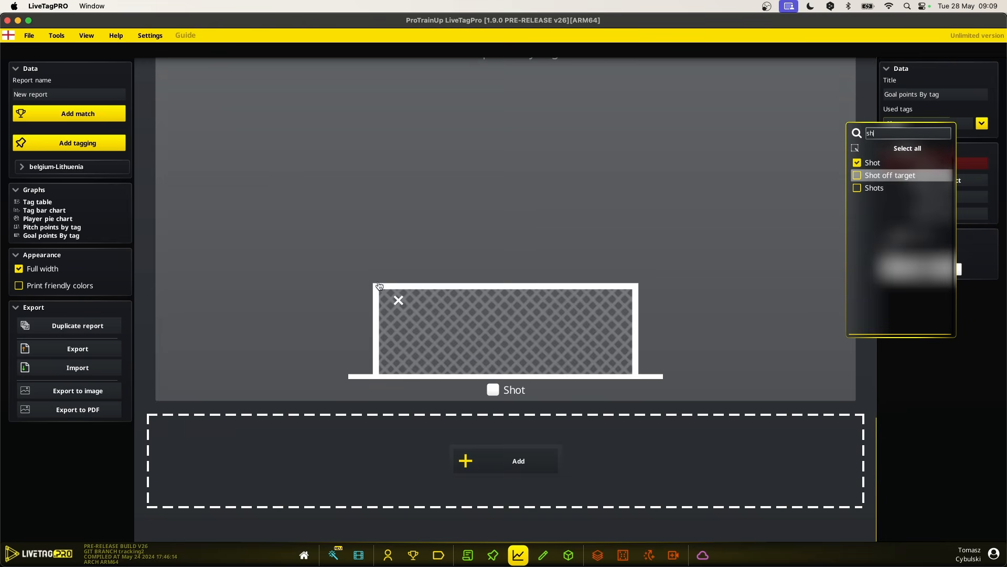
click(902, 414)
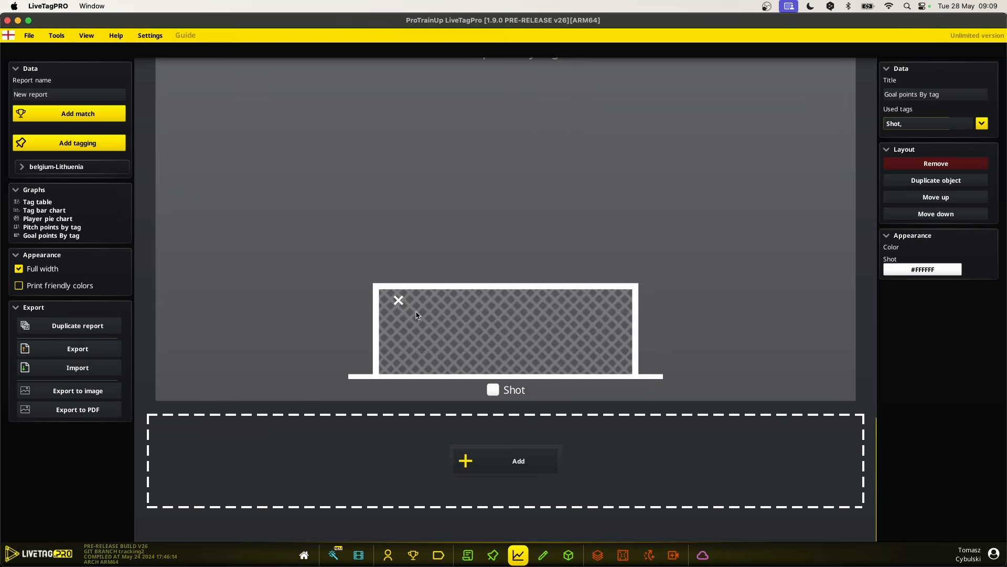
click(922, 269)
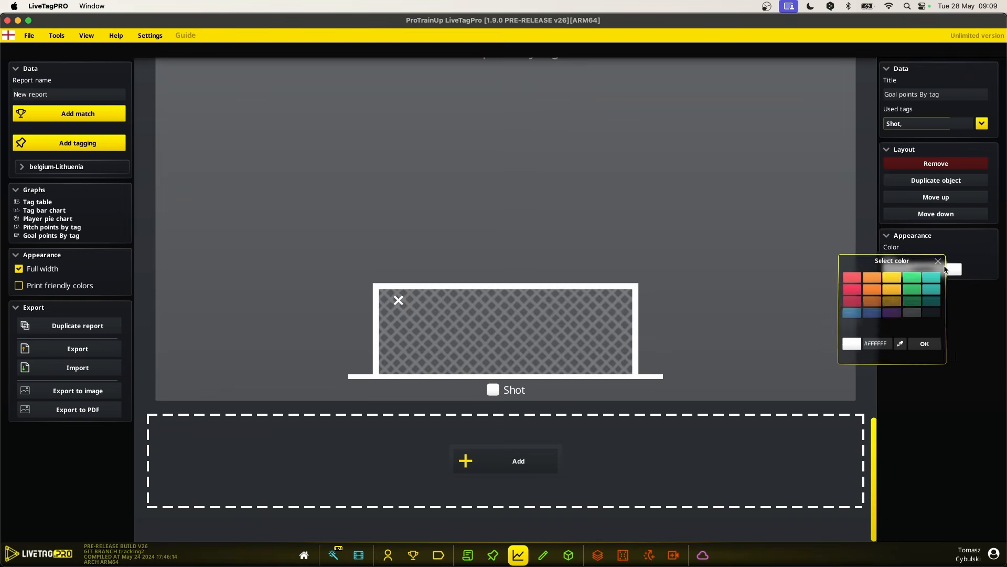
click(890, 301)
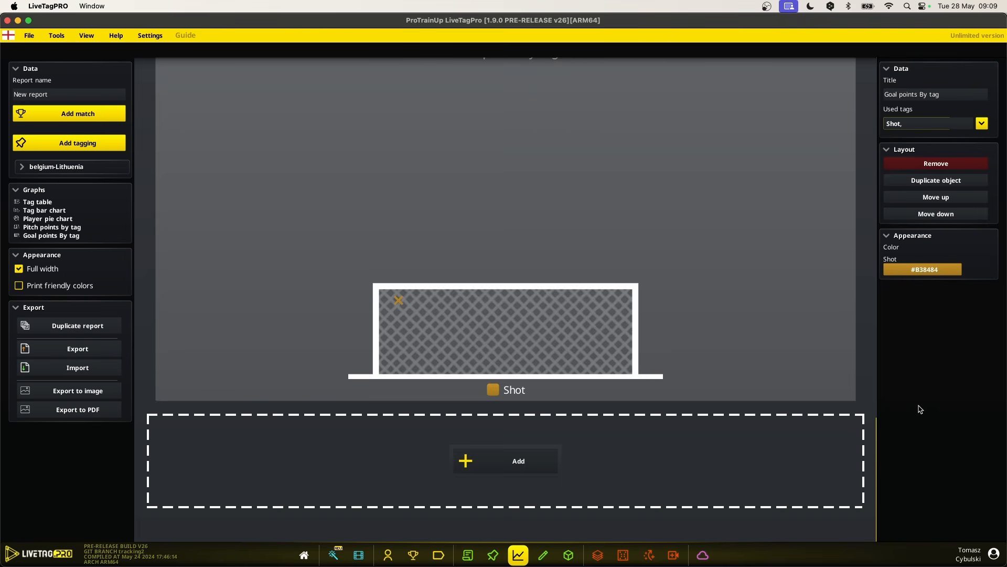
- Switch the report to print friendly colors and look over its graphs up to the tag table
scroll(753, 407, up, 5)
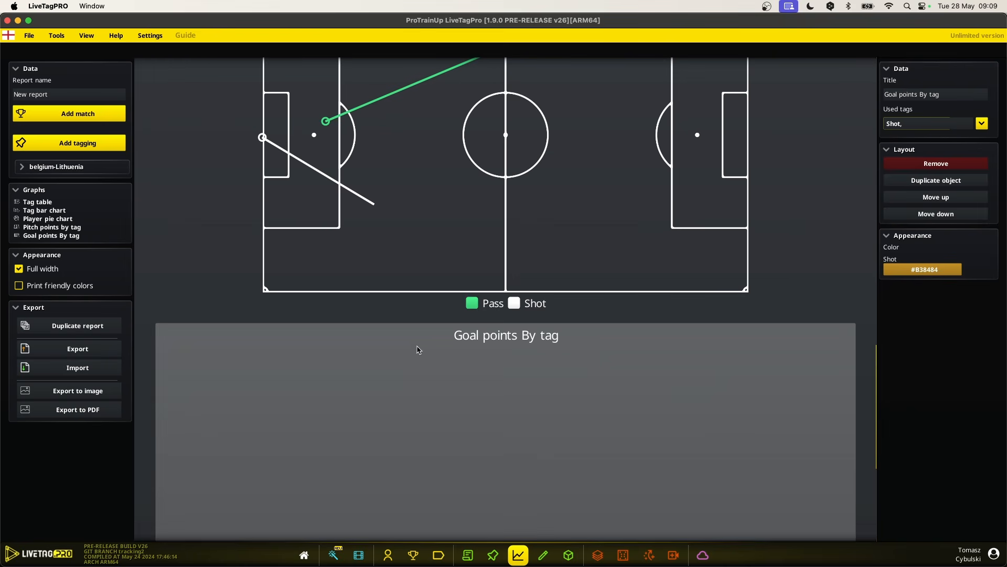
click(19, 285)
scroll(462, 346, down, 5)
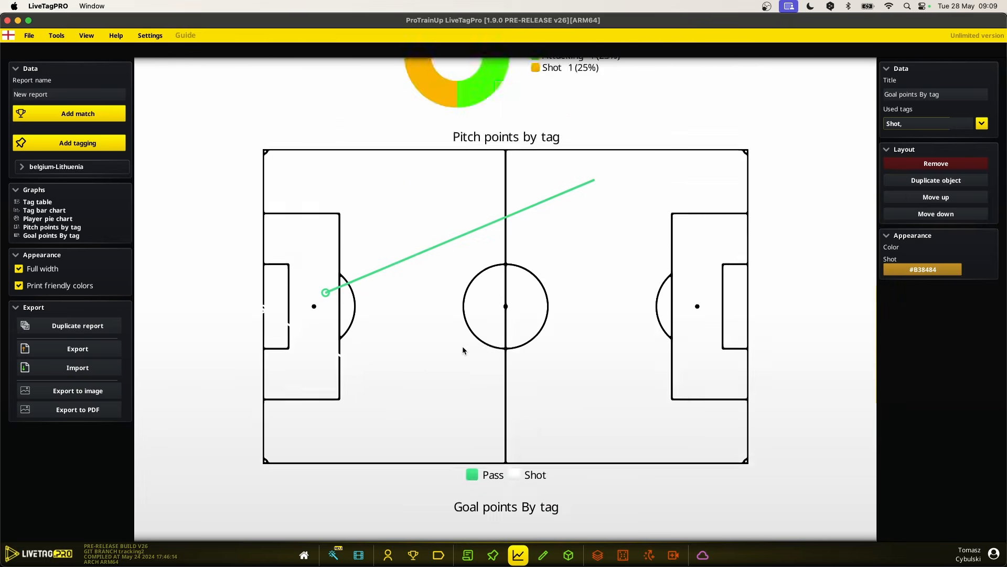
scroll(462, 345, up, 10)
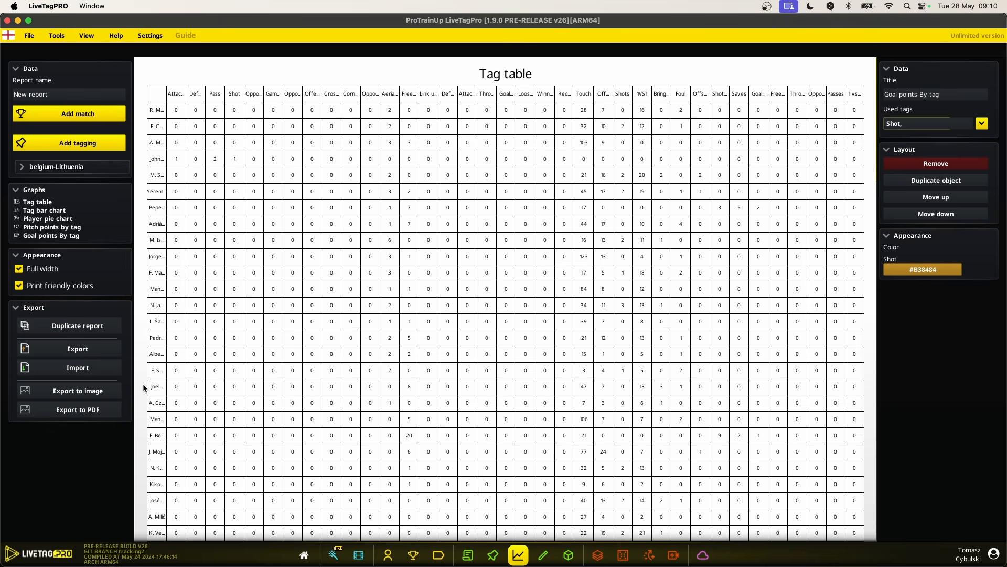
- Open the belgium-Lithuenia video from the media library in standard tagging mode
click(363, 559)
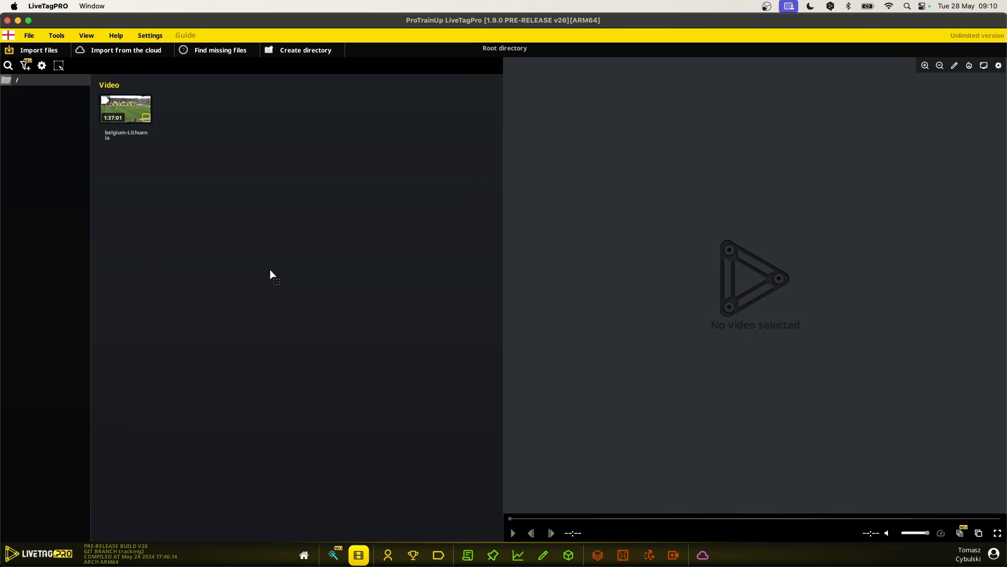
right_click(127, 107)
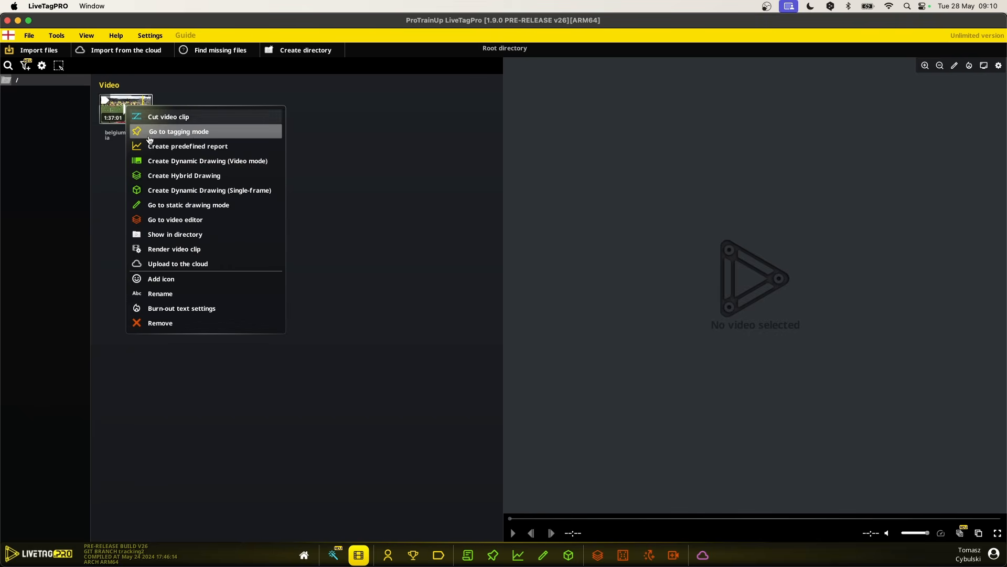
click(150, 135)
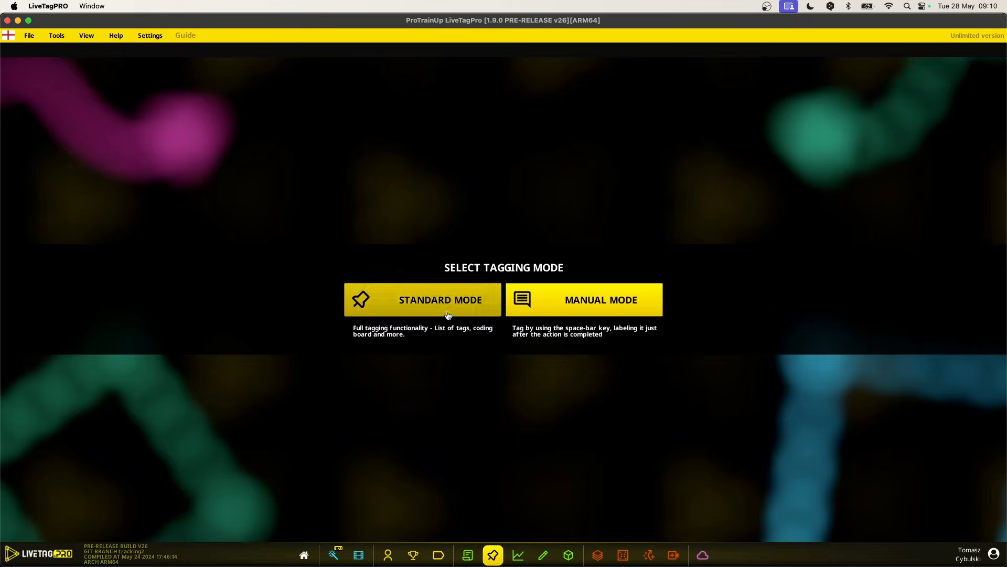
click(448, 315)
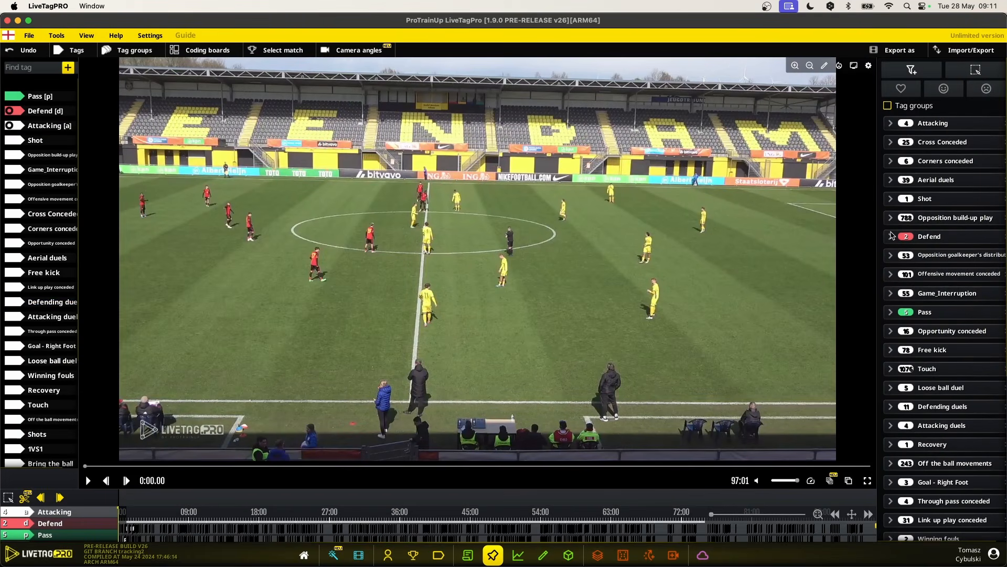
- Select both Defend events and the Pass events 0:45 - 1:01, 0:47 - 1:03 and 0:49 - 1:05
click(891, 236)
click(892, 249)
click(893, 260)
click(891, 337)
click(892, 350)
click(893, 360)
click(892, 371)
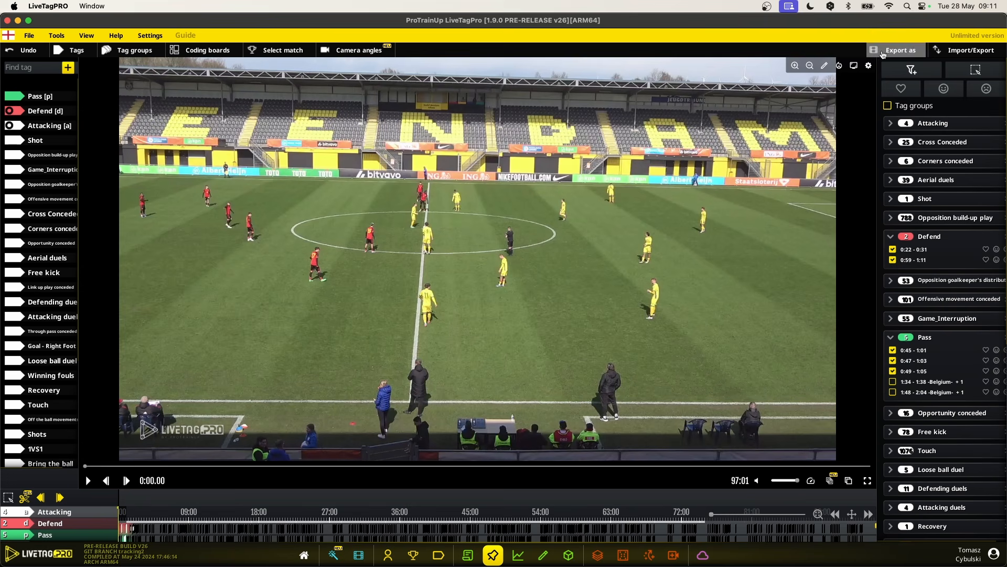
- Start a montage of the selected events for the video editor and enable burn-out text, accepting its default settings
mouse_move(883, 54)
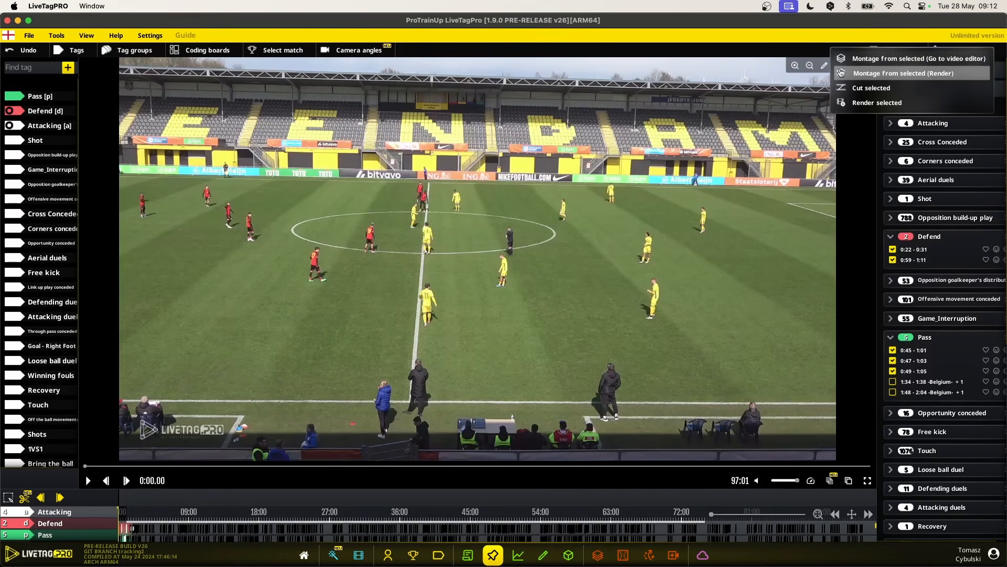
click(958, 63)
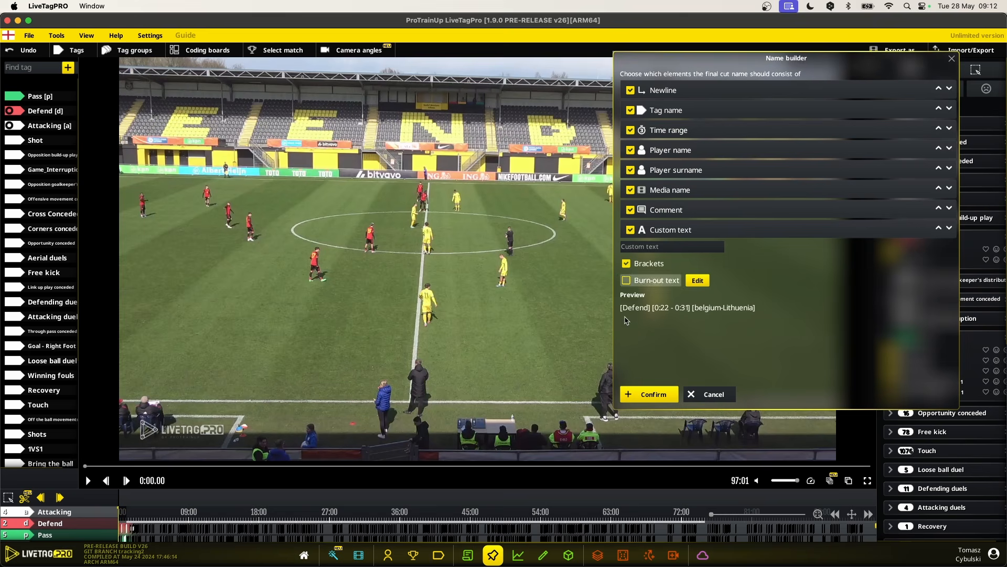
click(629, 283)
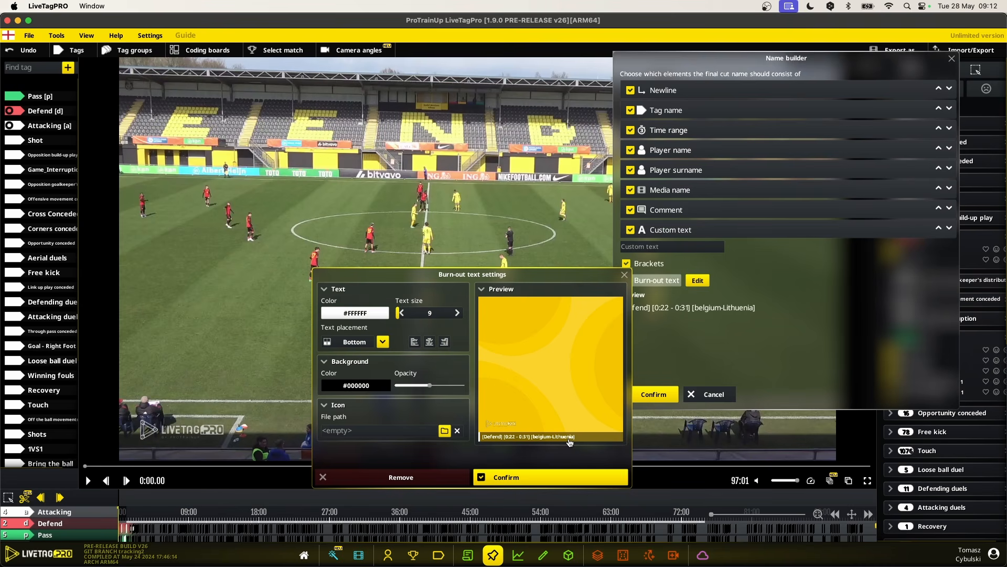
click(564, 478)
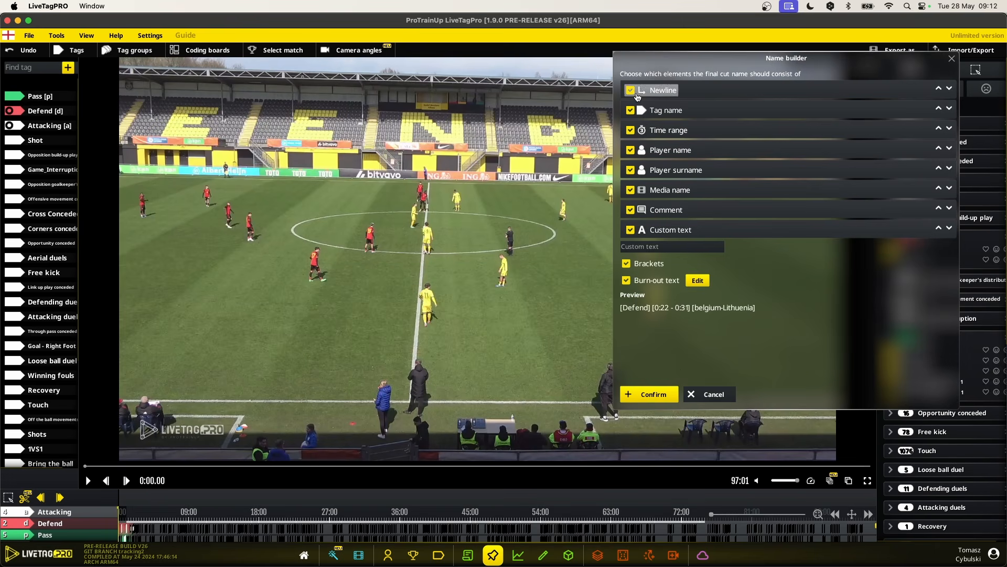
- Build the cut name with the tag name above the newline, excluding player name, media name and custom text, and create the montage
click(937, 112)
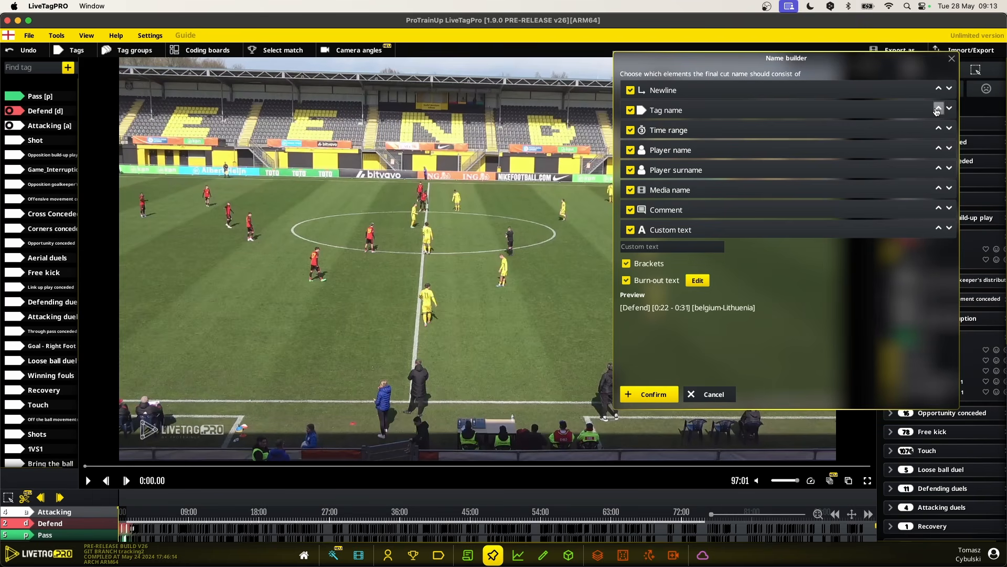
click(937, 109)
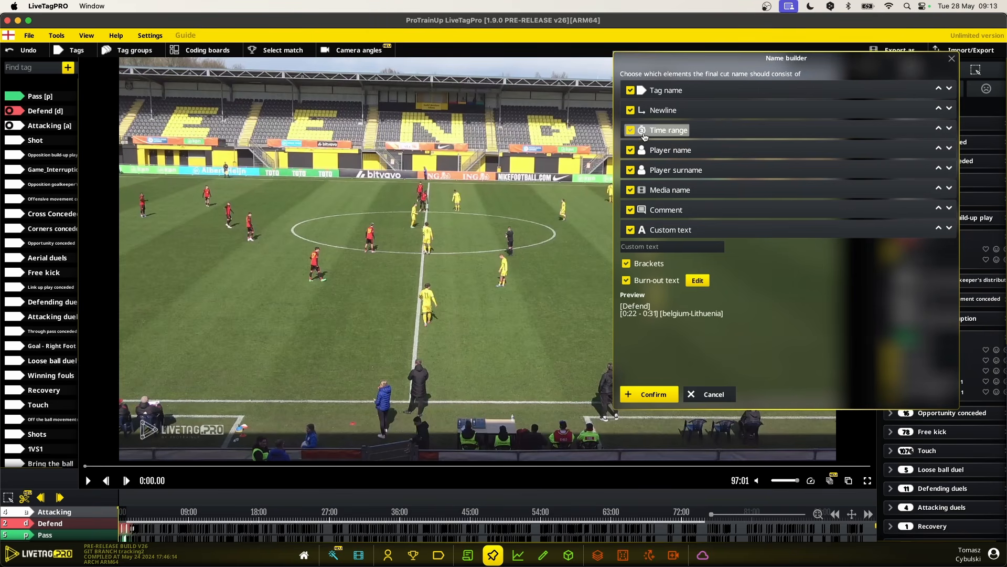
click(629, 151)
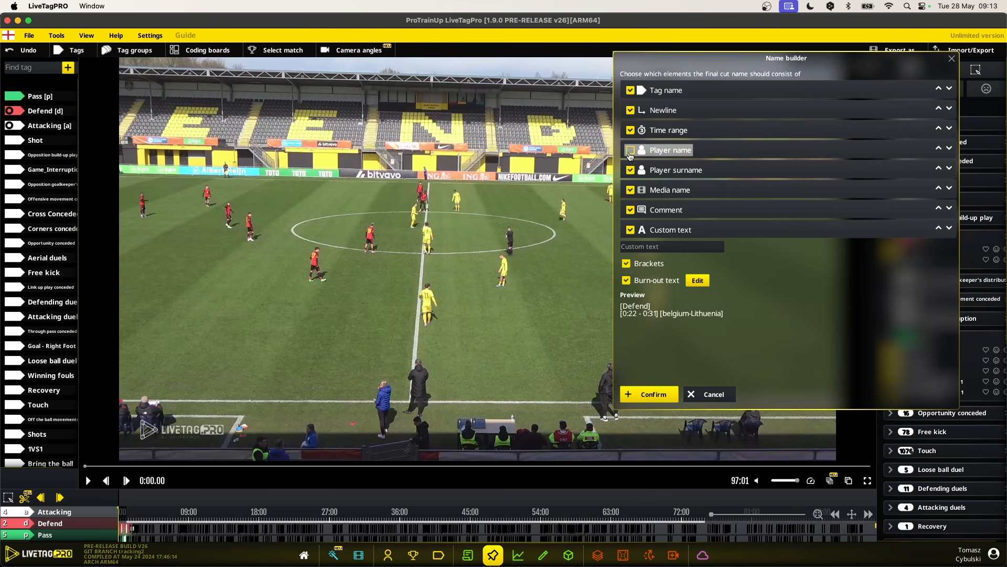
click(630, 190)
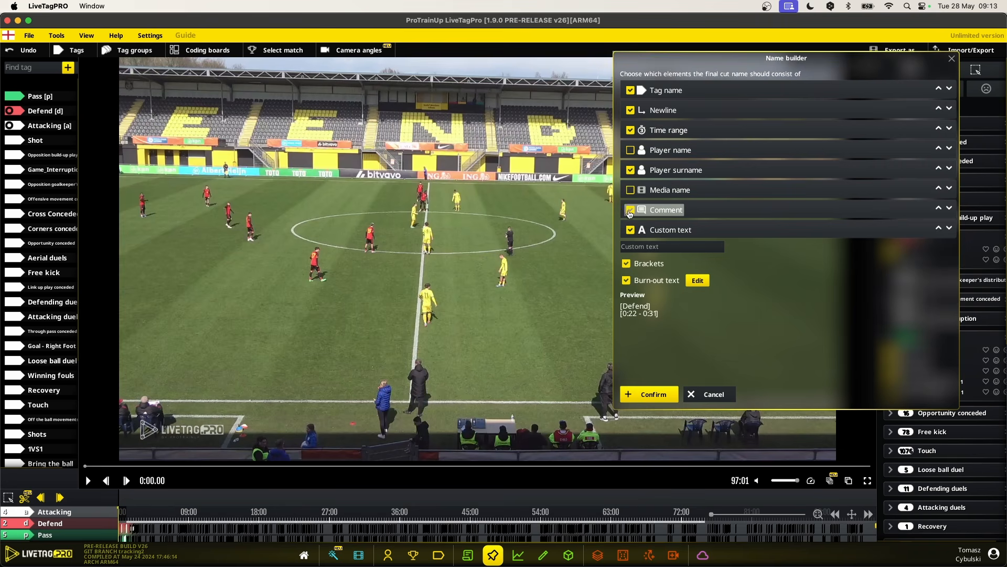
click(631, 230)
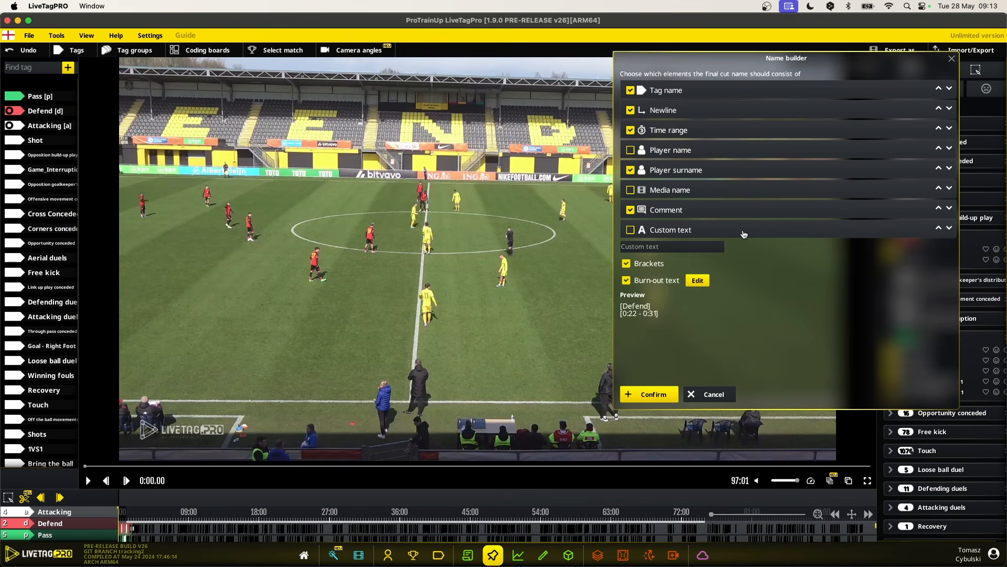
click(652, 395)
click(415, 312)
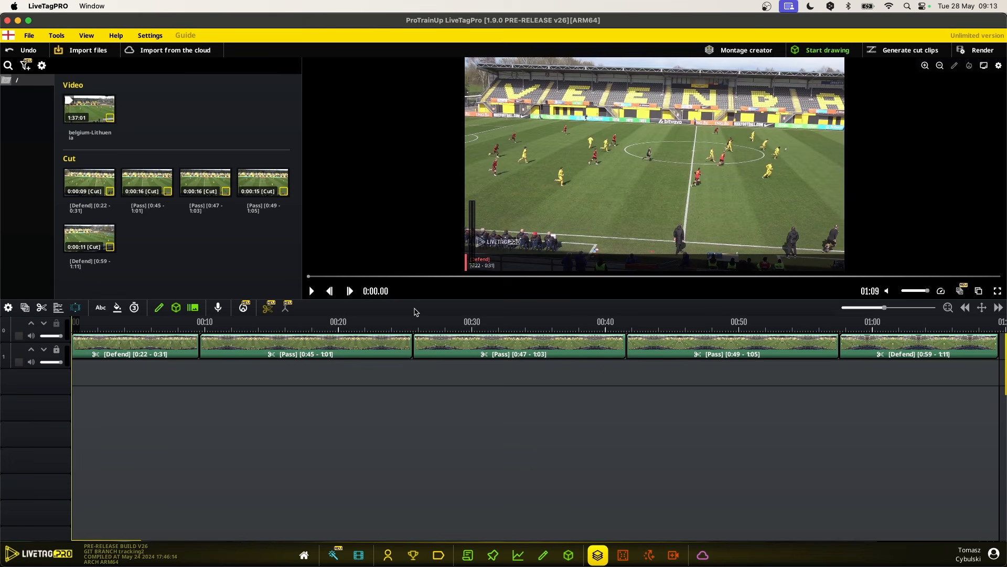
- Enlarge the video preview and check the burnt-in text on the Pass and first Defend clips along the timeline
drag(420, 298, 431, 383)
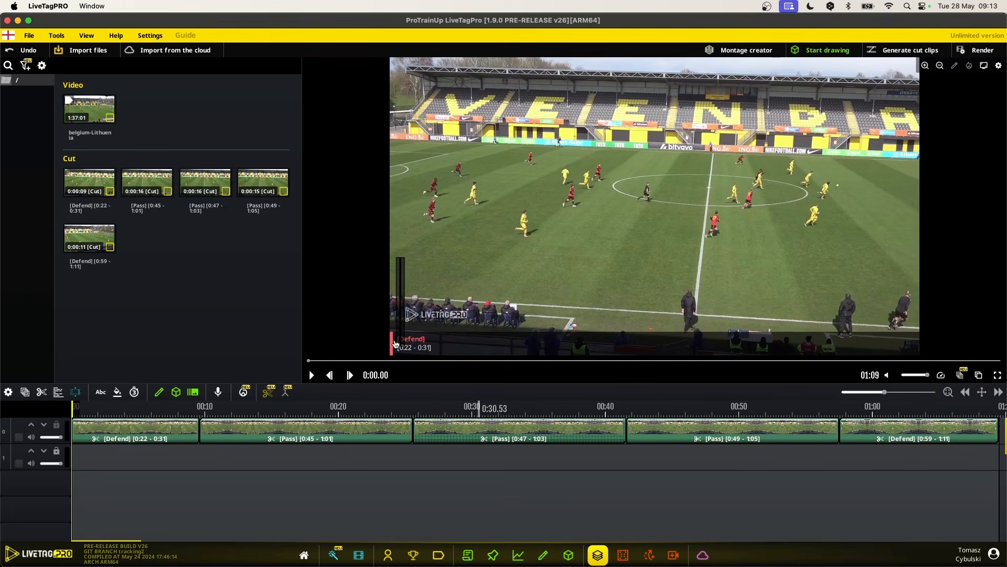
click(310, 412)
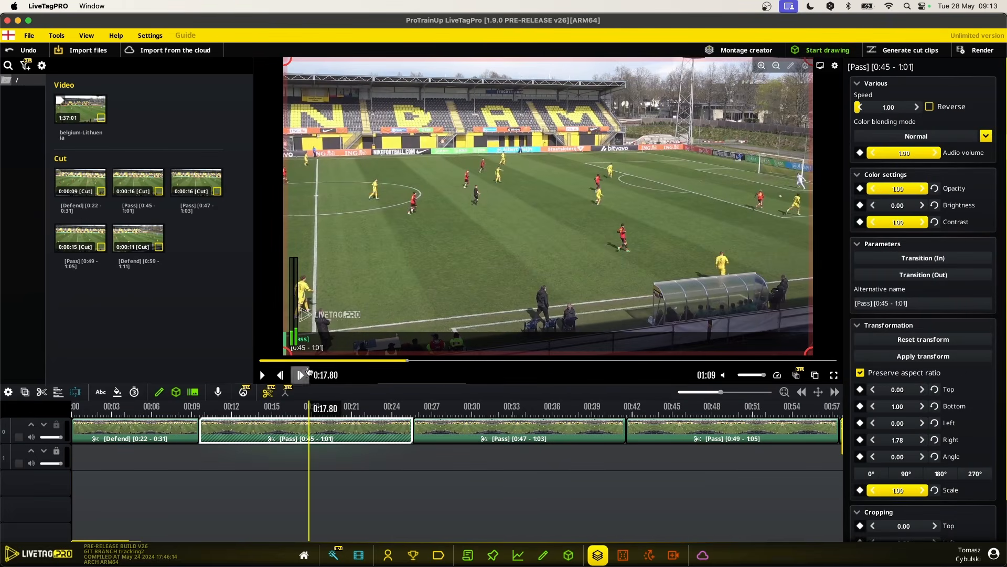
click(471, 427)
drag(703, 418, 130, 423)
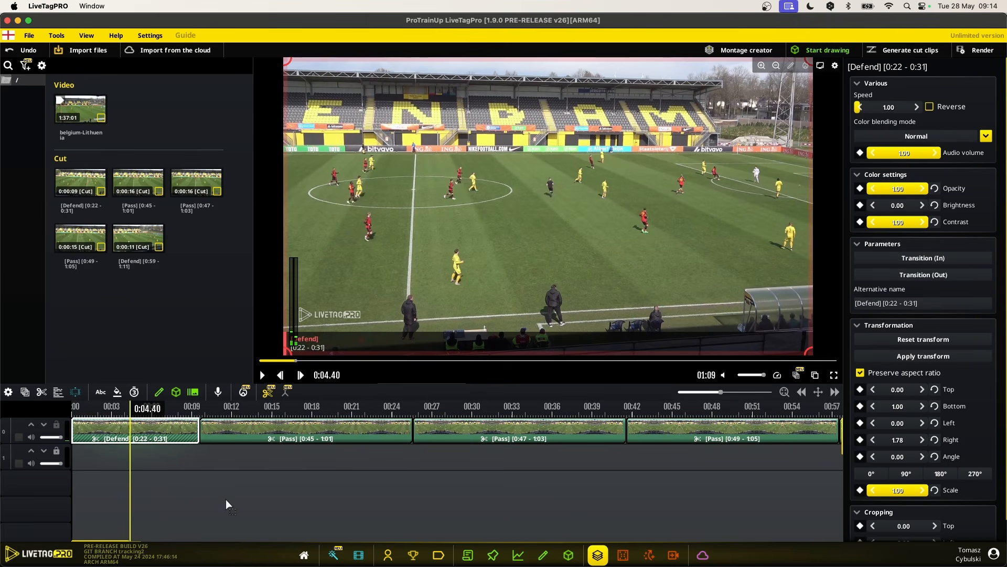
- Inspect the burn-out text settings of the first Defend clip and close them without making changes
click(243, 392)
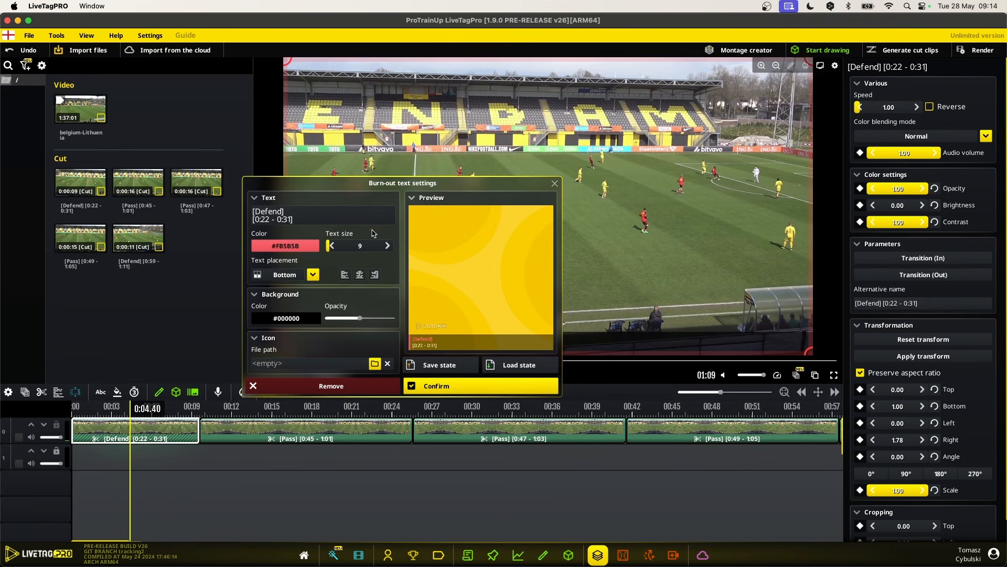
click(554, 183)
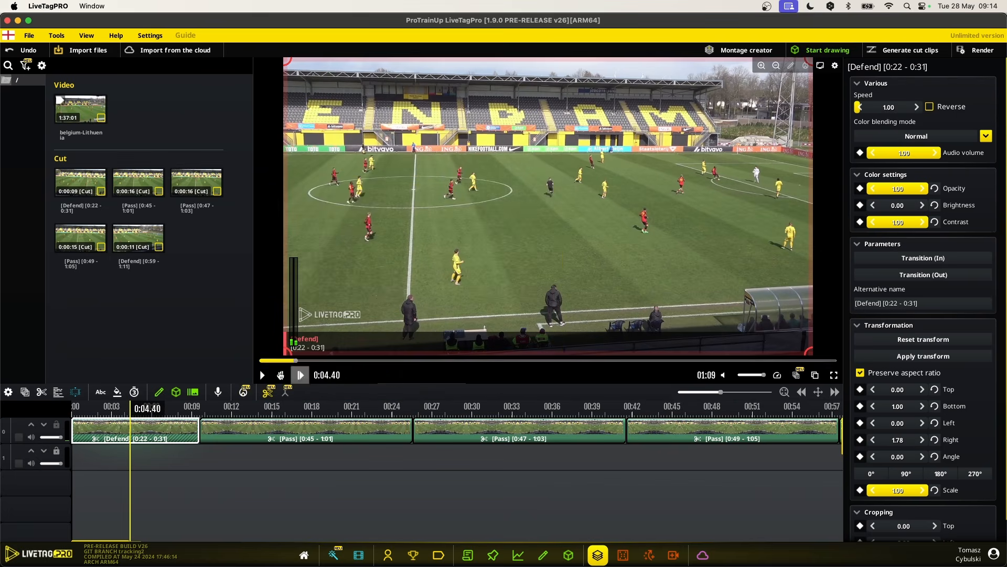
click(243, 393)
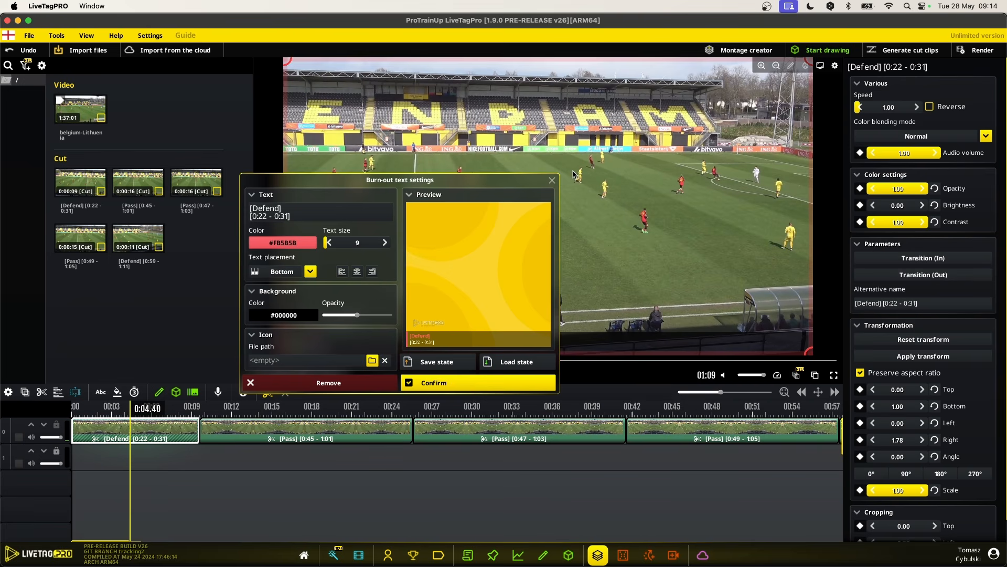
click(553, 180)
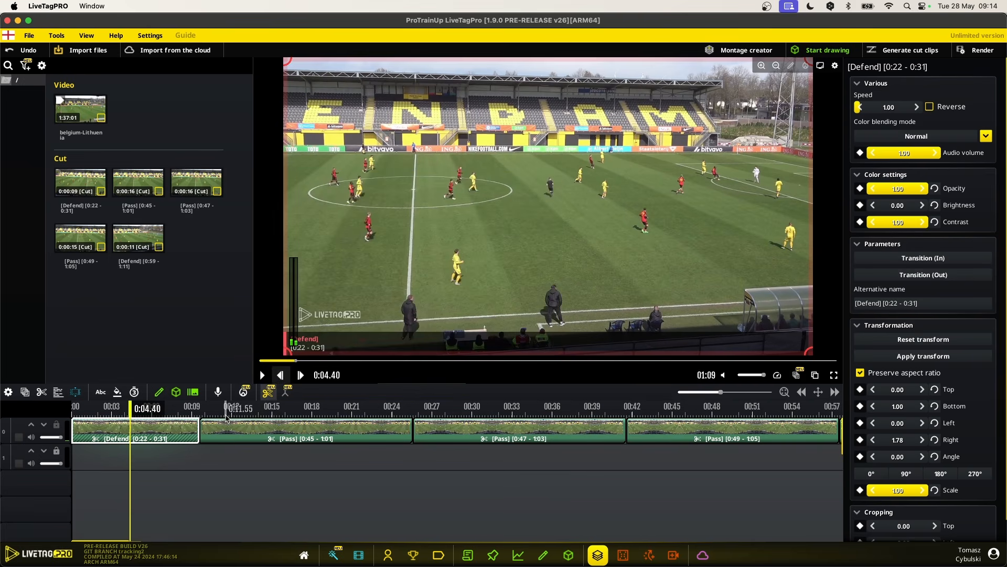
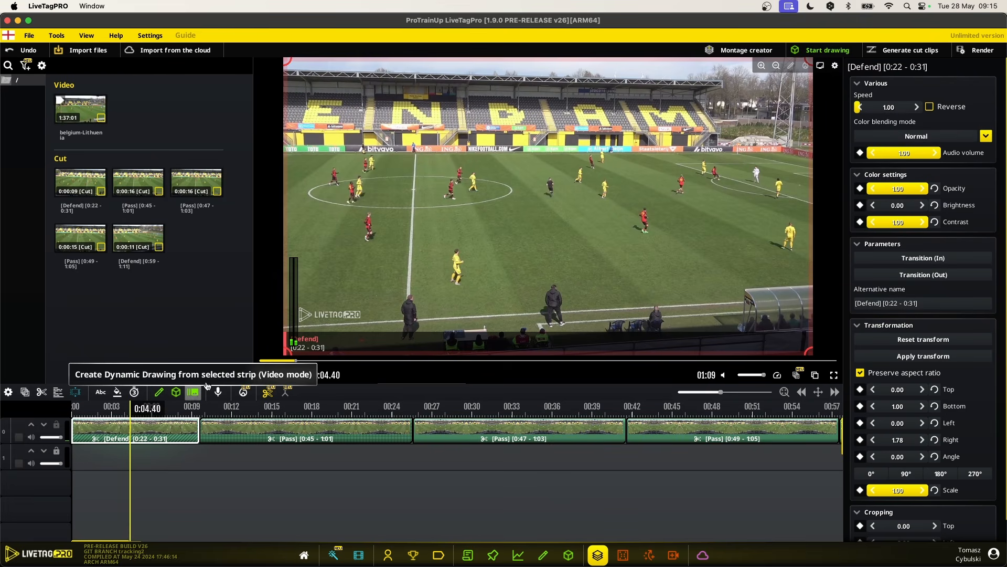
- Review the static, hybrid and dynamic drawing options available for the first Defend clip
click(828, 50)
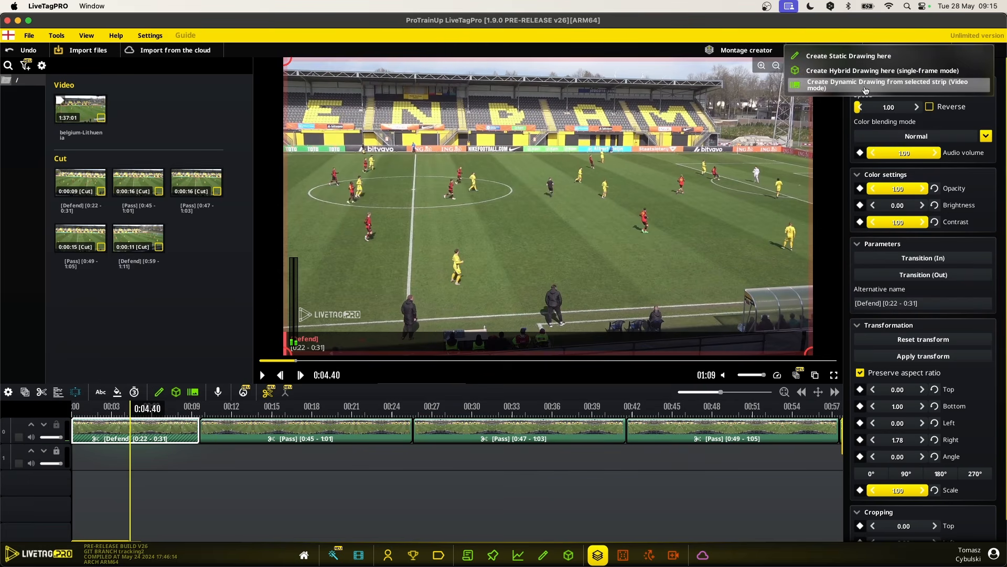
click(169, 441)
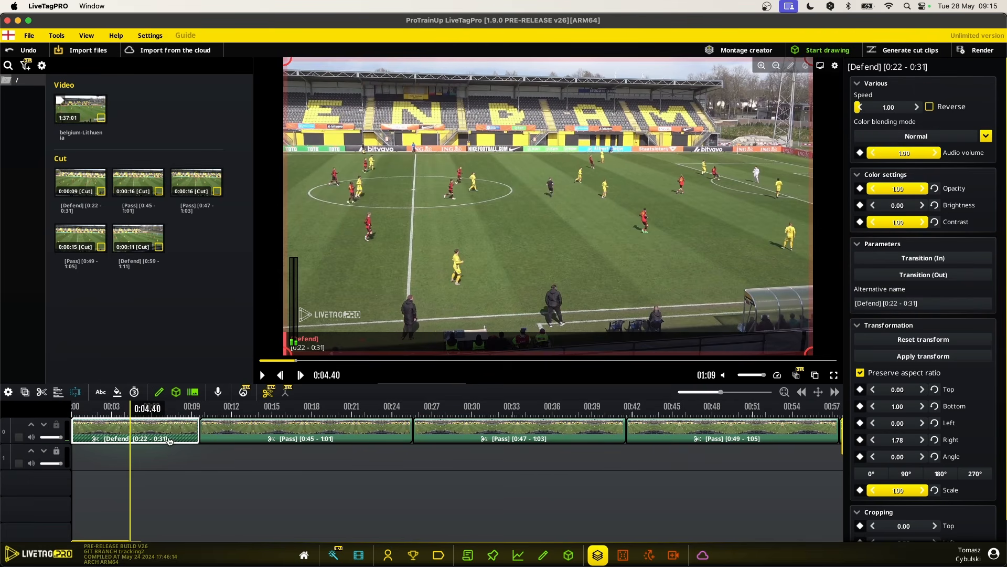
right_click(169, 441)
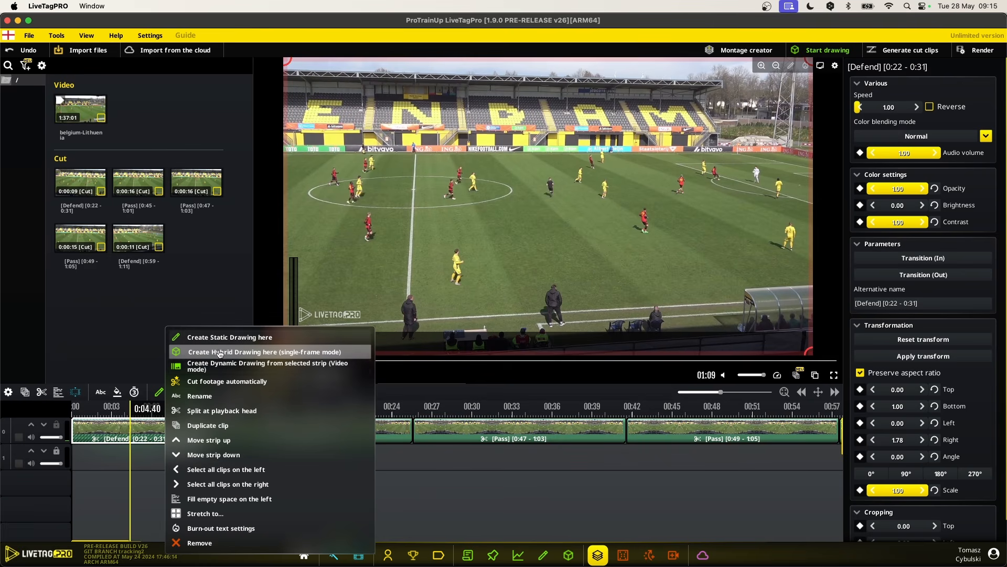
click(427, 483)
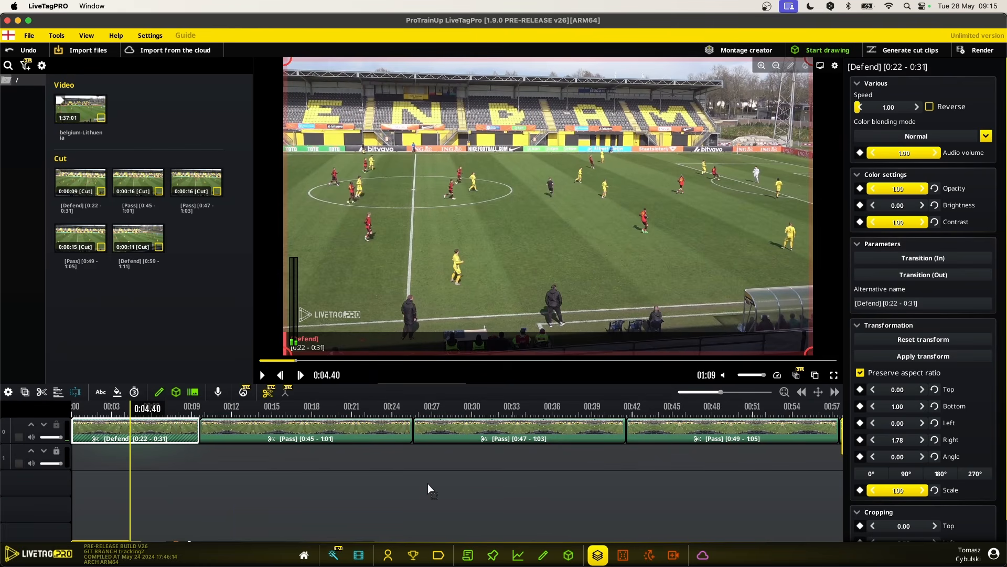
- Create a static drawing at 0:01.96 in the first Defend clip and place spotlights under three yellow players and one red player
click(97, 408)
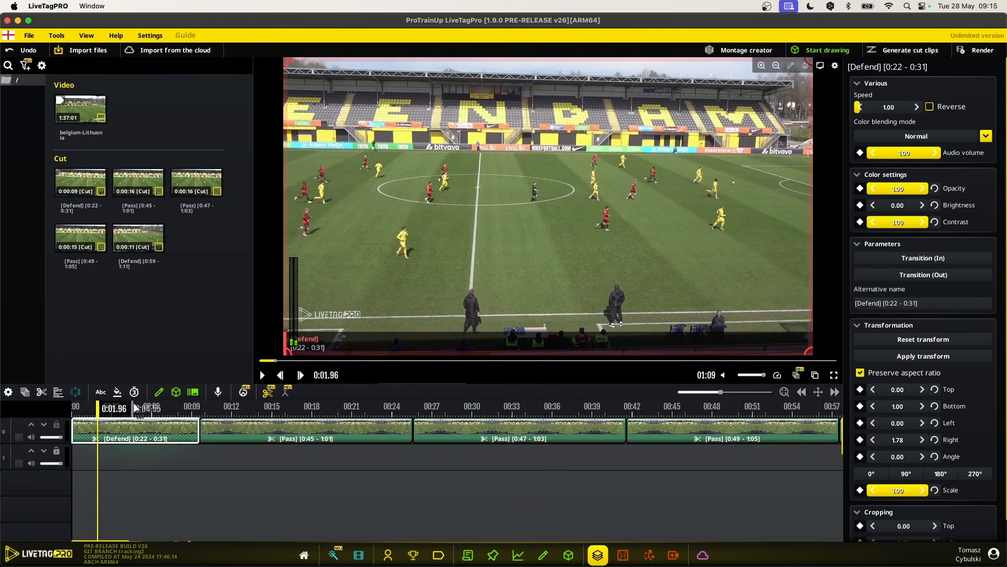
click(160, 394)
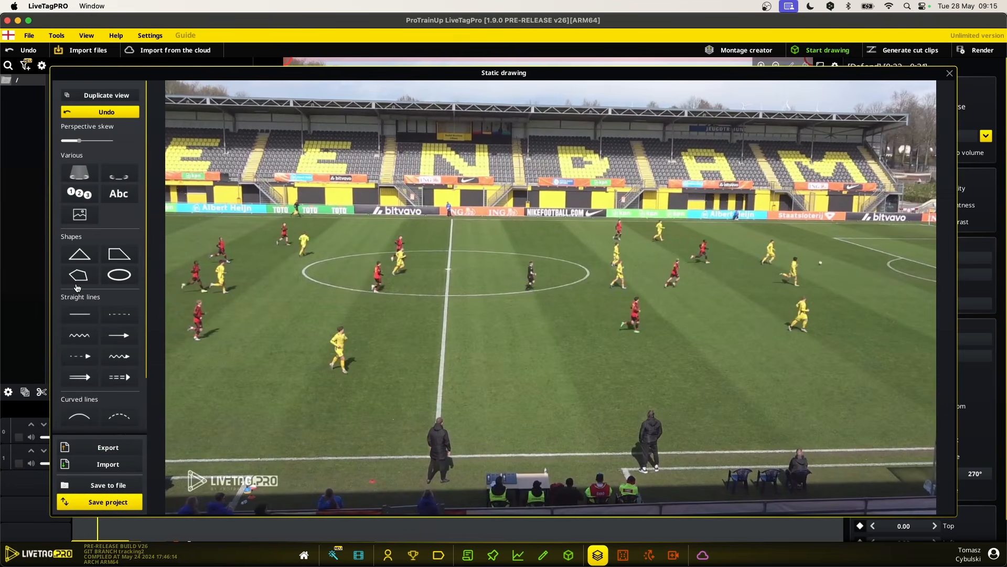
click(81, 175)
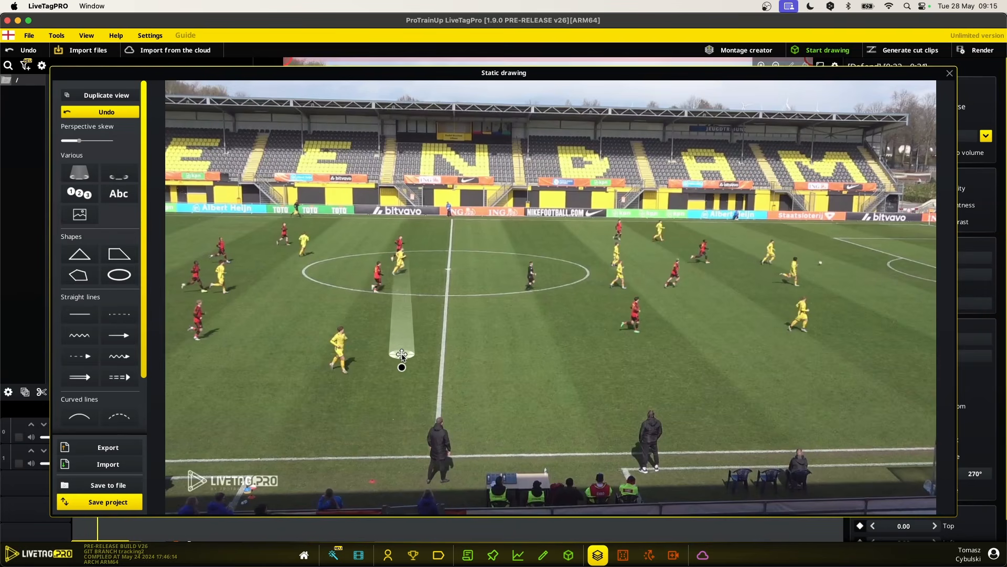
click(340, 373)
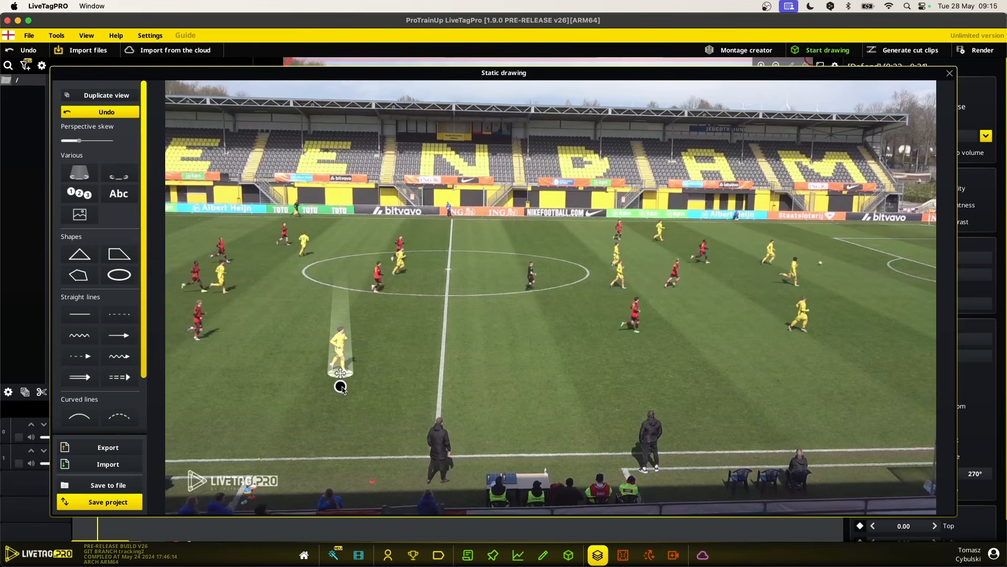
click(377, 291)
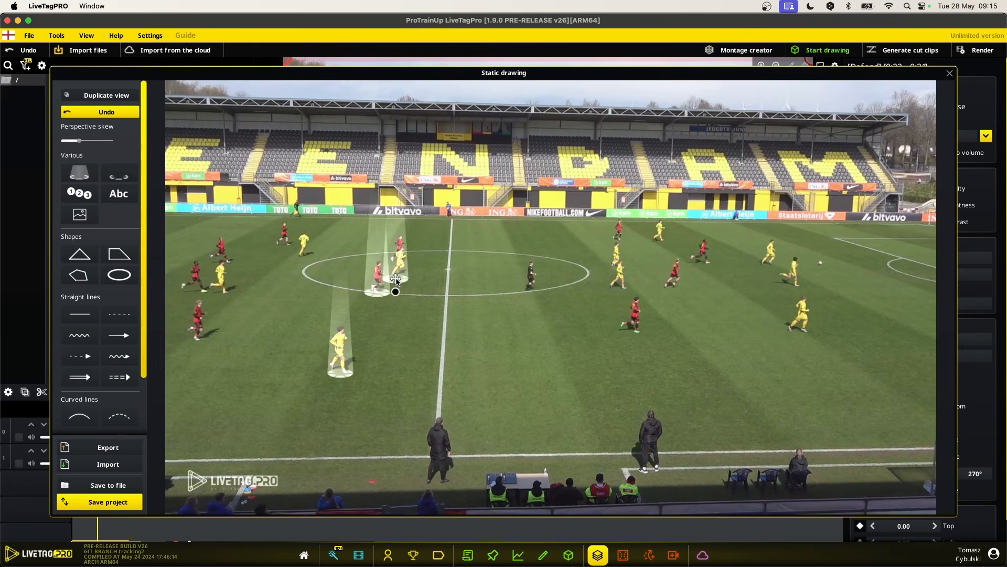
click(304, 257)
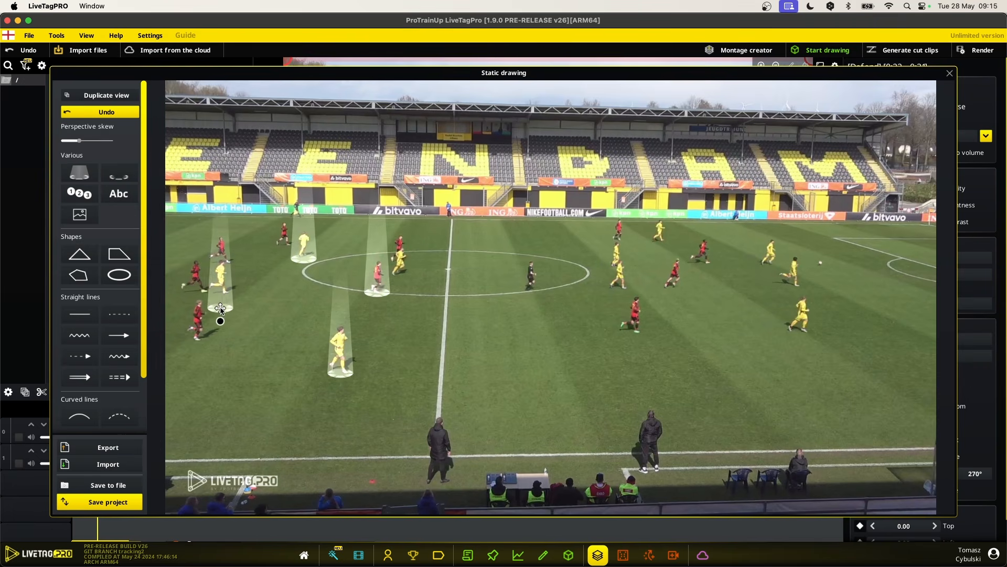
click(221, 294)
- Change the color of the spotlight on the yellow player closest to the camera to golden yellow
click(341, 373)
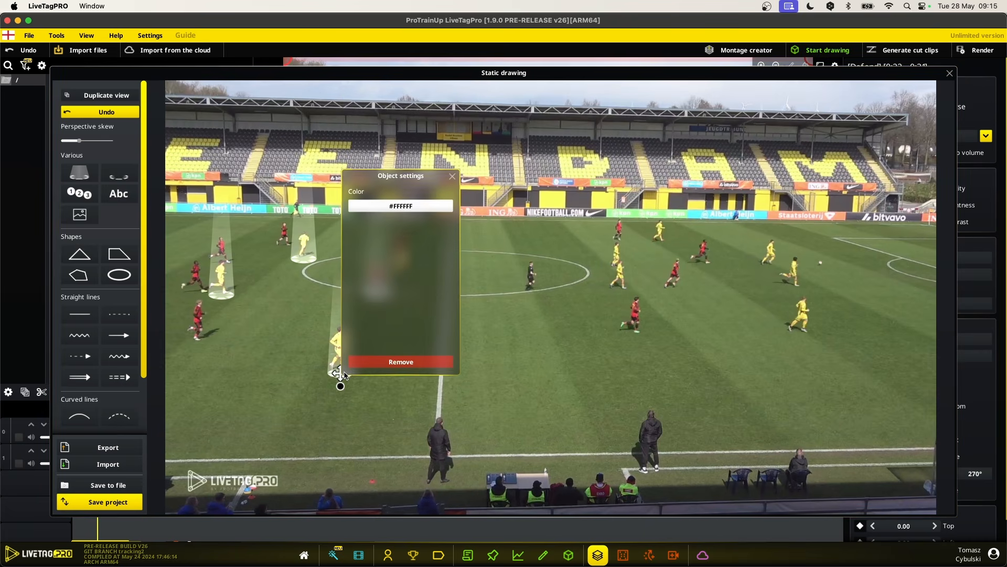
click(404, 206)
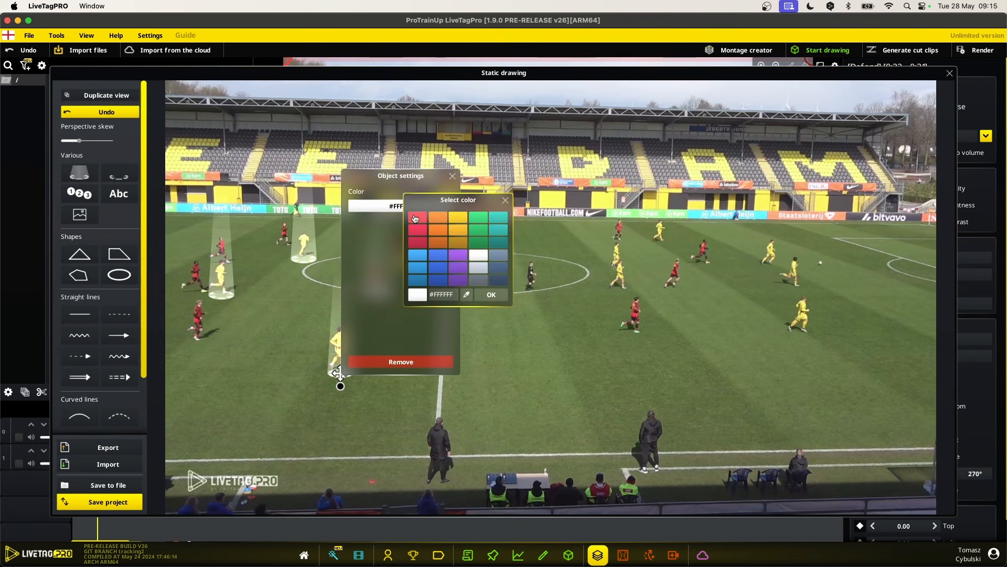
click(461, 231)
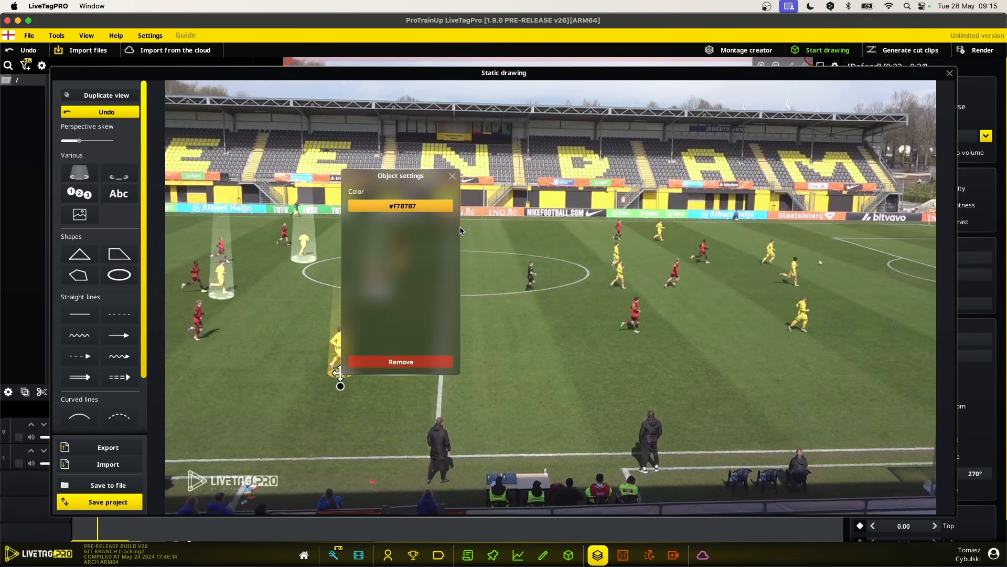
click(452, 176)
- Draw a straight solid arrow from the player in the yellow spotlight to the red player across the halfway line, keeping its default style
drag(340, 373, 622, 333)
click(119, 334)
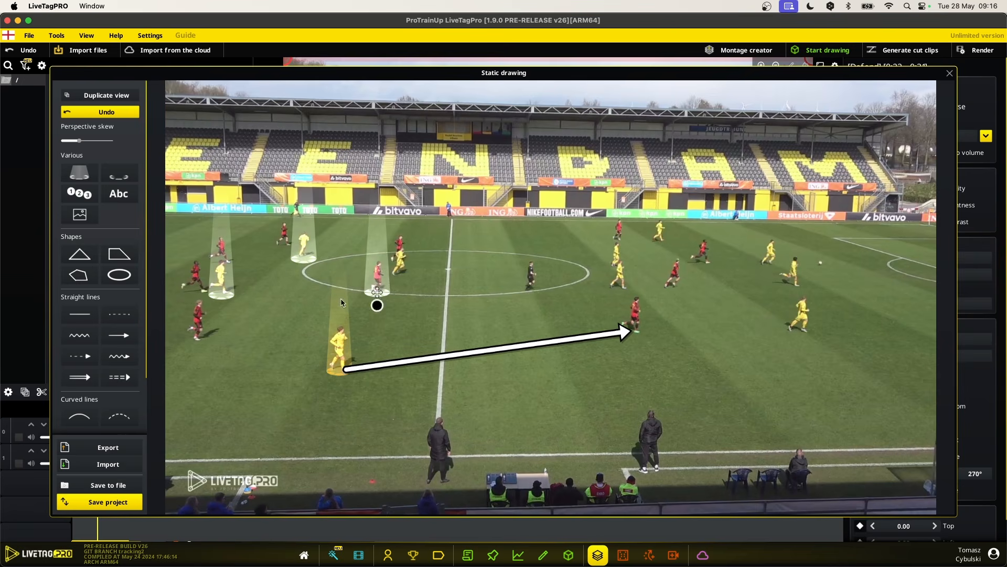
click(527, 347)
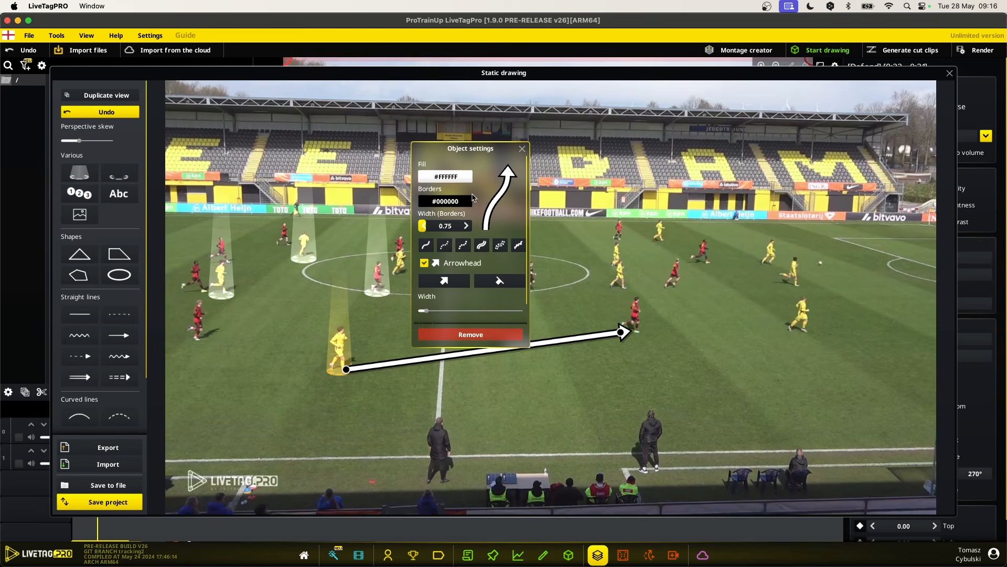
click(522, 148)
- Add a triangle and place its corners at the feet of the three spotlighted yellow players
click(84, 256)
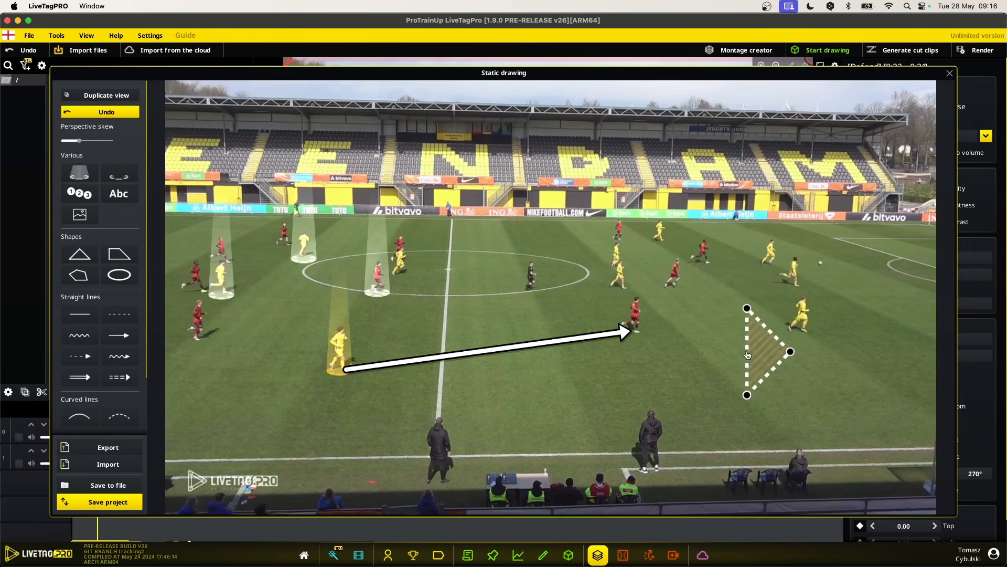
click(222, 338)
drag(265, 334, 345, 367)
drag(221, 378, 305, 258)
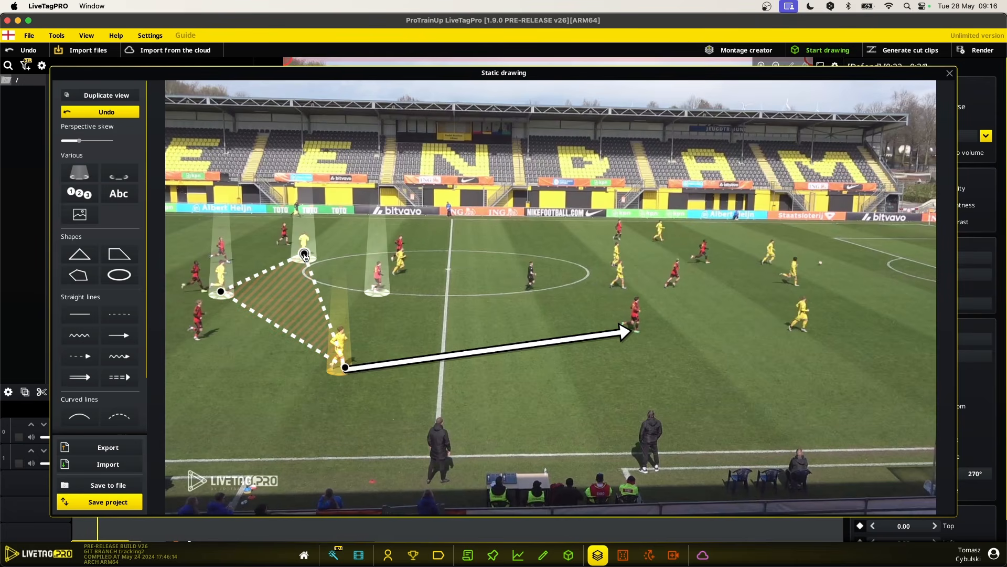
- Color the spotlight at the triangle's farthest corner red and save the static drawing into the montage
right_click(304, 259)
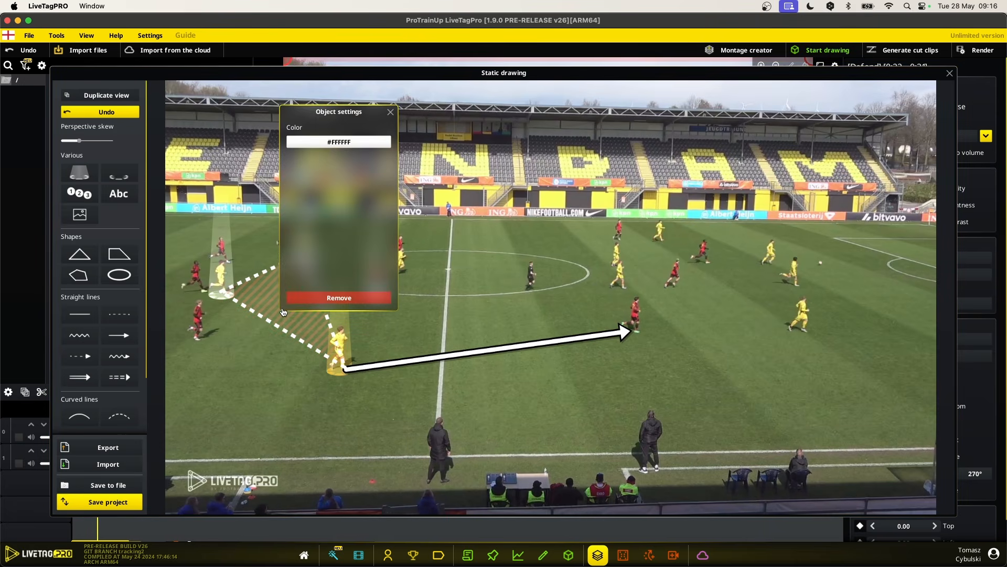
click(332, 152)
click(346, 135)
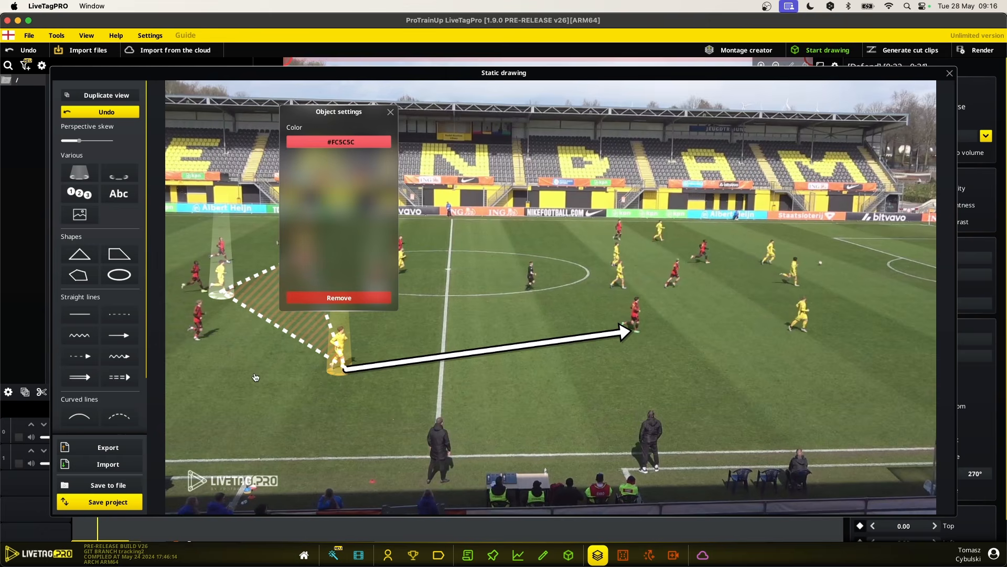
click(338, 382)
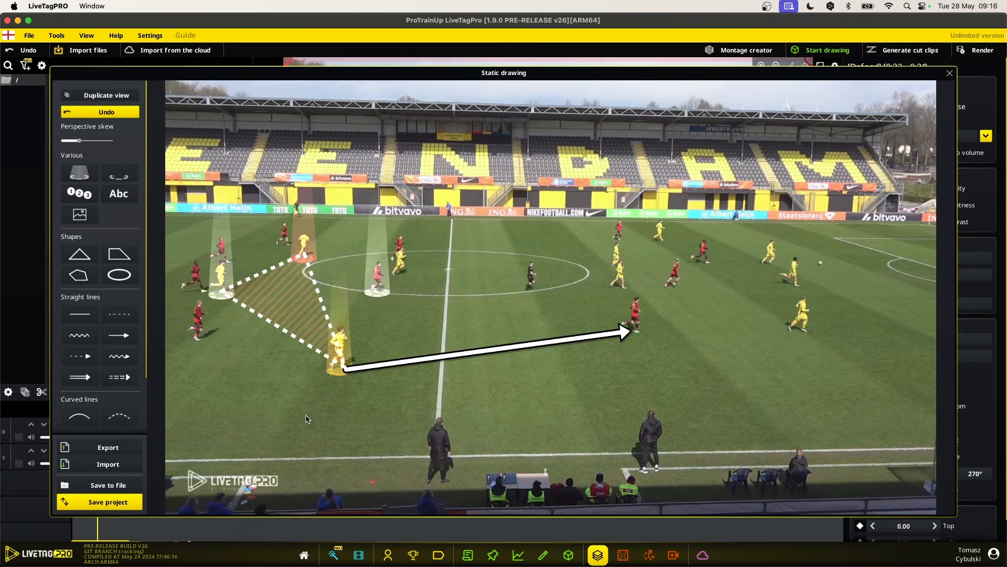
click(91, 502)
key(Return)
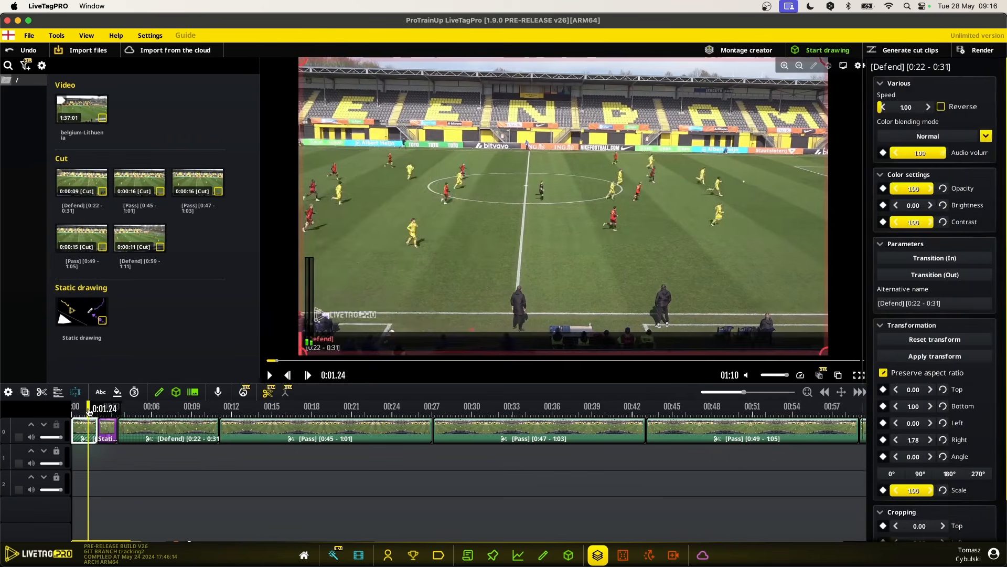
- Play the montage from the end of the first Defend cut through the static drawing into the following cut
click(93, 420)
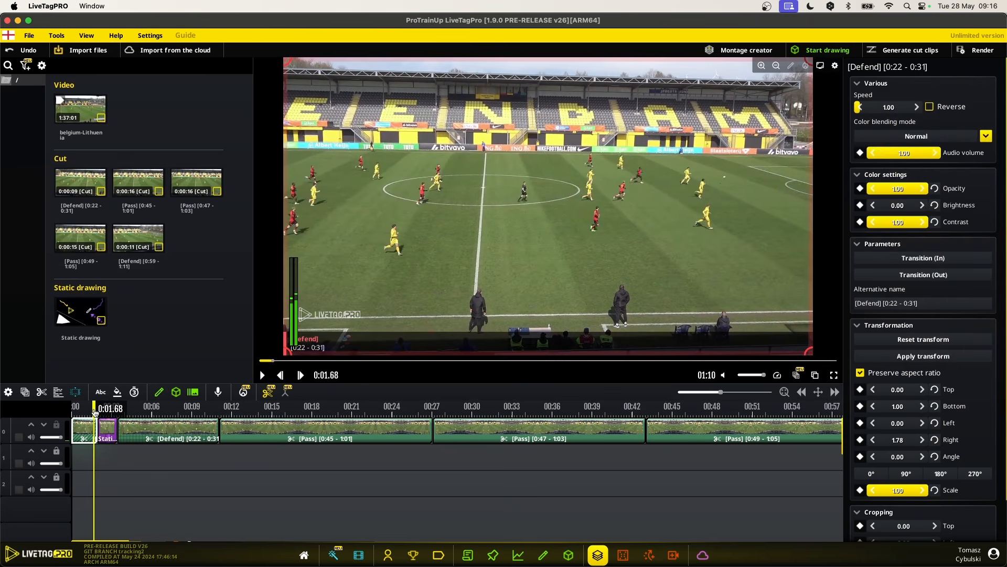
mouse_move(94, 412)
mouse_down()
mouse_move(117, 414)
mouse_move(93, 415)
mouse_up()
key(space)
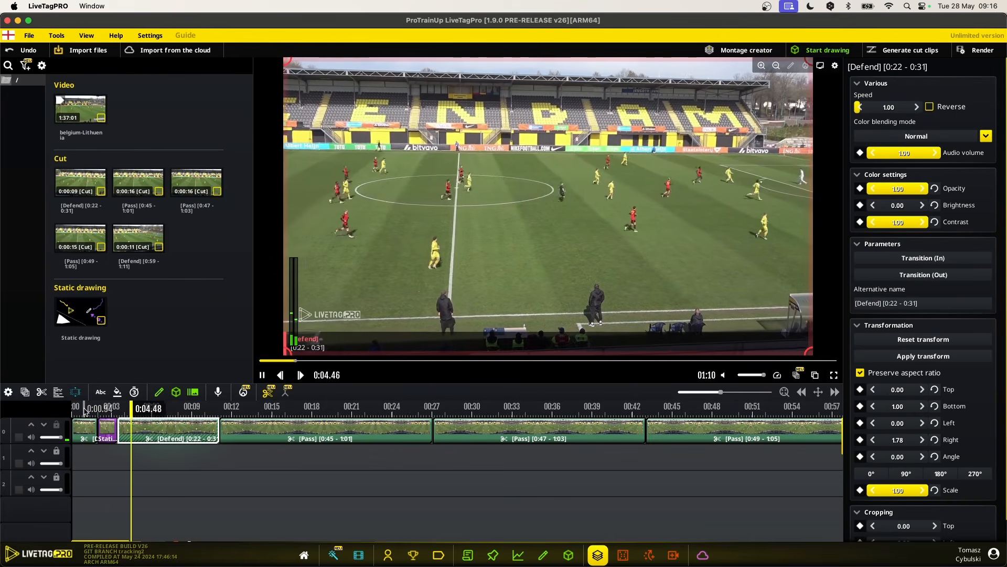
key(space)
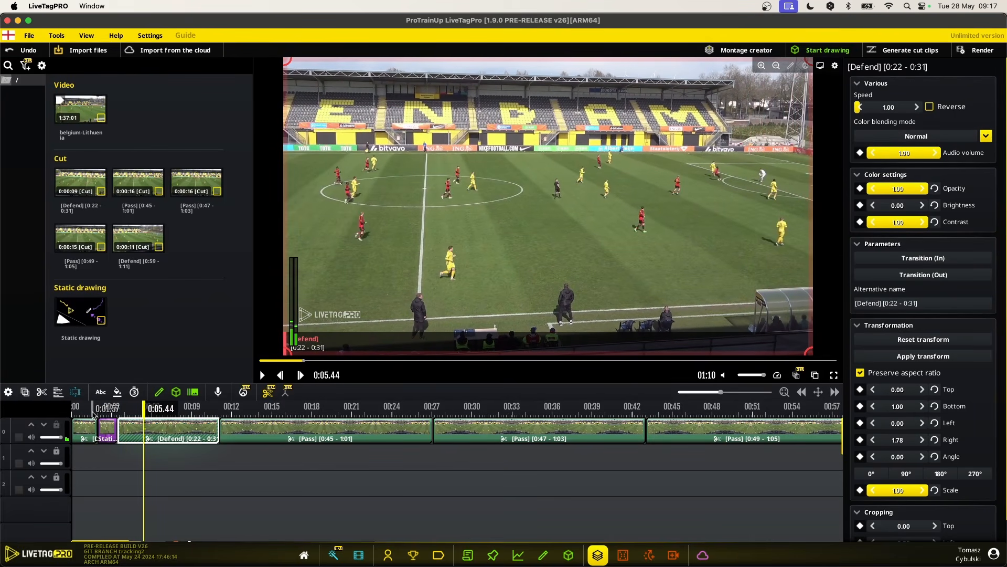
- Lengthen the static drawing on the timeline to about 4 seconds and play the montage across it
click(118, 433)
drag(124, 433, 153, 437)
click(90, 412)
key(space)
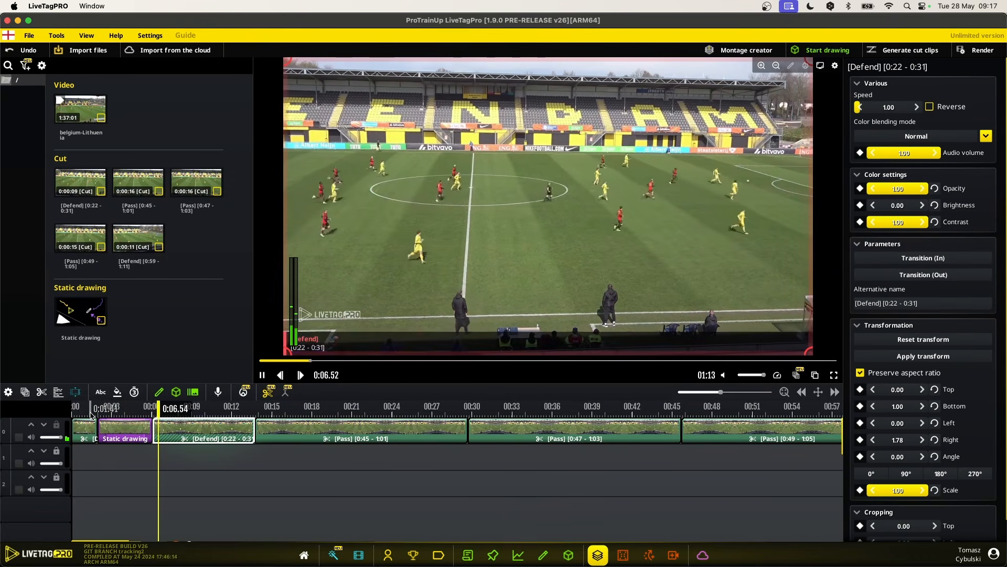
key(space)
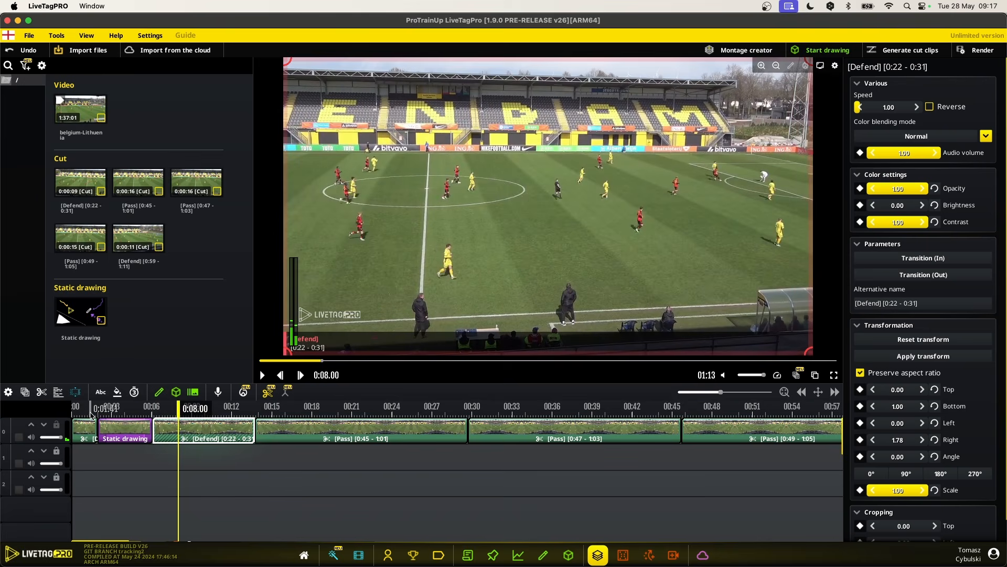
- Start a 3D drawing at 0:08.92 and correct the pitch mapping where the halfway line meets the near touchline, then accept it
key(space)
key(space)
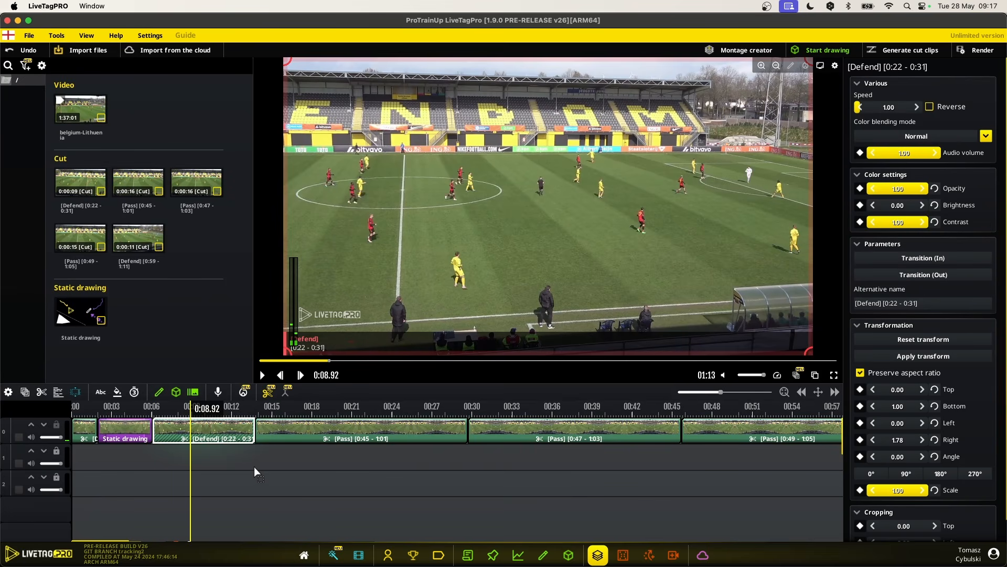
click(177, 393)
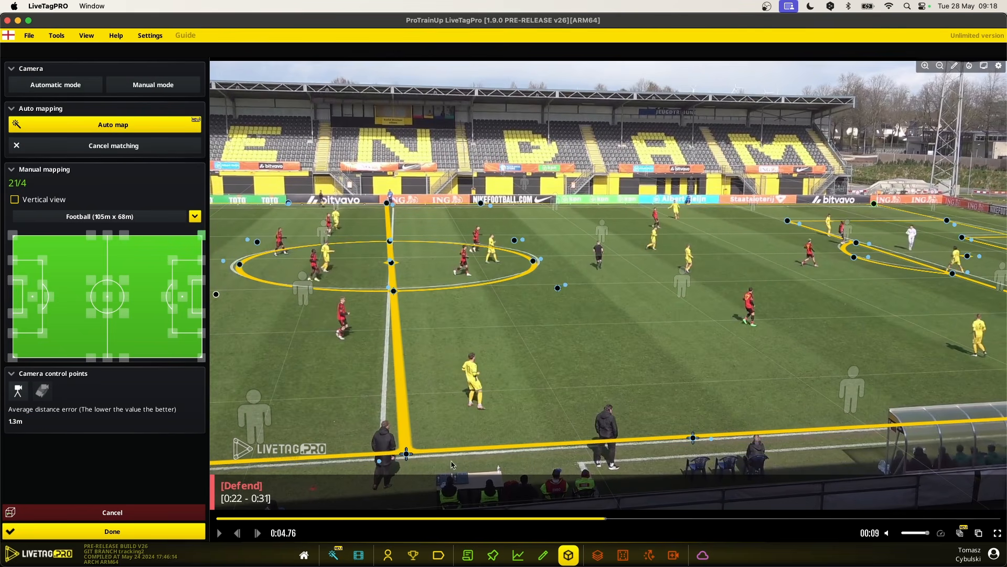
drag(407, 454, 382, 462)
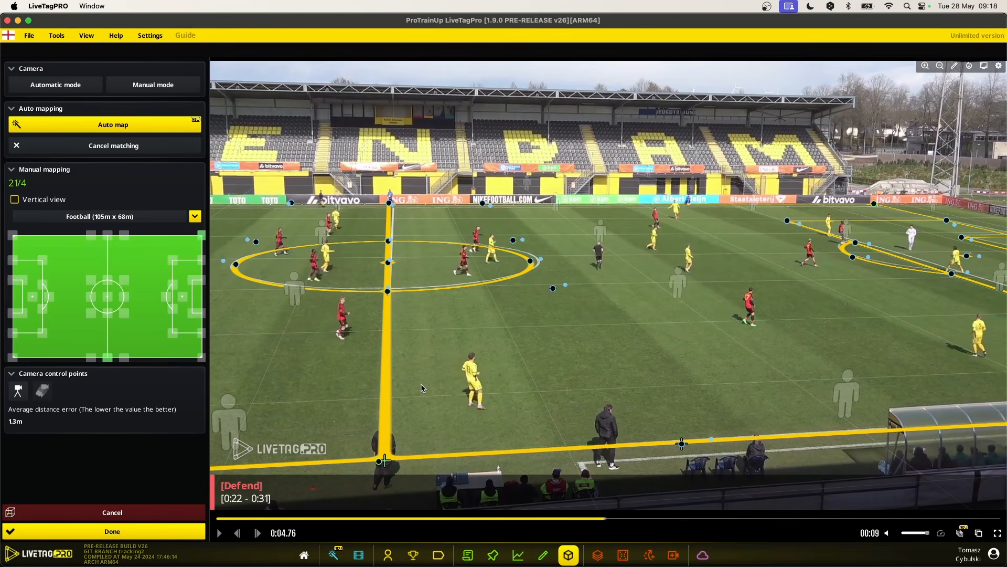
click(163, 536)
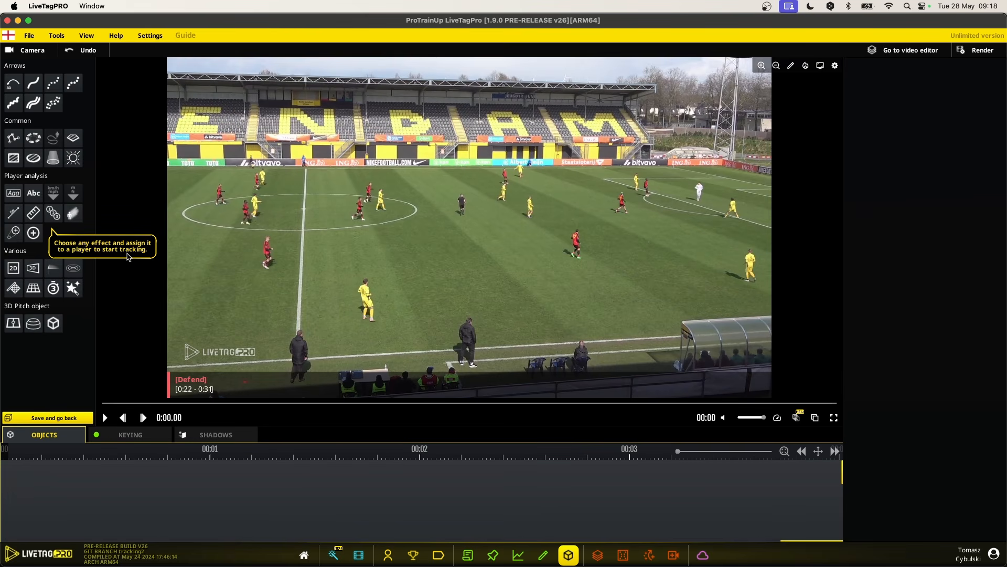
- Add a highlight spotlight and attach it to the yellow player closest to the camera
click(53, 158)
drag(208, 141, 451, 272)
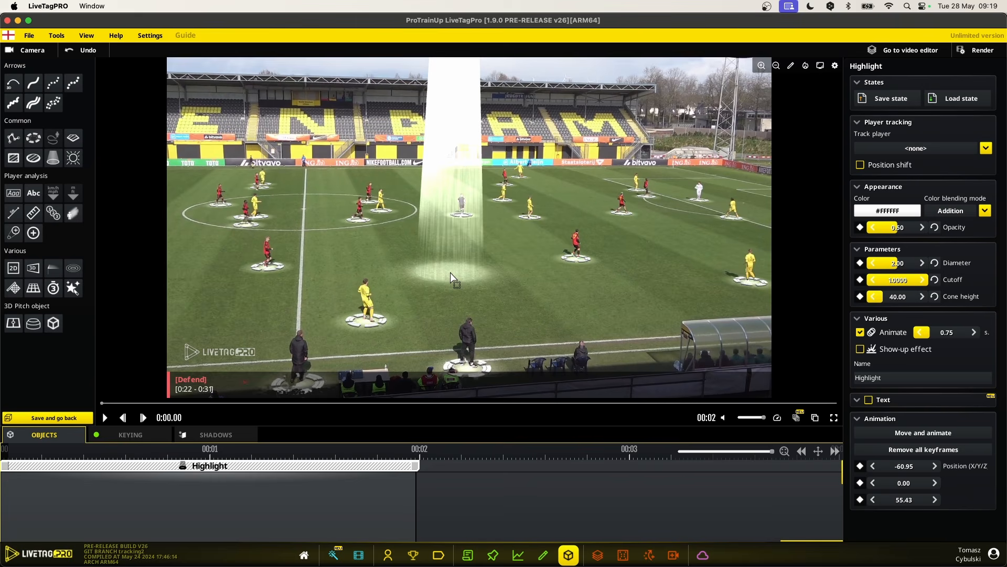
drag(449, 272, 364, 324)
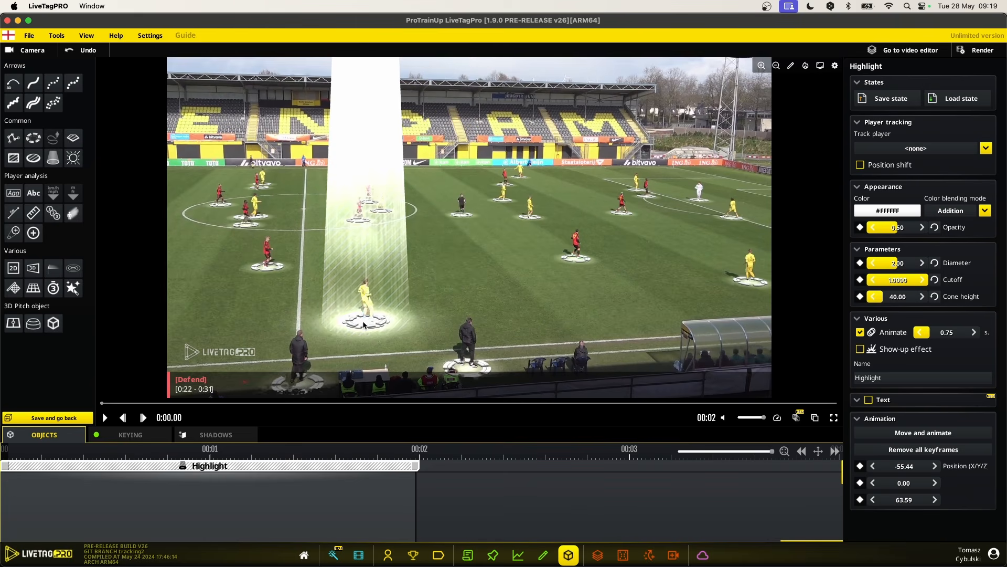
click(365, 324)
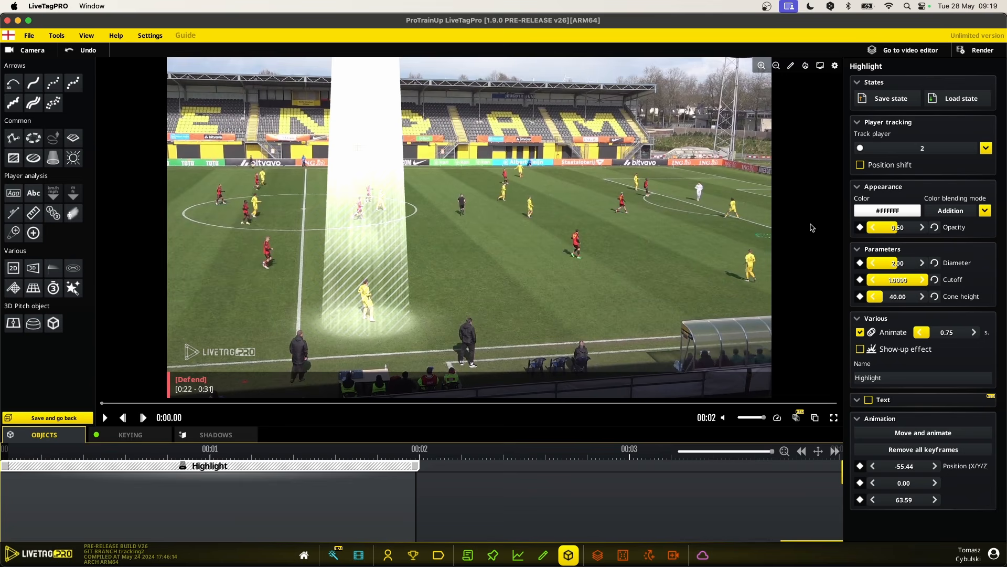
- Color the highlight golden yellow and set its diameter to 1.21, cutoff to 0.9650 and cone height to 21.25
click(911, 217)
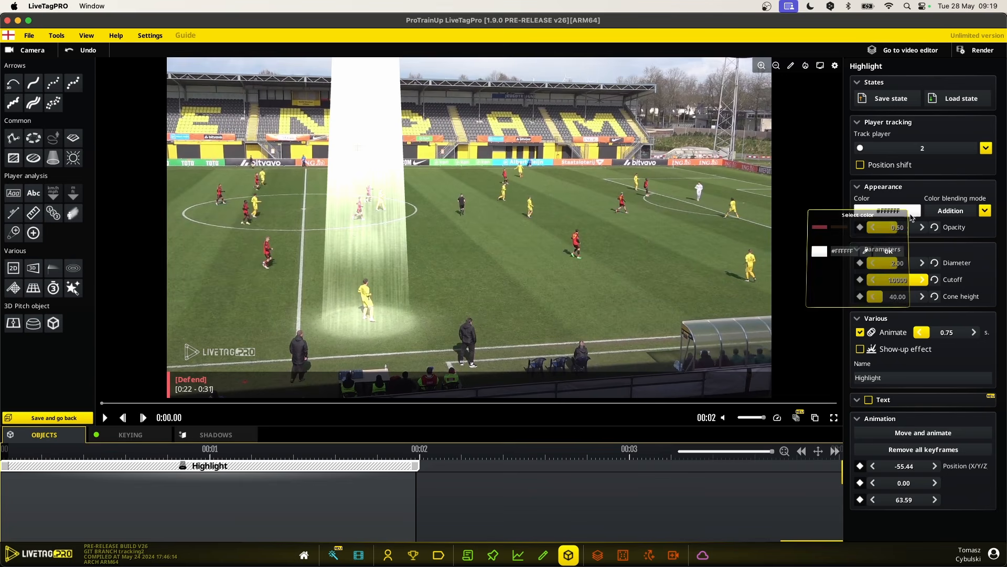
click(858, 230)
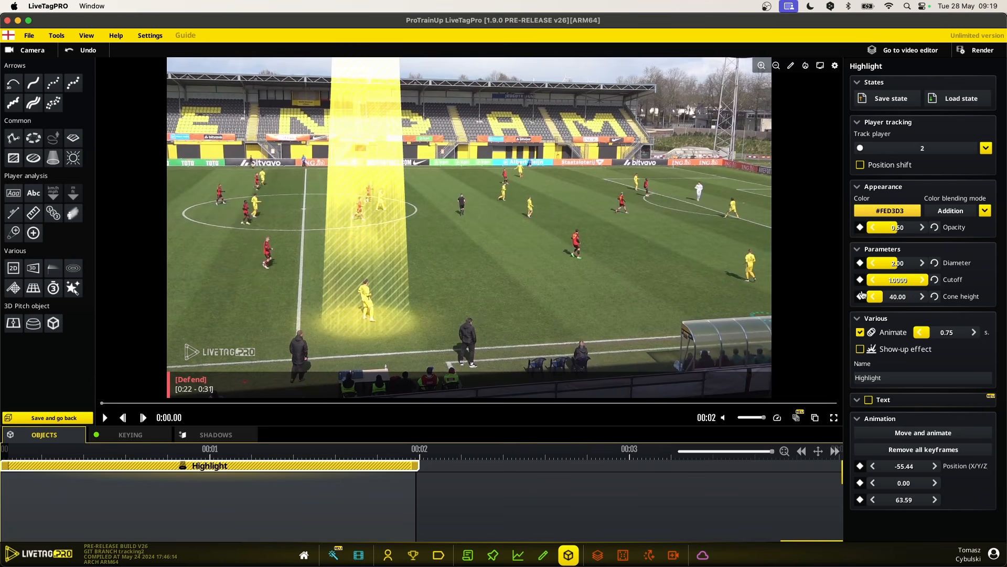
drag(908, 265, 898, 263)
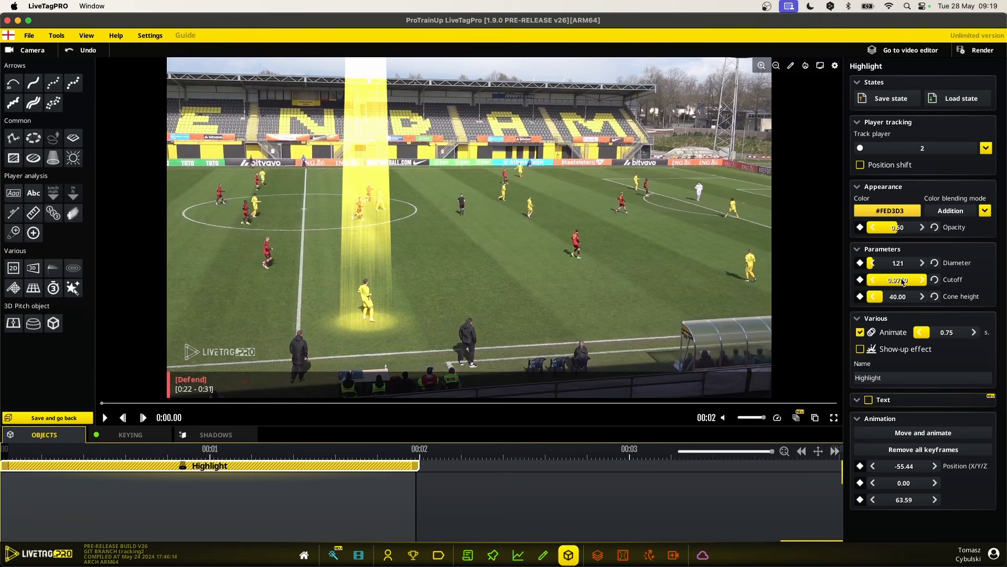
drag(897, 295, 890, 300)
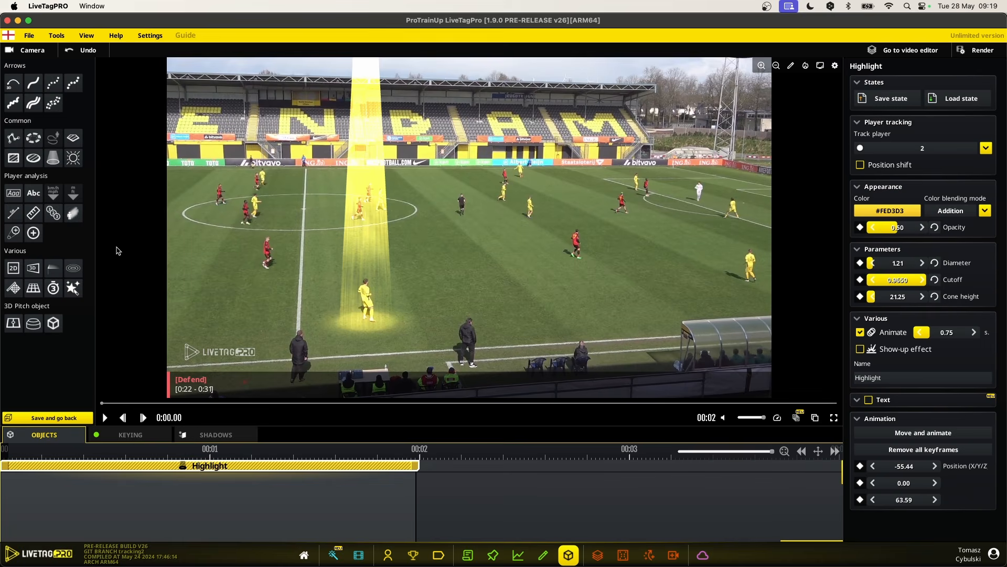
- Add lines connecting the four red defenders, from the farthest one near the penalty area to the one beside the halfway line
click(33, 163)
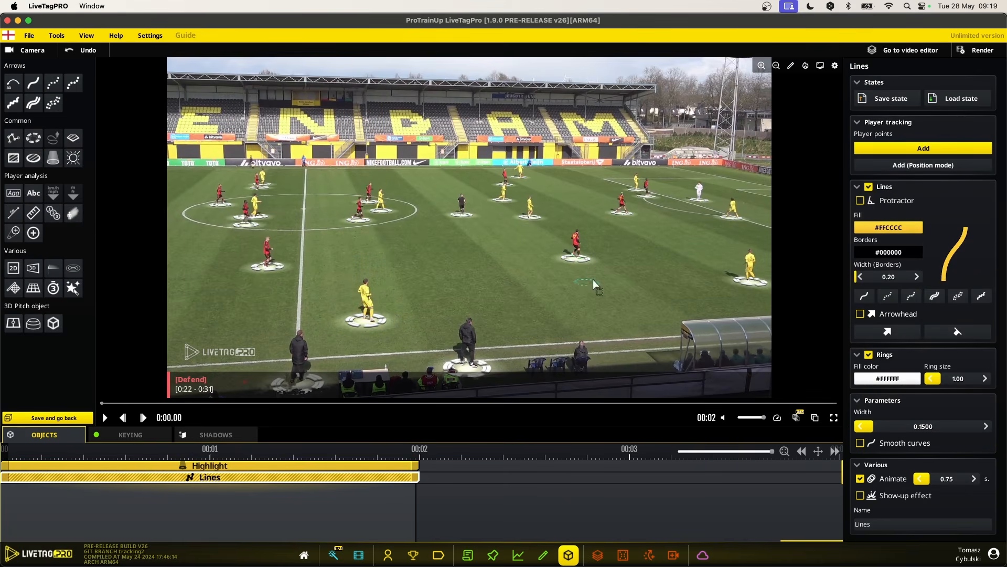
click(646, 197)
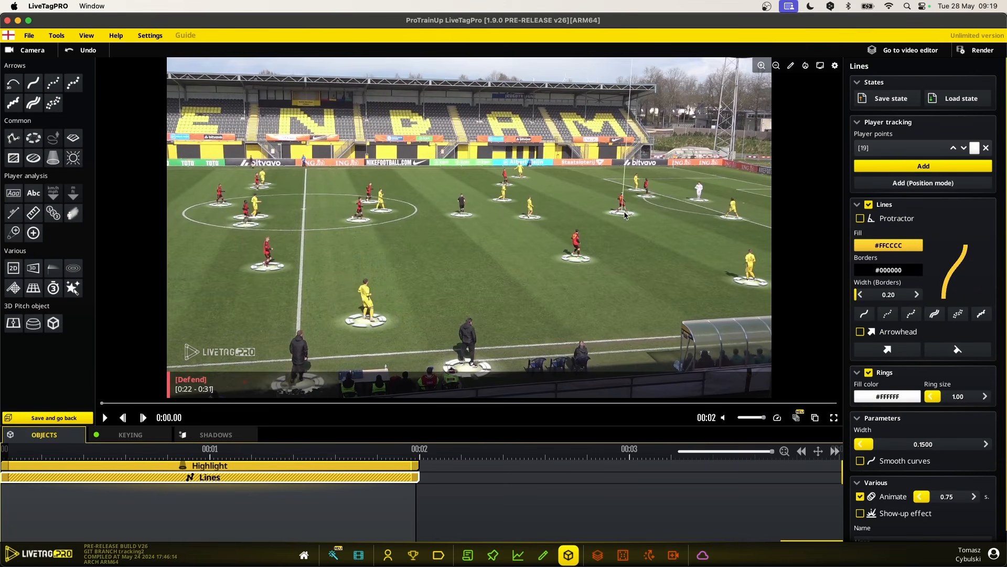
click(623, 212)
click(588, 249)
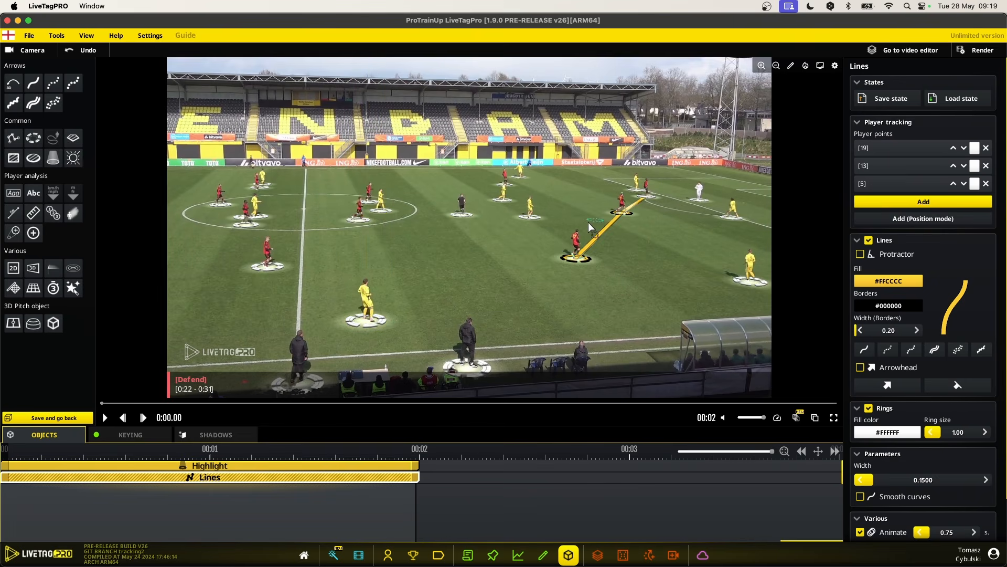
click(269, 260)
- Shift and trim the lines on the timeline to run from about 1.6 to 3.3 seconds, and play the drawing from the start
drag(149, 480, 232, 482)
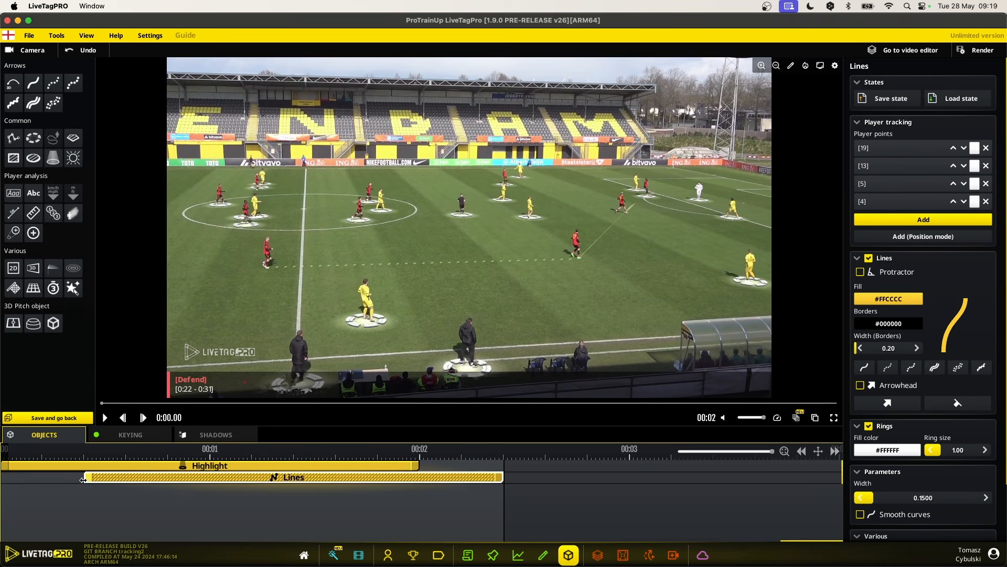
drag(86, 478, 425, 474)
click(10, 452)
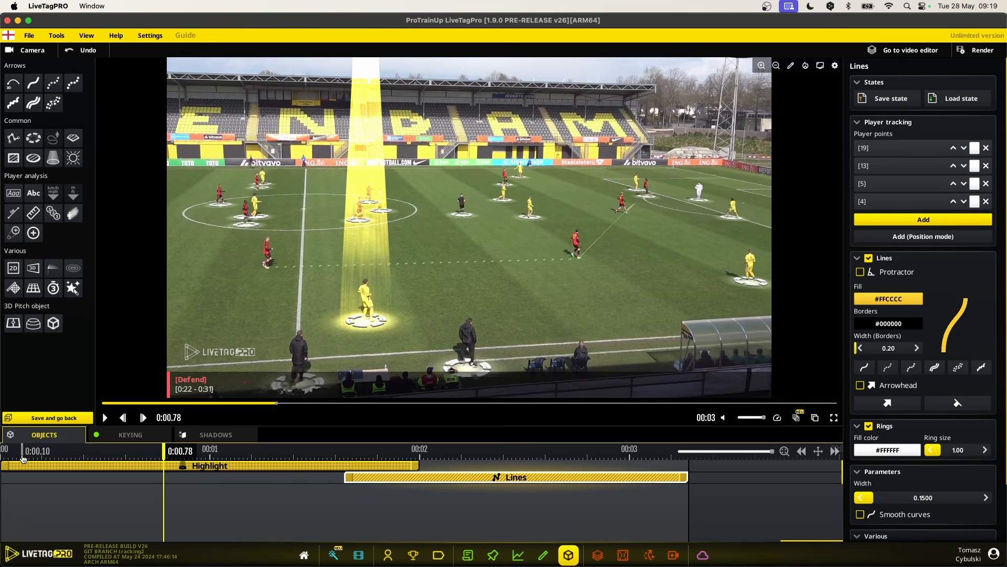
key(space)
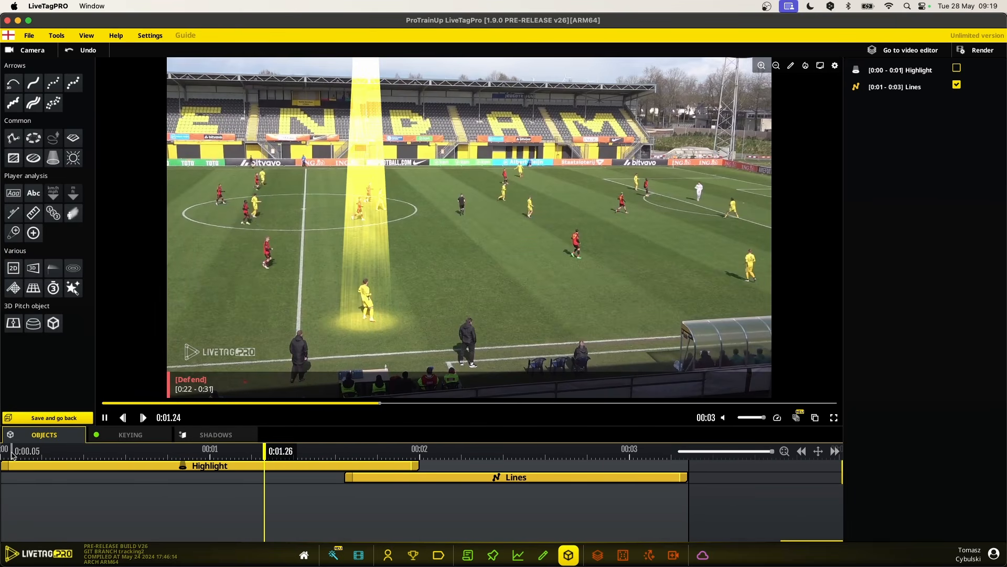
key(space)
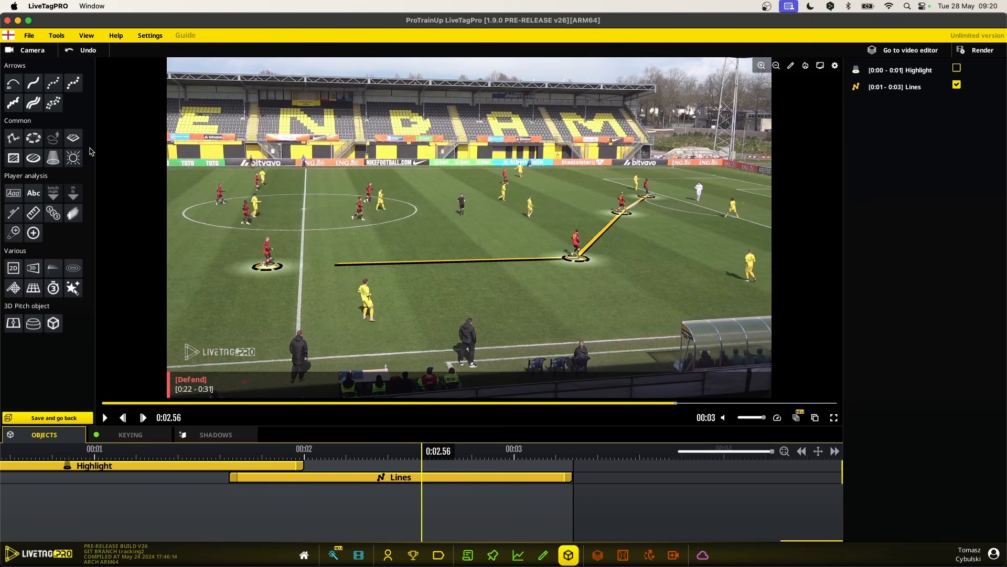
- Add a polygon at 0:02.56 joining the three central yellow players and enable distance measurement on its sides
click(73, 138)
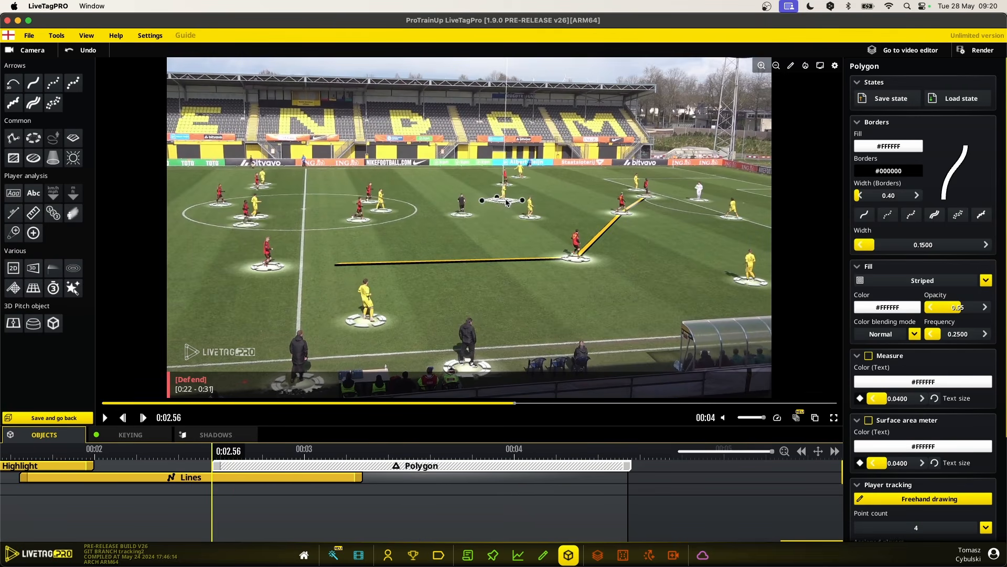
click(380, 211)
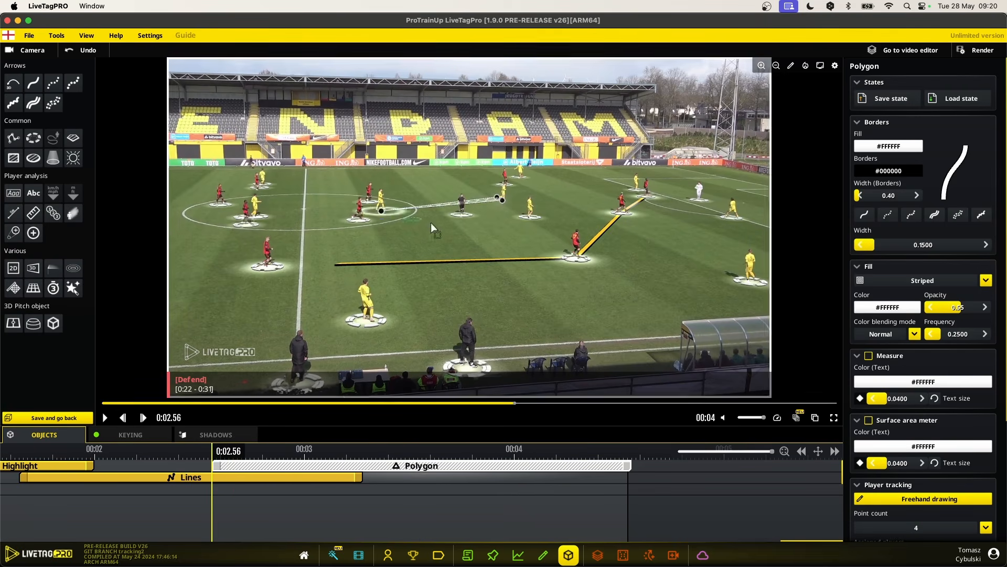
click(530, 218)
click(867, 355)
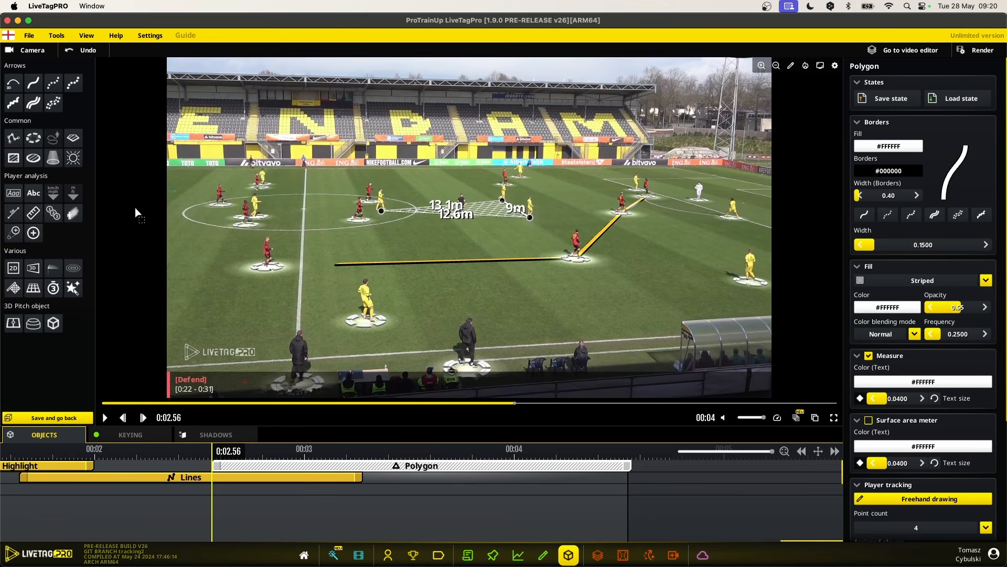
- Add a distance measurement between the yellow player near the halfway line and the yellow player beside the dugout, both nearest the touchline
click(34, 219)
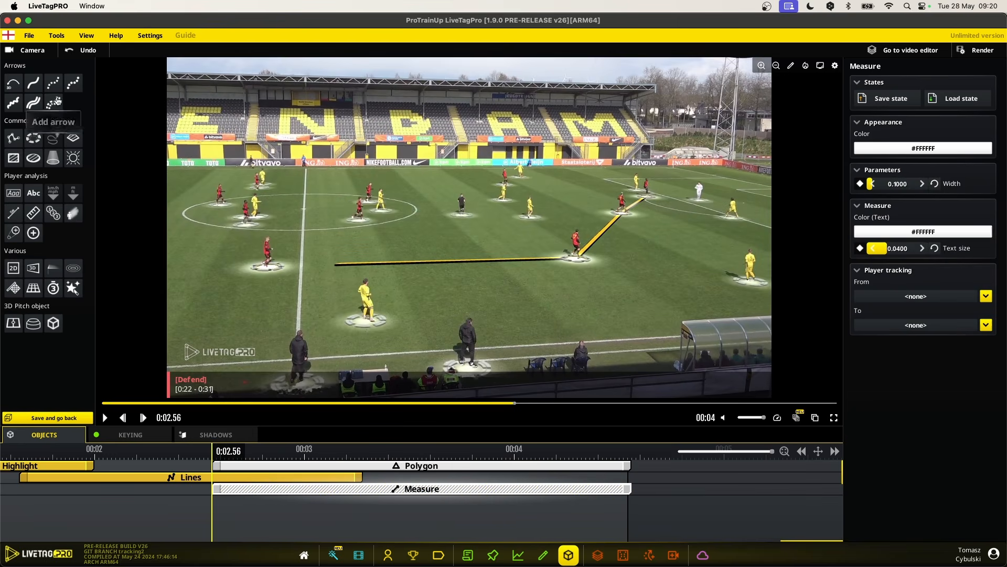
click(366, 314)
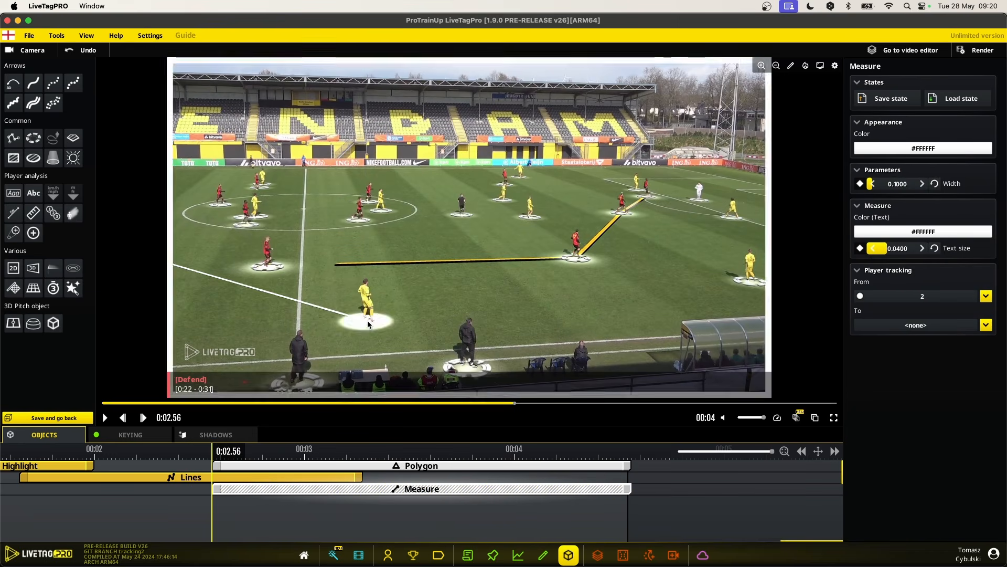
click(752, 282)
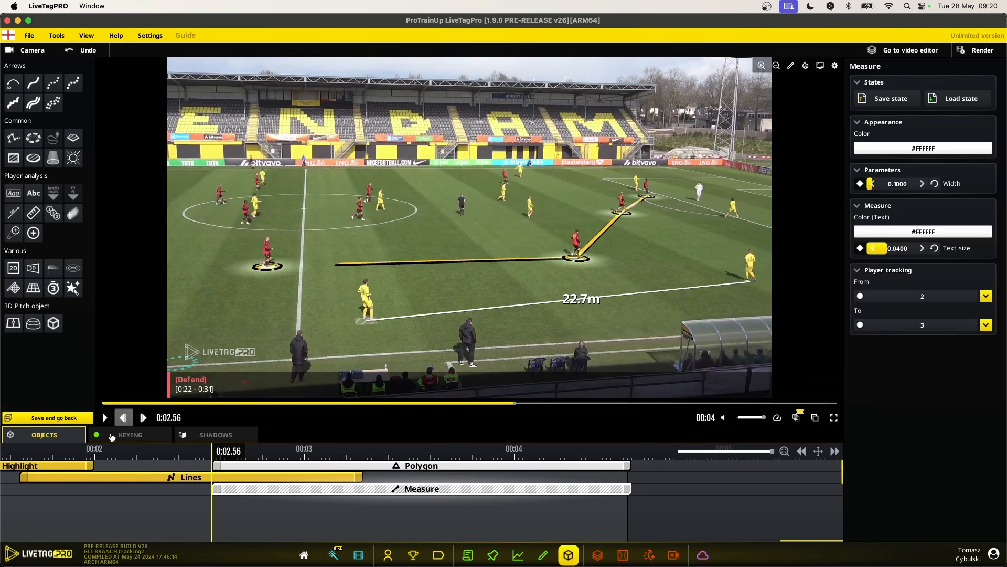
- Draw a striped rectangle at 0:01.02 around the red player in midfield, reaching to the dugout, and set its fill colour to #FC5C5C
drag(28, 455, 1, 456)
key(space)
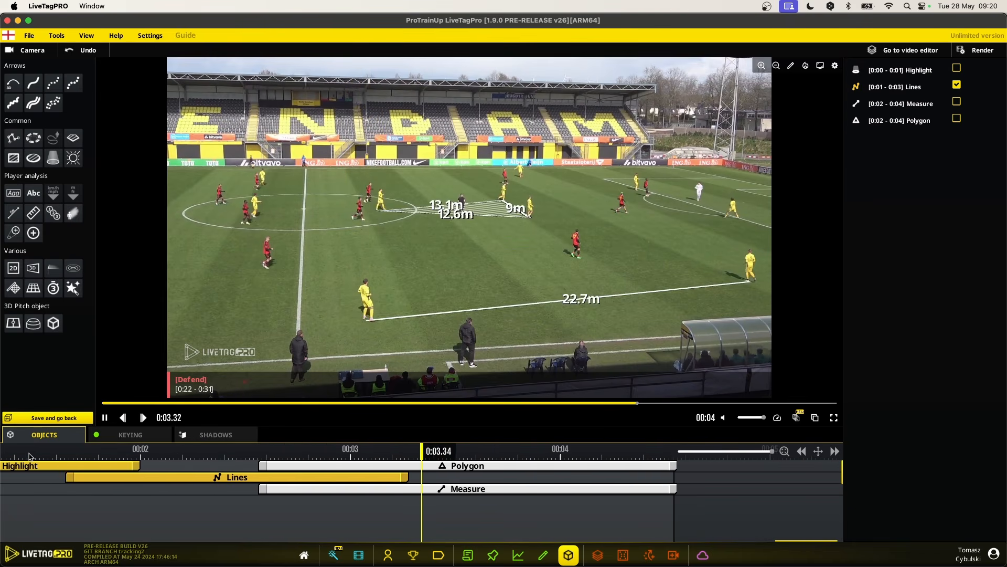
key(space)
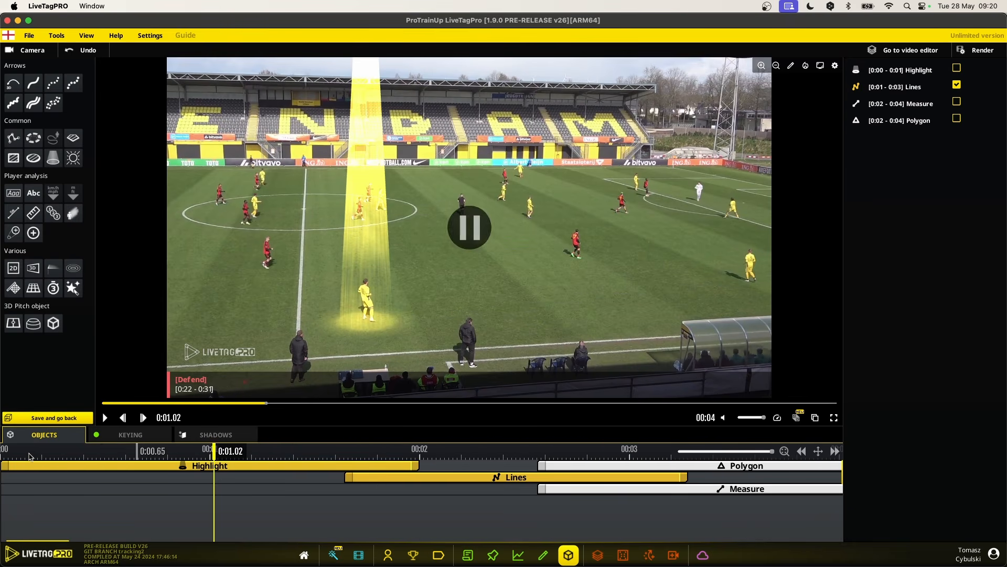
click(22, 158)
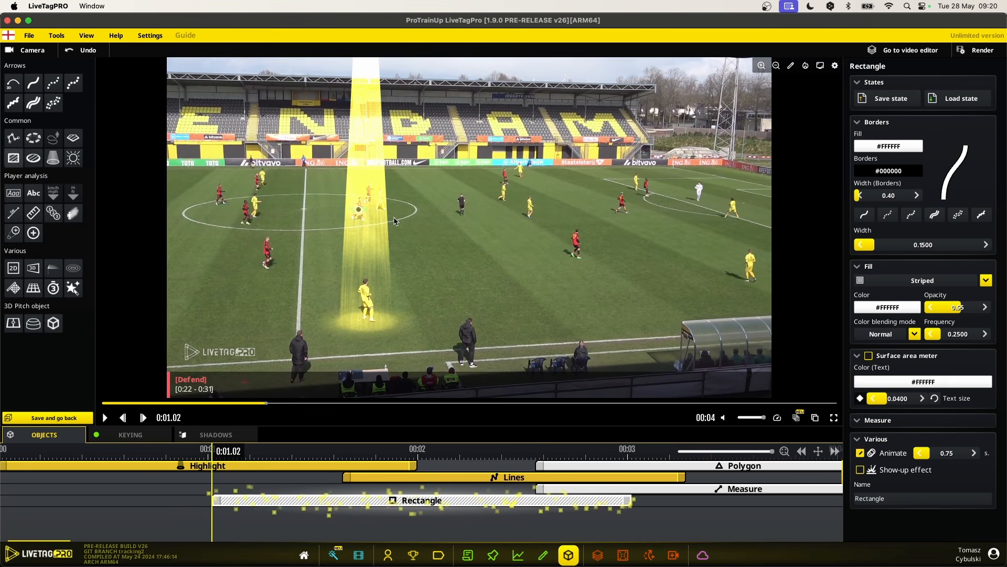
drag(457, 215, 763, 328)
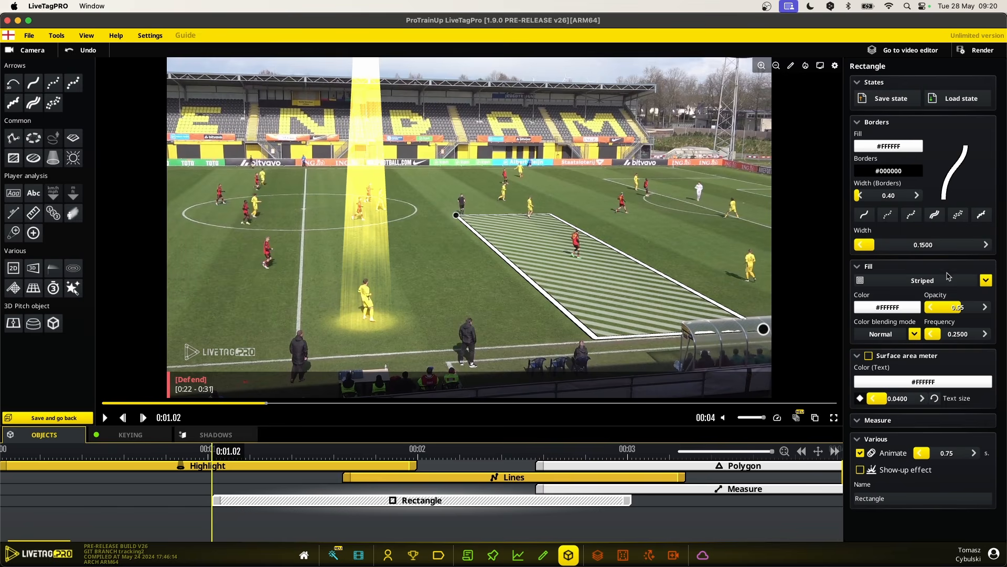
click(887, 307)
click(812, 226)
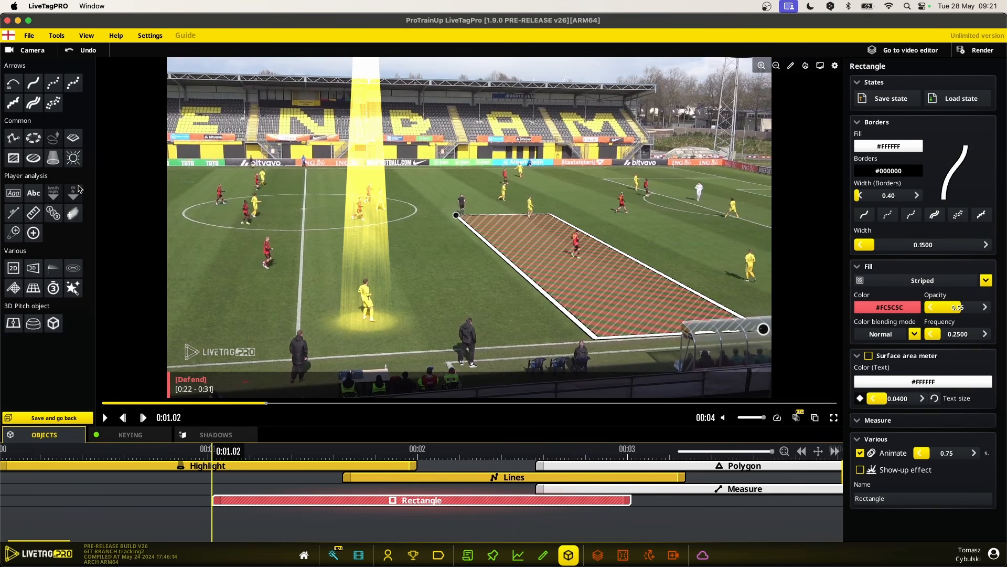
- Draw a striped circle on the pitch around the red player beside the halfway line
click(35, 160)
drag(220, 247, 274, 269)
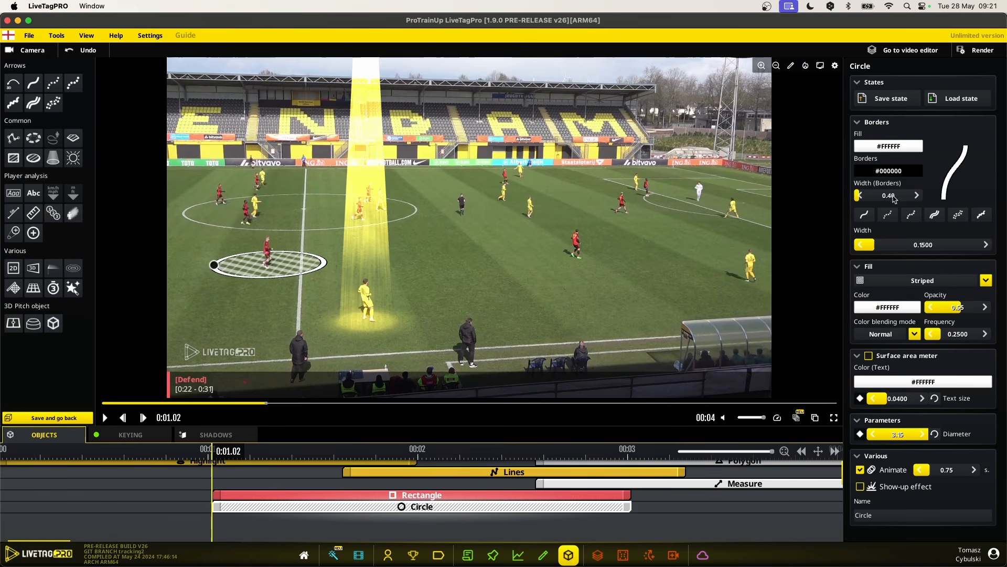
- Play the clip up to 0:00.76 and add a ring under yellow player 8 near the penalty area
click(114, 458)
key(space)
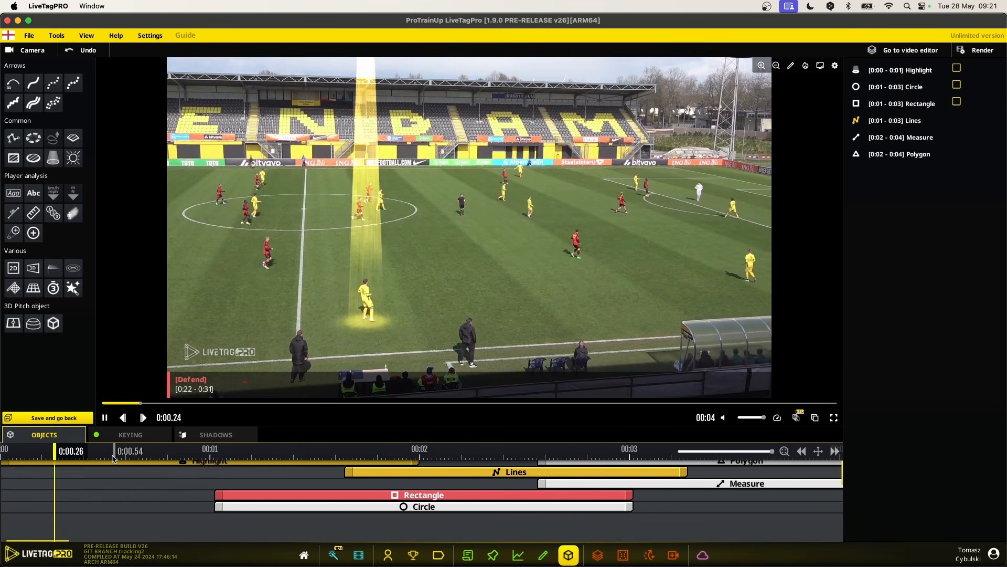
key(space)
click(34, 137)
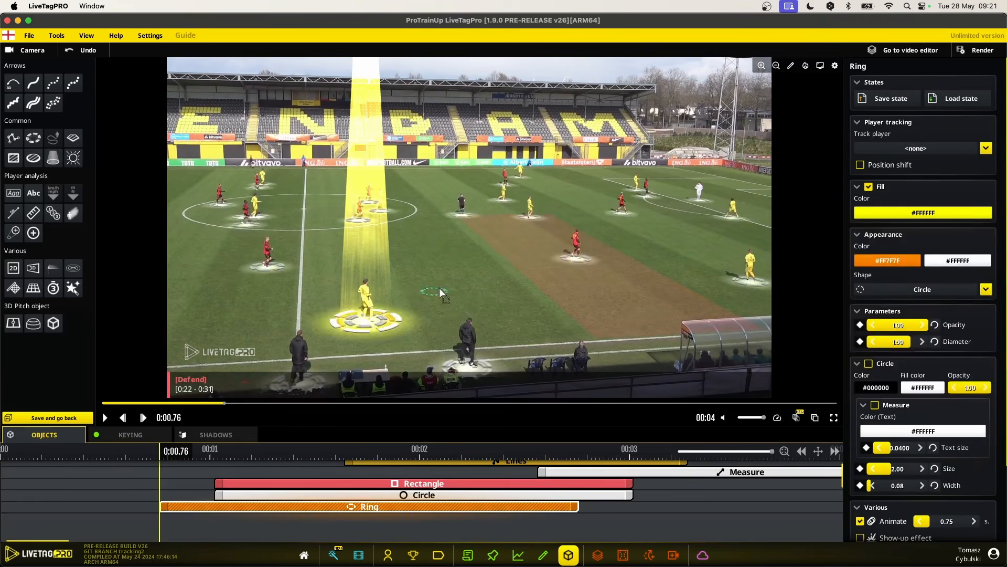
click(731, 215)
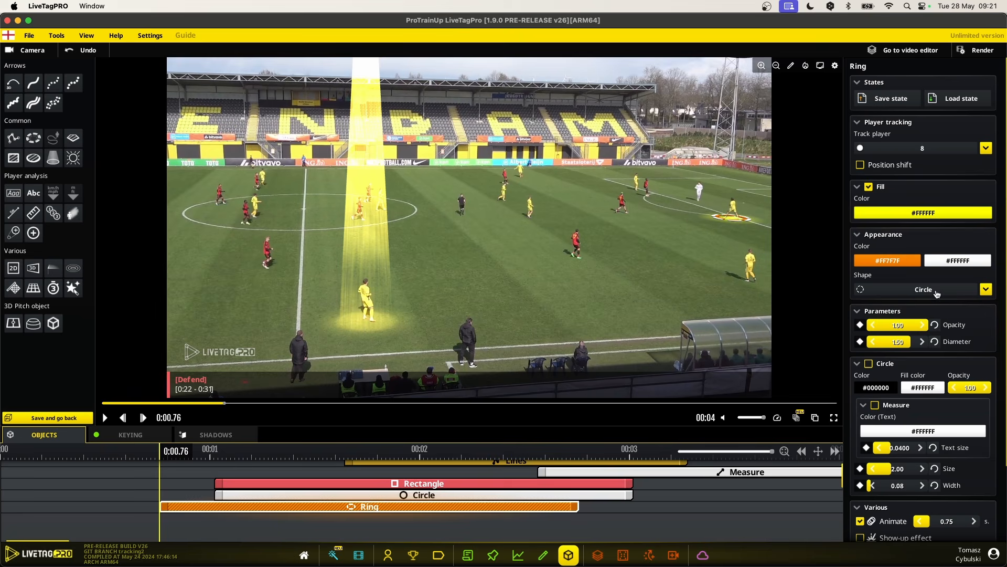
- Change the ring's shape to Cross and its second appearance colour to #FC5C5C
click(937, 293)
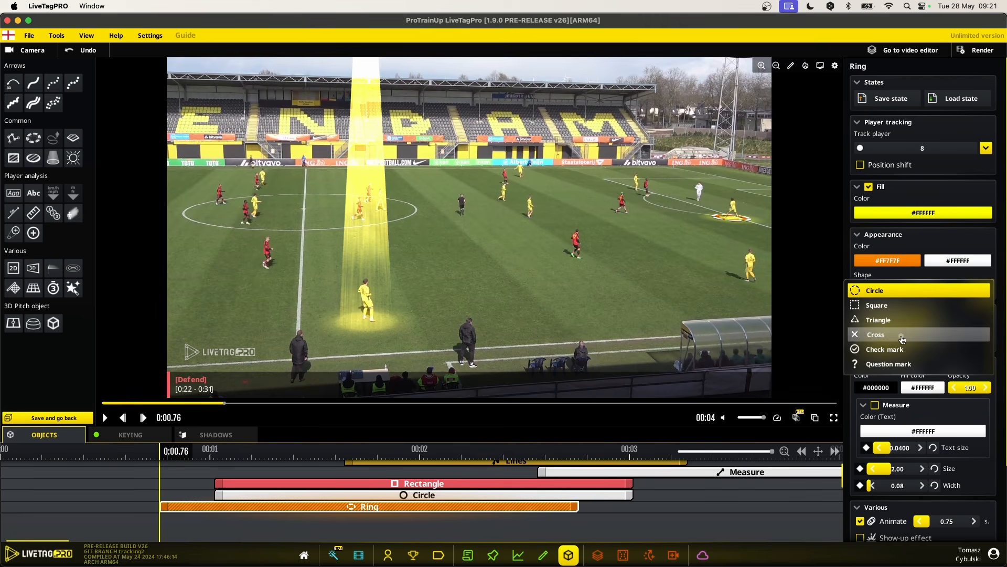
click(902, 339)
click(950, 258)
click(859, 270)
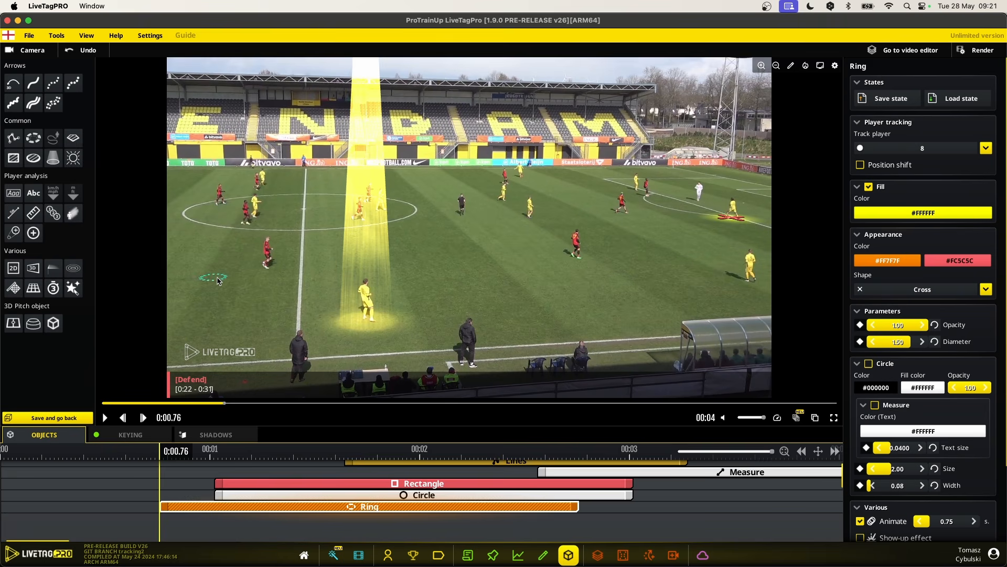
- Add a ghost to yellow player 8 at 0:02.68 and place its target position on the pitch in front of the dugout
drag(550, 451, 565, 458)
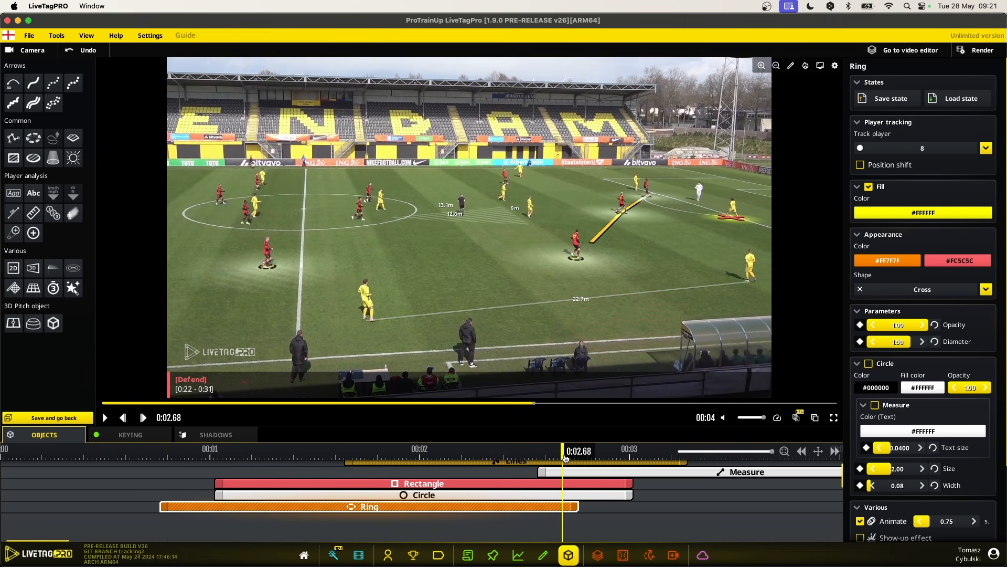
click(74, 214)
click(731, 215)
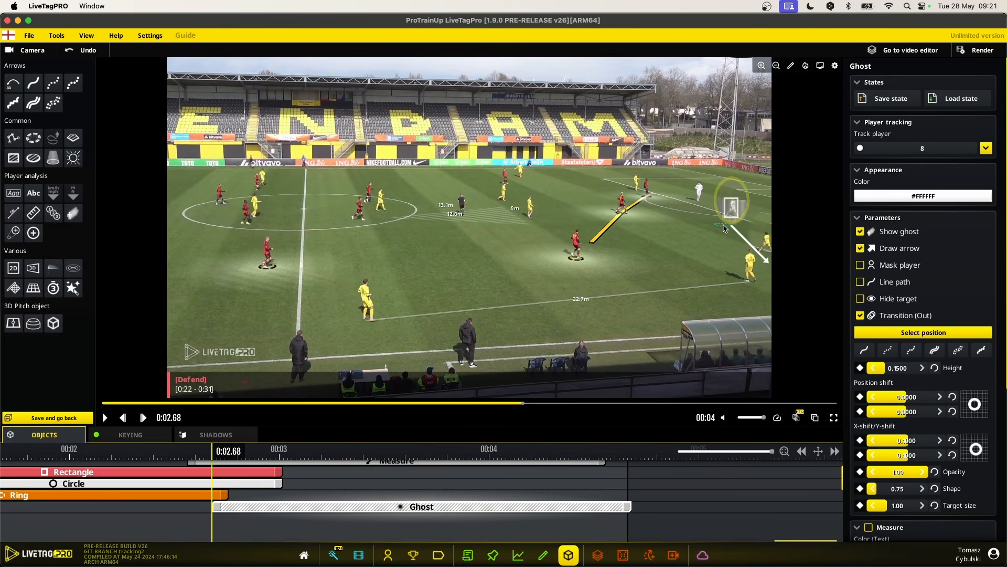
click(924, 333)
click(674, 268)
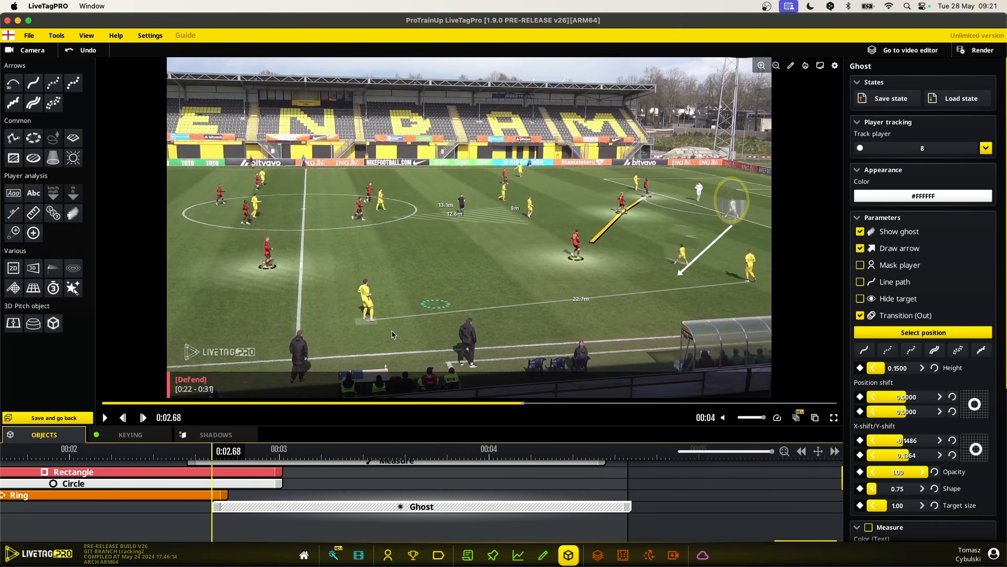
- Play back the drawings and add a 2D arrow at 0:01.04 between the red midfield player and the highlighted yellow player
drag(27, 453, 41, 456)
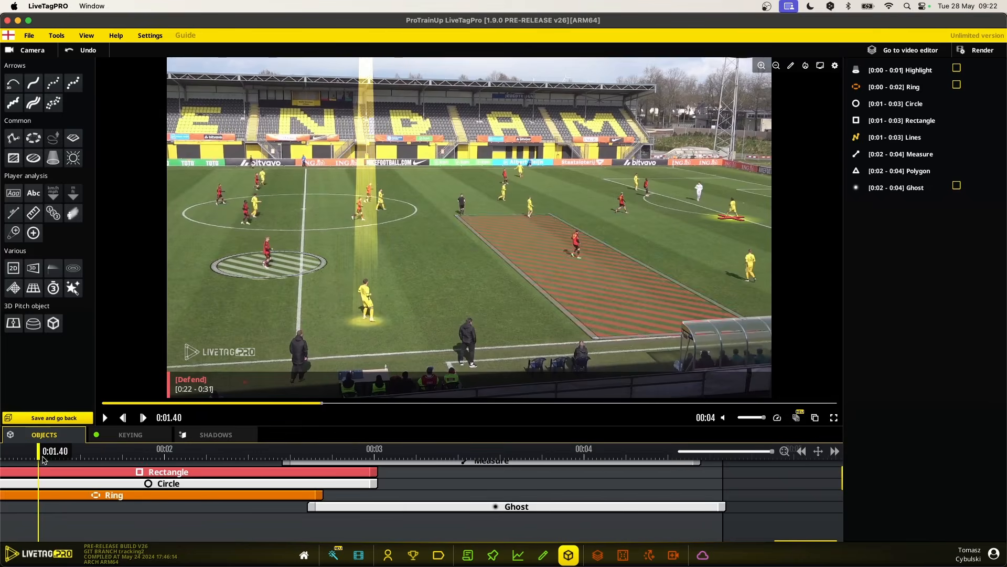
key(space)
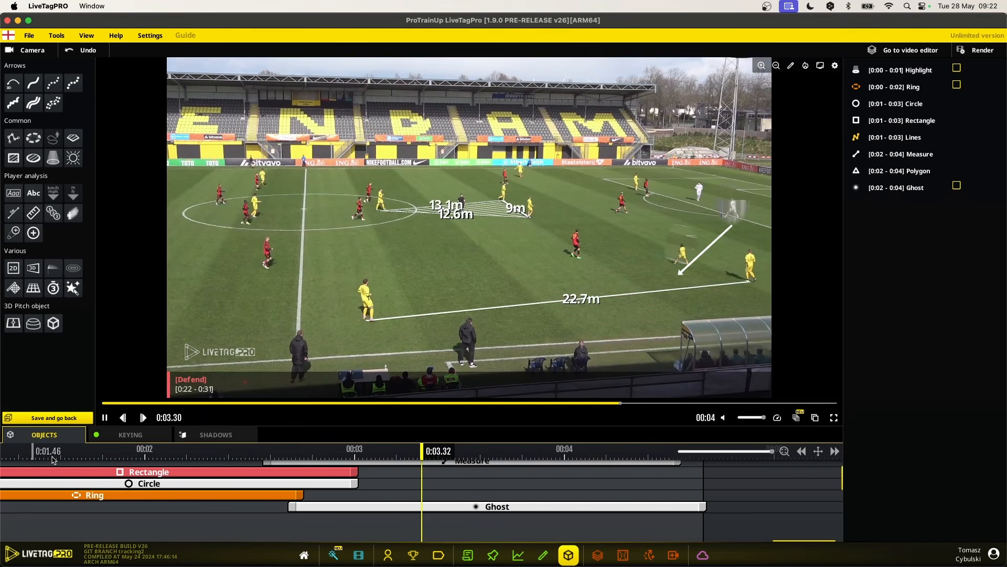
key(space)
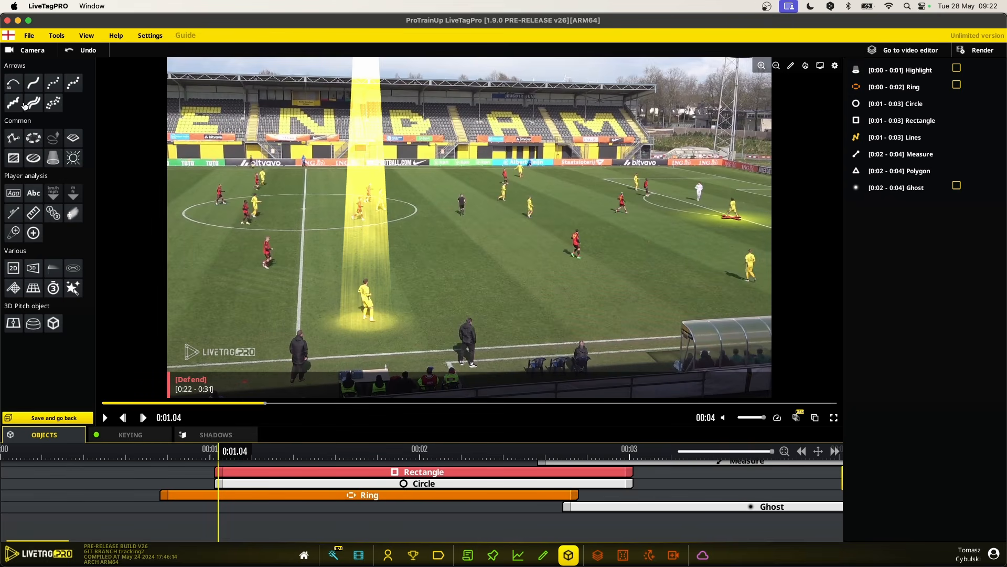
click(34, 85)
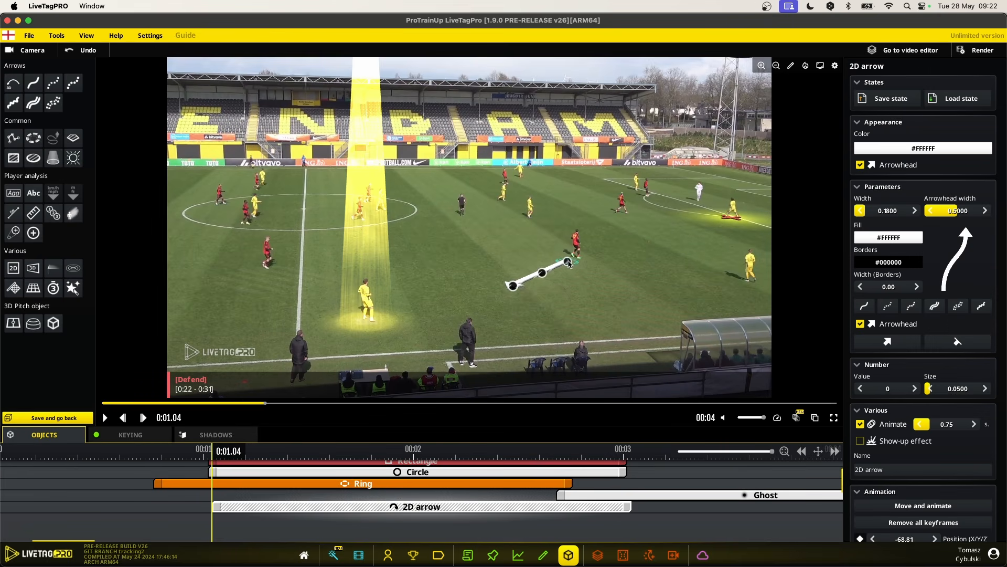
drag(569, 261, 376, 317)
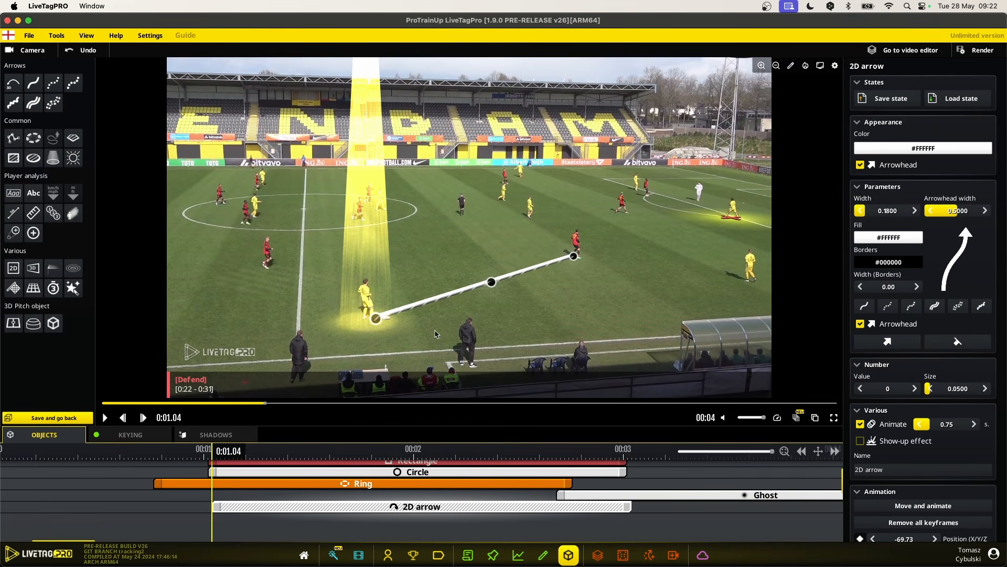
- At 0:01.48, set the keying hue threshold to 12% and saturation threshold to 20%, and check the effect on the drawn objects
click(347, 452)
drag(348, 455, 307, 468)
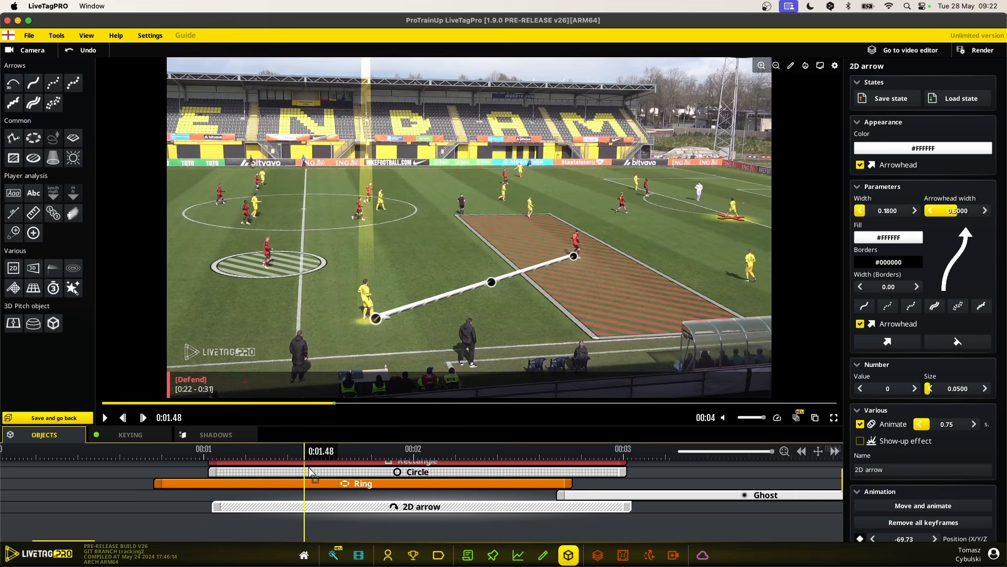
click(130, 435)
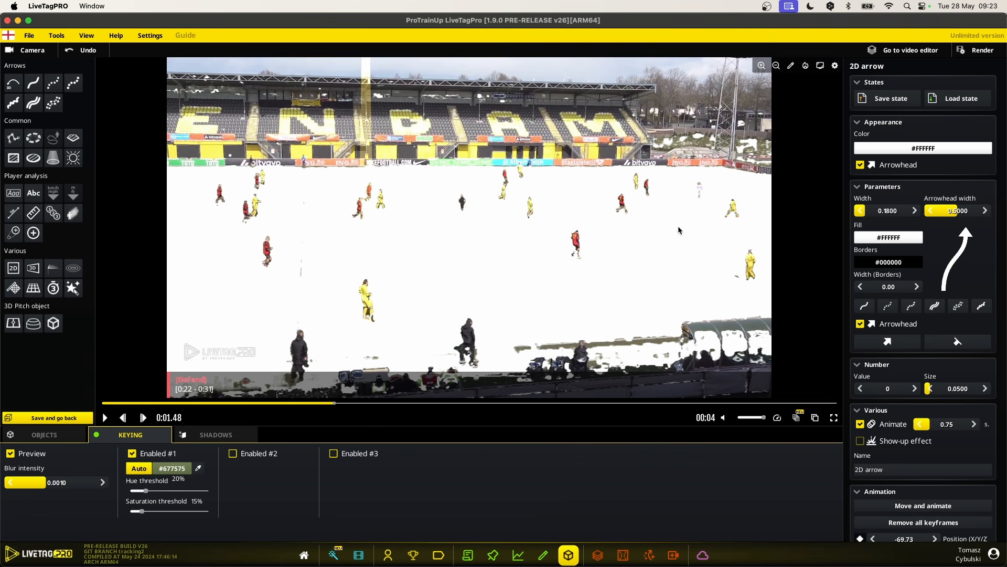
drag(146, 493, 147, 513)
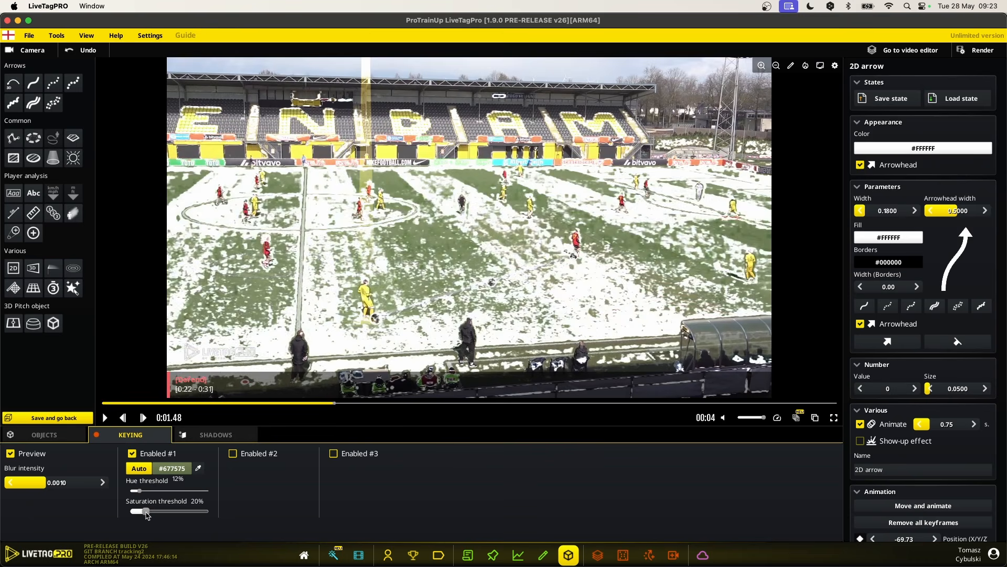
click(60, 435)
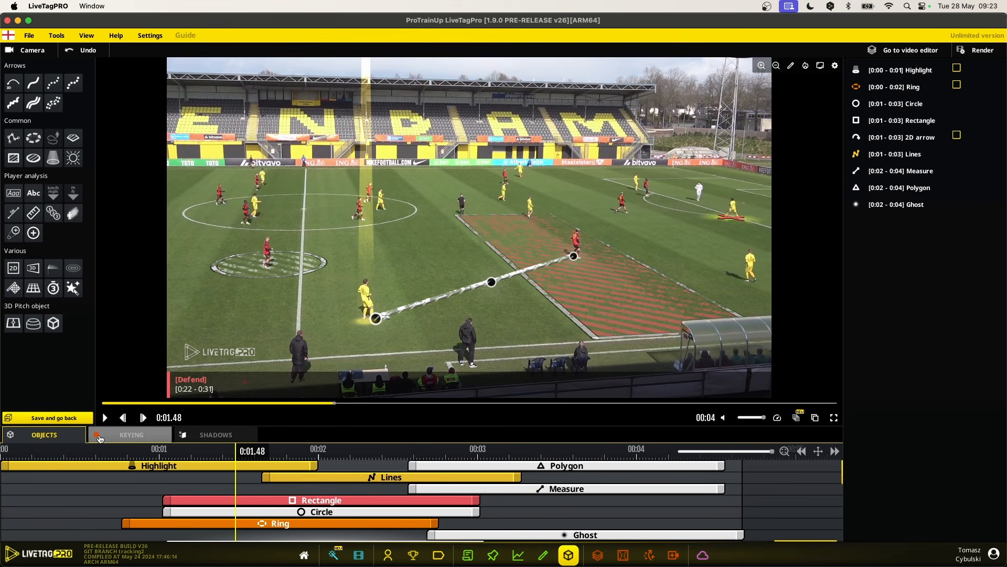
- Set the keying hue threshold to 17% and saturation threshold to 12%, and check the drawn objects again
click(106, 440)
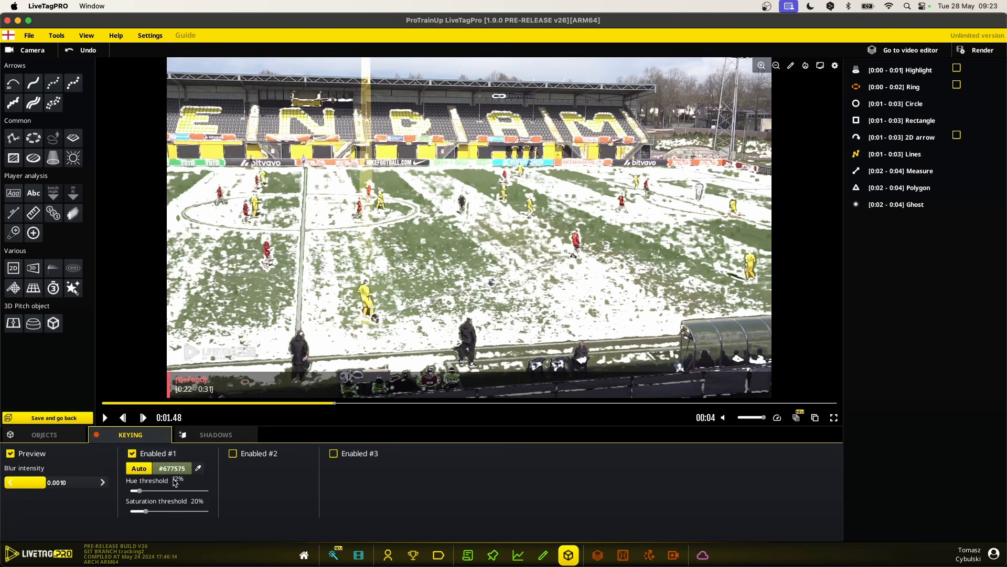
drag(140, 491, 142, 513)
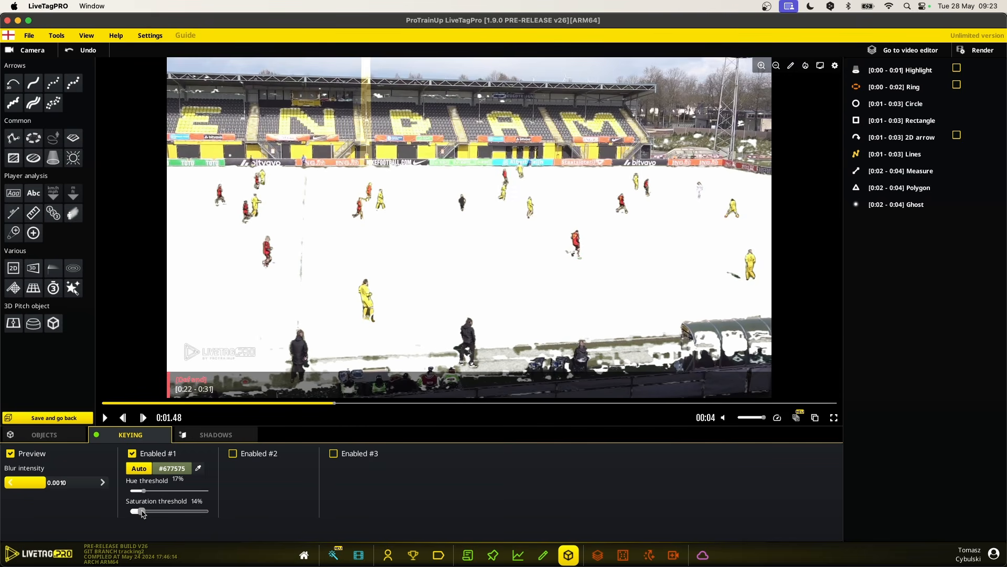
click(57, 435)
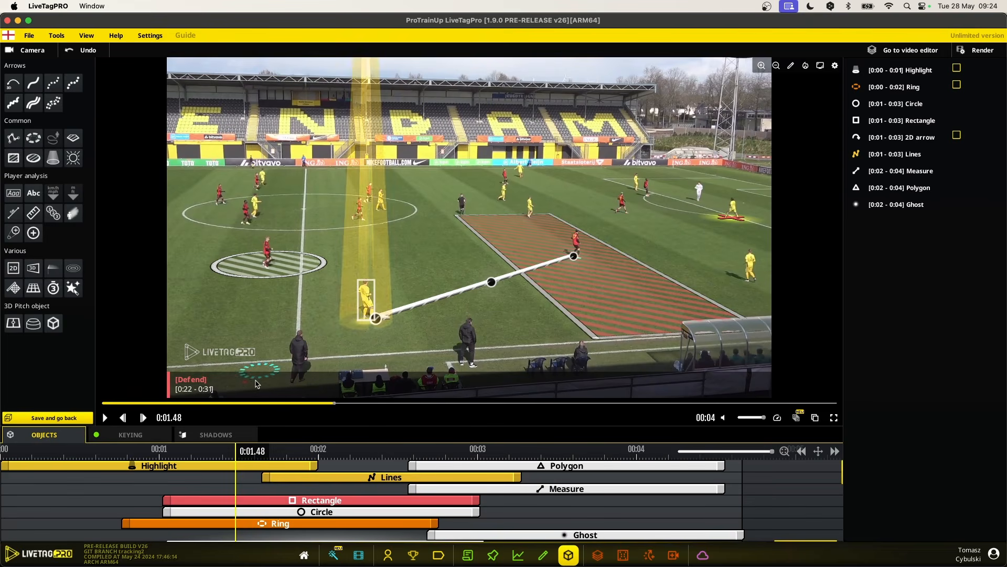
click(116, 436)
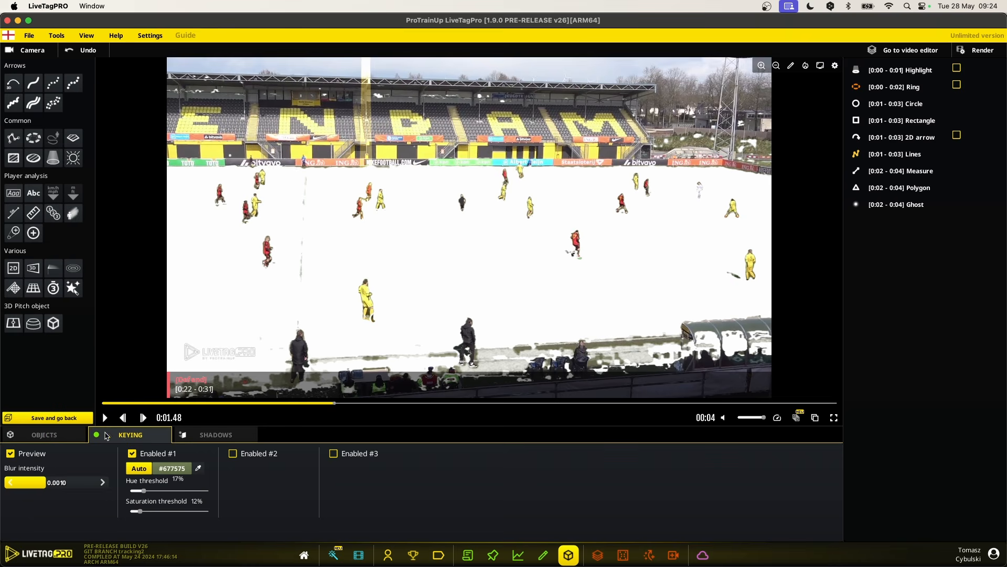
click(51, 438)
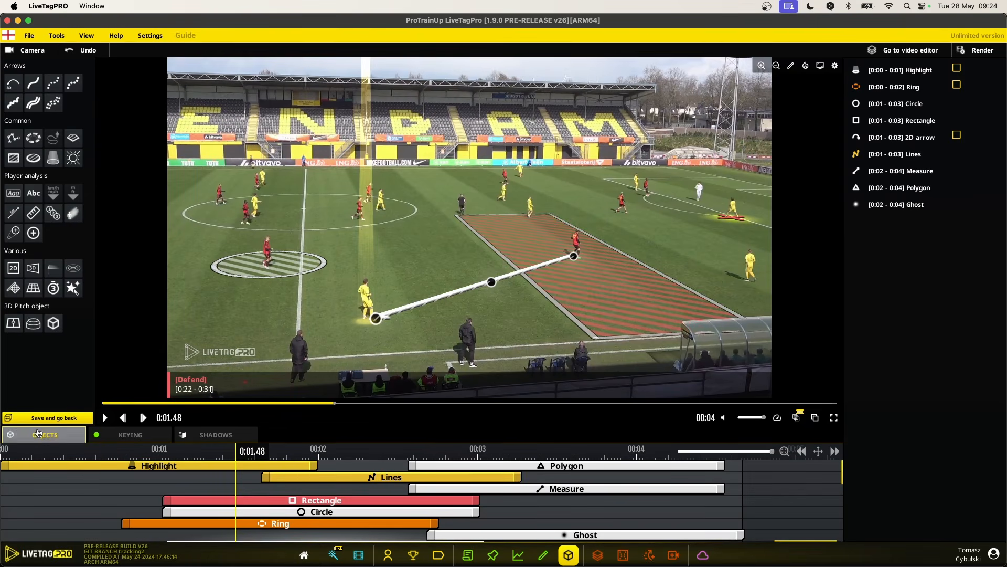
- Save the drawing, return to the video editor, and play the sequence from about 0:08
click(38, 421)
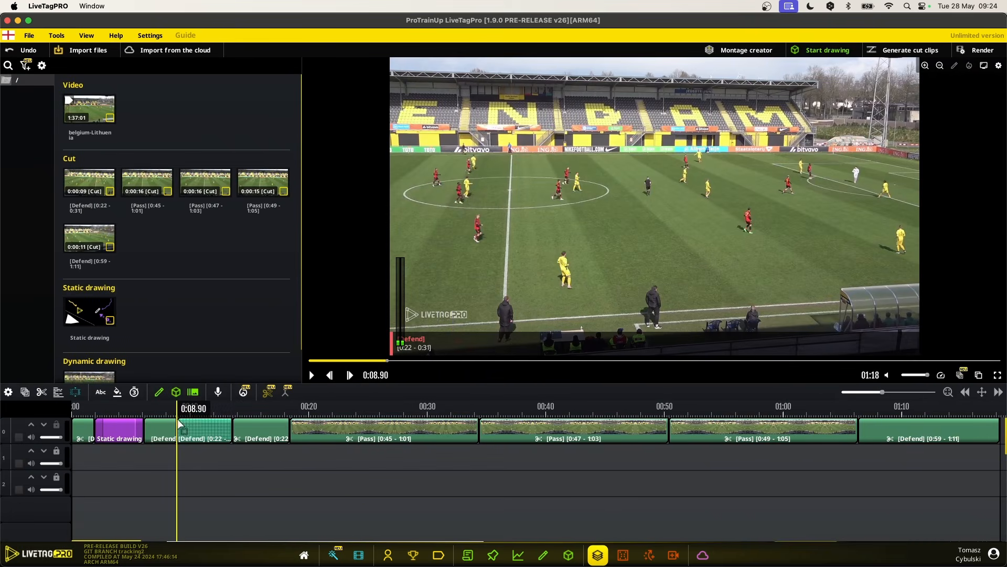
click(172, 427)
key(space)
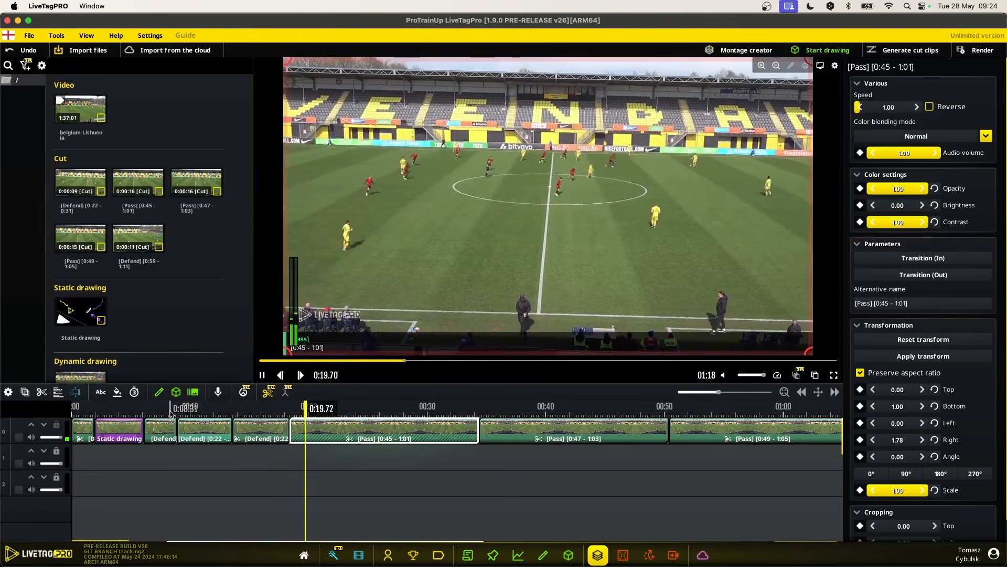
- Pause the sequence in the [Pass] [0:45 - 1:01] clip and open that clip's camera mapping for a new drawing
key(space)
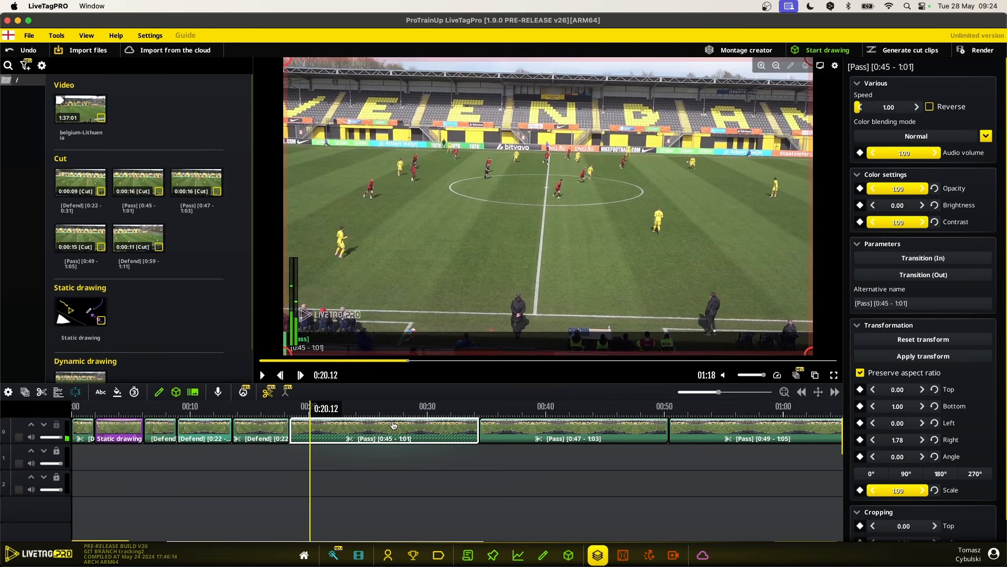
click(193, 394)
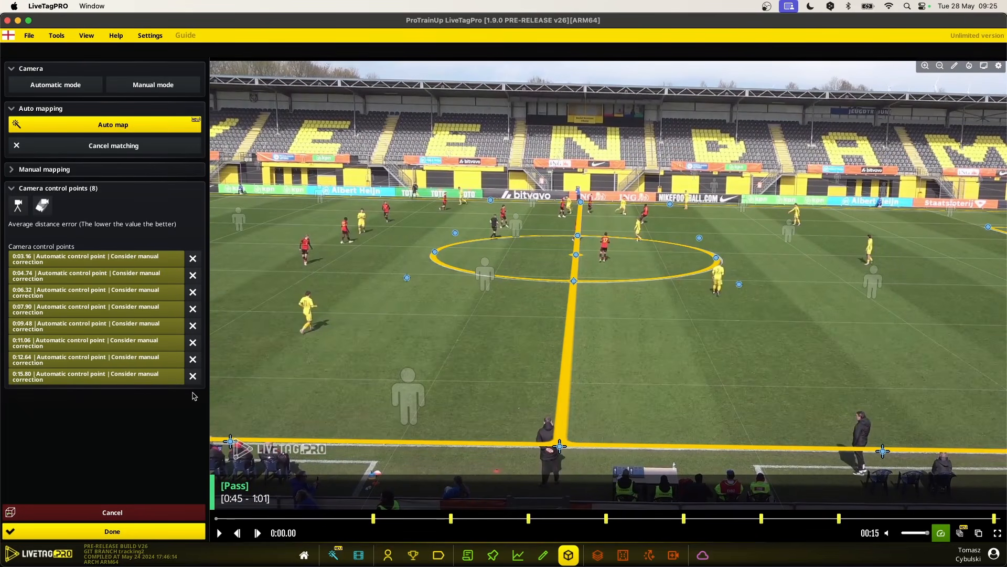
- Accept the automatic camera mapping and draw a tracked Lines object linking the four yellow players on the far side at 0:00
click(124, 530)
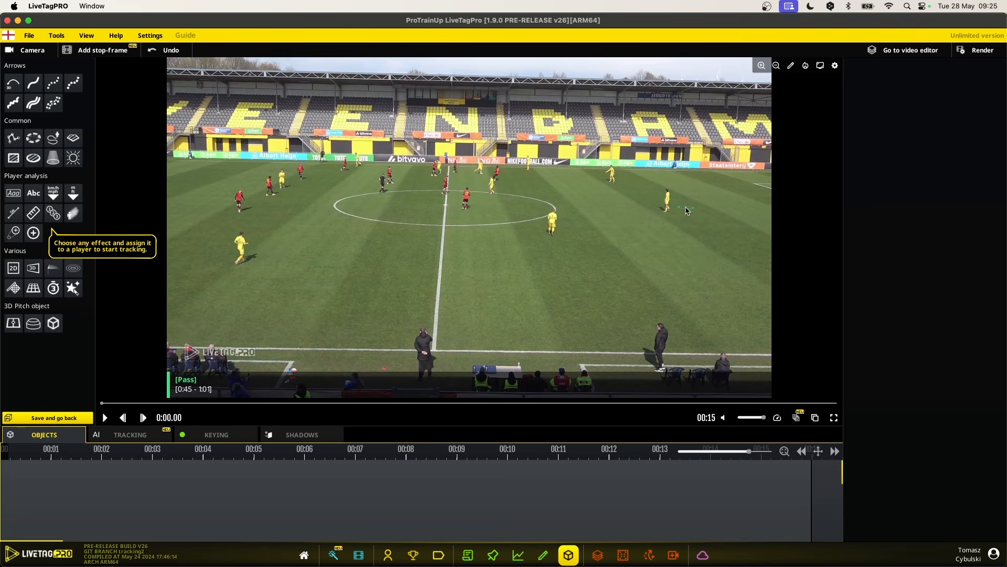
click(14, 139)
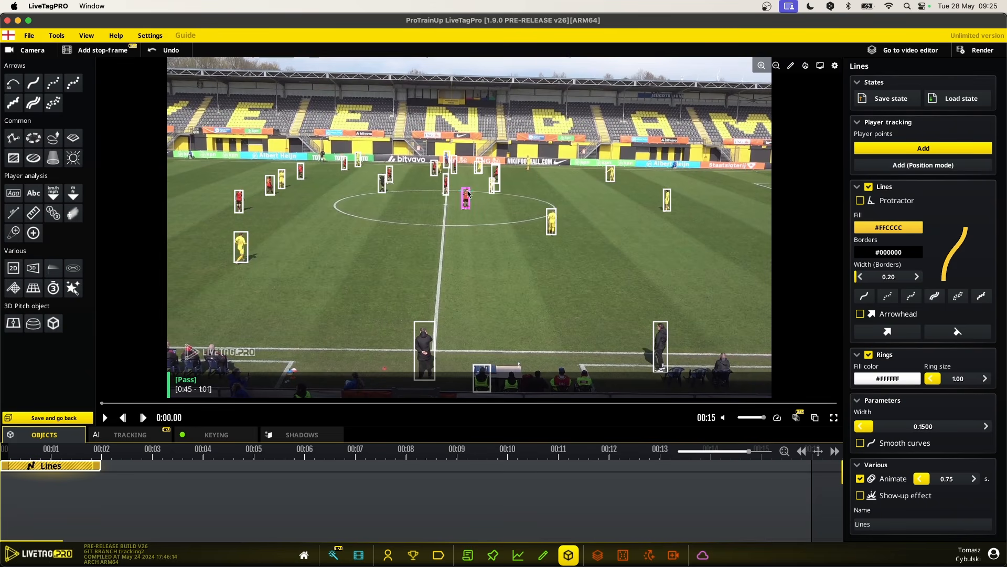
click(522, 154)
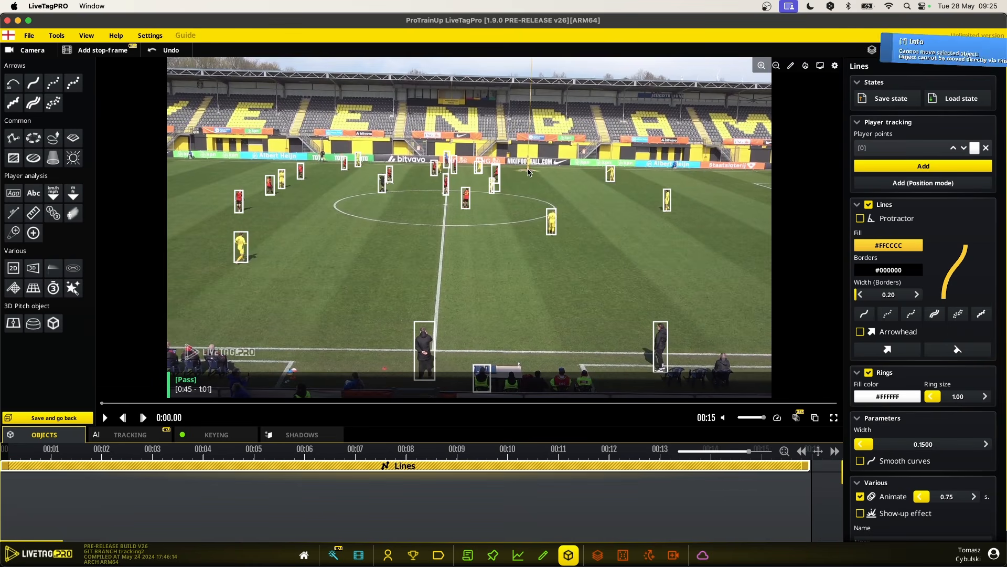
click(612, 179)
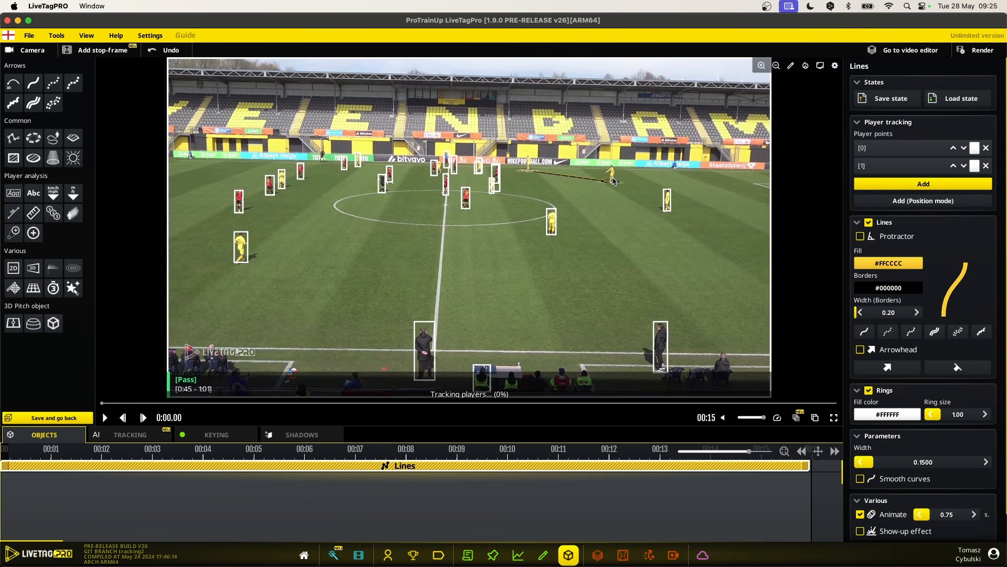
click(668, 206)
click(551, 223)
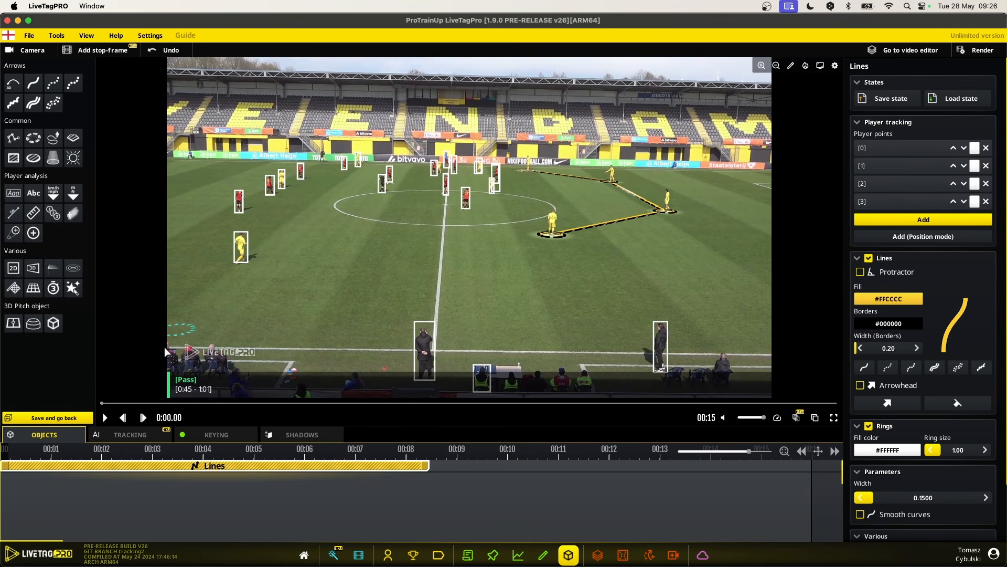
- Play the clip and replay it from about 0:07.7 to check the stretch where the Lines object ends
click(105, 417)
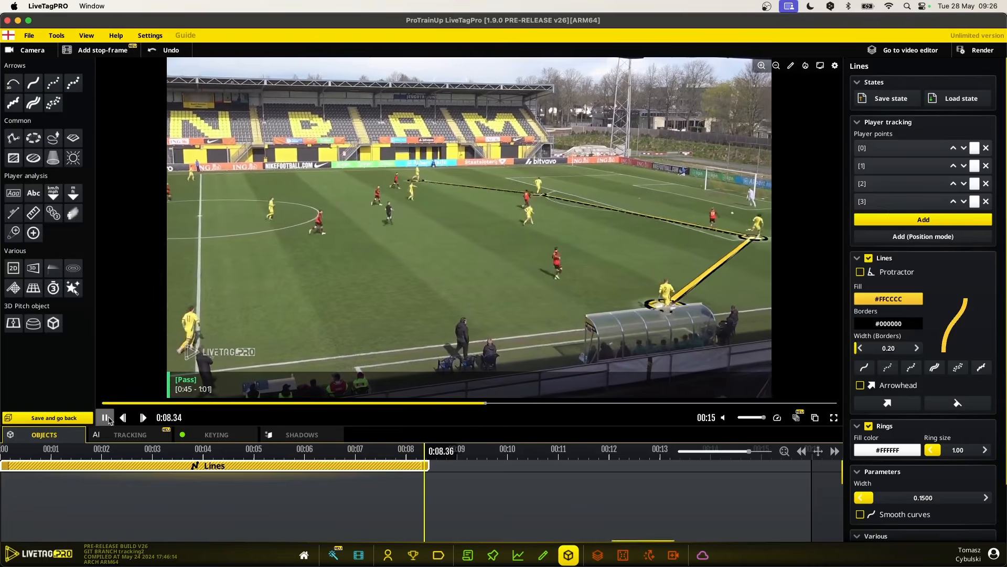
click(106, 418)
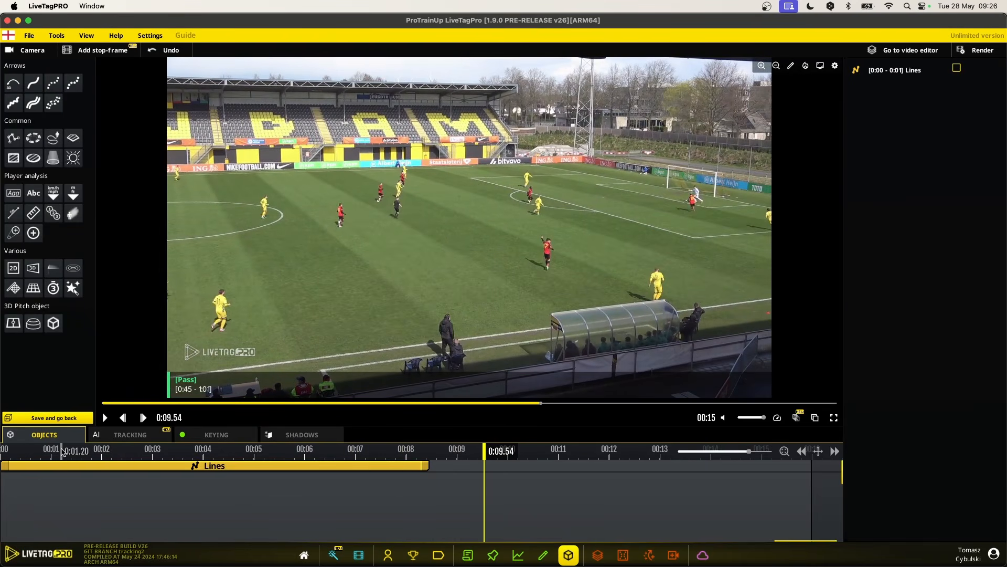
drag(480, 455, 389, 454)
key(space)
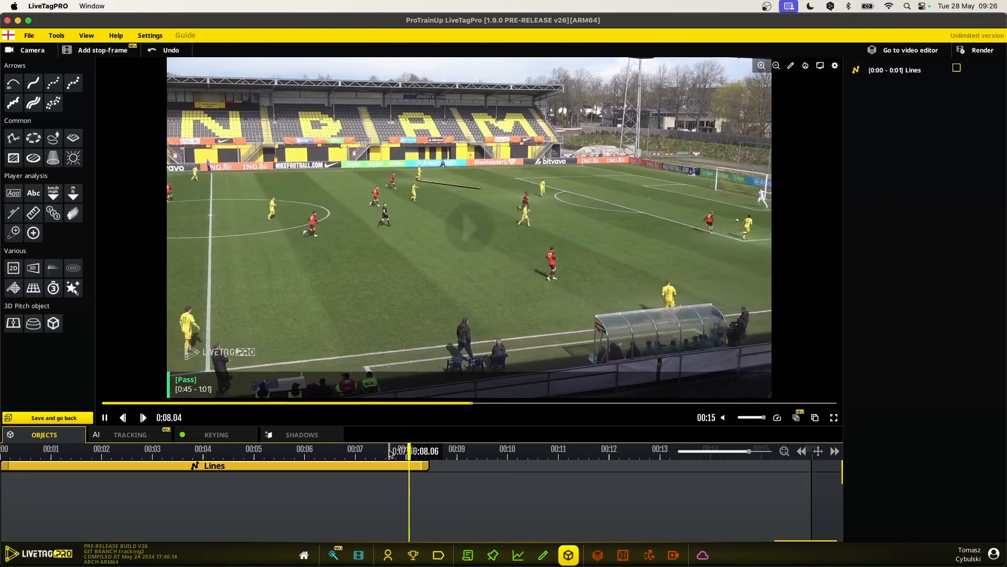
key(space)
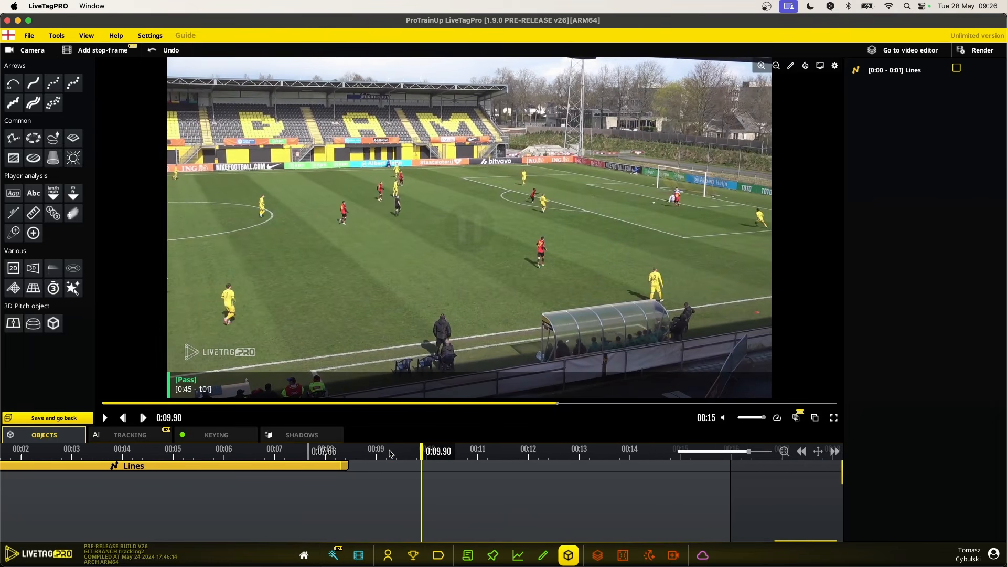
drag(380, 459, 420, 458)
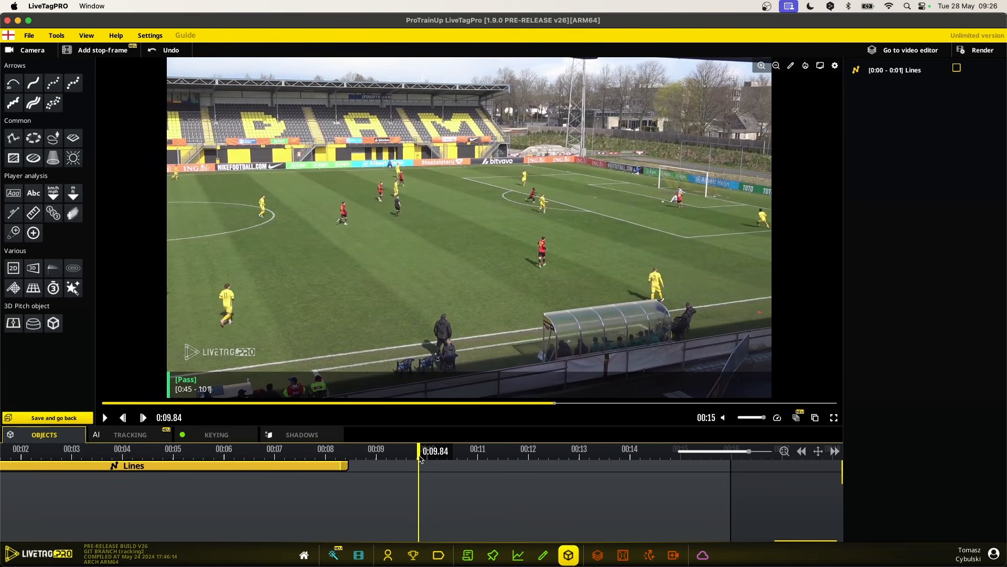
- In the player tracking at 0:09.96, correct the position of player 2 to the detected yellow player near the far-end touchline
click(130, 434)
click(424, 484)
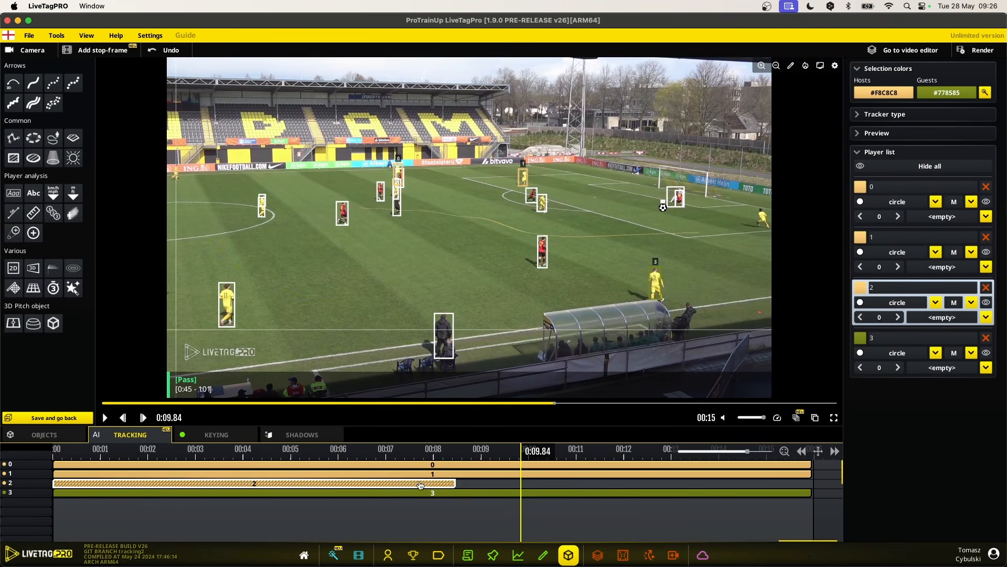
click(462, 464)
click(462, 452)
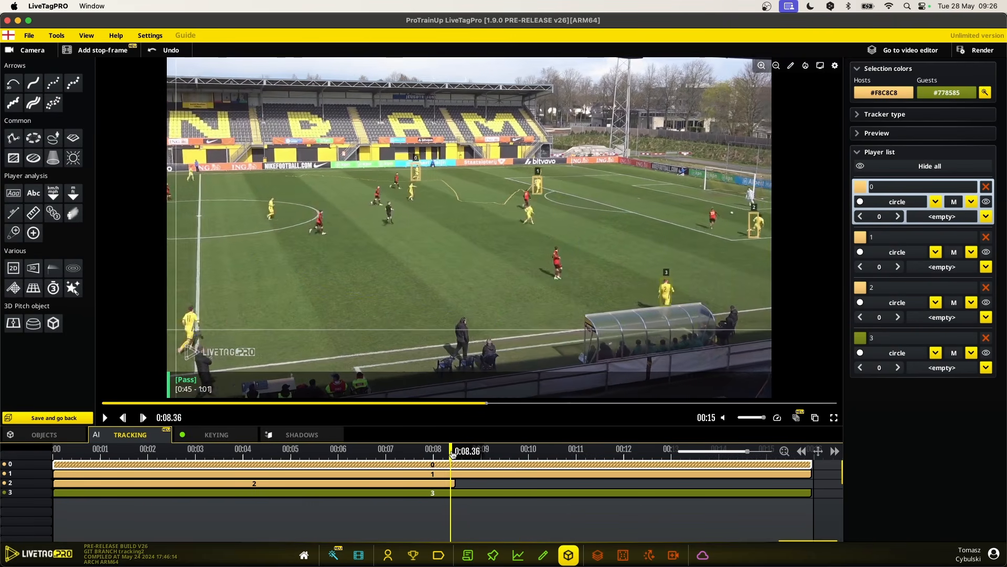
drag(462, 453, 528, 454)
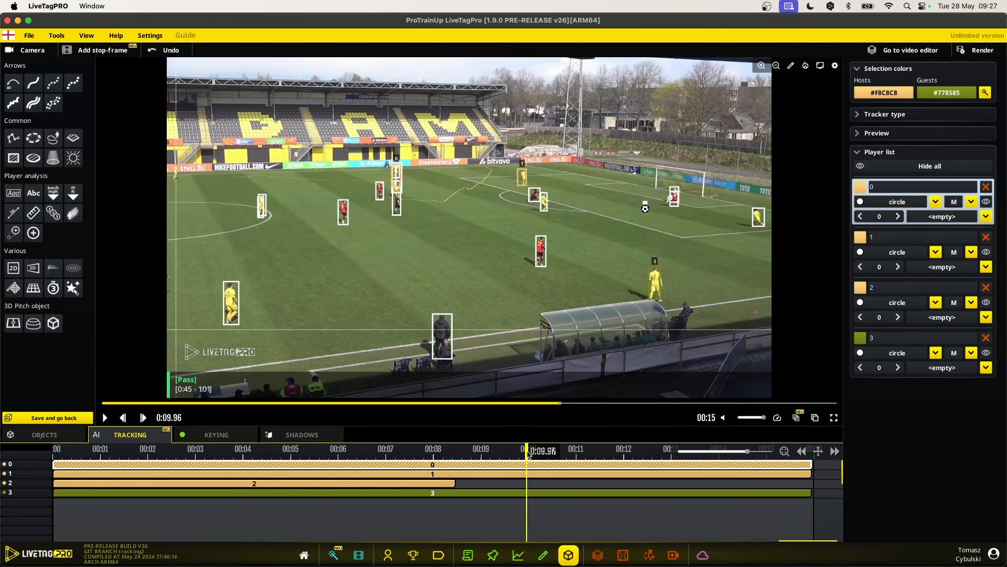
right_click(757, 223)
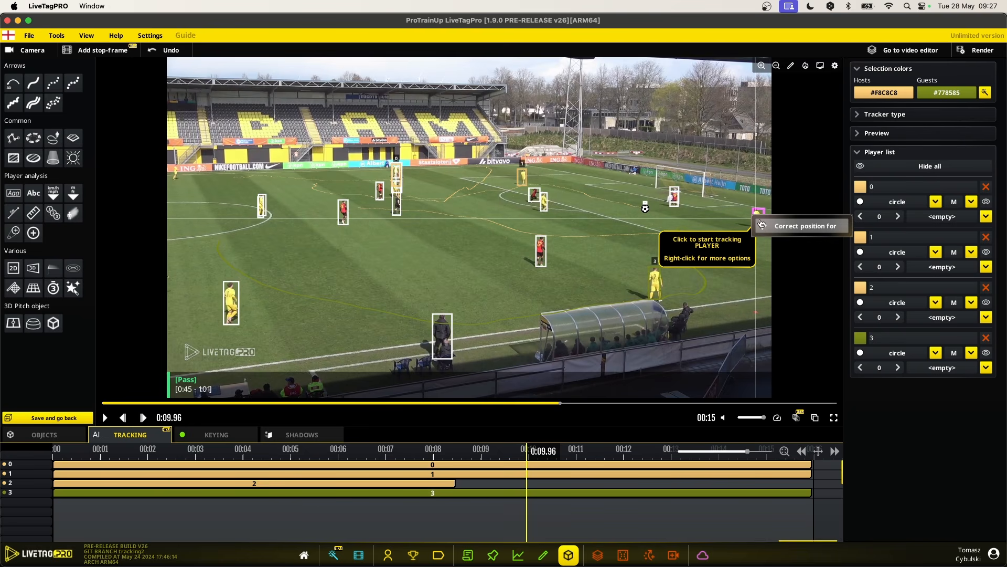
click(798, 228)
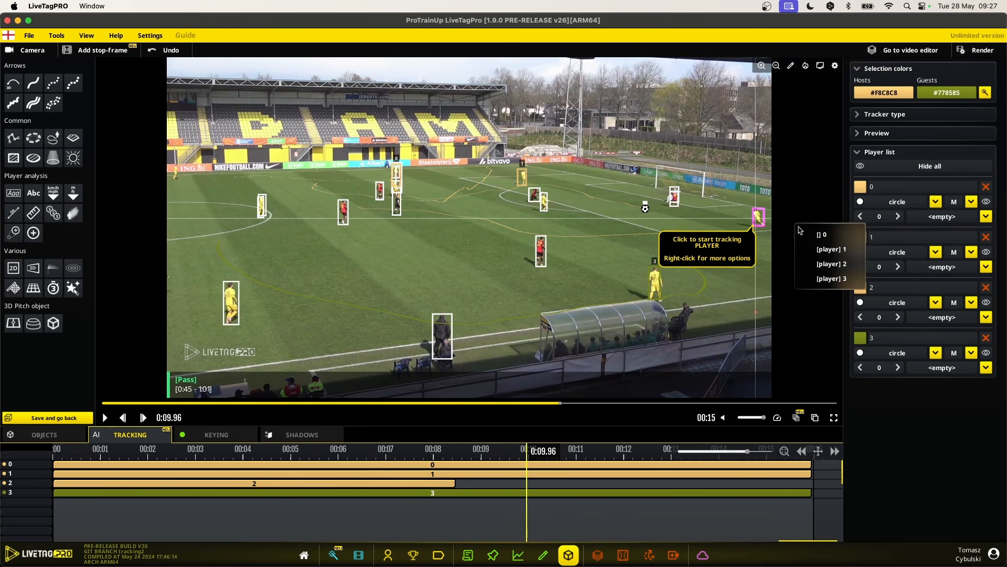
click(820, 265)
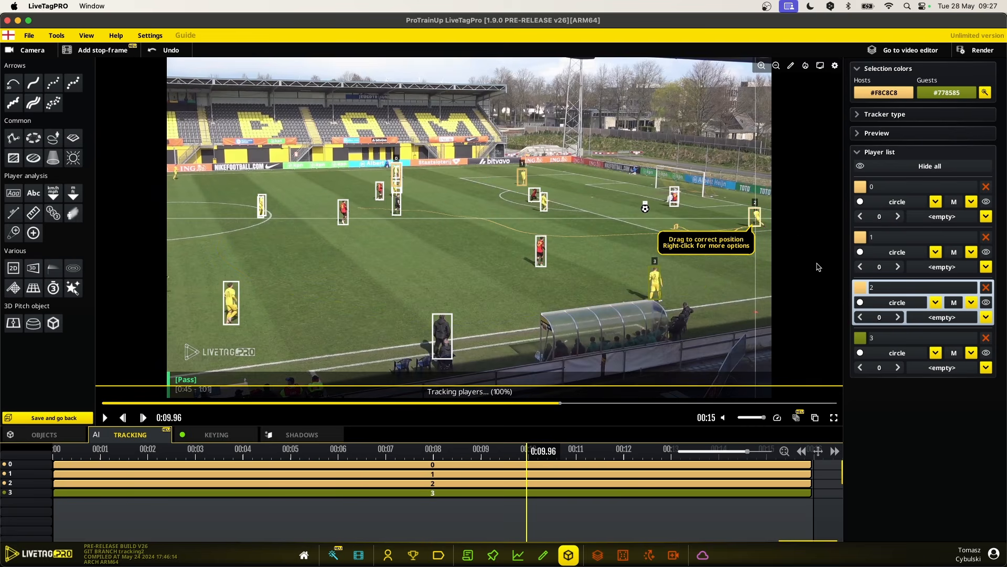
- Return to the drawn objects and play the clip from near its start to about 0:13 to check the Lines tracking
click(109, 466)
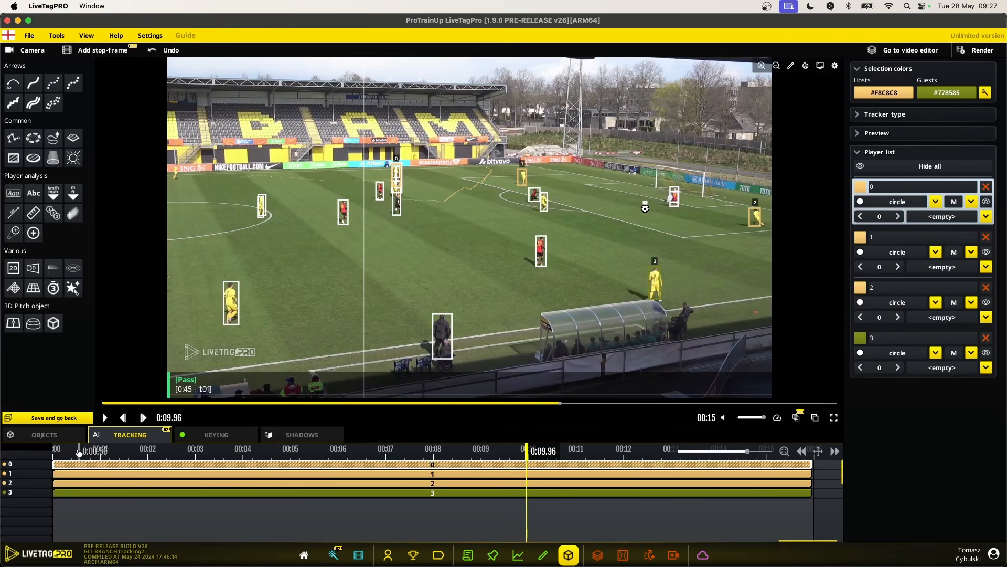
click(44, 434)
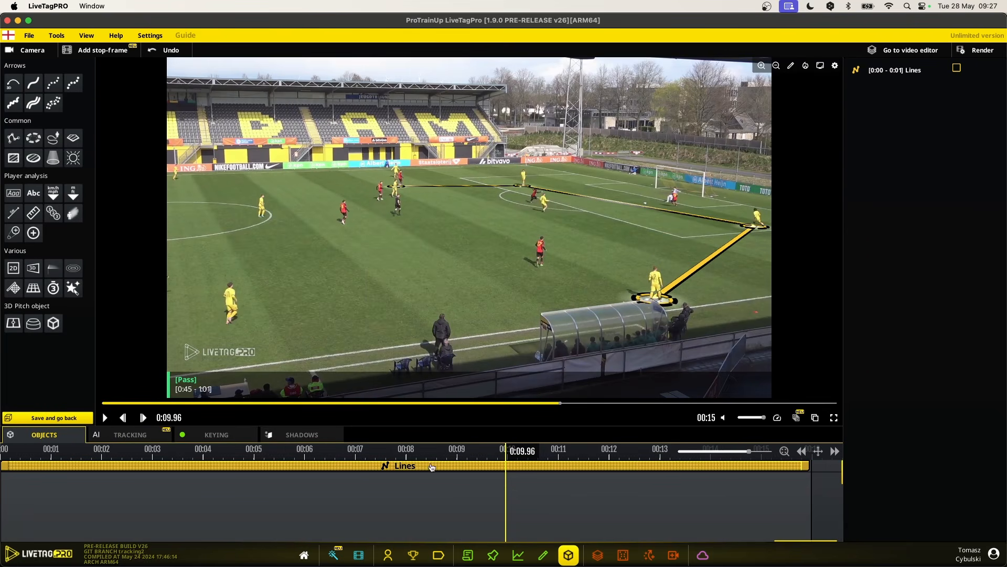
click(23, 455)
key(space)
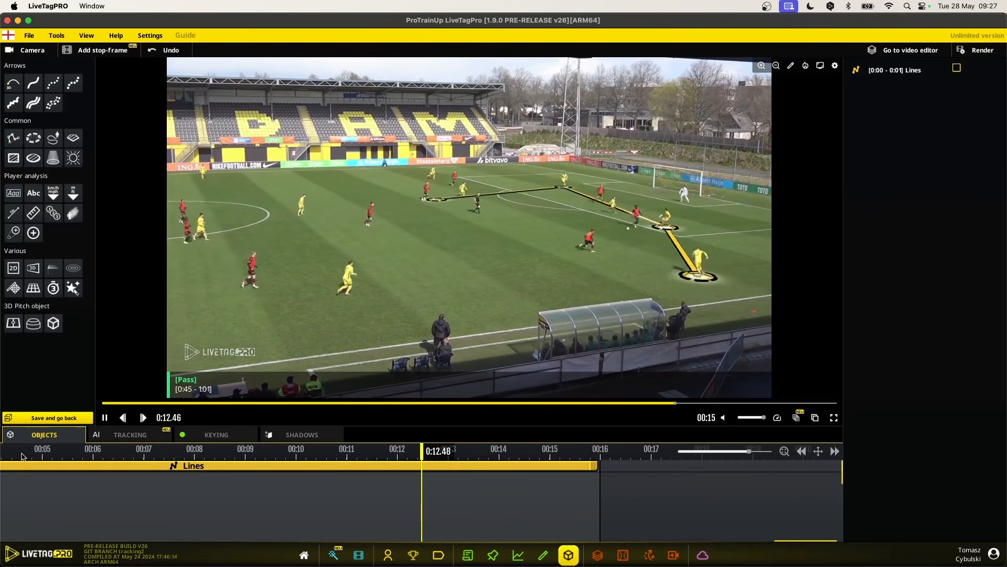
key(space)
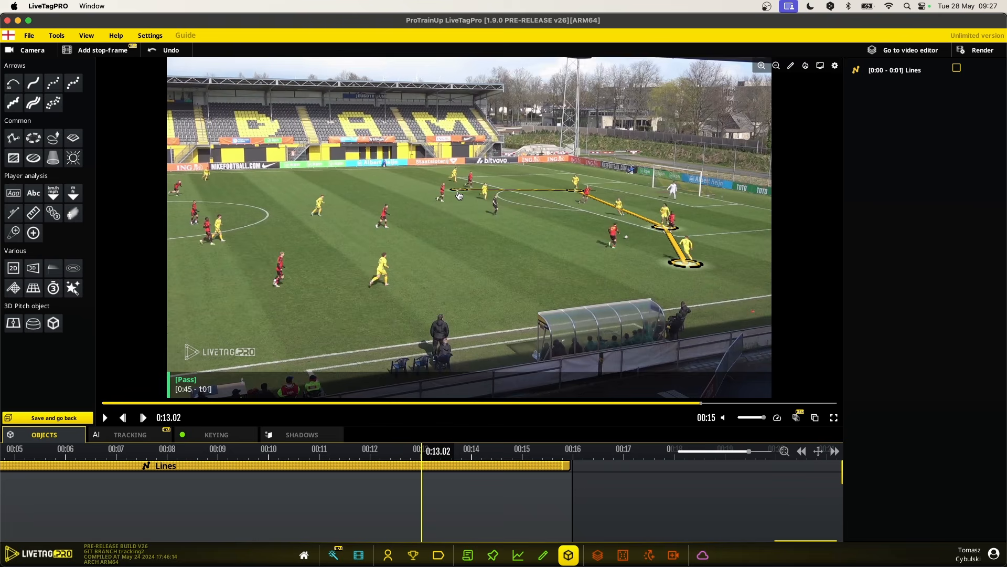
- At about 0:09.74, correct the tracked position of player 0 on the far side of the pitch
mouse_move(394, 452)
mouse_down()
mouse_move(310, 457)
mouse_move(365, 455)
mouse_move(331, 456)
mouse_move(356, 456)
mouse_up()
click(126, 435)
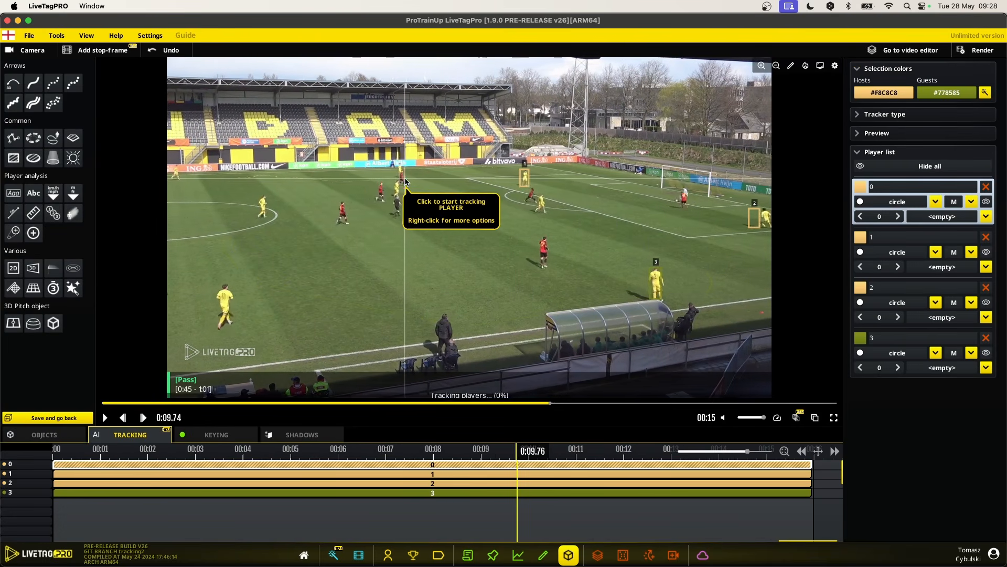
click(397, 179)
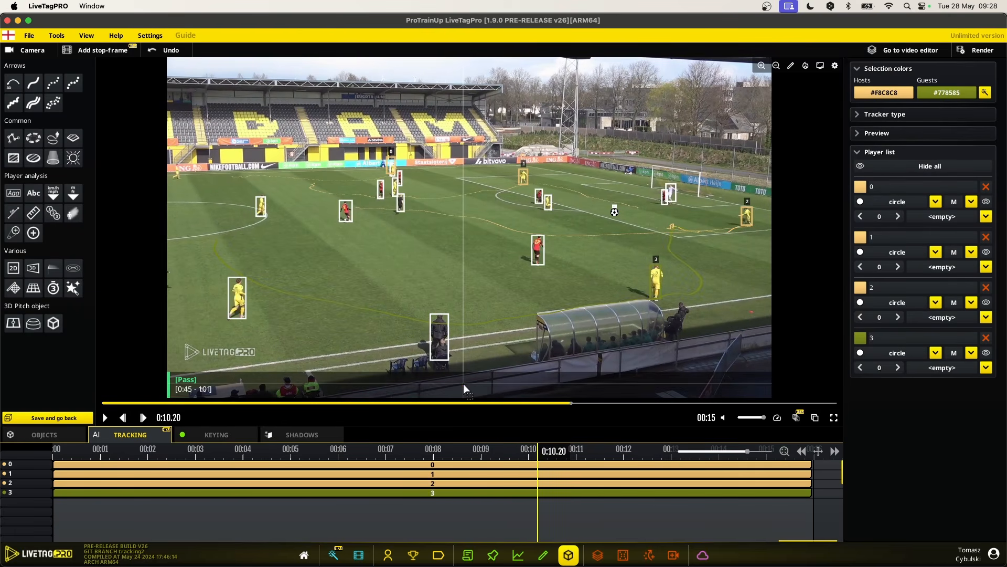
- Play the clip from about 0:00.5 and watch how the Lines object follows the corrected tracking
click(77, 457)
key(space)
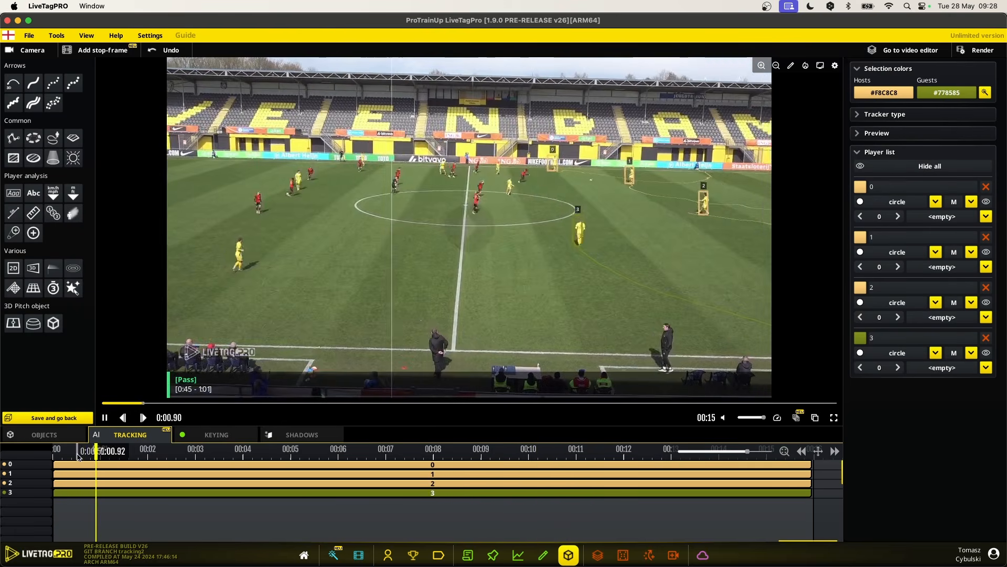
click(32, 435)
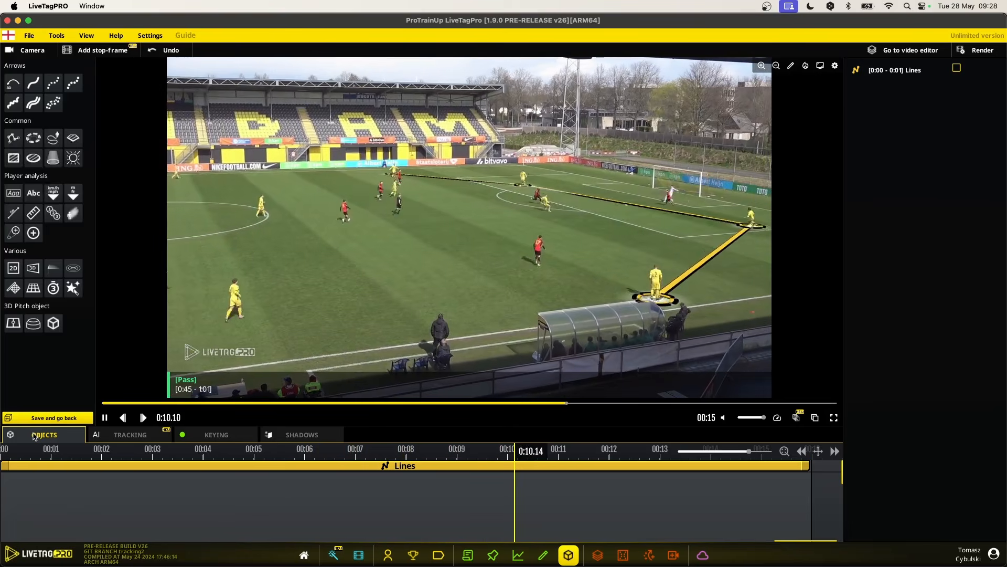
- Pause at about 0:11.8 and correct the tracked position of player 0 in the player tracking
key(space)
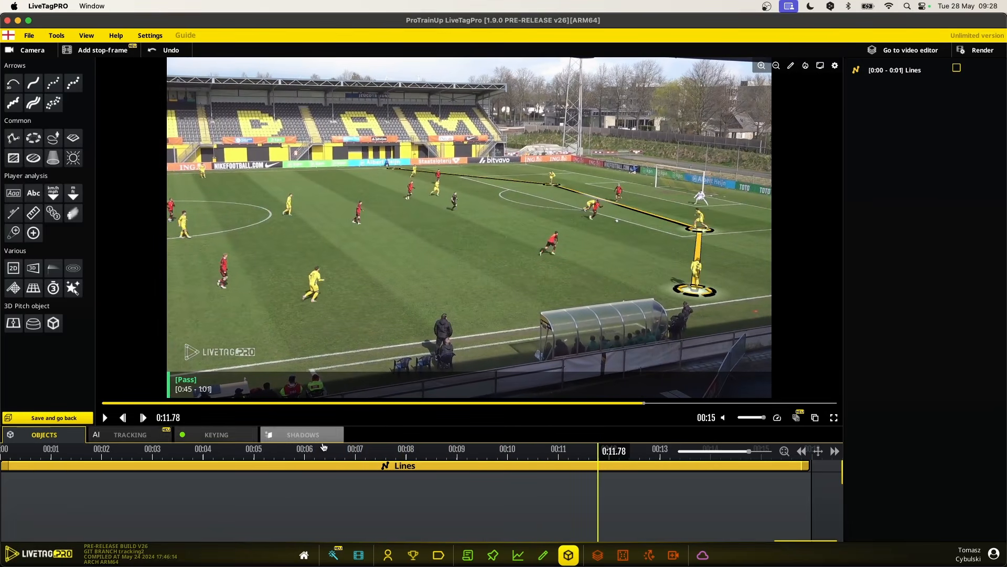
click(131, 434)
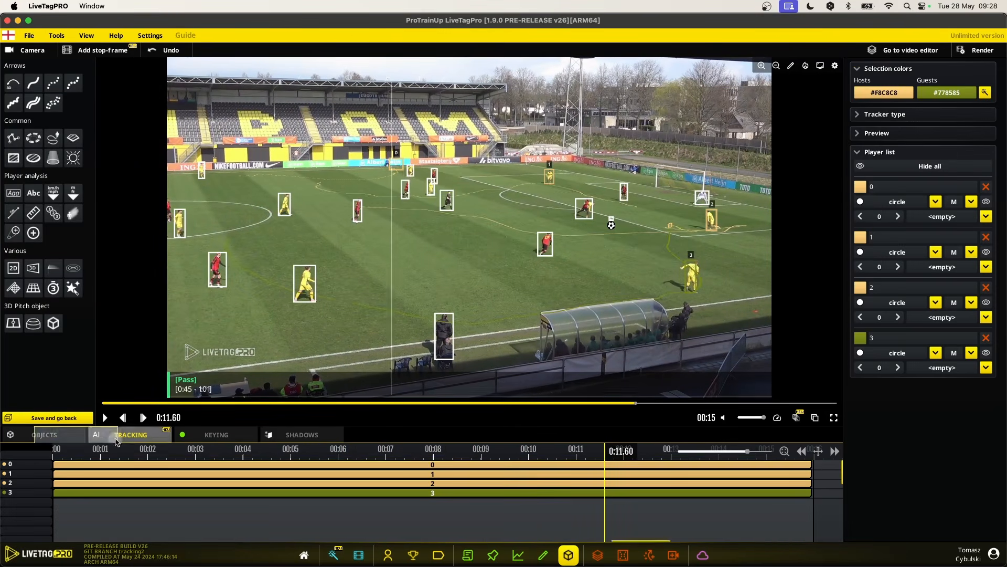
click(405, 173)
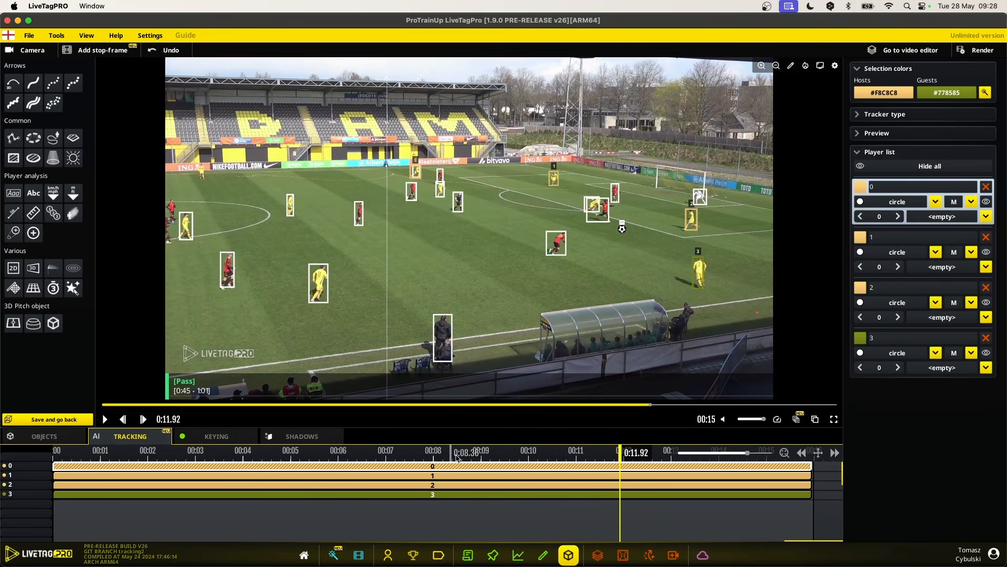
- Return to the drawn objects and play the clip from 0:09.36 to its end to check the Lines object
click(40, 436)
click(475, 453)
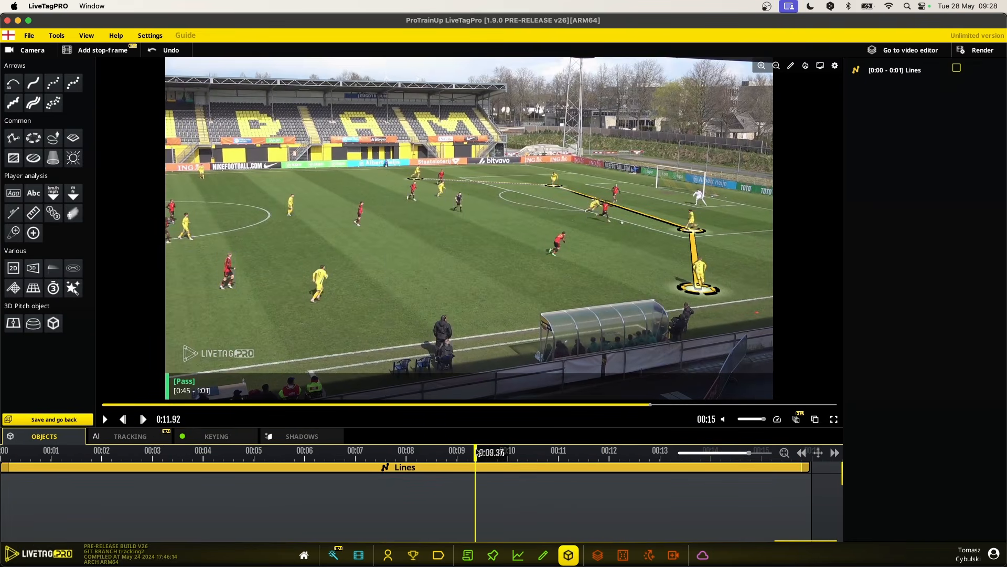
key(space)
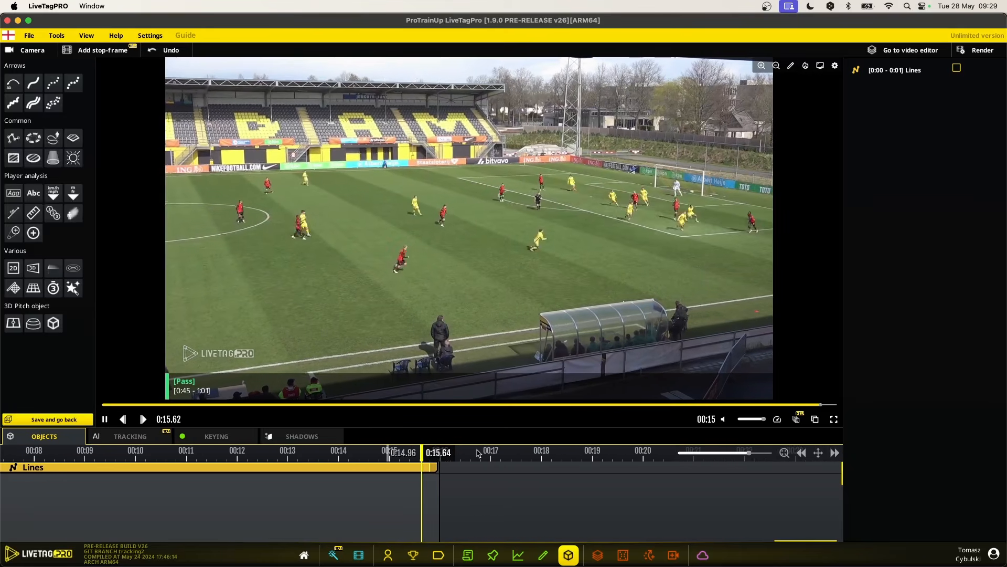
key(space)
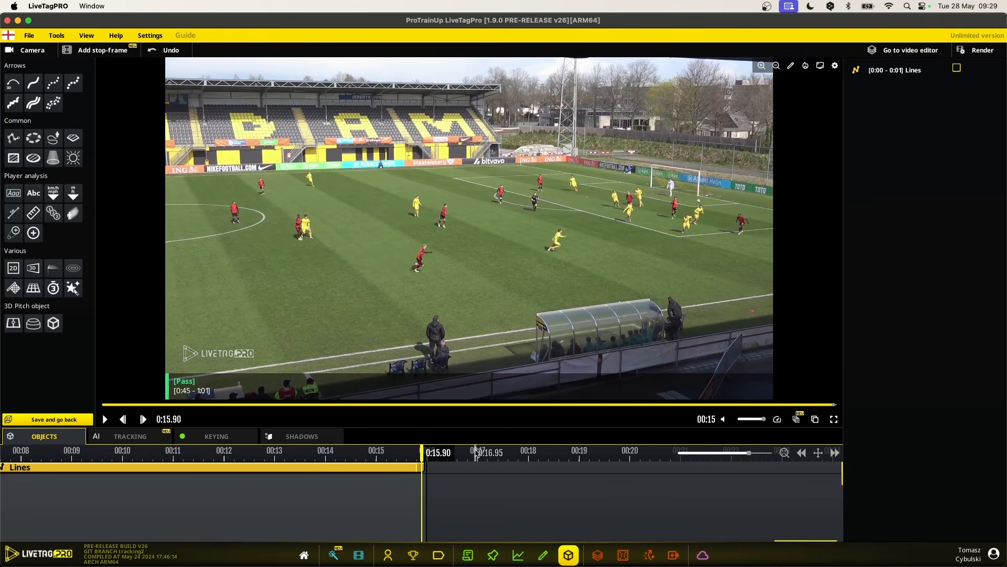
- At 0:10.30 in the player tracking, view the correction options for player 2 and show the available tracker types
drag(190, 452, 139, 455)
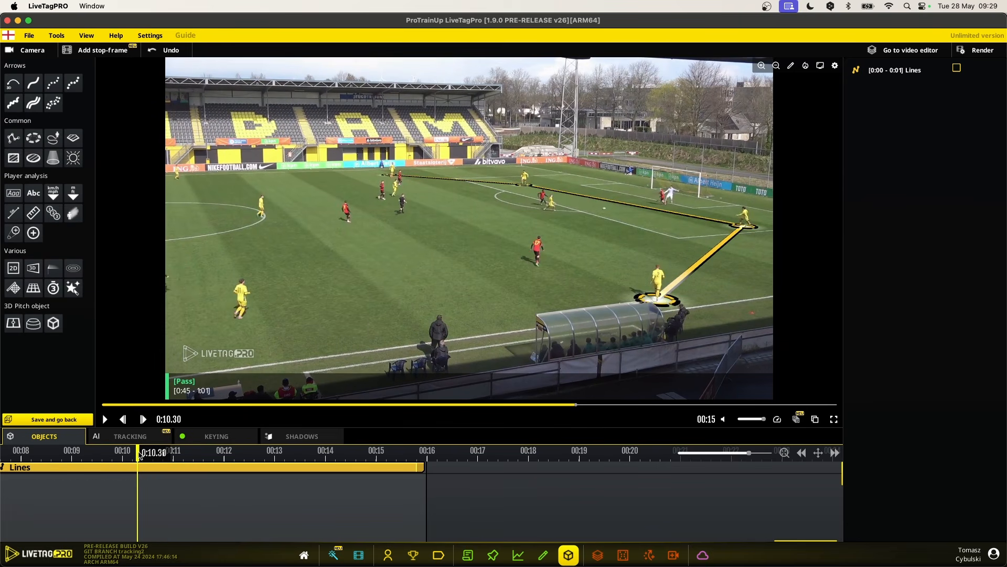
click(130, 436)
right_click(746, 218)
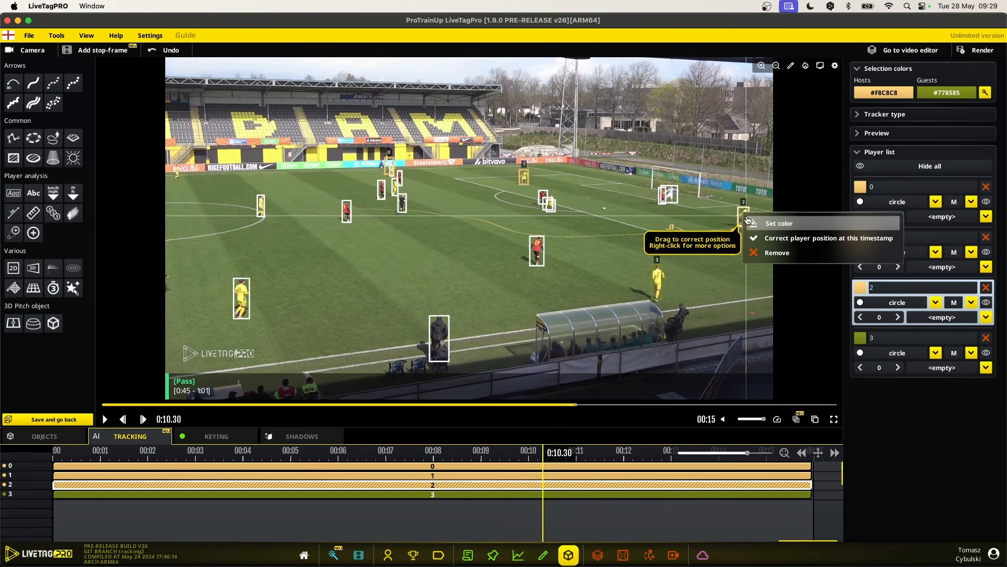
click(685, 218)
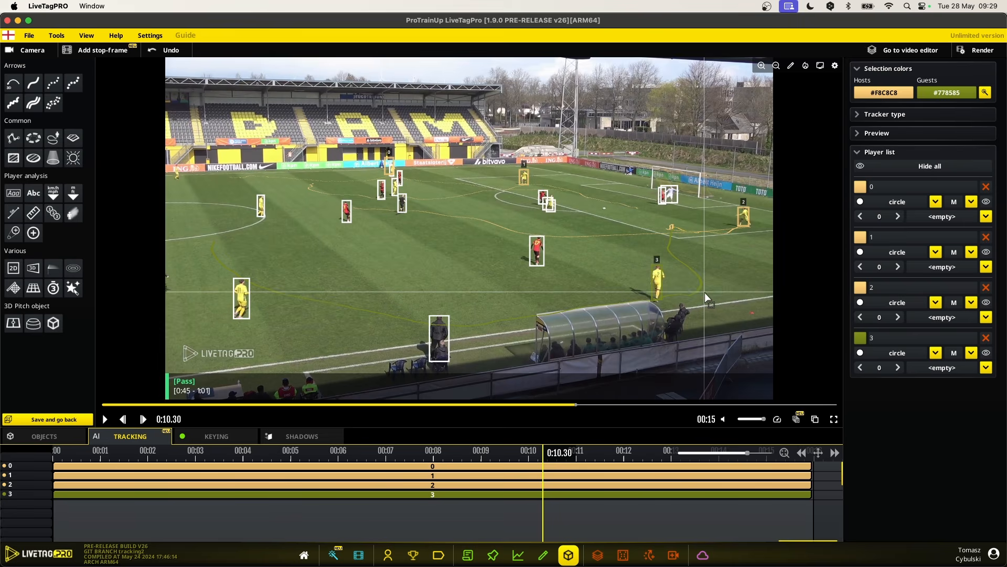
click(388, 165)
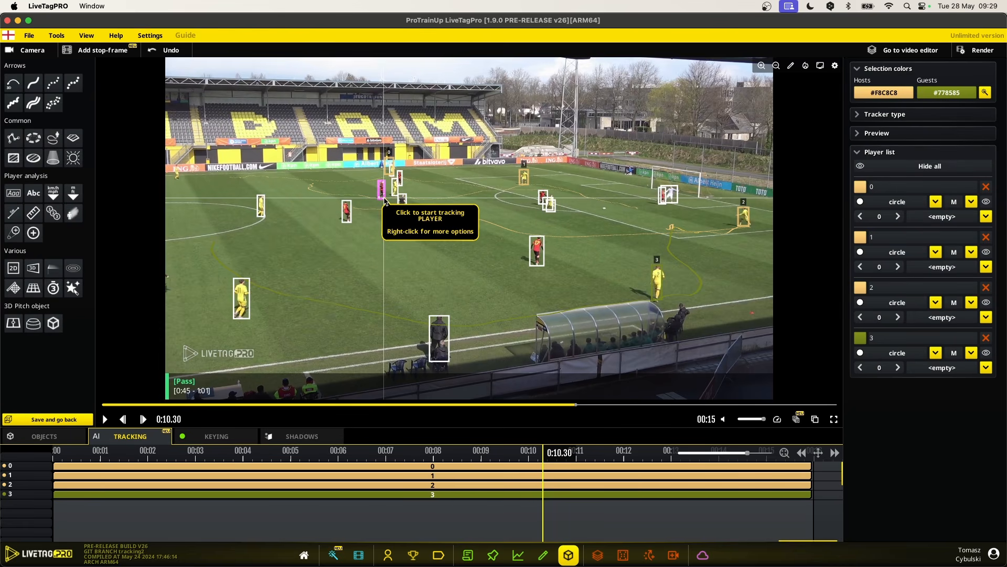
click(863, 115)
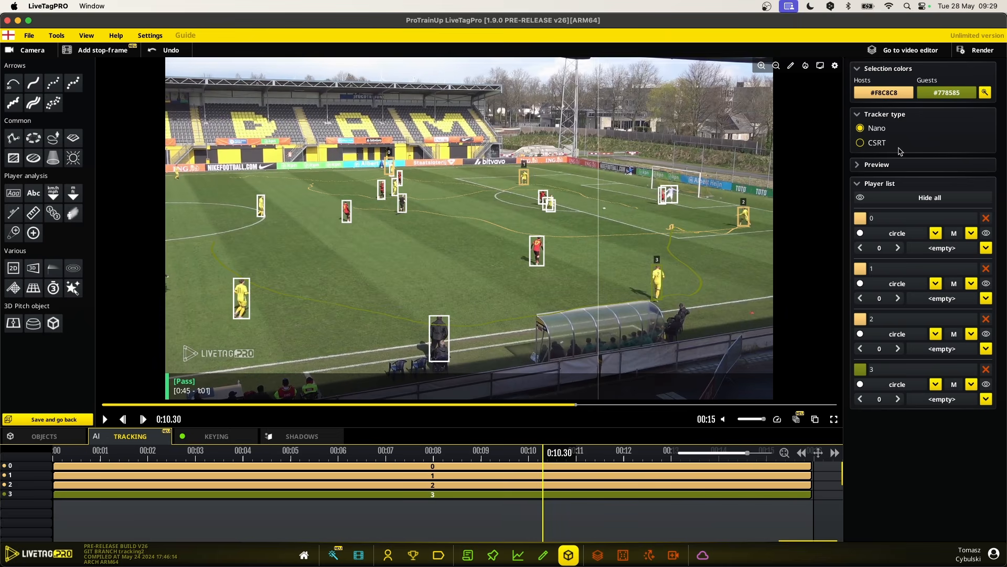
- Switch the tracker type to CSRT and back to Nano, and collapse the tracker settings
click(886, 146)
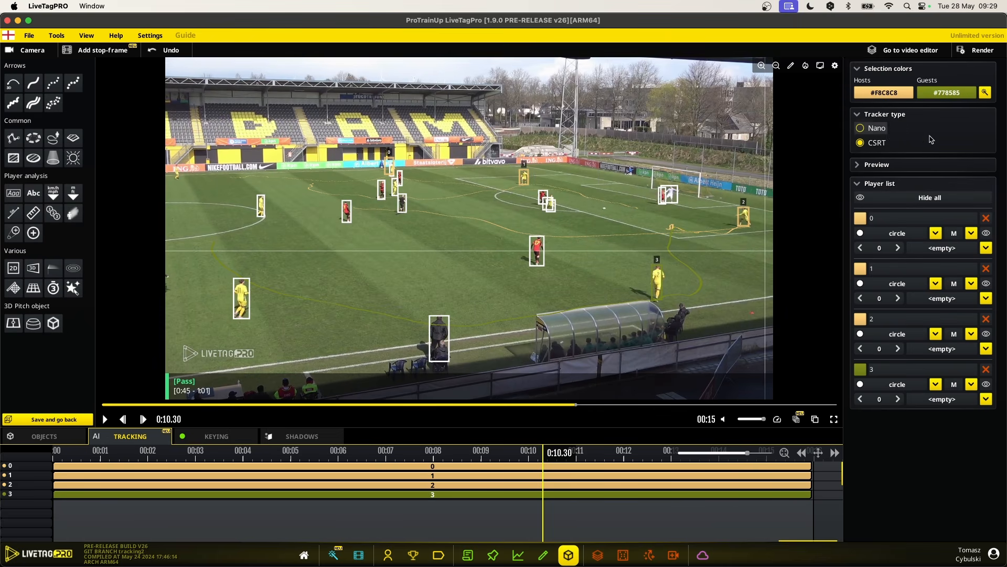
click(882, 134)
click(860, 118)
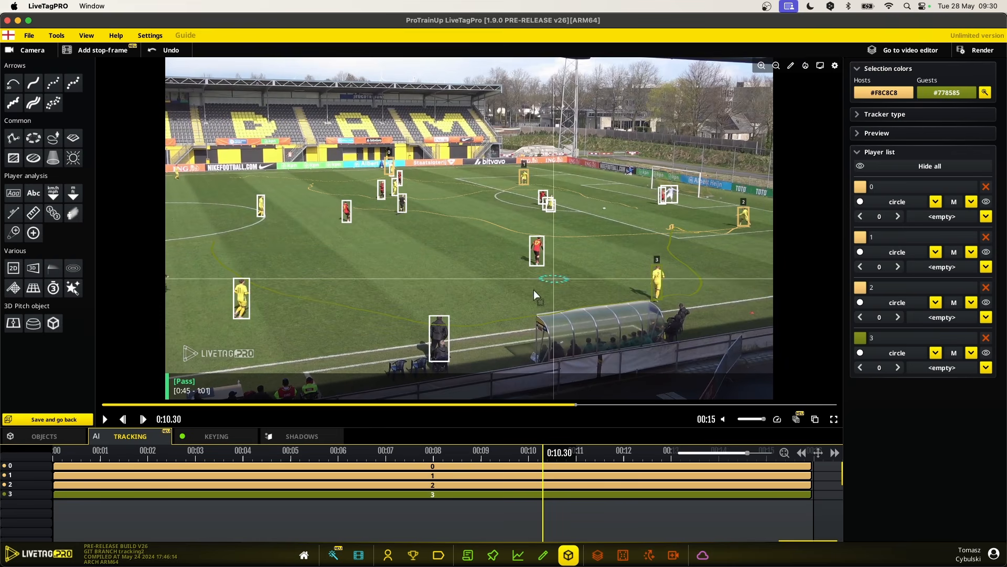
- Outline the ball at 0:10.30 to track it as a new item, and play its tracking to 0:11.64
drag(599, 203, 608, 211)
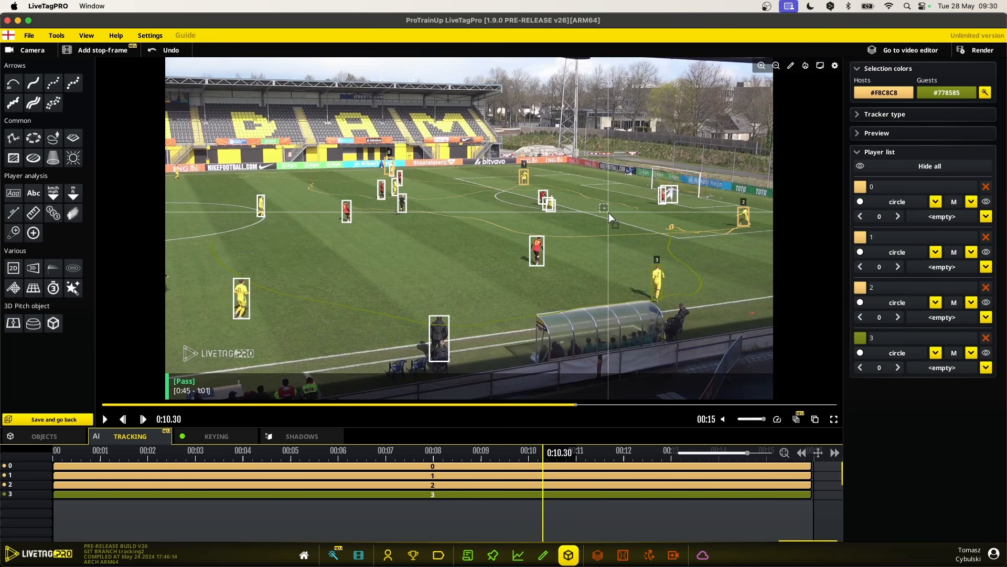
drag(608, 212, 608, 212)
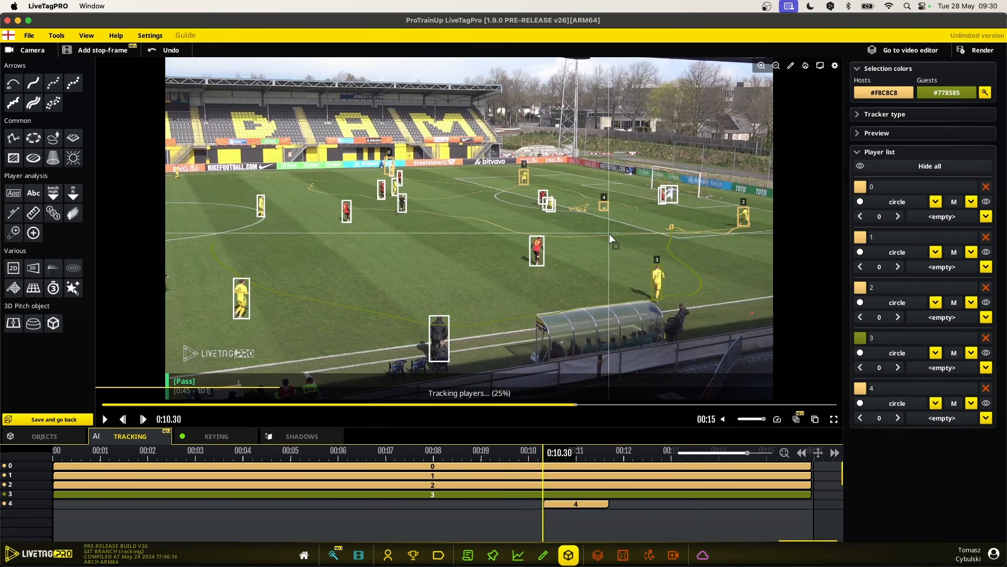
click(530, 467)
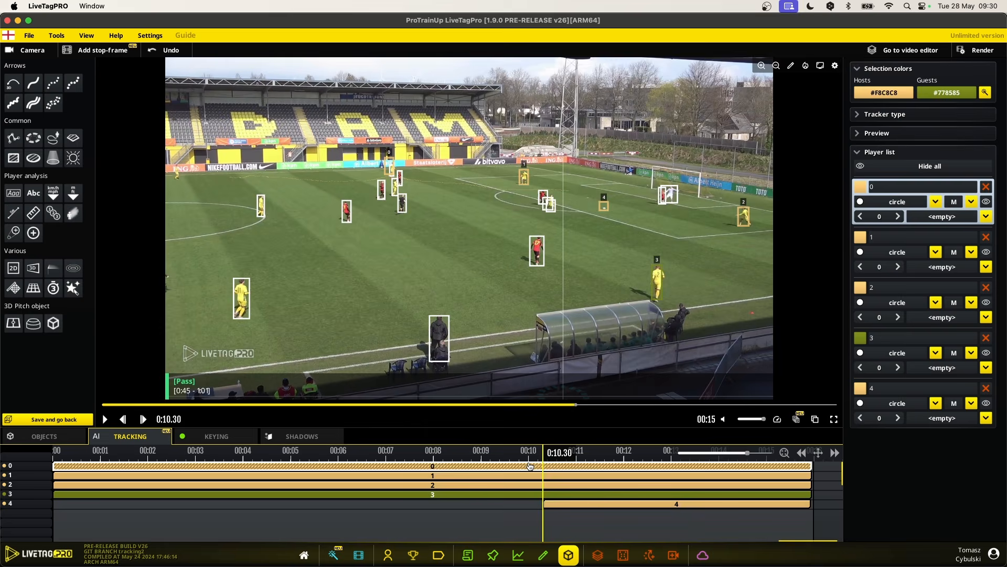
key(space)
key(space)
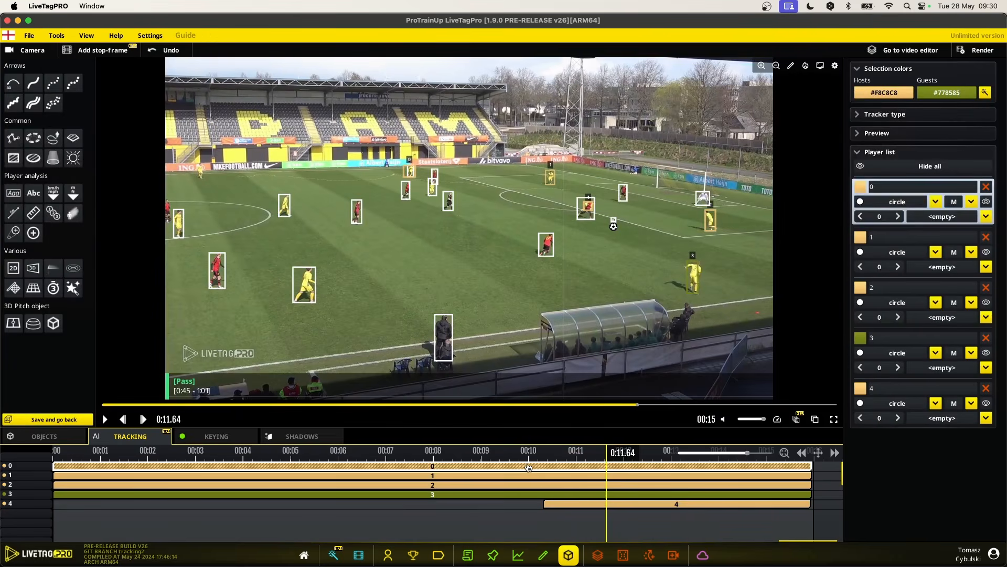
- Correct the ball's tracked position at about 0:11.9 and play on to 0:14.88
click(592, 214)
click(614, 220)
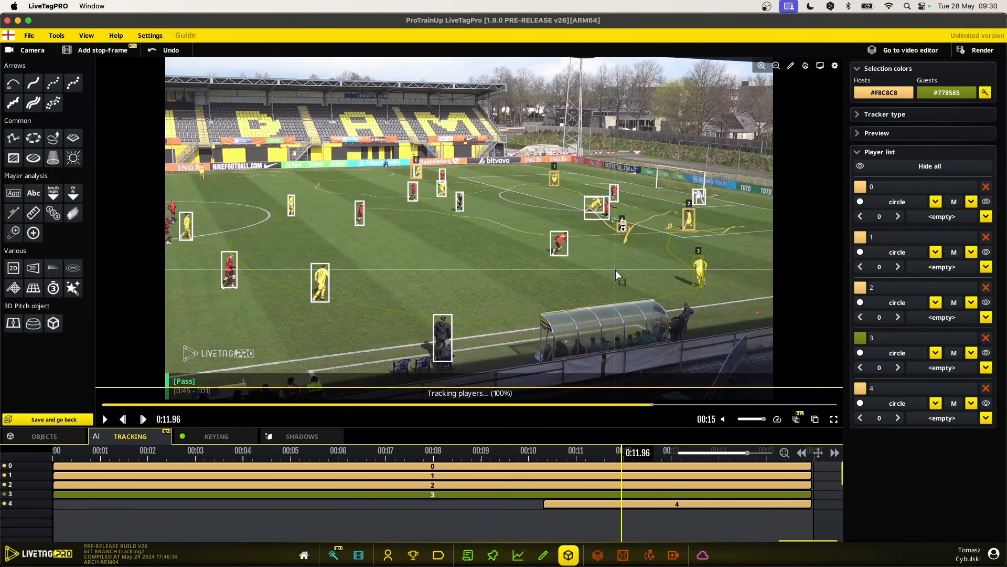
key(space)
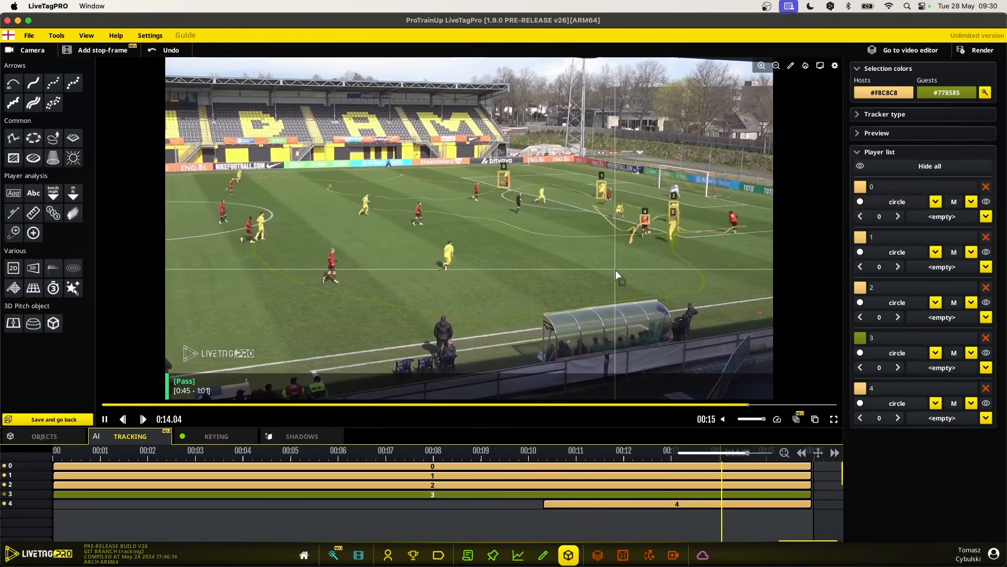
key(space)
- Delete the ball's track 4 from the tracking timeline
click(620, 504)
right_click(620, 504)
click(648, 527)
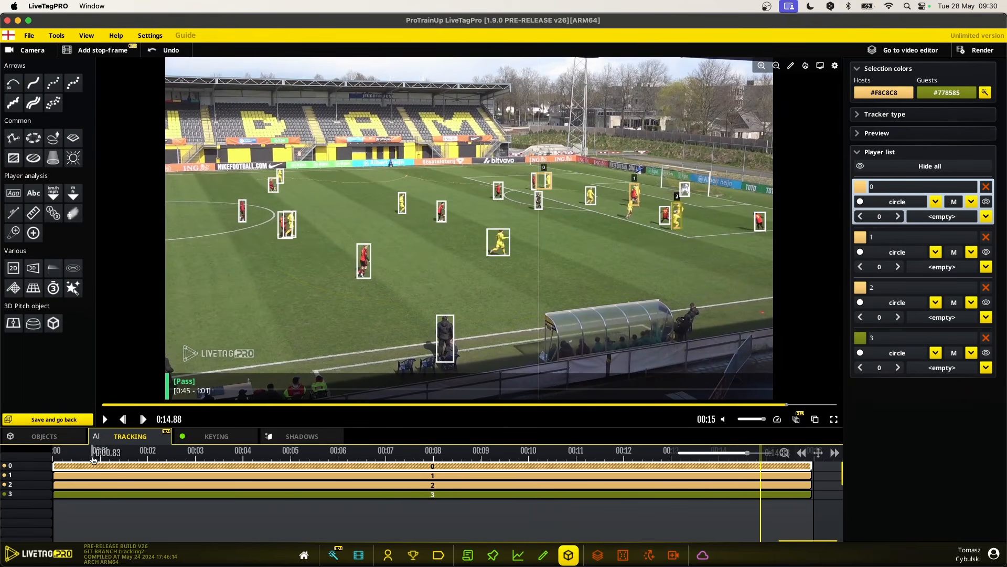
- Add two 3D arrows to the drawn objects at 0:00.14, from the yellow player beyond the centre circle to the far-right and far-left yellow players
drag(93, 455, 59, 455)
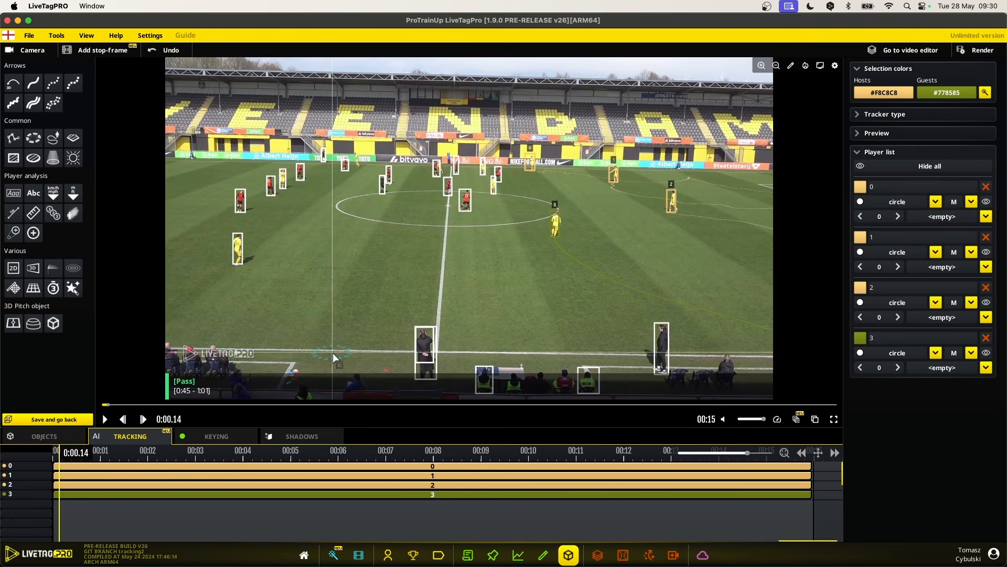
click(44, 436)
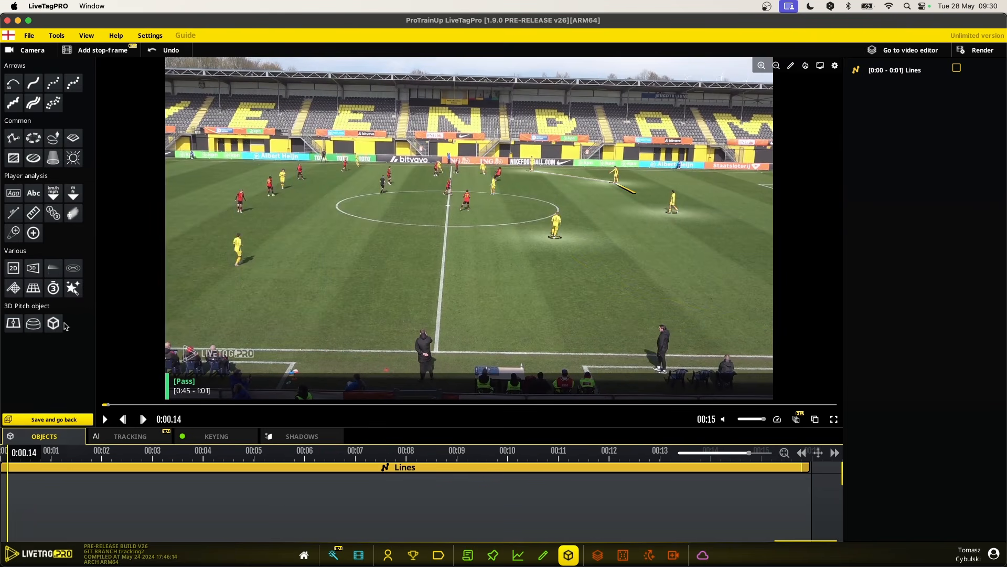
click(13, 82)
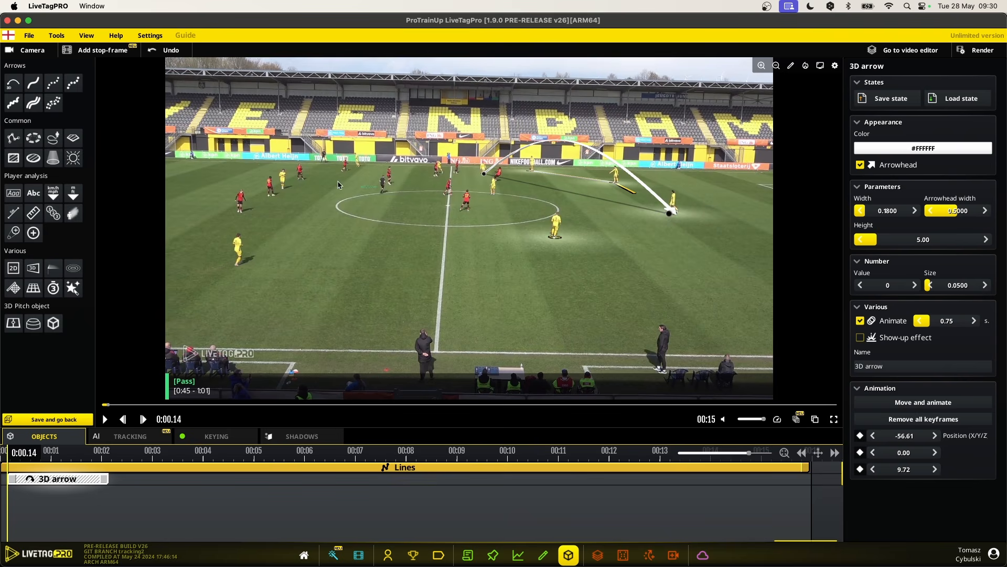
click(23, 86)
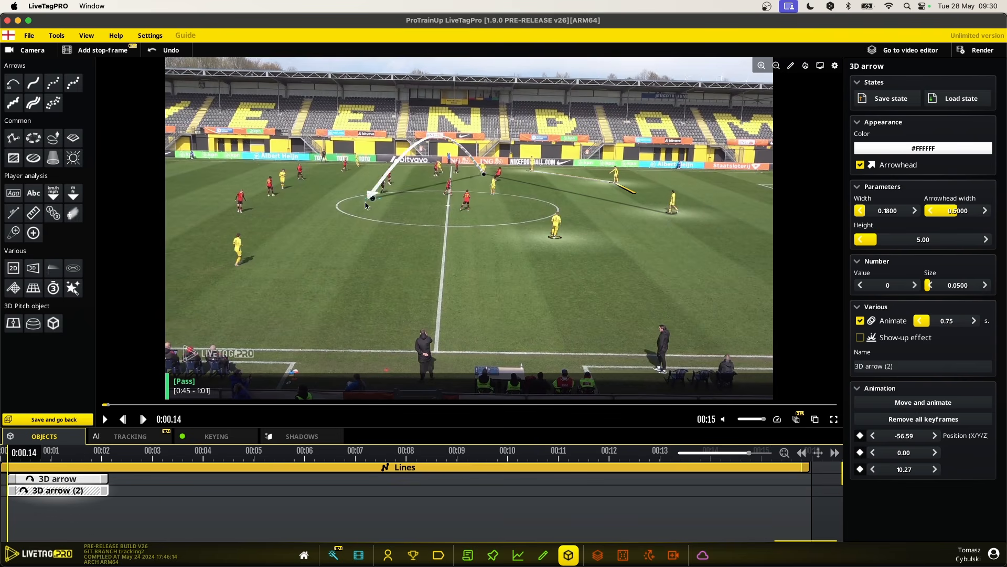
click(248, 267)
- Add a 2.0s stop-frame at 0:00.14 and shorten both 3D arrows to end just after it
drag(95, 510, 81, 480)
mouse_move(81, 479)
mouse_down()
mouse_move(152, 479)
mouse_move(79, 479)
mouse_up()
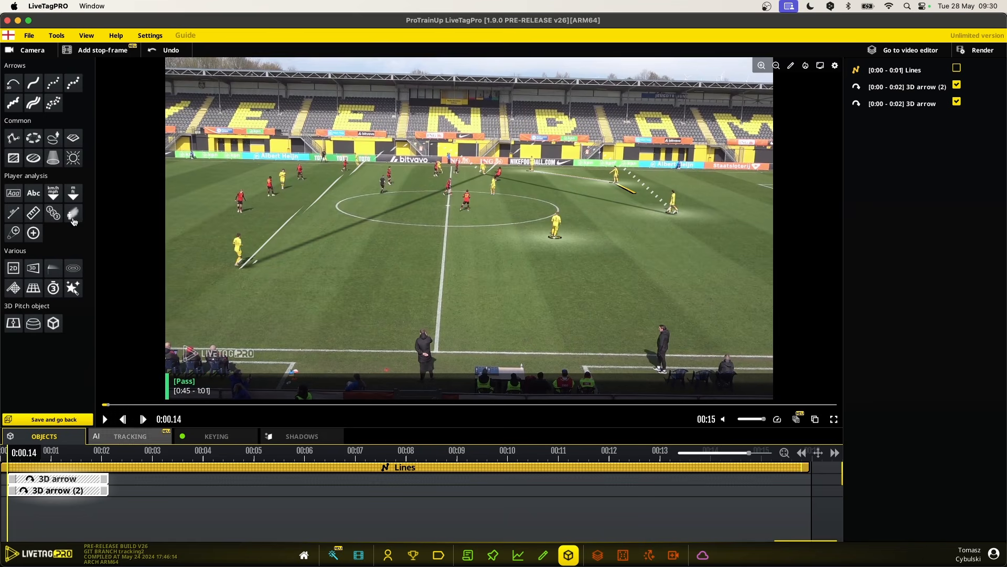
click(105, 52)
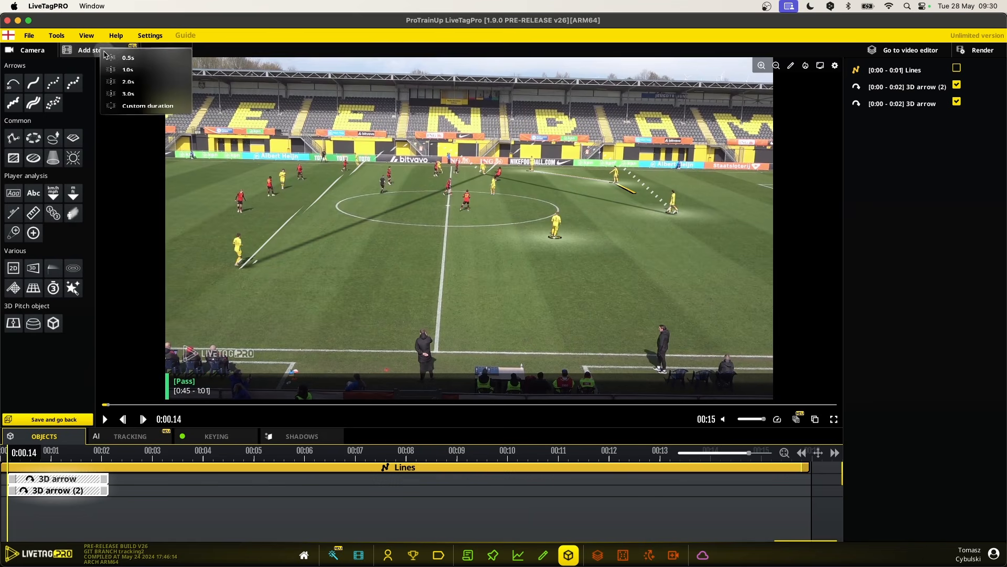
click(112, 76)
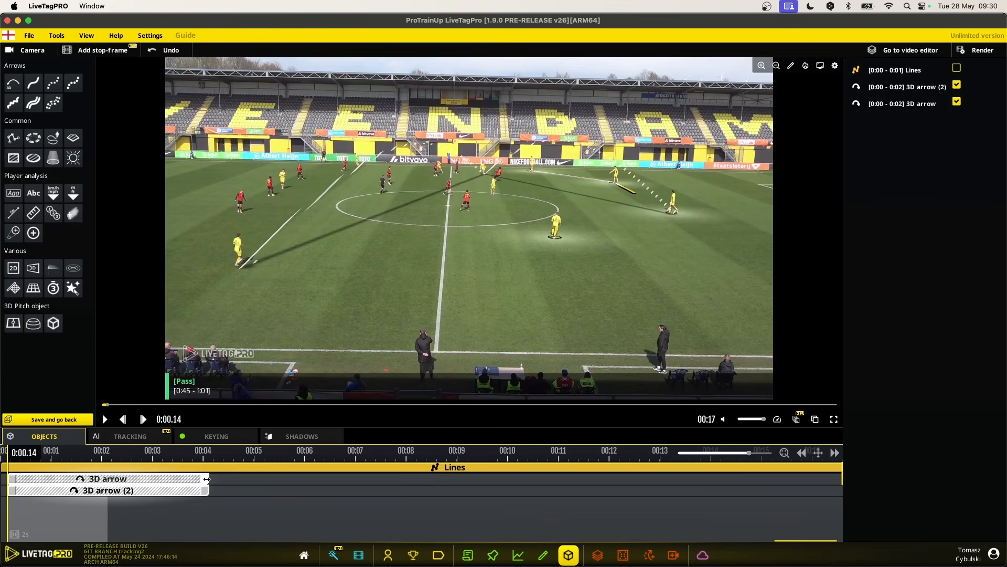
drag(207, 479, 127, 487)
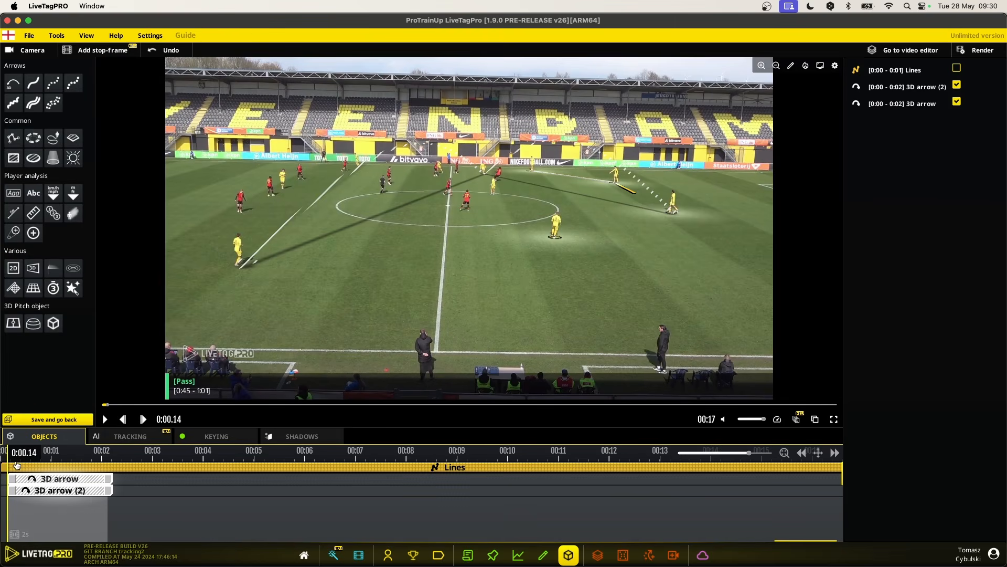
- Play the clip from 0:00.10 past 0:06.40 to check the arrows during the stop-frame
drag(9, 458, 6, 456)
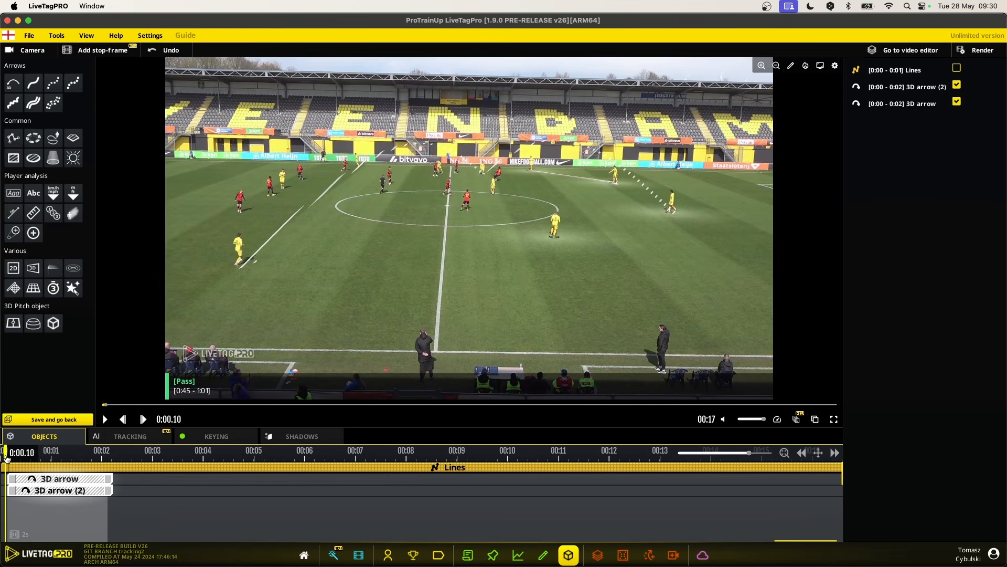
key(space)
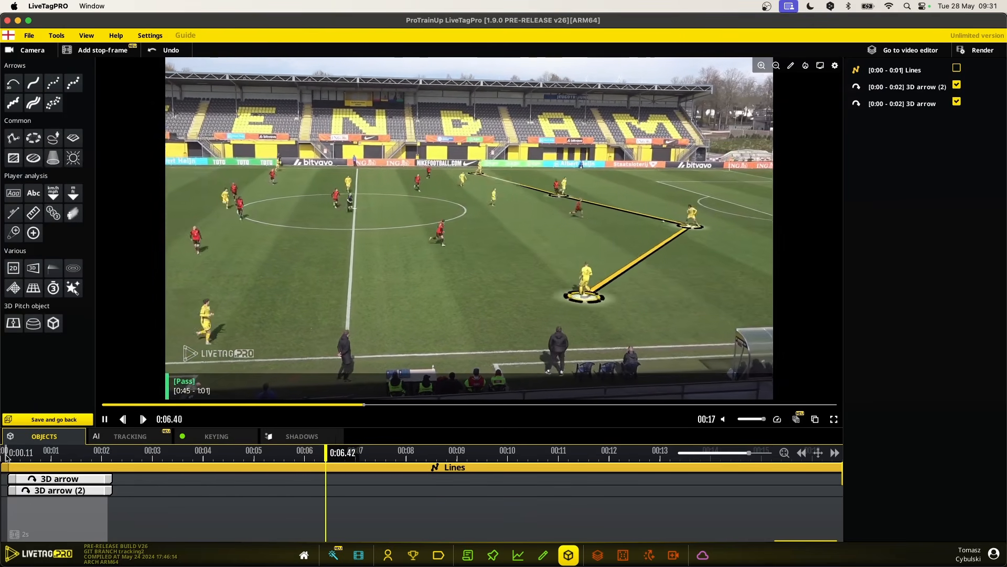
key(space)
- Add a tracked Polygon at 0:01.98 linking seven red players from the far left side around to the centre circle
drag(62, 462, 103, 466)
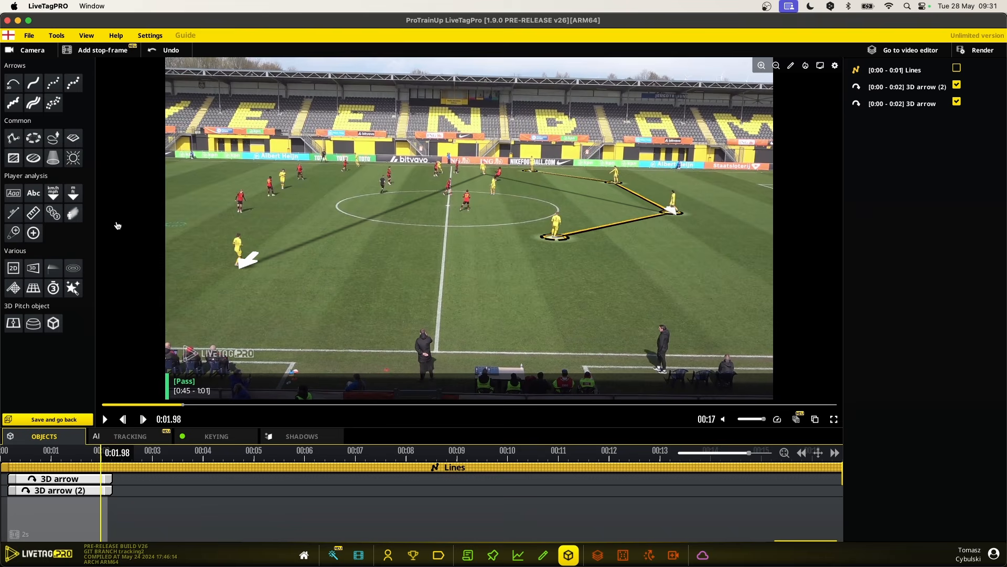
click(75, 138)
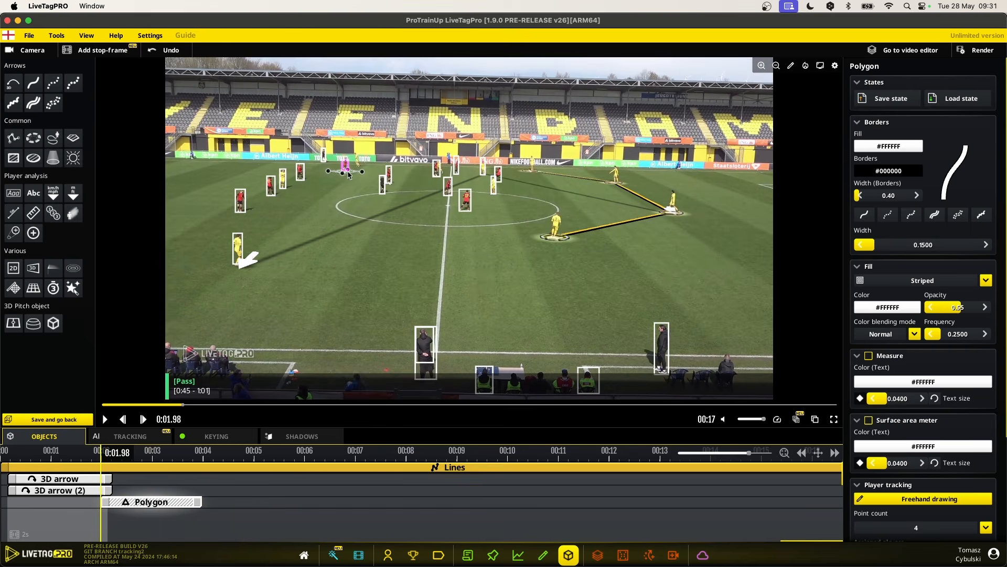
click(346, 173)
click(300, 178)
click(271, 193)
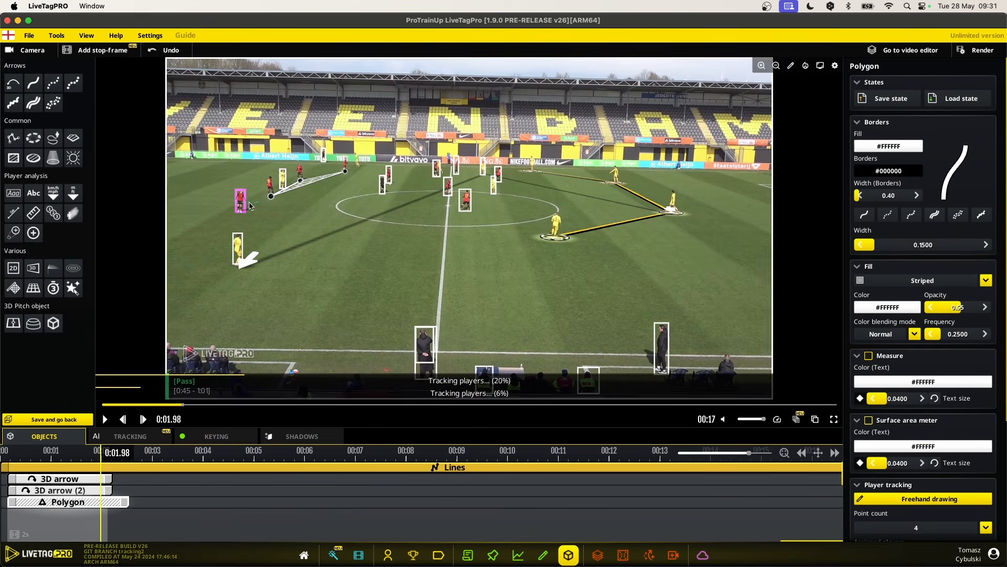
click(239, 208)
click(464, 201)
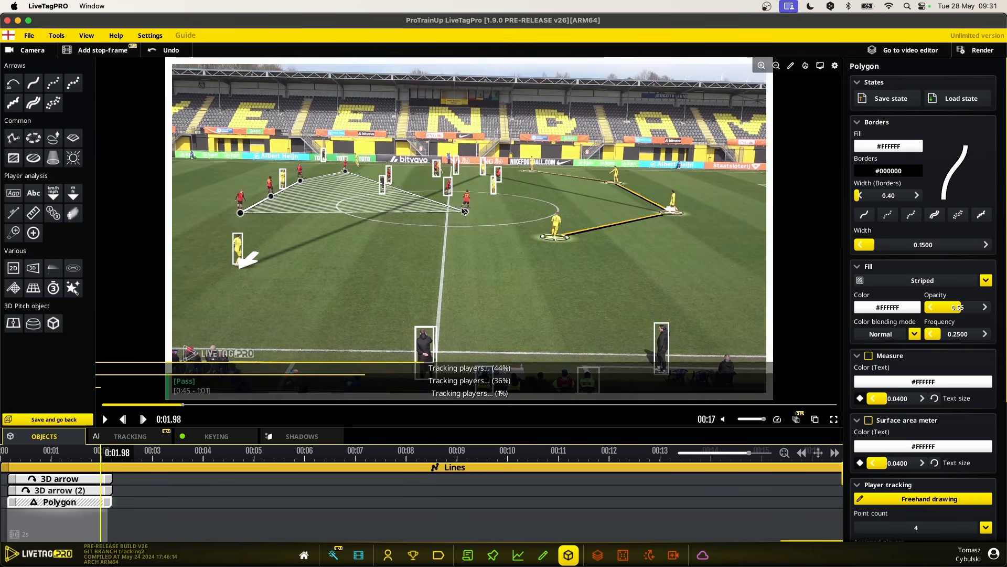
click(451, 194)
click(437, 171)
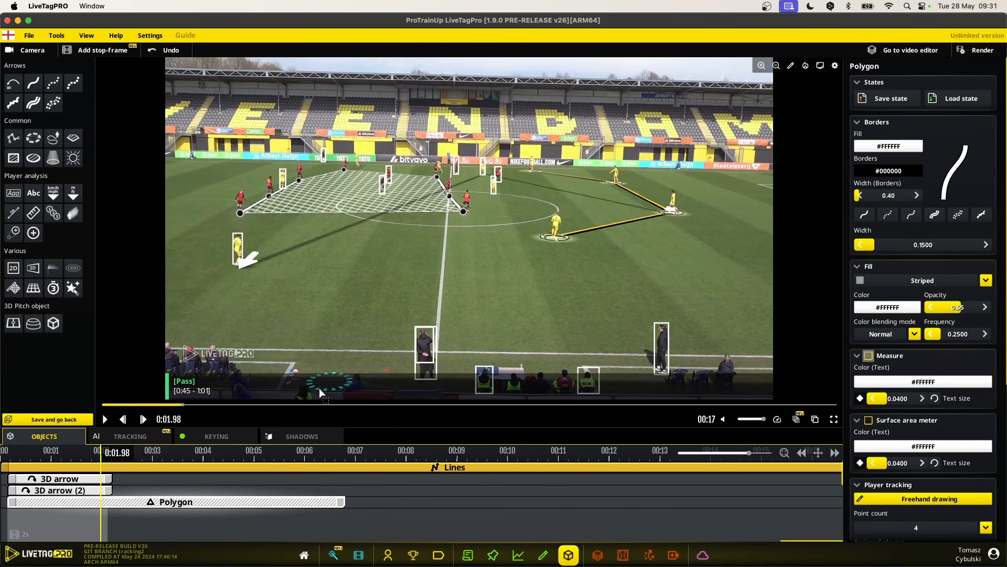
- Play the clip from its beginning to 0:05.78 and check how the Polygon follows the red players
click(5, 456)
key(space)
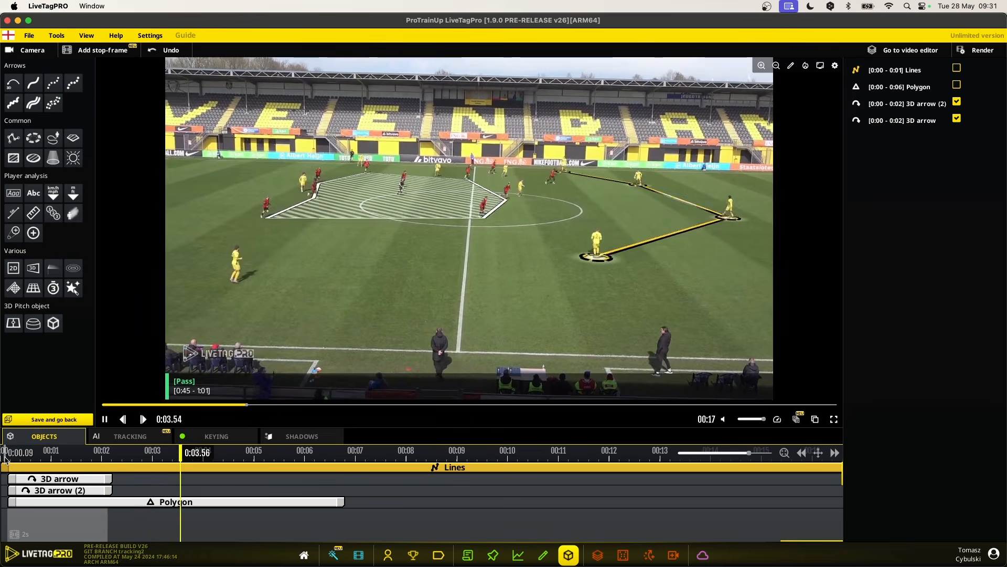
key(space)
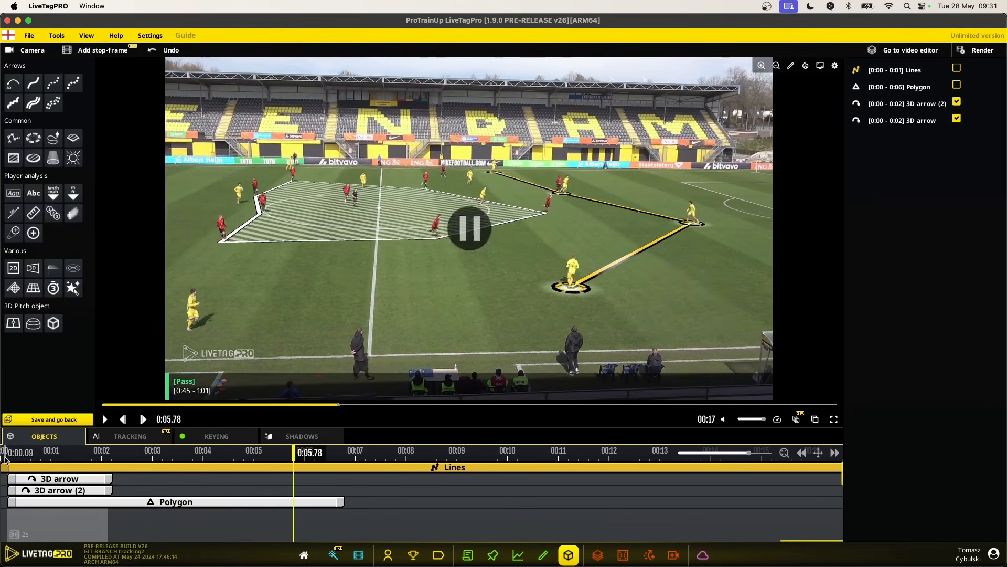
- Enable Measure on the Polygon and play from about 0:00.5 to 0:06.24 to check the distances
click(175, 501)
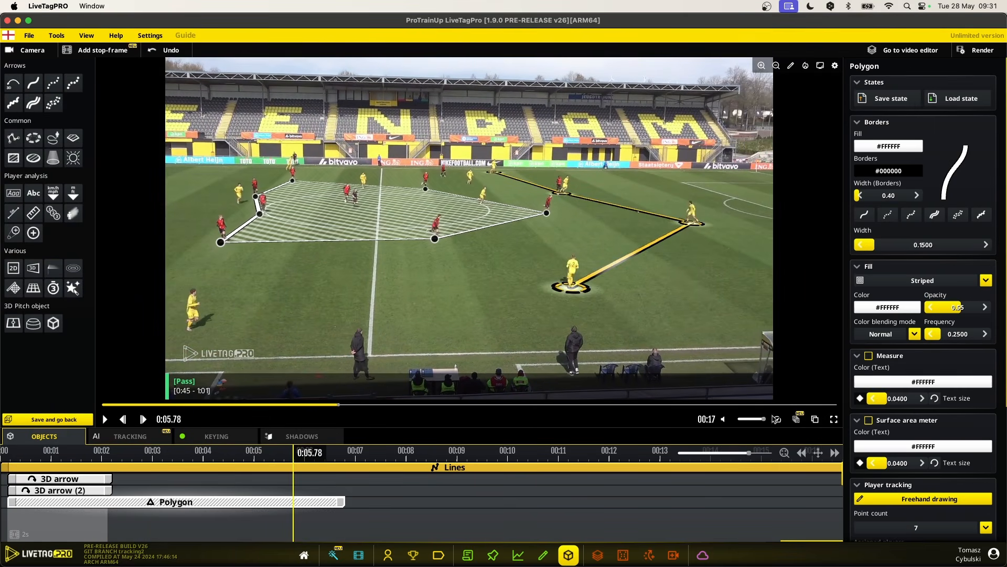
click(869, 355)
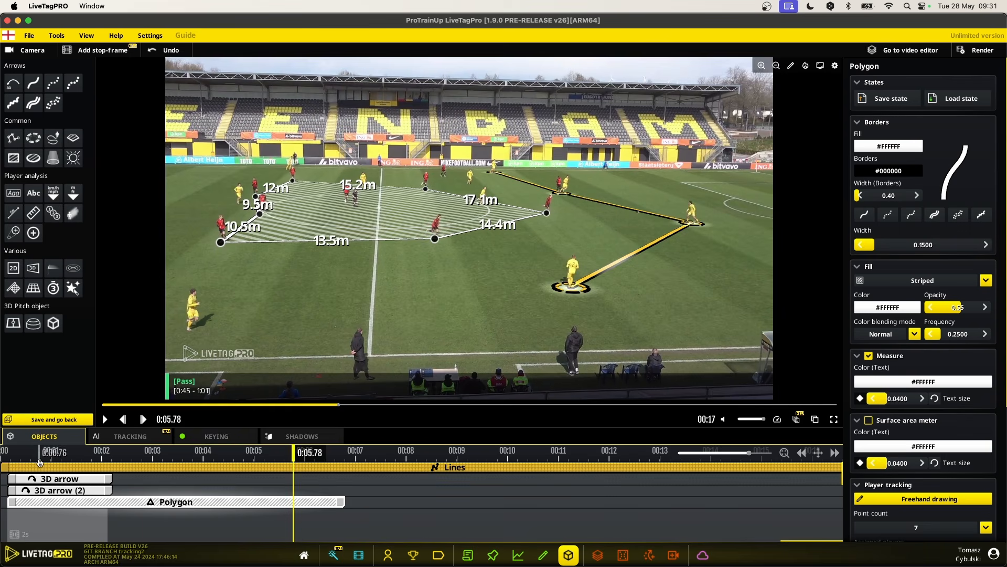
click(28, 452)
key(space)
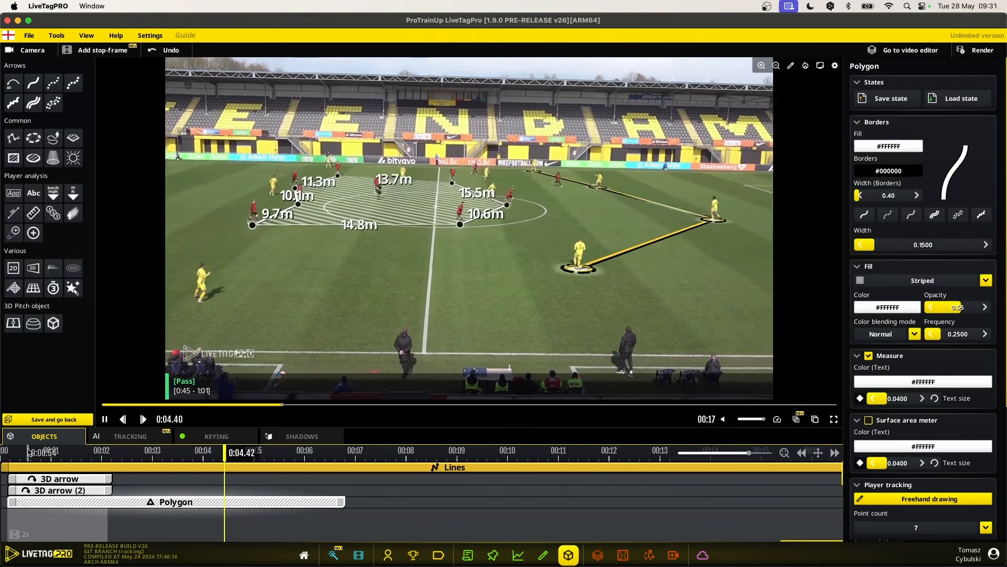
key(space)
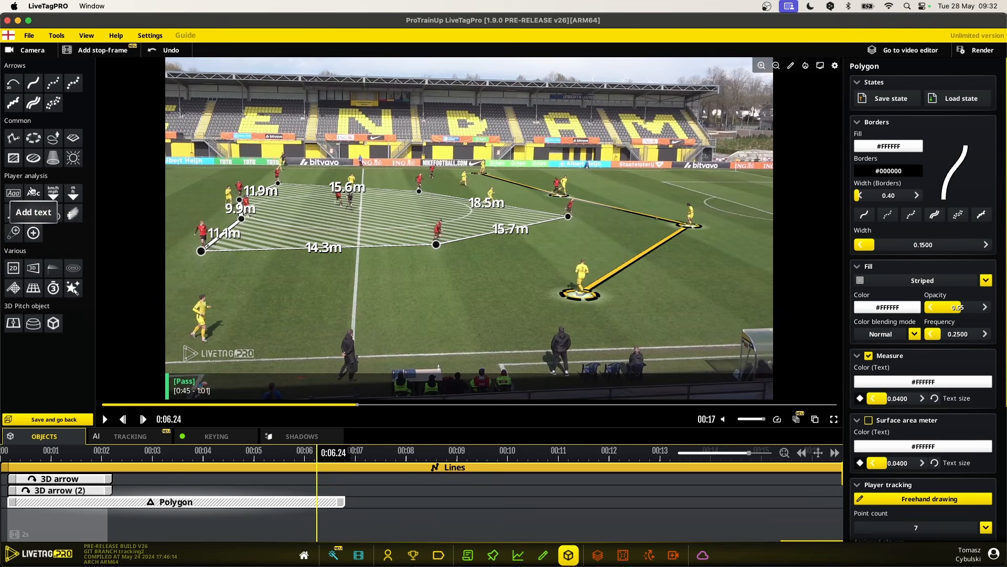
- Add a Zoom in fullscreen mode on the yellow player at the lower left at 0:06.24, and play the clip to 0:09.82
click(37, 235)
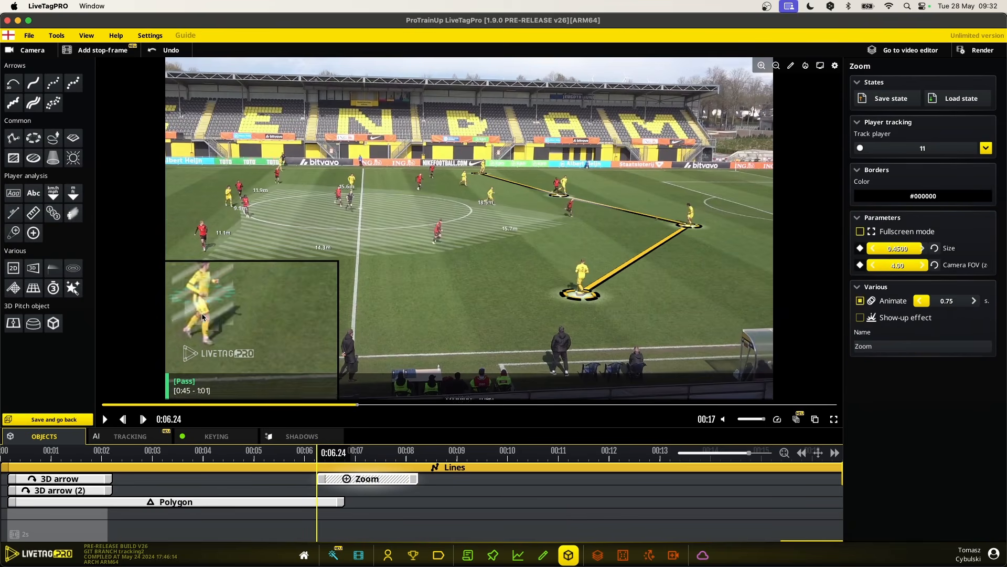
click(858, 232)
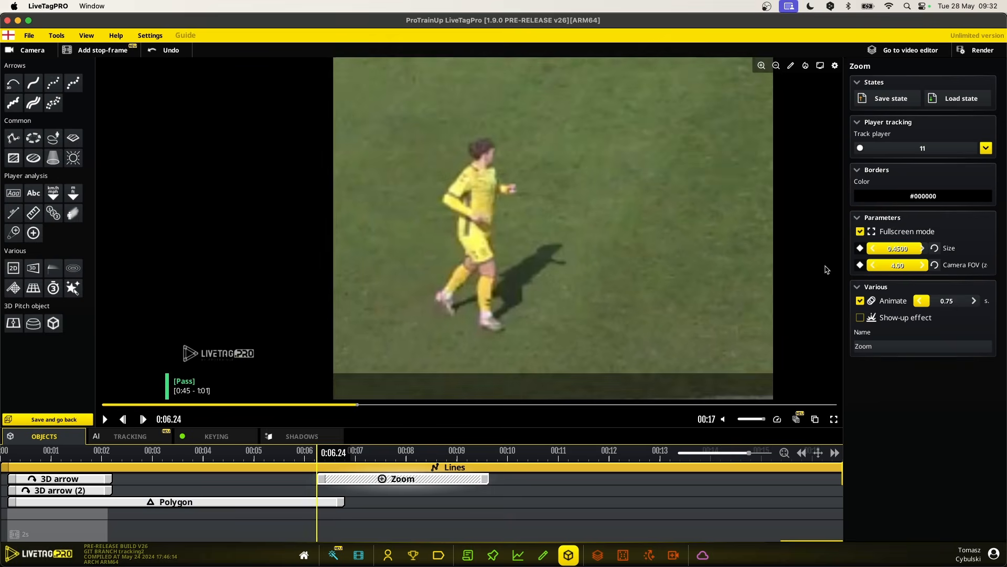
click(86, 452)
key(space)
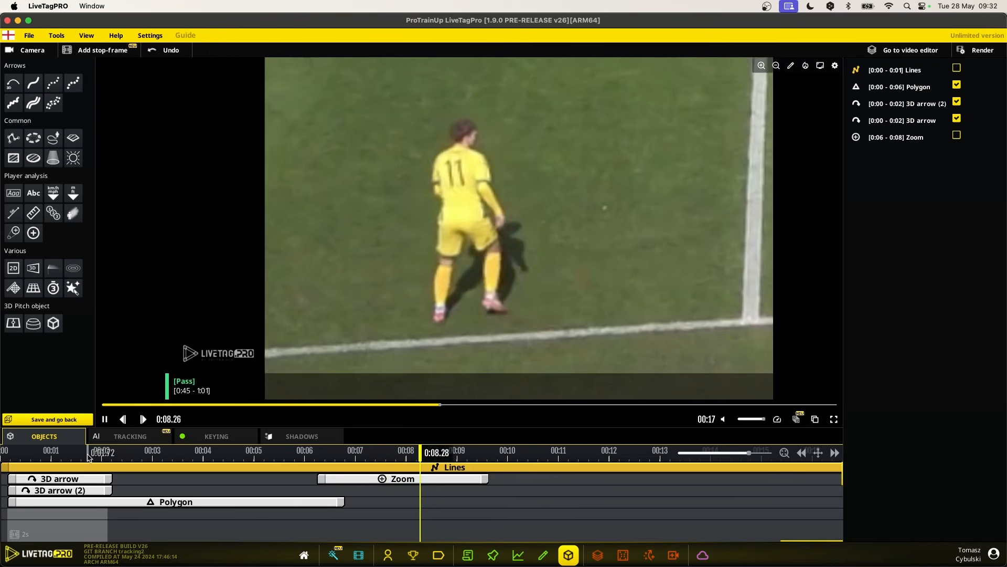
key(space)
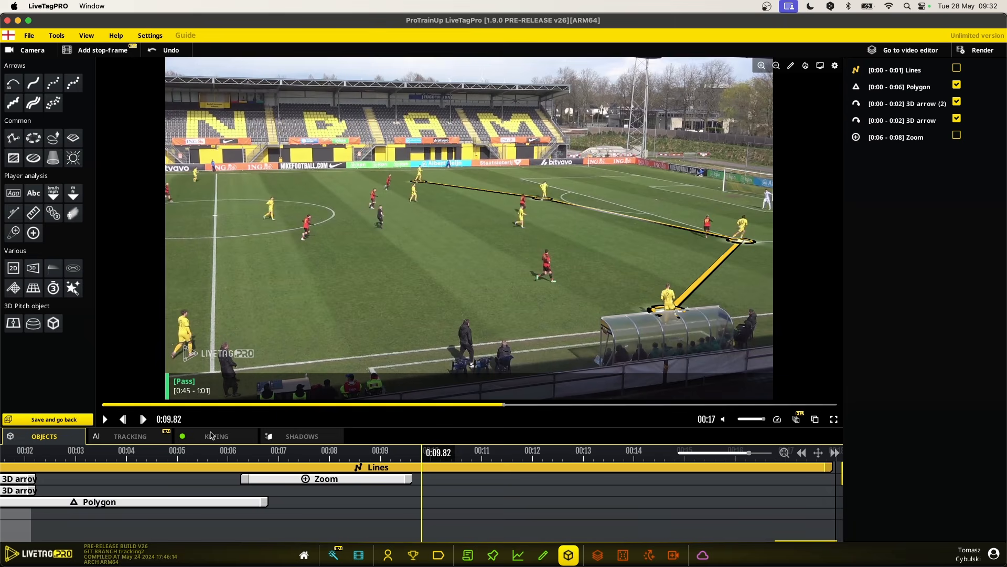
- Add a Glimpse that tracks the nearest red player in midfield at 0:09.82
click(53, 268)
click(543, 281)
click(528, 285)
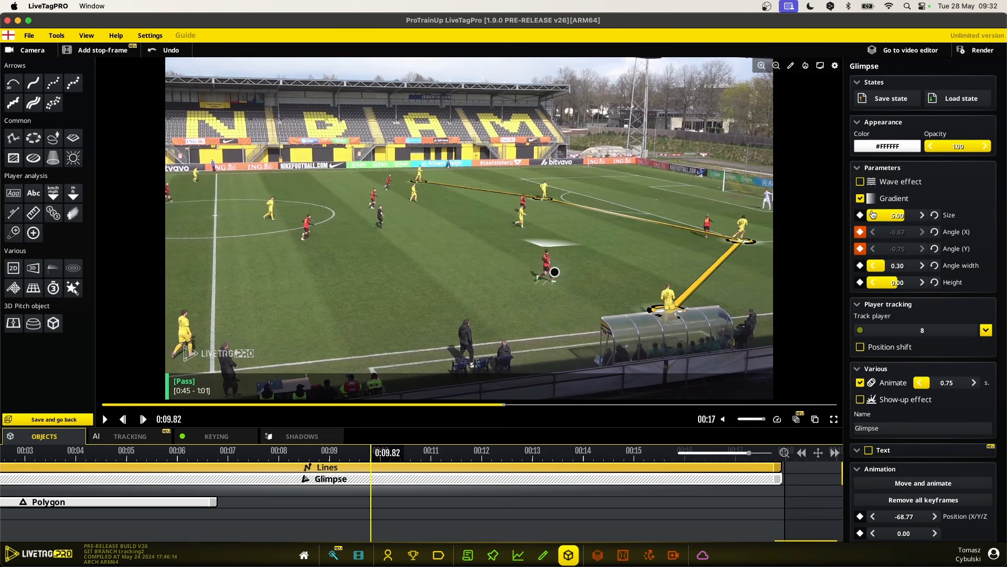
- Set the Glimpse size to 7.00 and keyframe its viewing direction at 0:09.34, 0:09.64, 0:09.86, 0:11.10 and 0:13.94
drag(899, 220, 903, 220)
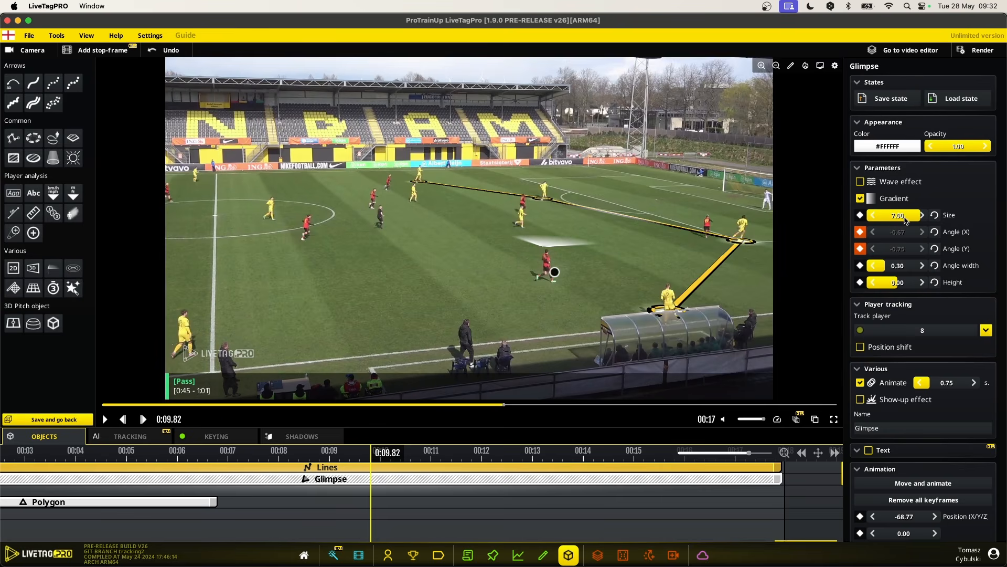
drag(266, 458, 348, 464)
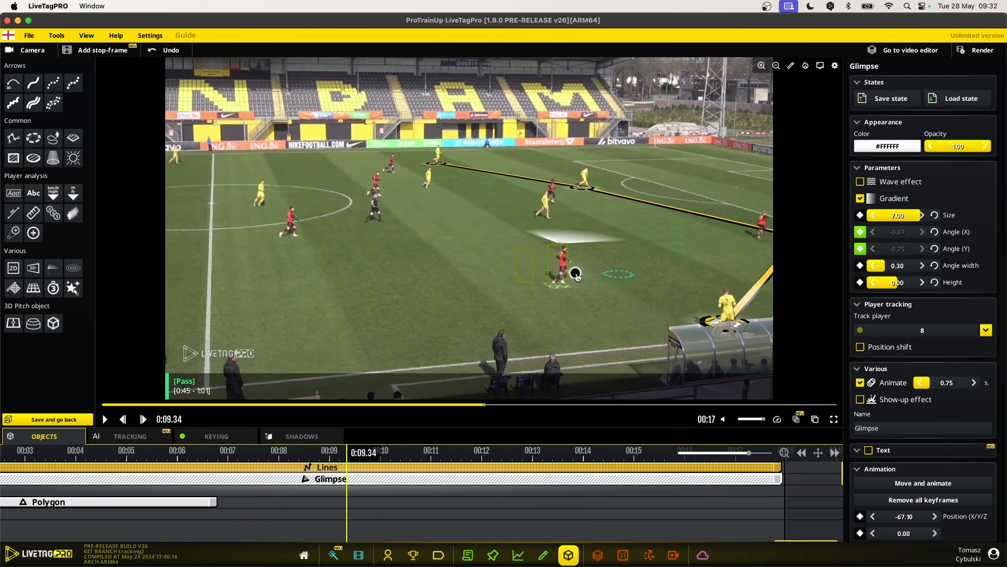
drag(346, 459, 362, 462)
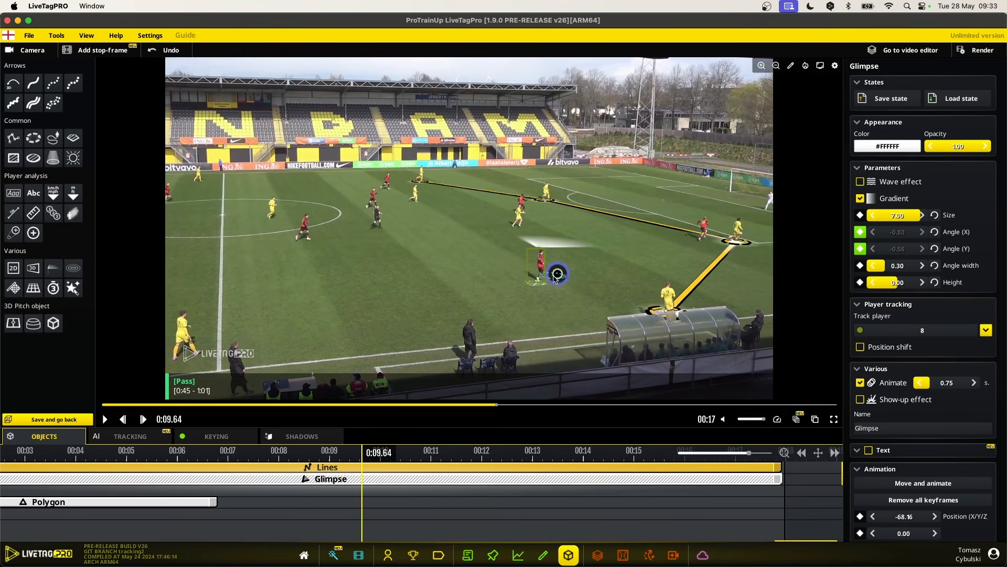
drag(362, 461, 373, 461)
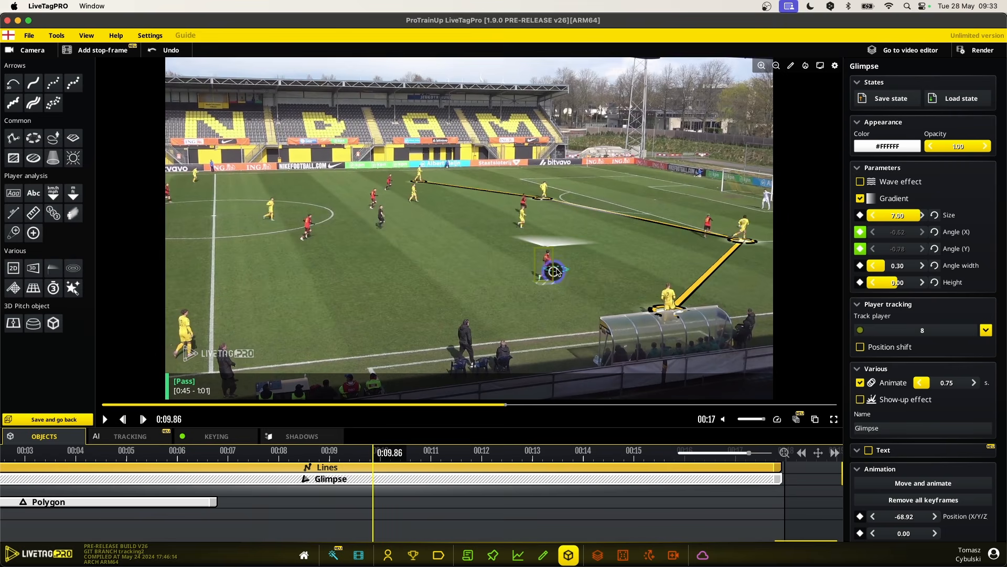
drag(373, 462, 436, 463)
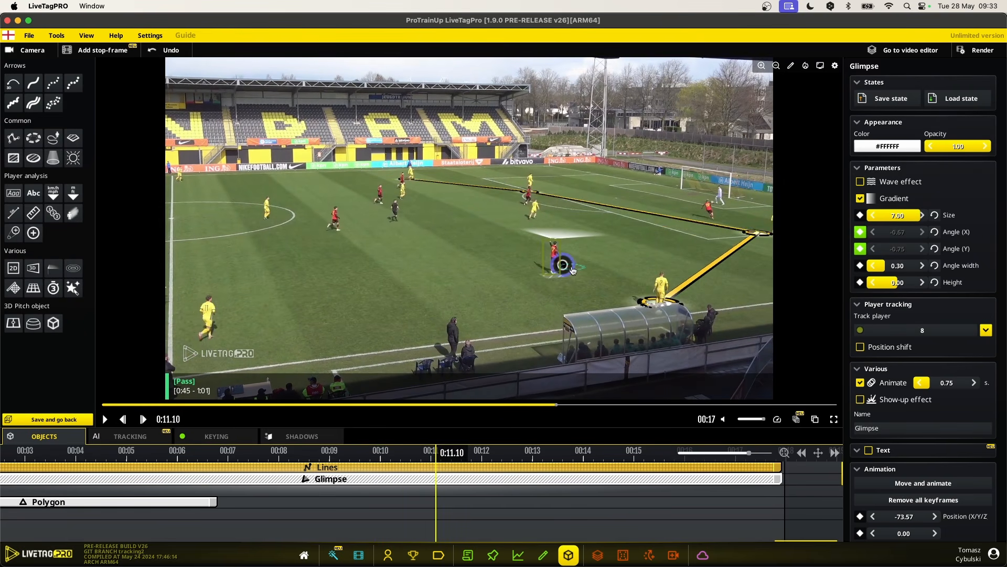
drag(436, 461, 582, 455)
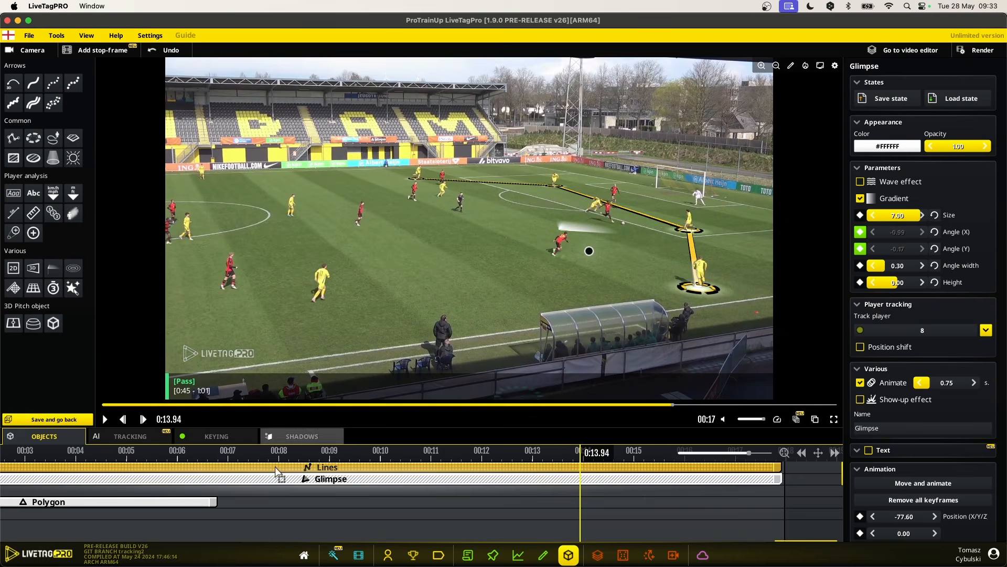
- Play the clip from about 0:07 to 0:17.22 to check how the Glimpse turns and follows the red player
click(227, 455)
key(space)
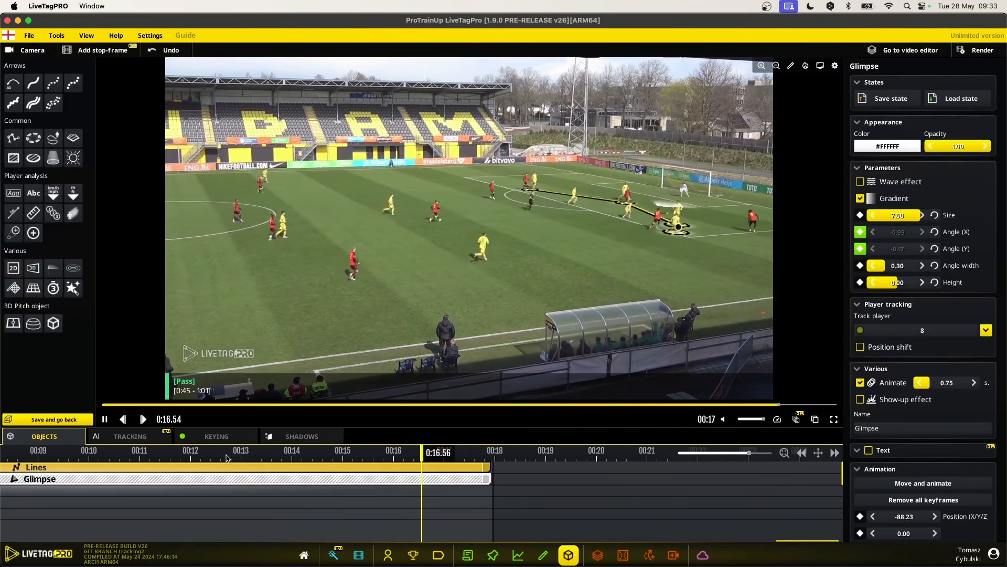
key(space)
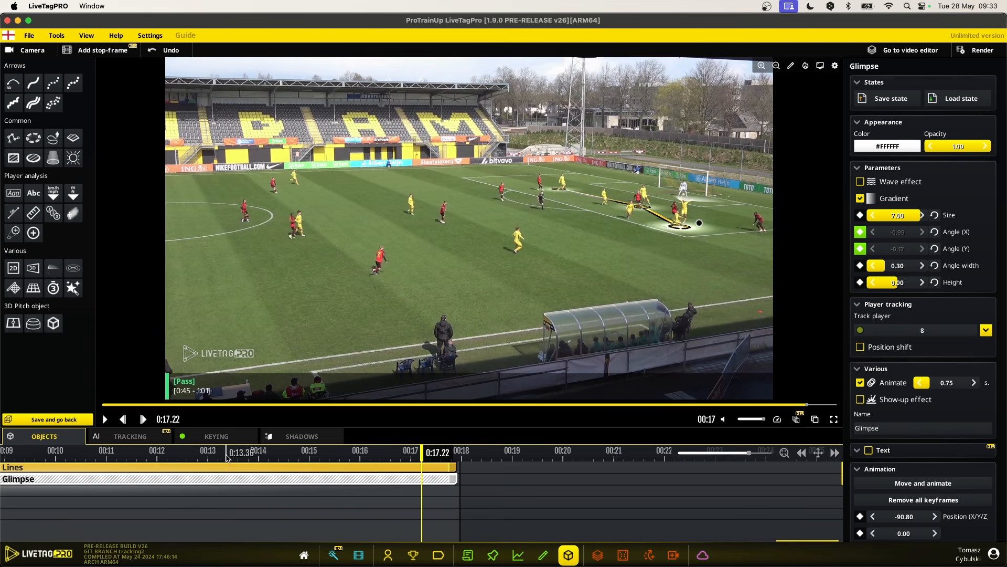
- Add a Name label at 0:14.10 that tracks the nearest yellow player in midfield, and open its text for editing
click(288, 459)
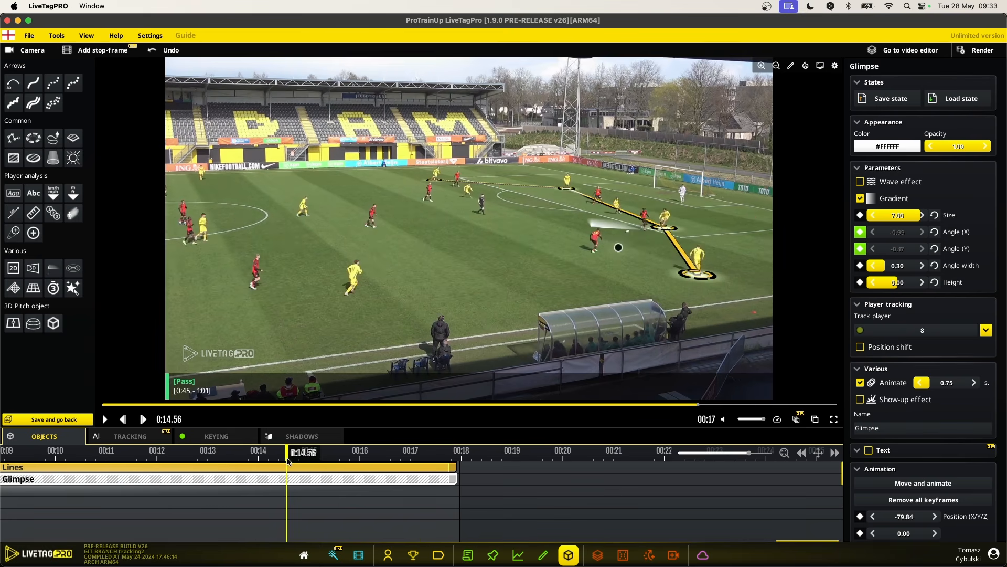
drag(288, 460, 264, 459)
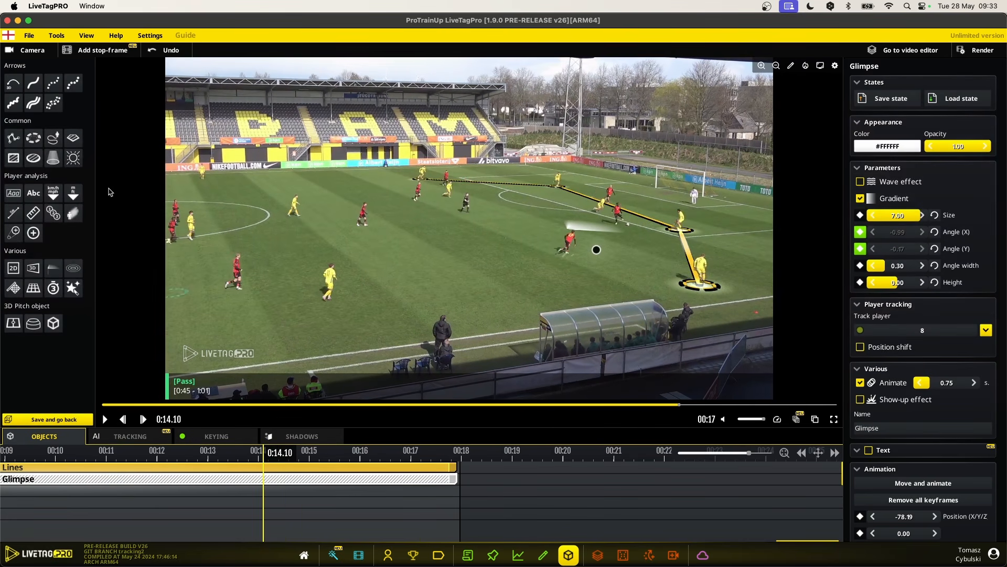
click(18, 198)
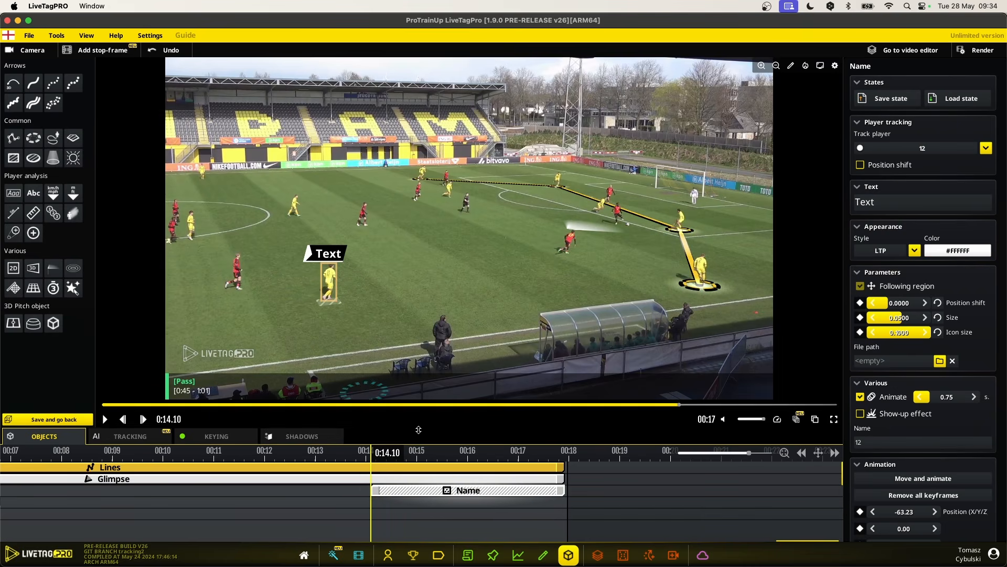
click(903, 205)
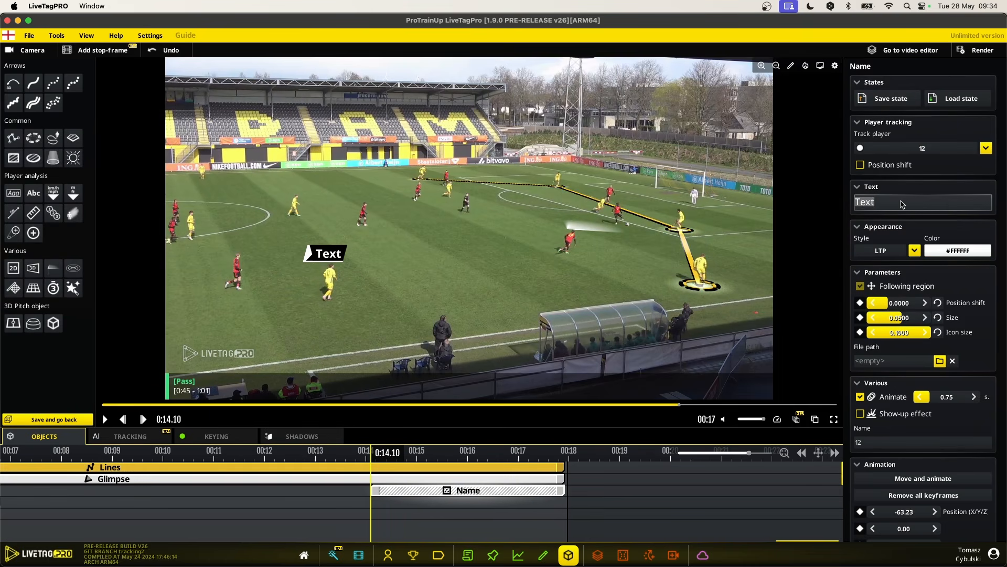
- Enable the Text label on the Glimpse
click(218, 466)
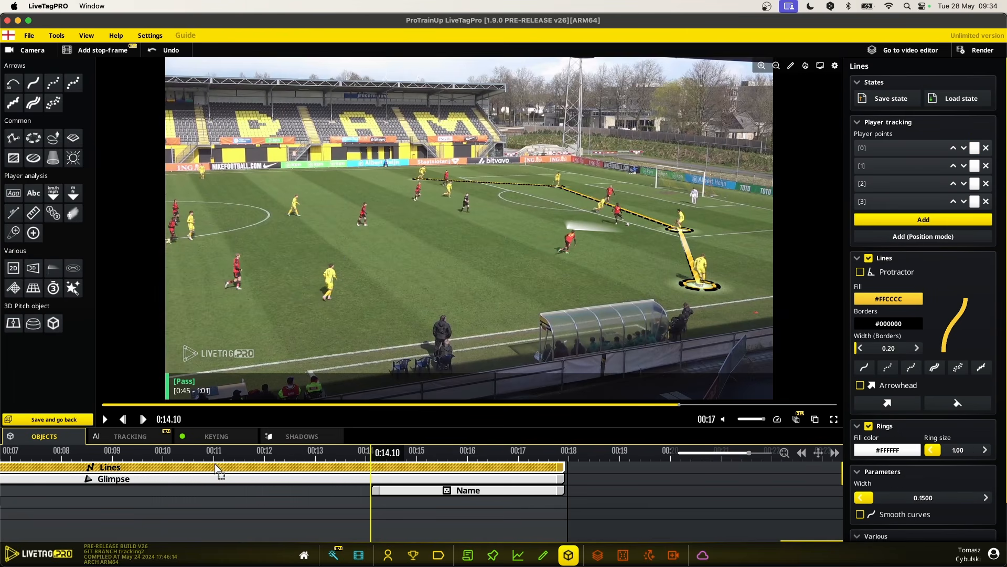
click(212, 475)
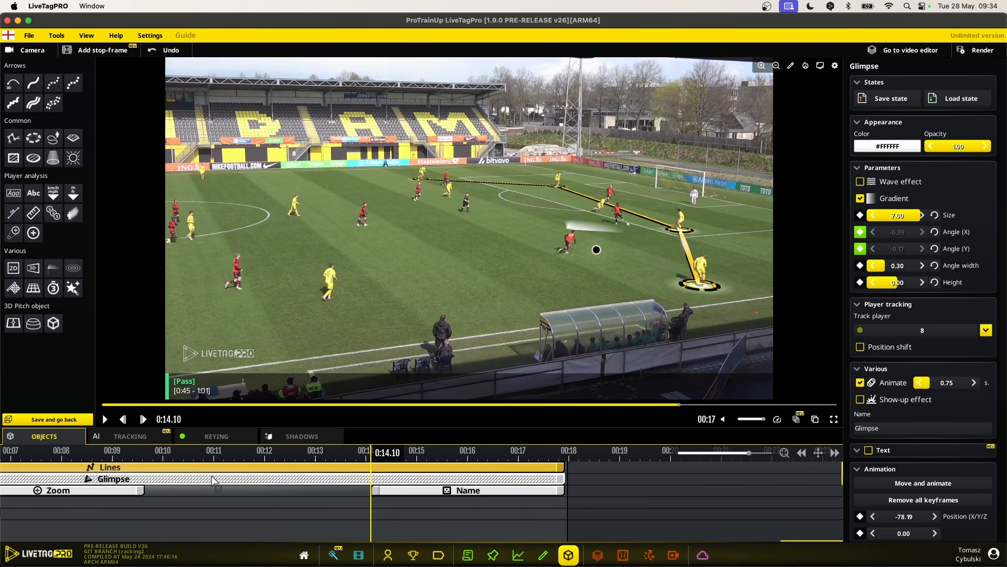
click(868, 451)
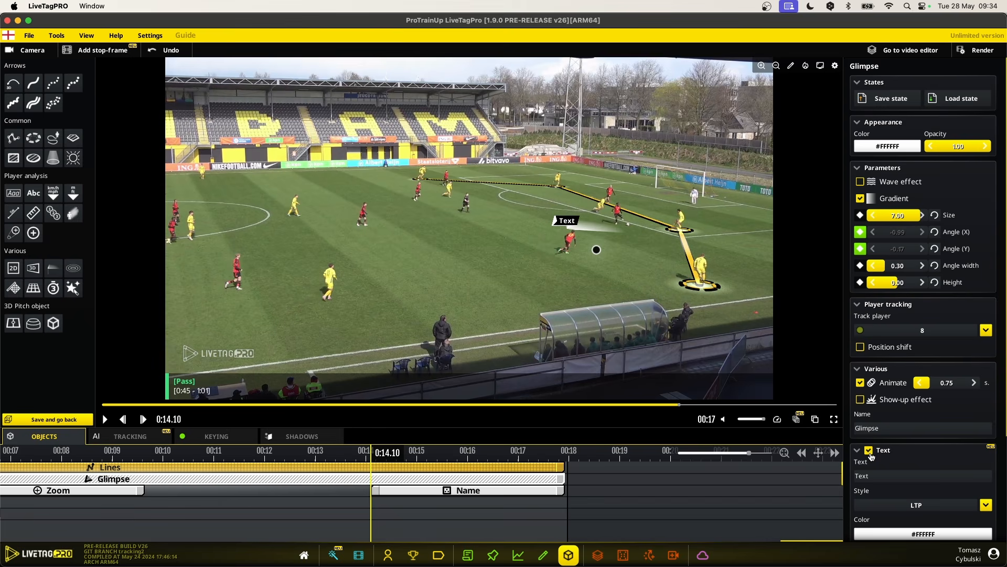
- Add a Speedometer at 0:14.10 to the player with the Name label, extend it to the clip's end and play from 0:13.76 to 0:16.36
click(53, 194)
click(328, 297)
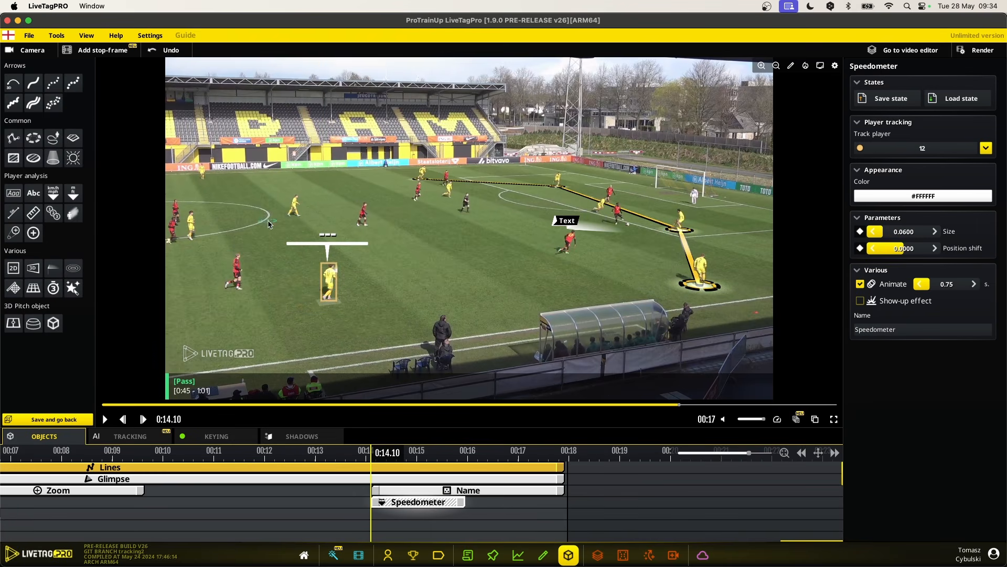
click(105, 419)
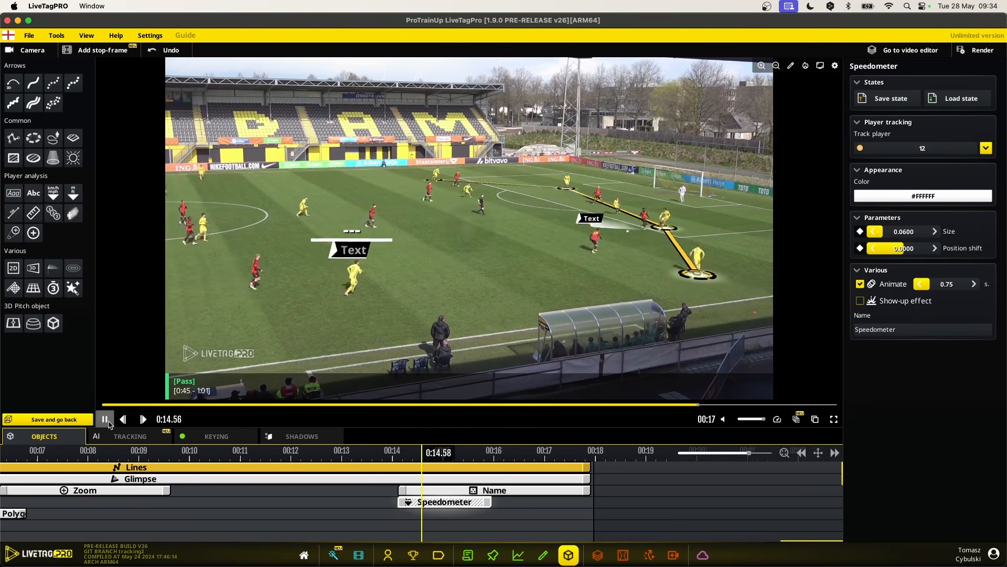
click(108, 423)
drag(392, 503, 492, 508)
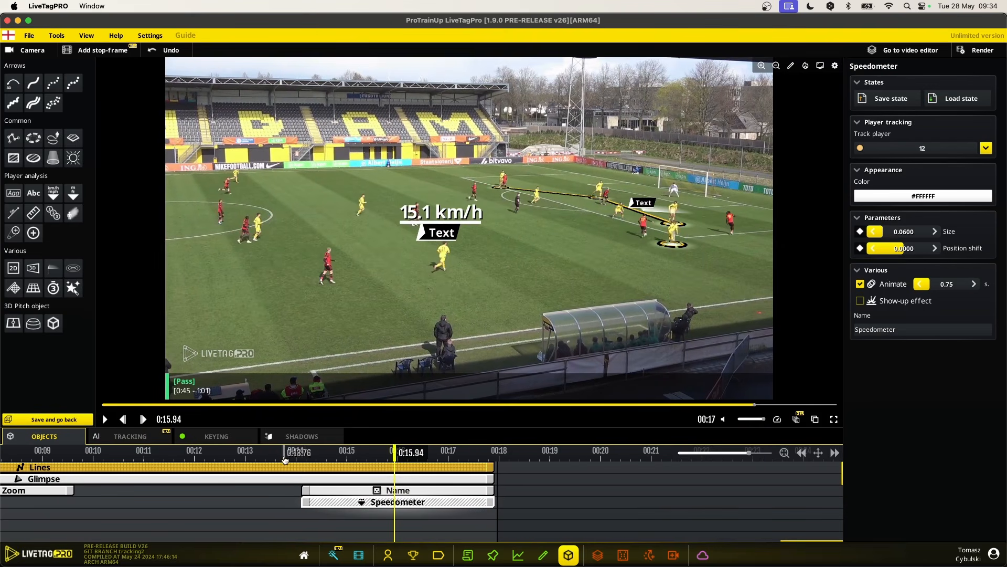
click(285, 457)
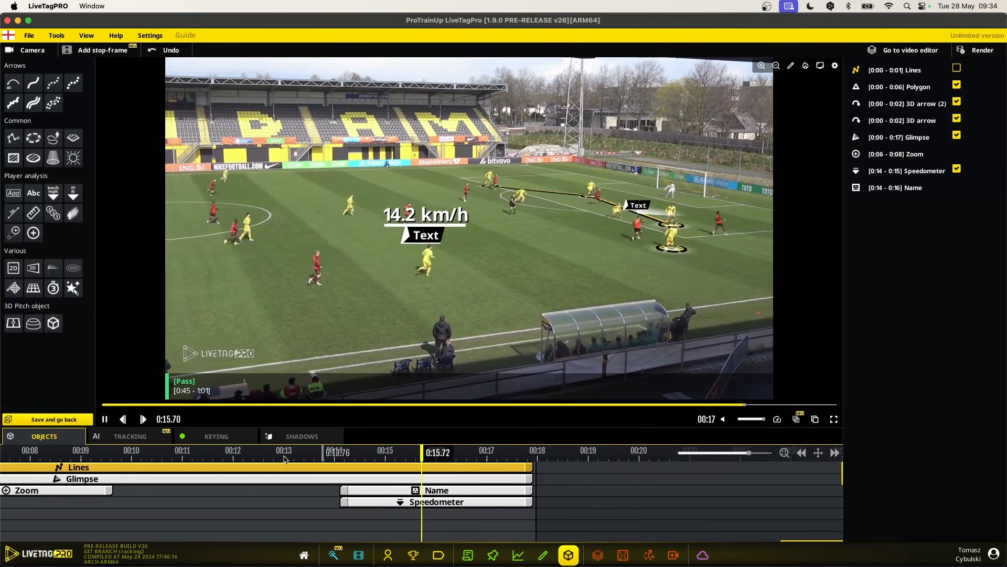
key(space)
- Add a Distance meter at 0:16.36 that tracks the yellow player beyond the one with the Speedometer, and play the clip to check it
click(69, 194)
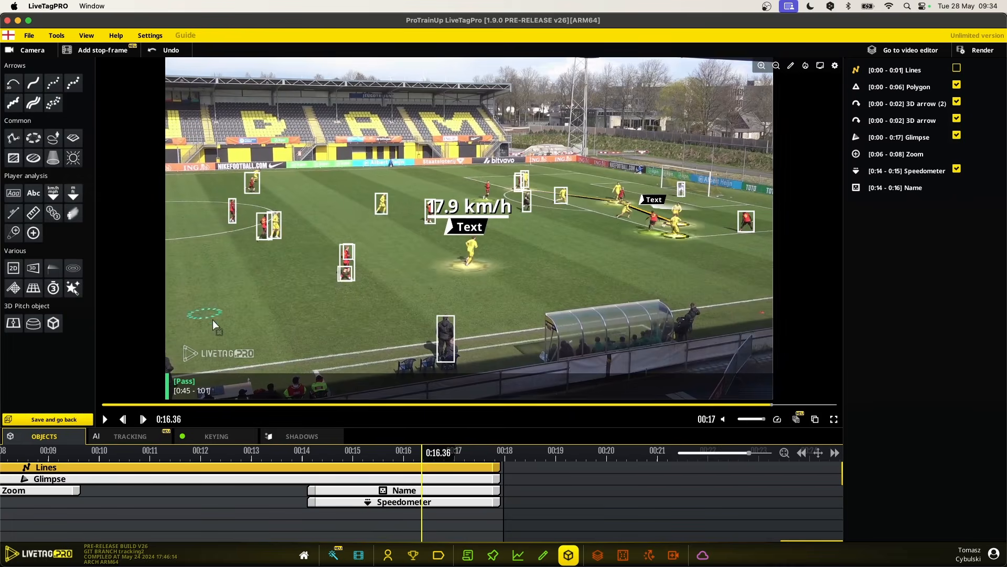
click(384, 216)
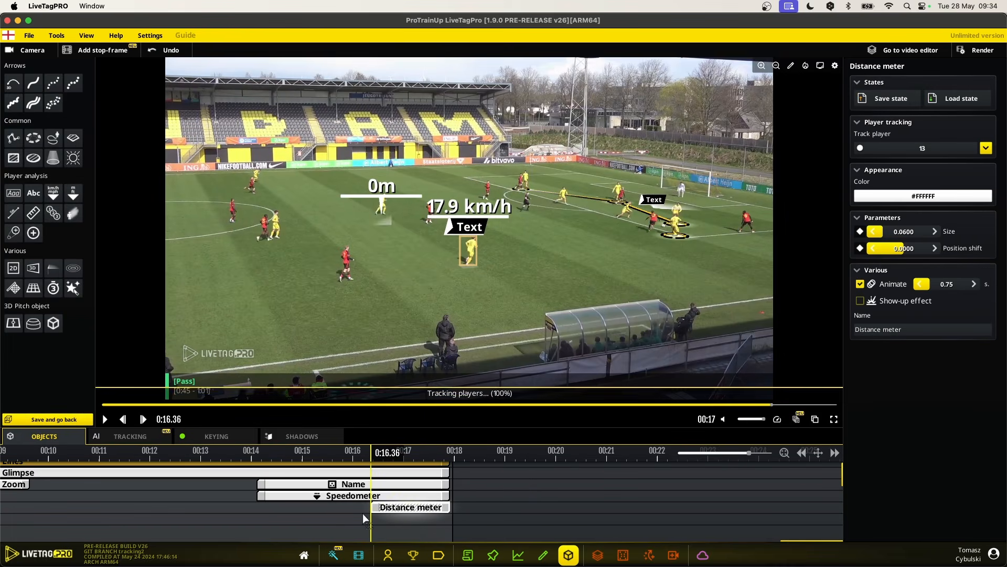
click(452, 507)
click(444, 507)
key(space)
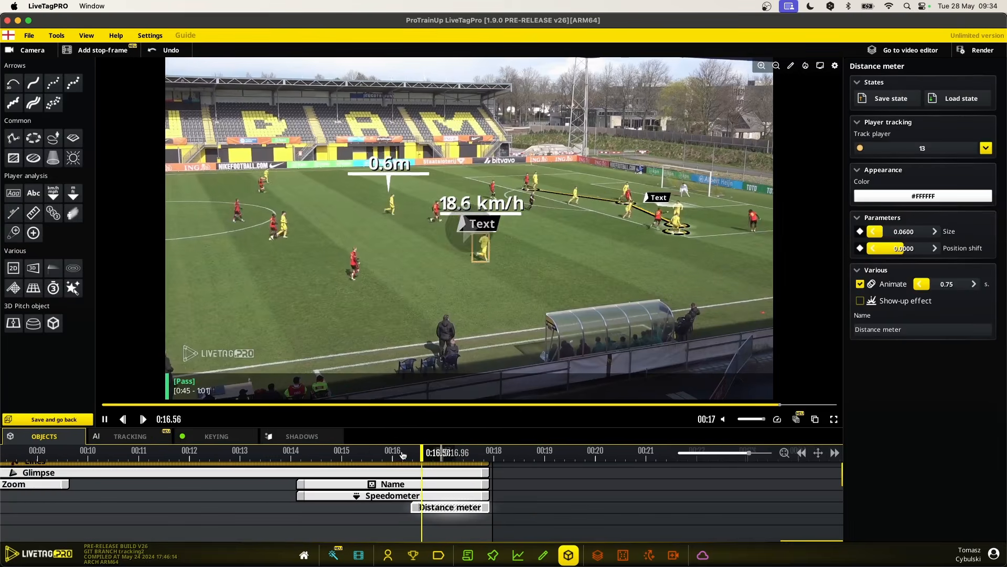
key(space)
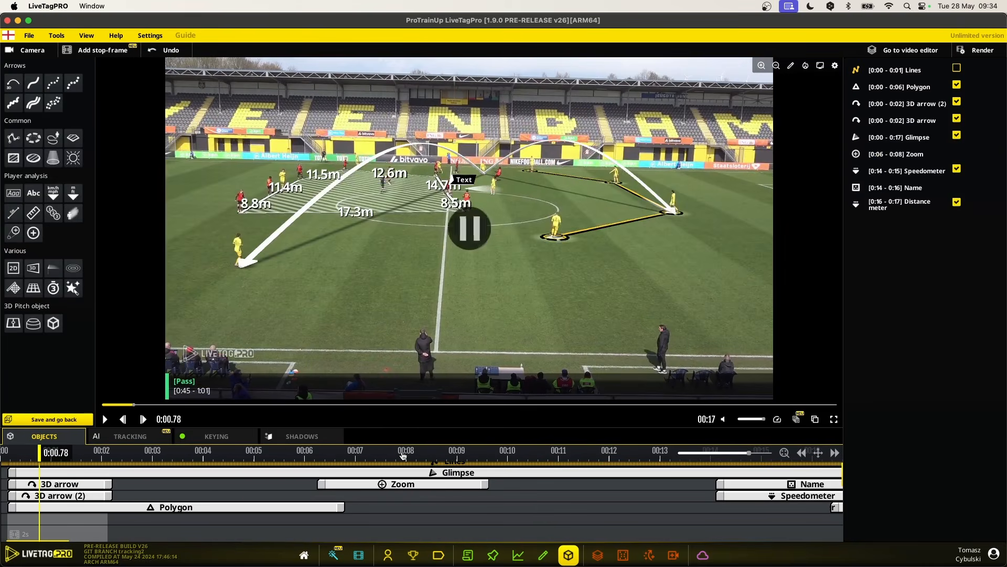
- Play the clip from 0:00.78 to 0:04.08 and add a Spotlight there that tracks the yellow player nearest the camera on the far left
key(space)
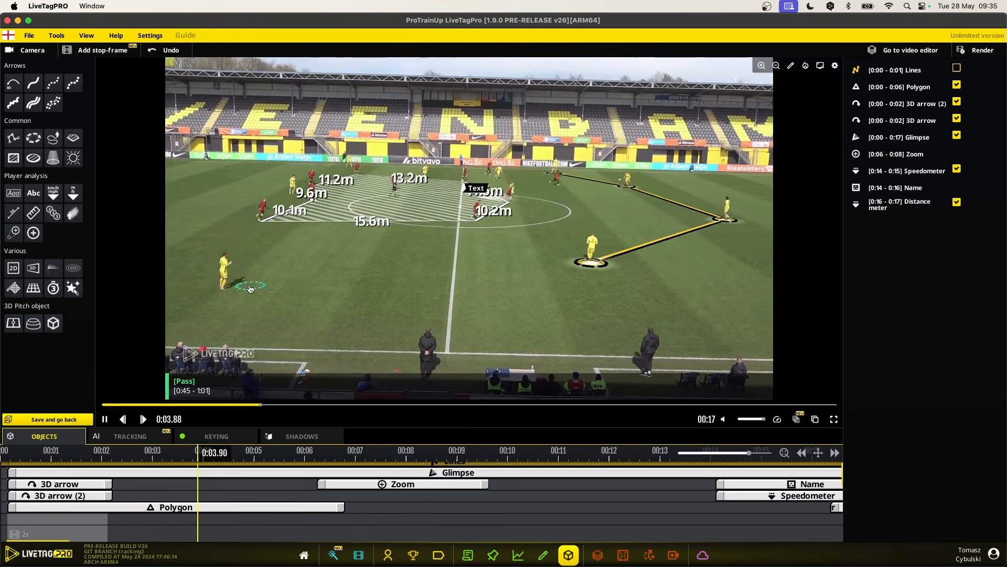
key(space)
click(71, 158)
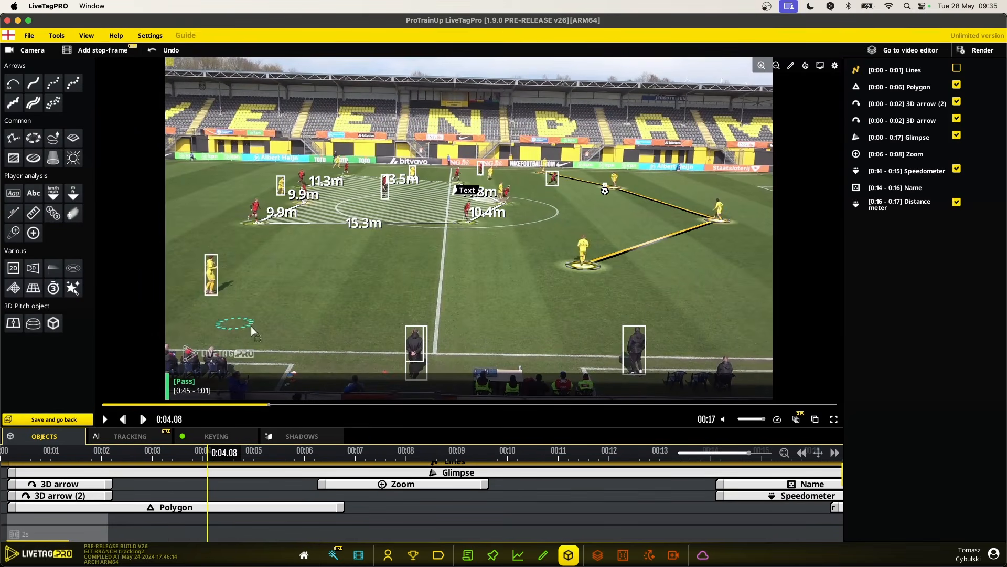
click(210, 273)
- Try extending the Spotlight over the Zoom to about 0:09.2, and play from 0:03.88 to 0:07.38 to check it
drag(305, 496, 467, 496)
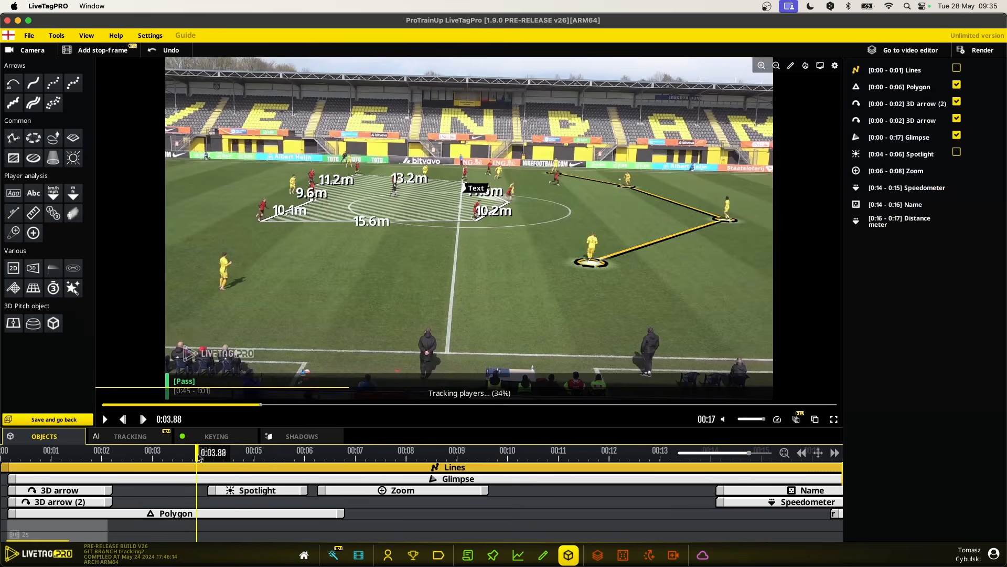
key(space)
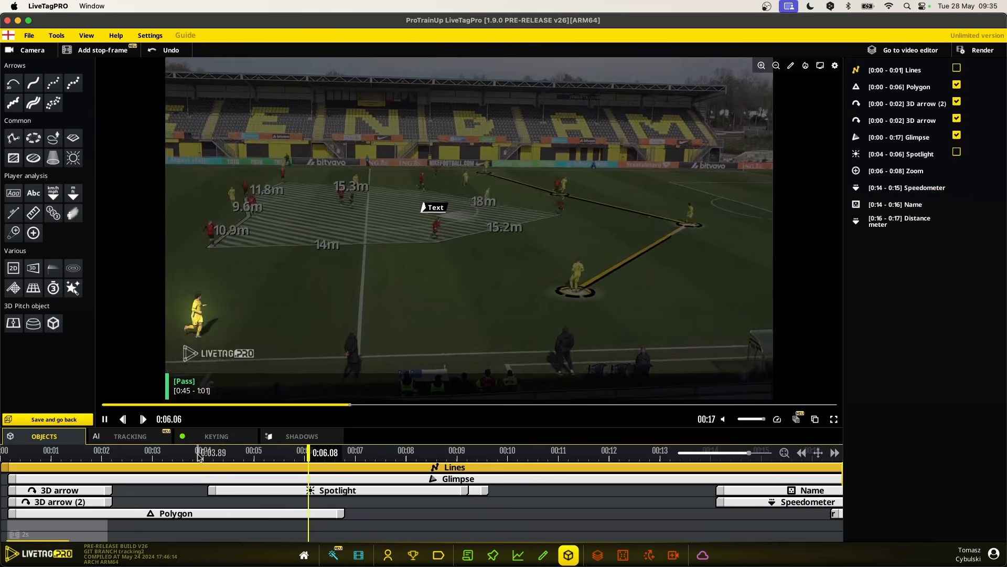
key(space)
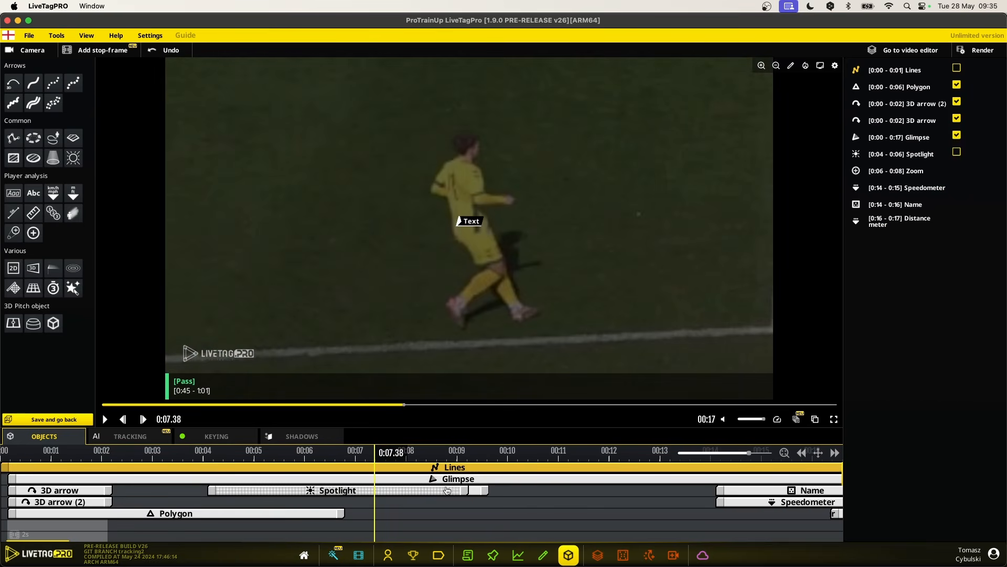
- Shorten the Spotlight so that it ends just before the Zoom, and play from 0:03.99 to 0:10.32 to check it
drag(486, 490, 308, 492)
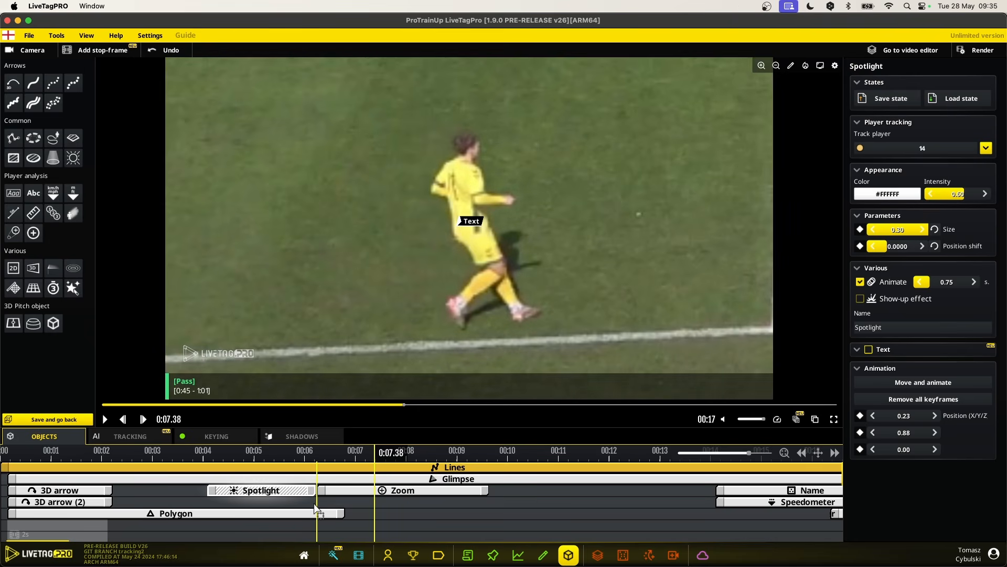
click(202, 453)
key(space)
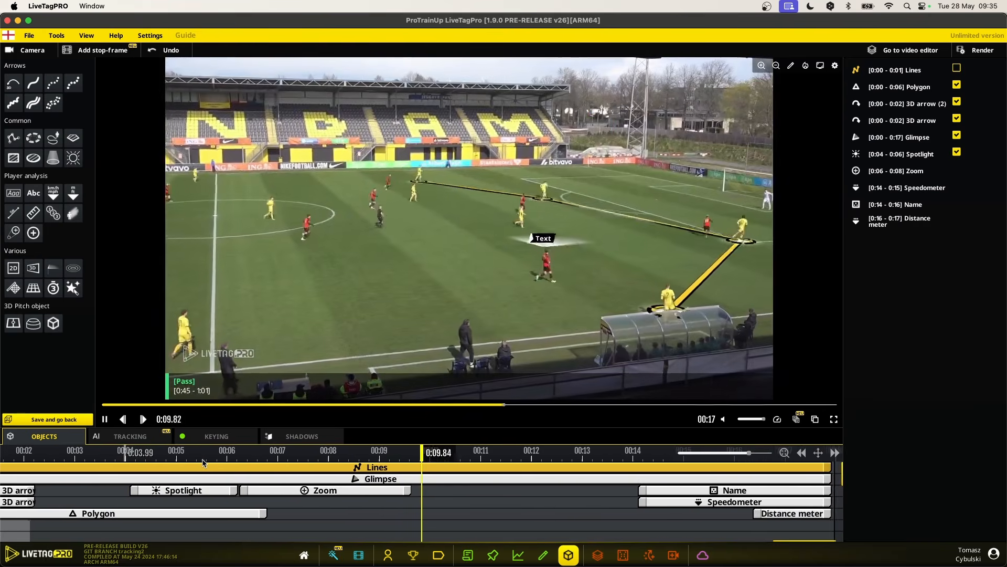
key(space)
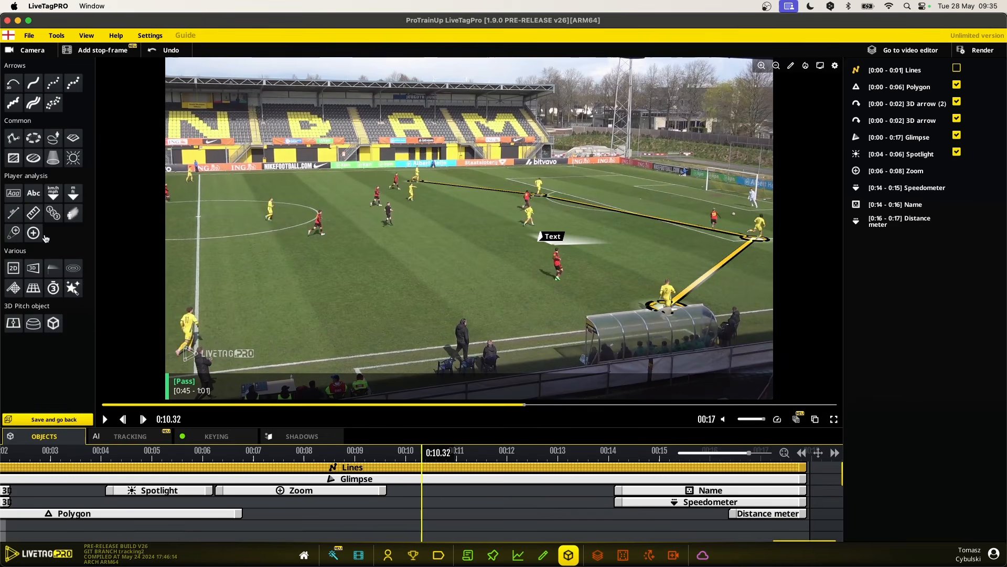
- Place a Billboard with the text Abc on the near left half of the pitch at 0:10.32 and turn it towards the camera
click(33, 269)
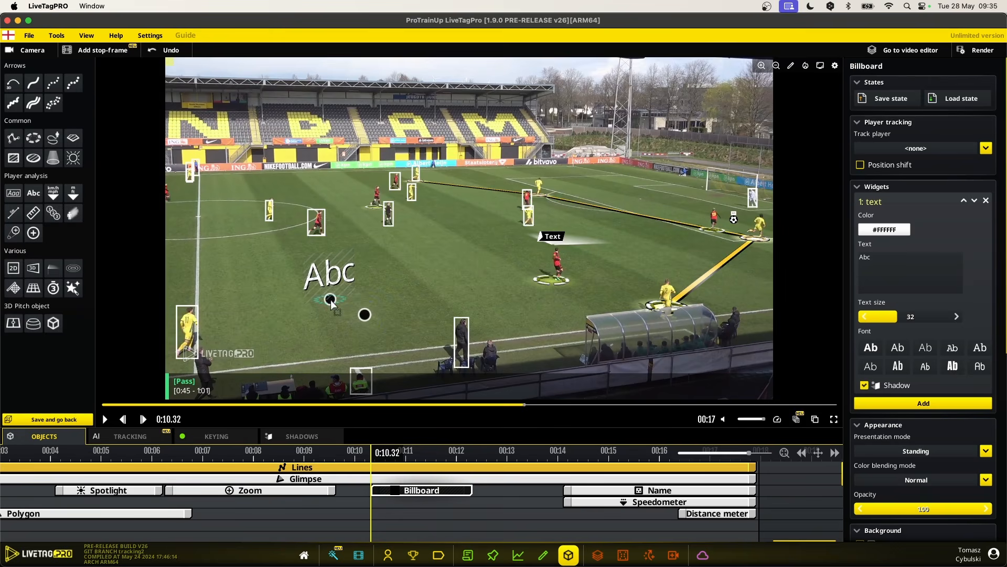
click(330, 300)
drag(364, 315, 339, 319)
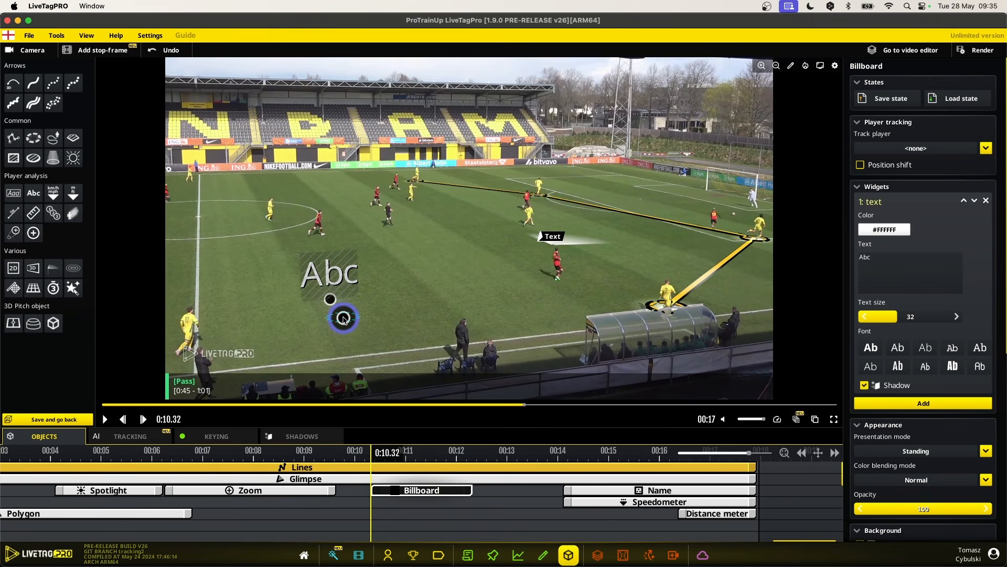
- Set the Billboard's presentation mode to Lying
scroll(931, 160, down, 10)
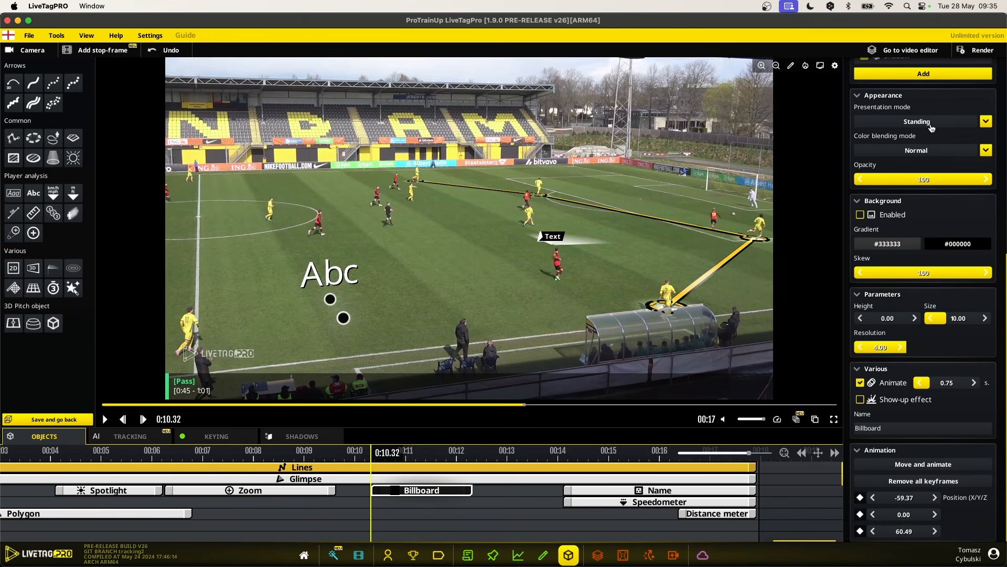
click(932, 127)
click(928, 136)
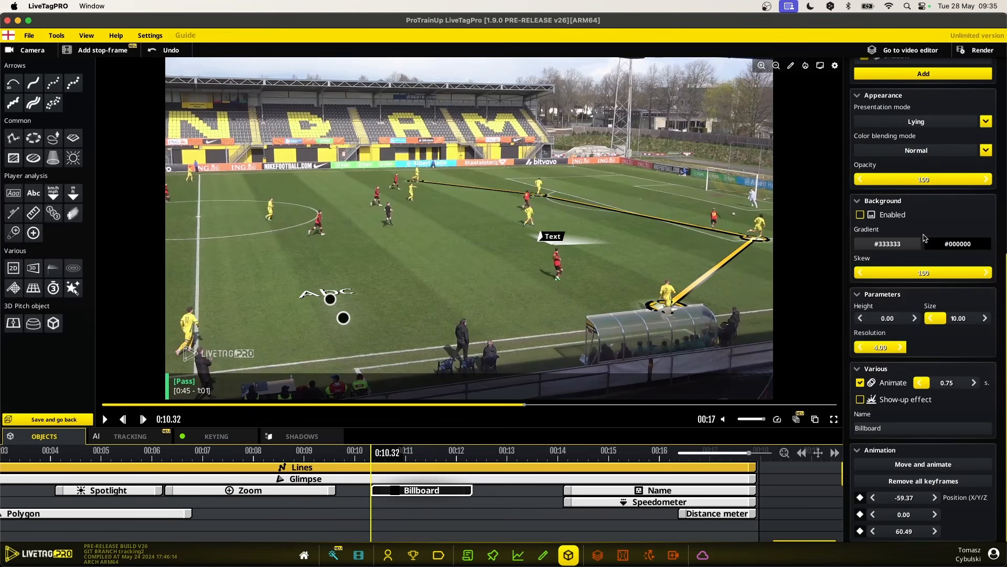
- Give the Billboard text a heavy bold font, set its text size to 63 and change the text to 1-4-4-2
scroll(949, 319, up, 10)
click(955, 367)
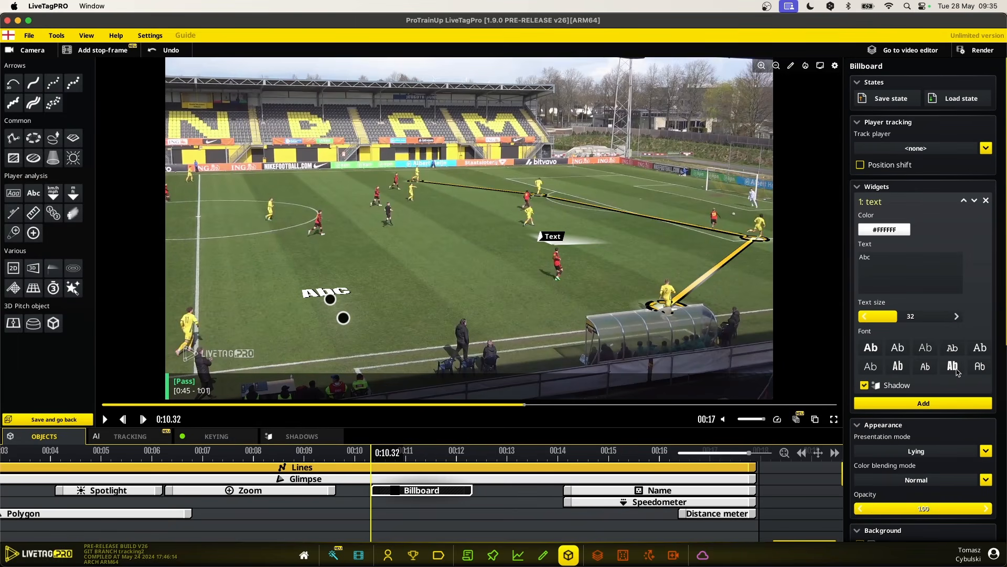
drag(895, 320, 910, 318)
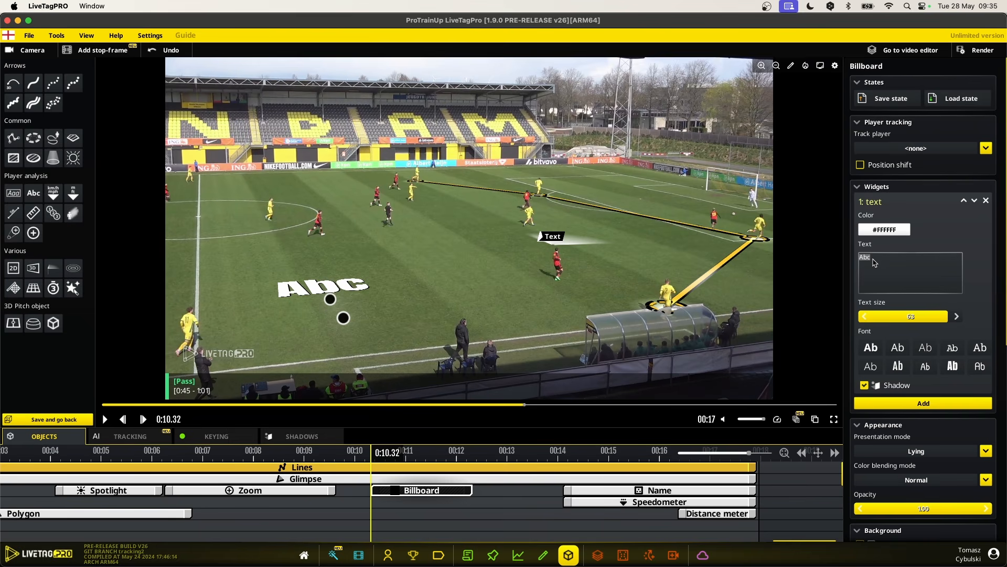
text(1-4-4-2)
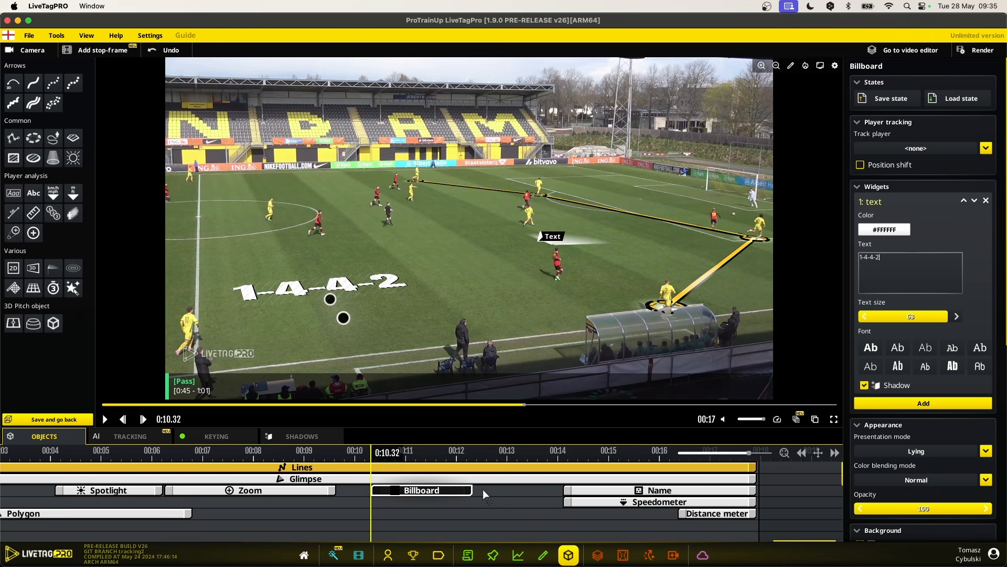
- Extend the Billboard to about 0:12.8 and play the clip from about 0:09 to 0:14.54 to check it
click(324, 454)
key(space)
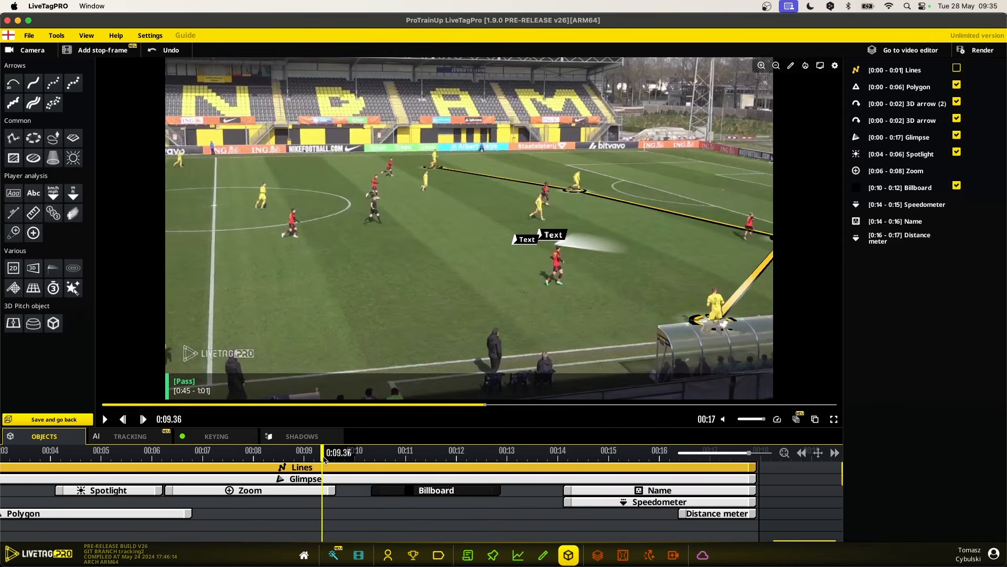
key(space)
click(457, 490)
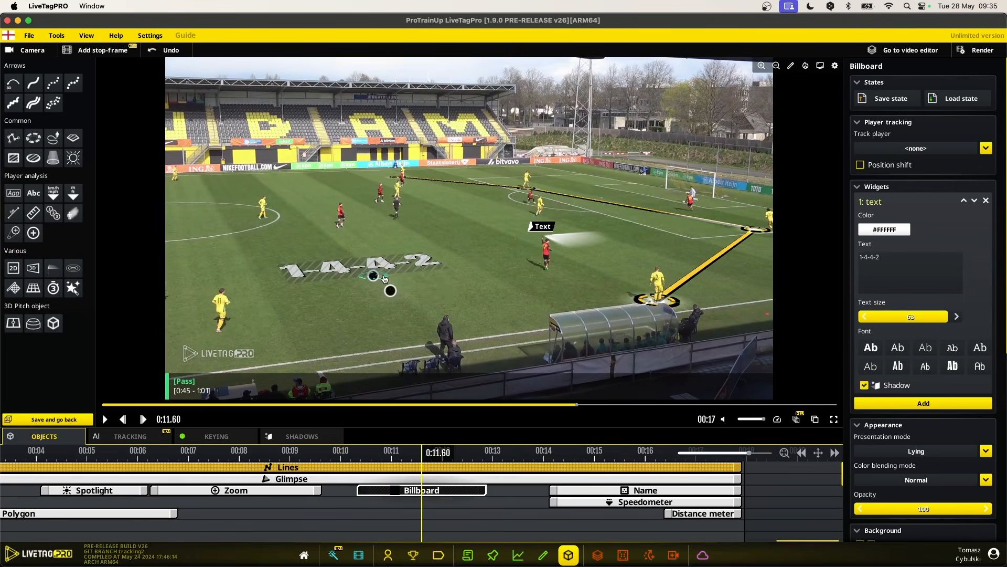
click(292, 455)
key(space)
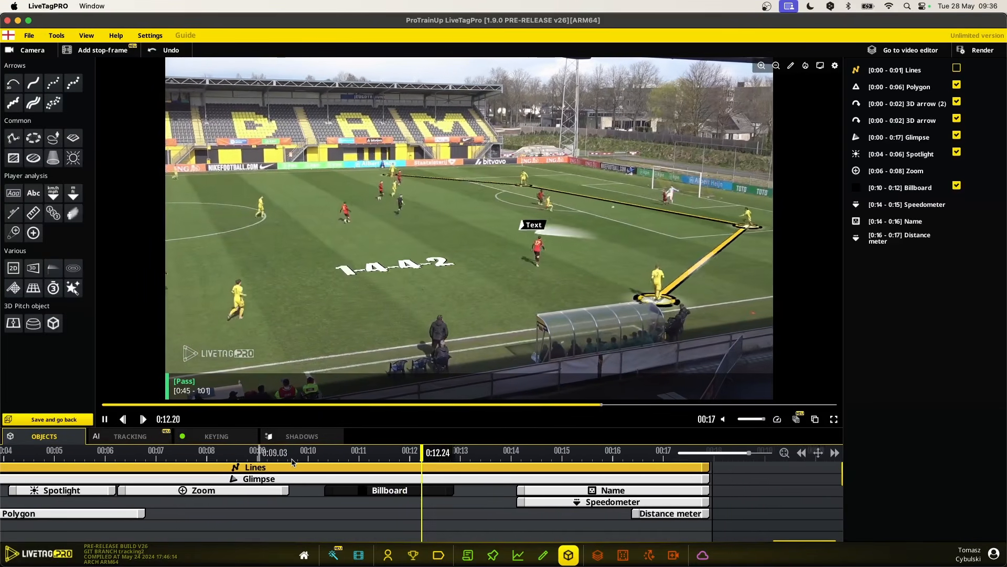
key(space)
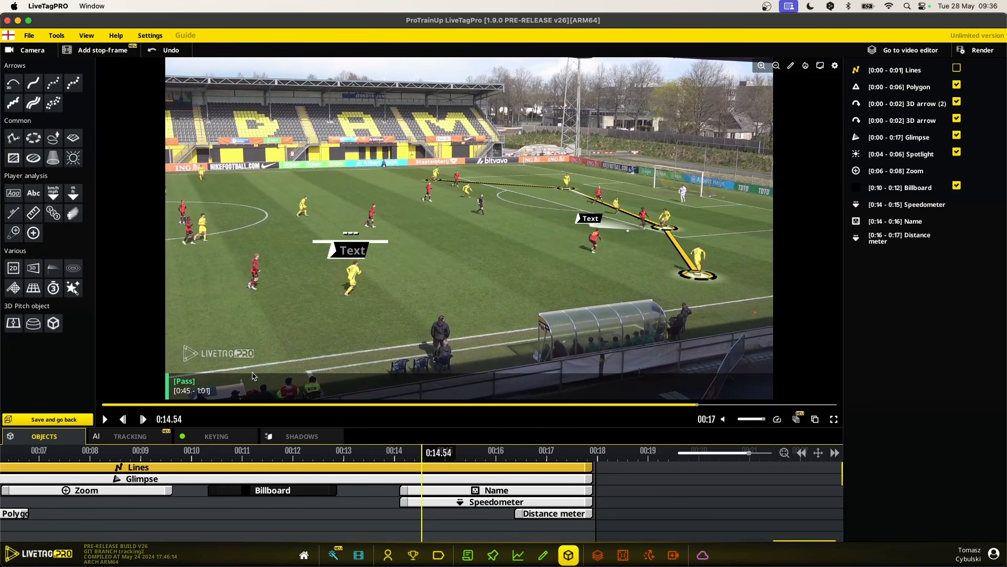
- Remove the Zoom object from the timeline
click(67, 419)
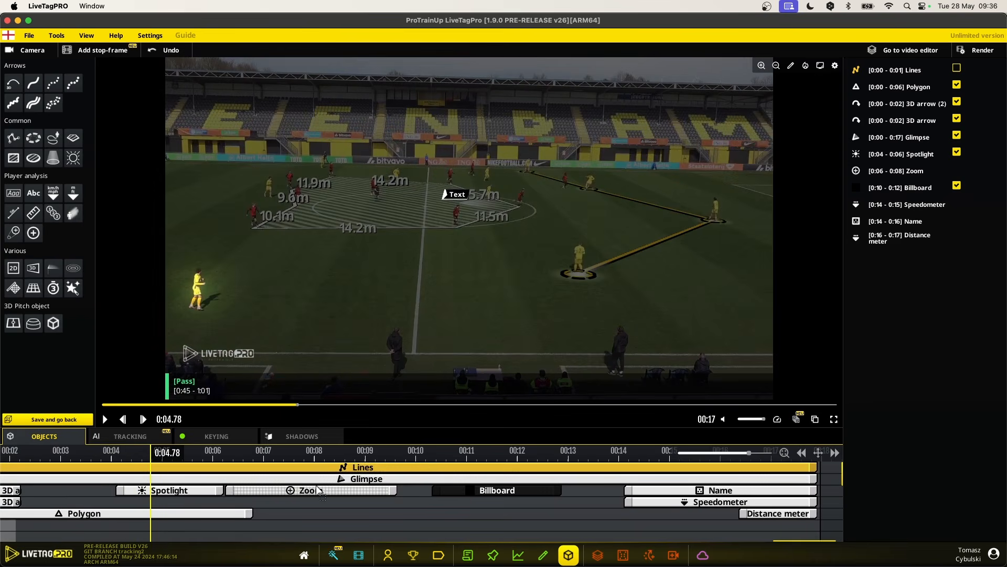
right_click(319, 490)
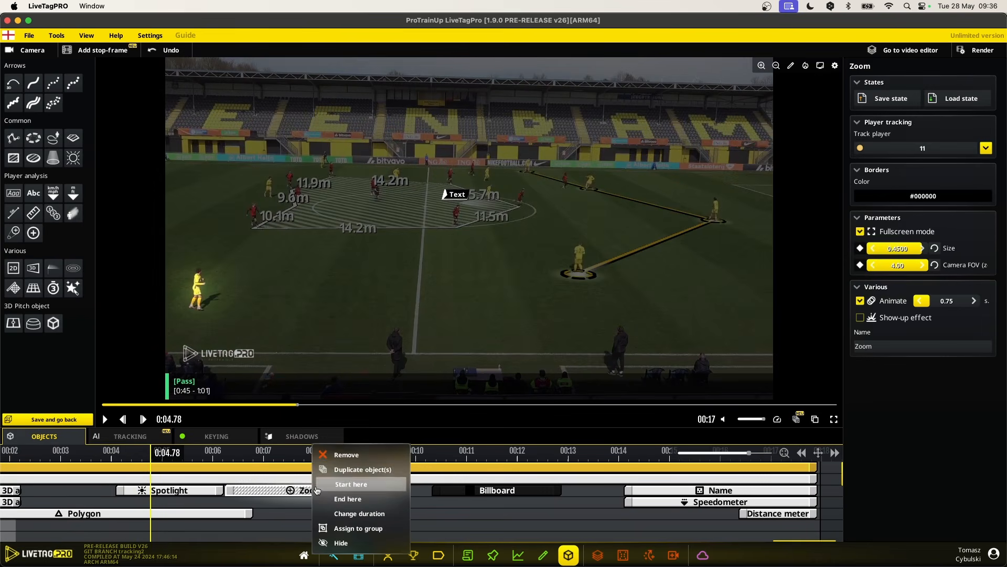
click(337, 454)
- Add a 3D Pitch object at 0:00.88 and extend it to about 0:11.6
mouse_move(152, 462)
mouse_down()
mouse_move(18, 467)
mouse_move(46, 469)
mouse_up()
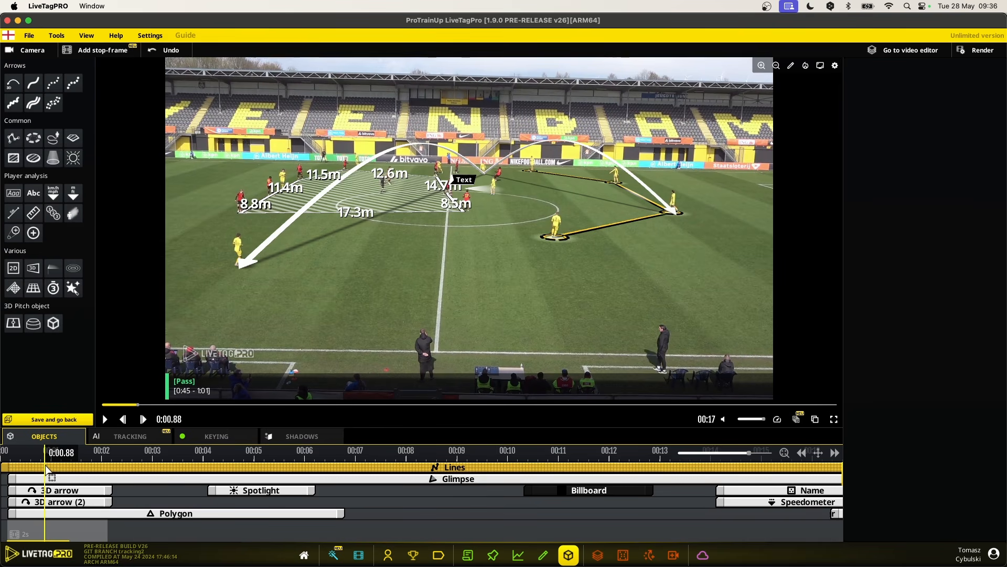
click(13, 323)
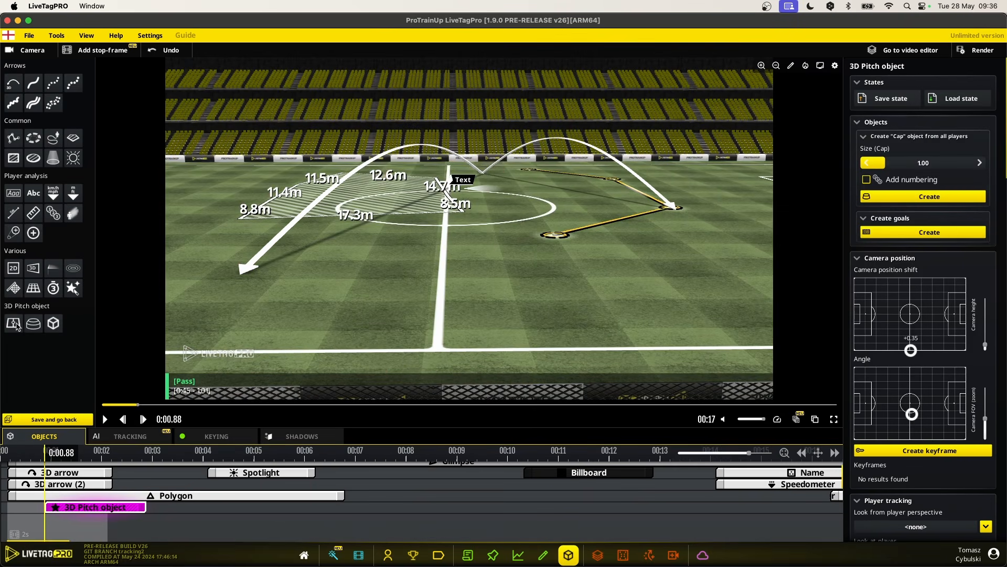
drag(139, 508, 514, 508)
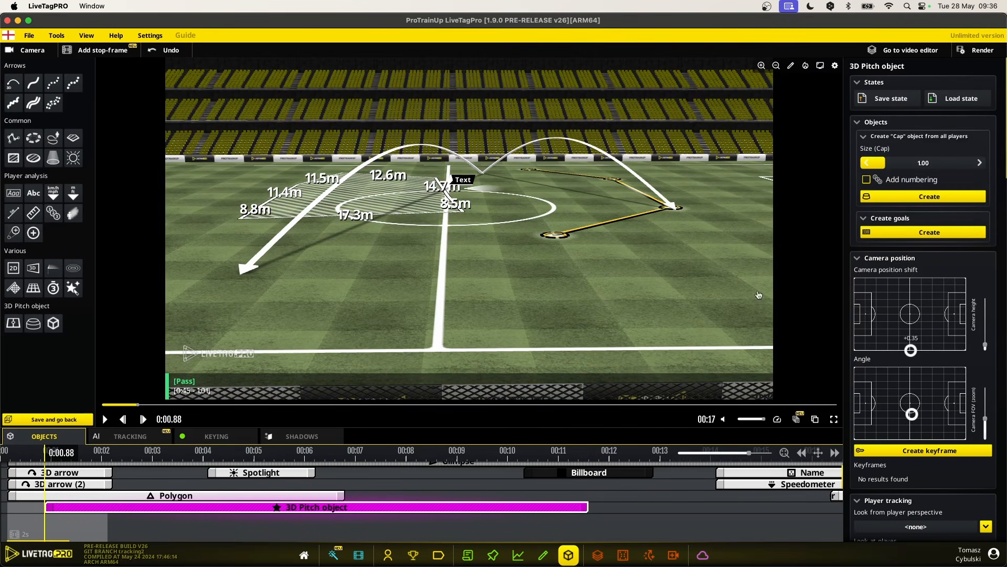
- Create Cap objects of size 1.00 from all players at 0:01.62, and create the goals on the 3D pitch
click(83, 453)
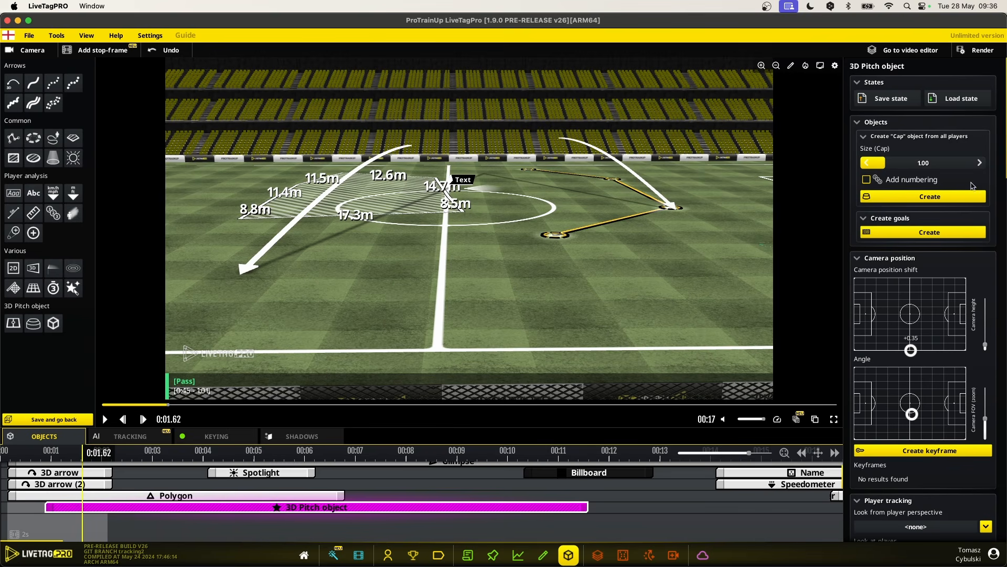
click(953, 195)
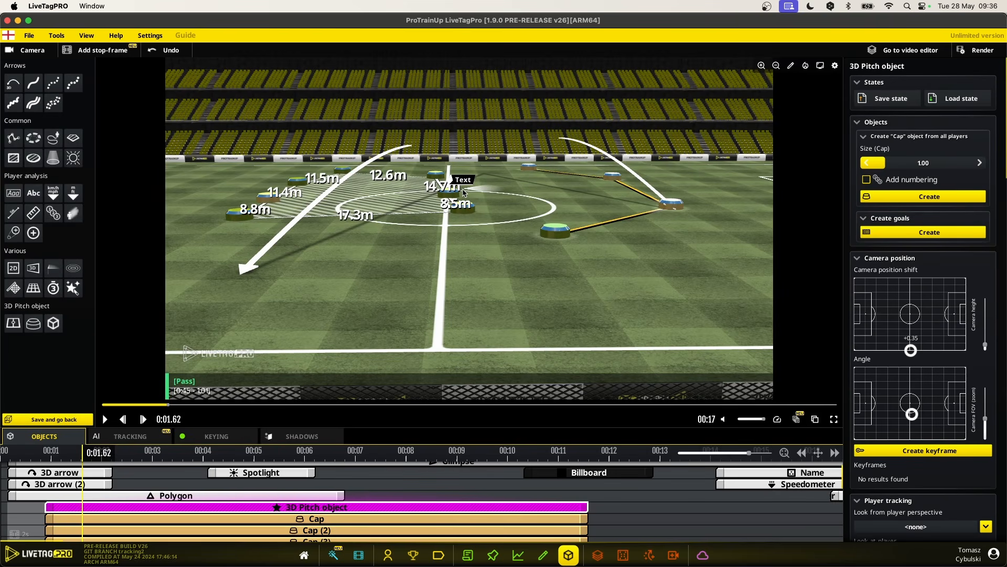
click(943, 235)
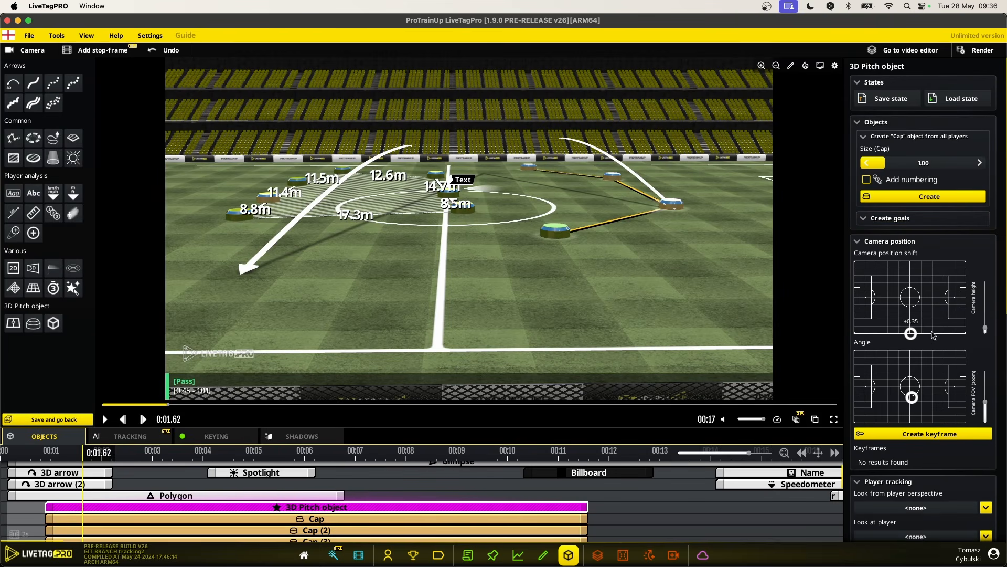
- Raise the 3D pitch camera high above the left penalty area, adjust its angle and zoom, and play from the start to 0:15.12
drag(911, 336, 869, 300)
mouse_move(911, 400)
mouse_down()
mouse_move(899, 399)
mouse_move(911, 398)
mouse_up()
drag(985, 403, 986, 390)
drag(985, 329, 986, 296)
drag(12, 455, 3, 456)
key(space)
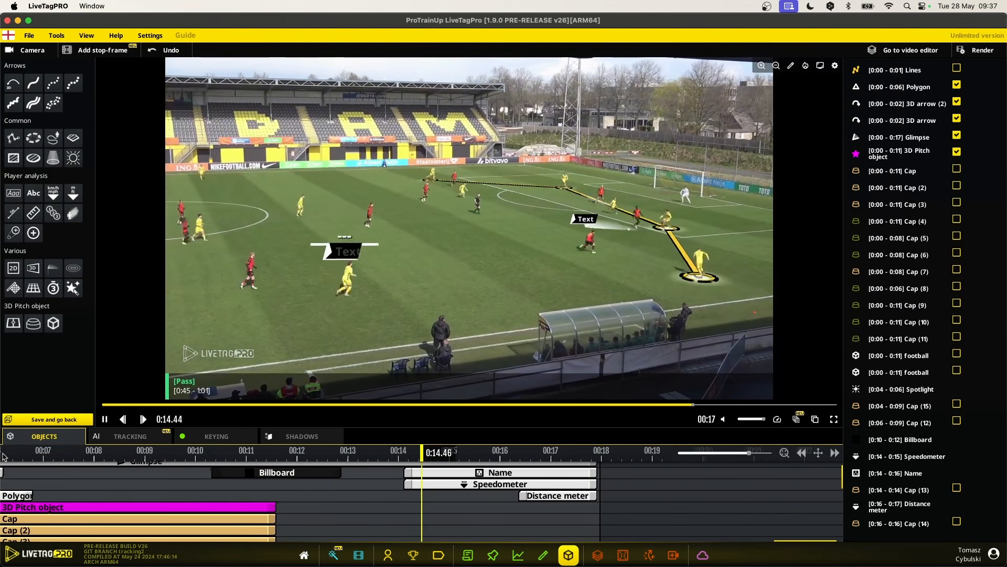
key(space)
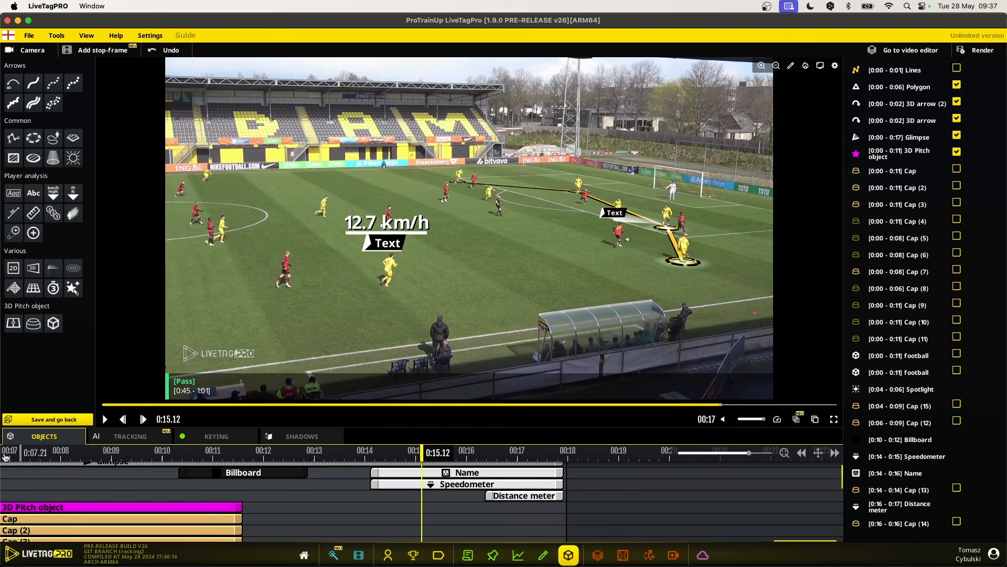
- Connect players 10 and 4 with a Lines drawing at 0:08.12, and play from about 0:04.5 to 0:11.22 to check it
click(70, 464)
mouse_move(71, 457)
mouse_down()
mouse_move(54, 457)
mouse_move(67, 457)
mouse_up()
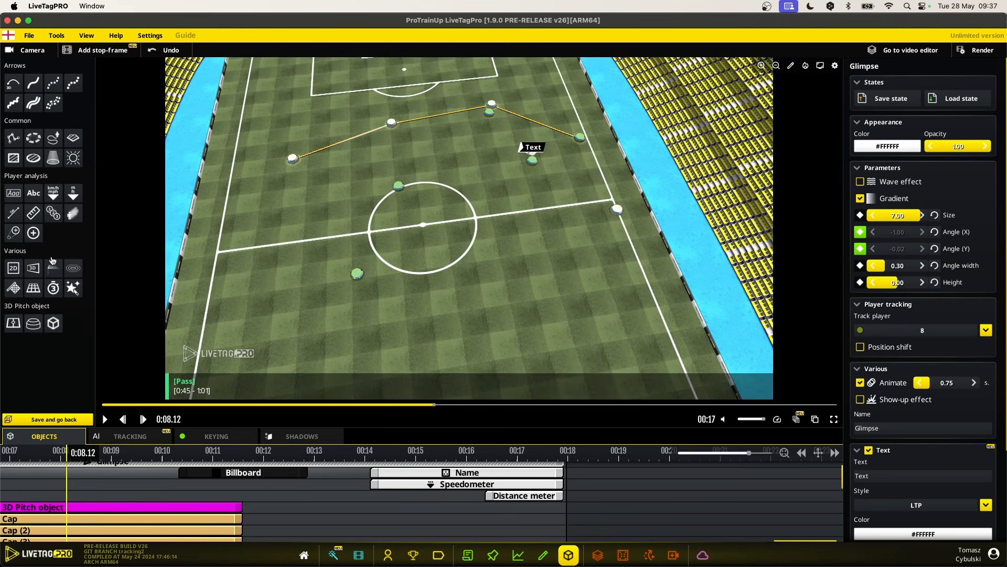
click(23, 135)
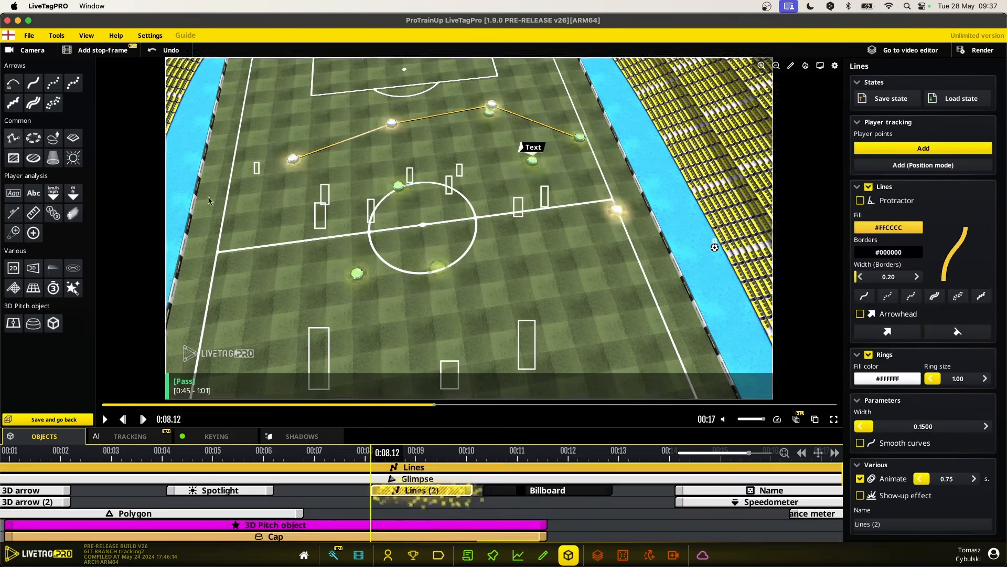
click(399, 191)
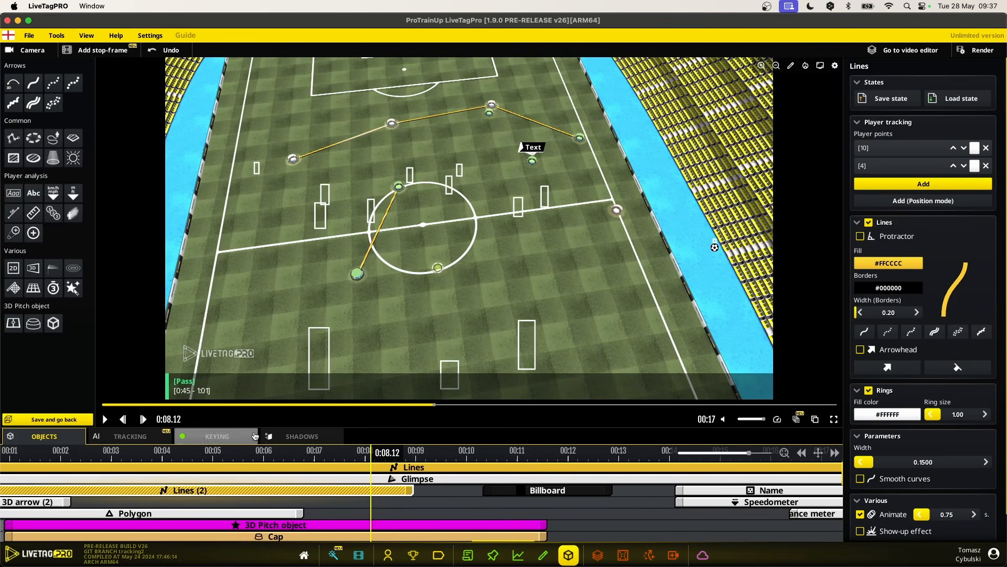
click(189, 456)
key(space)
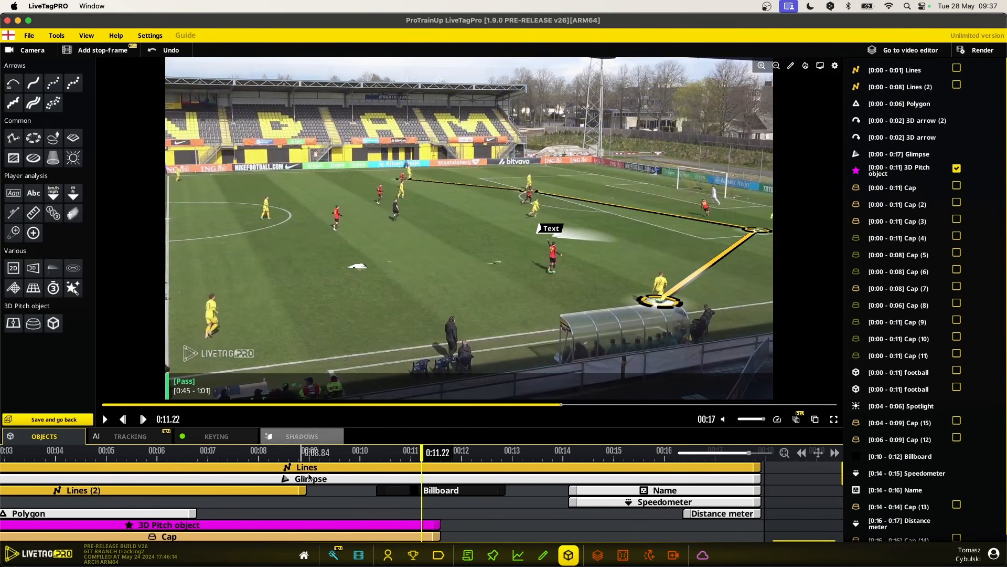
- Try viewing the 3D pitch from player 0's perspective, and play from 0:04.18 to 0:06.32 to check it
click(319, 453)
drag(321, 453, 194, 456)
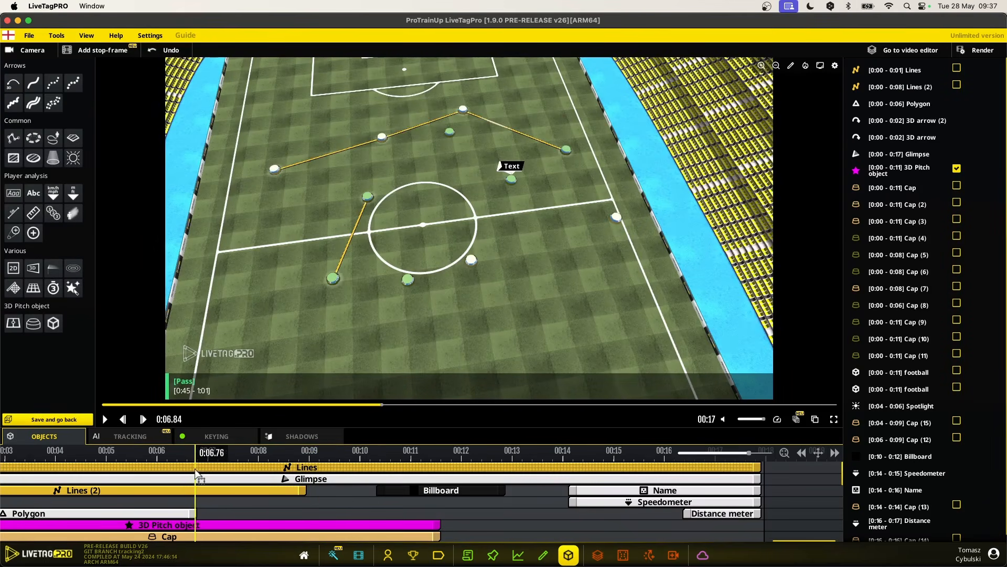
click(250, 526)
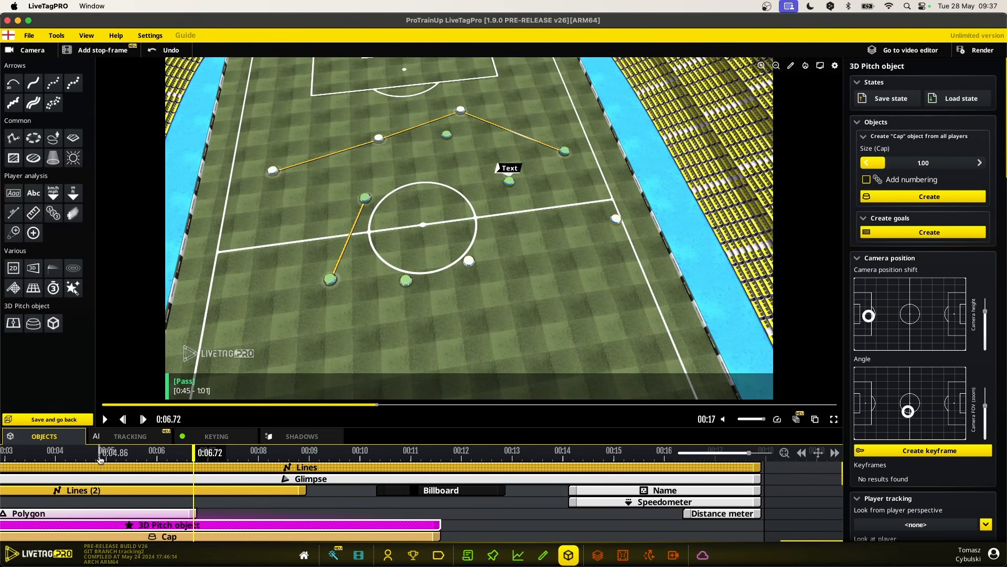
scroll(858, 344, down, 8)
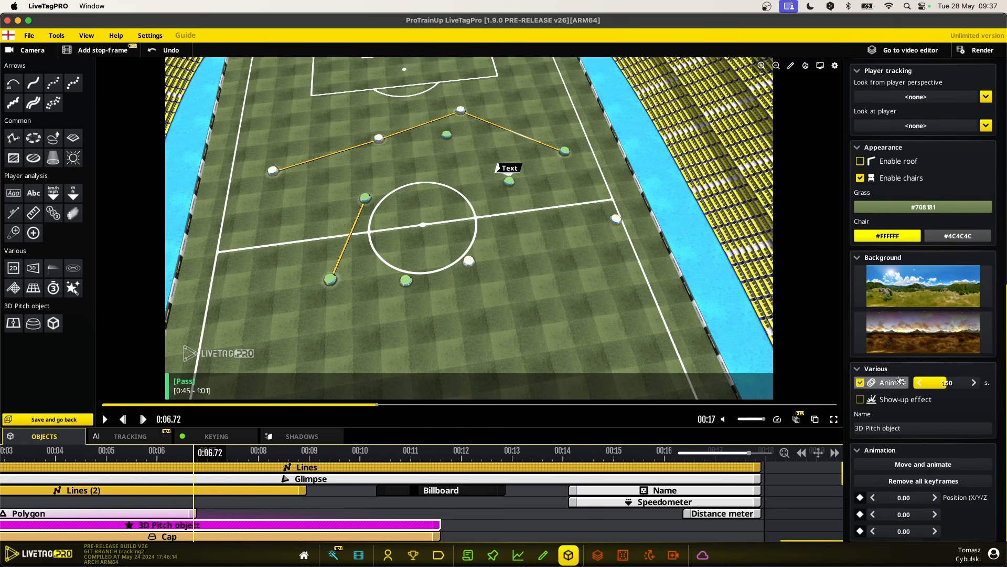
scroll(918, 263, up, 3)
click(917, 254)
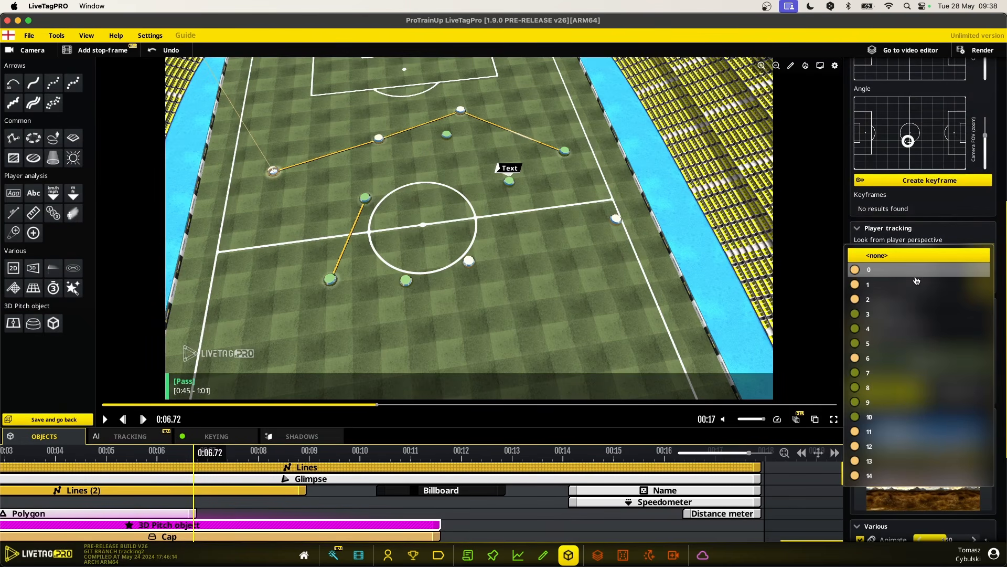
click(917, 269)
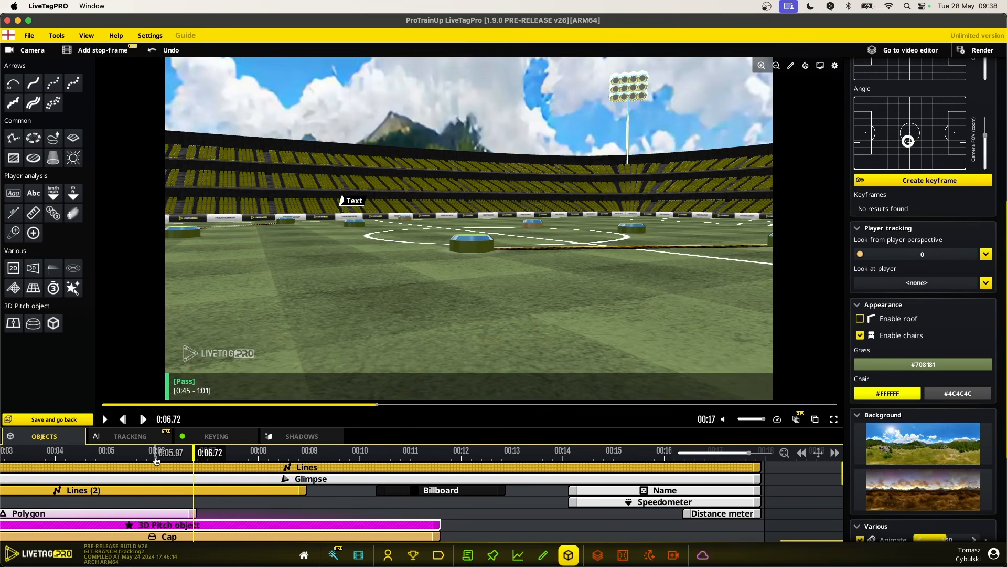
click(64, 453)
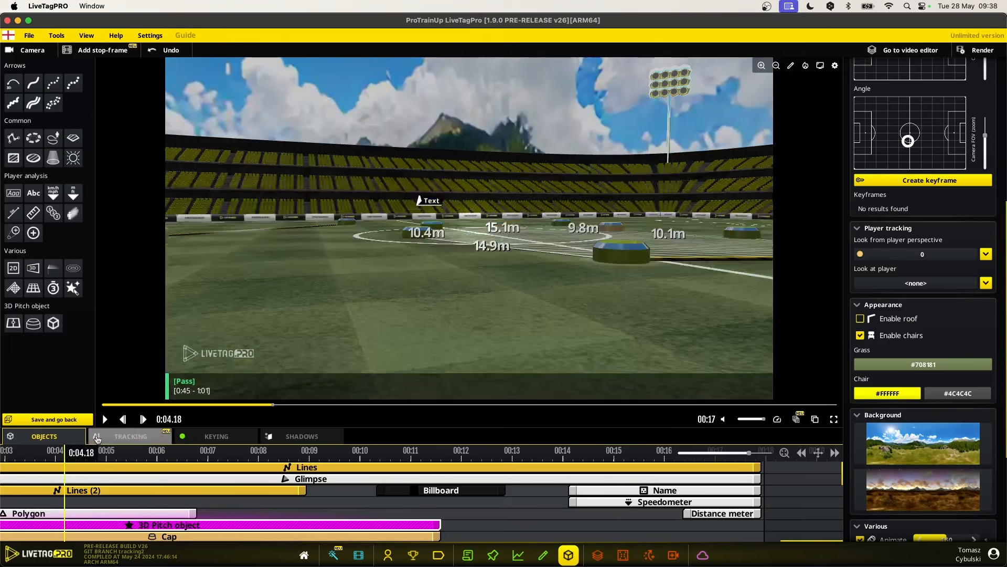
click(104, 418)
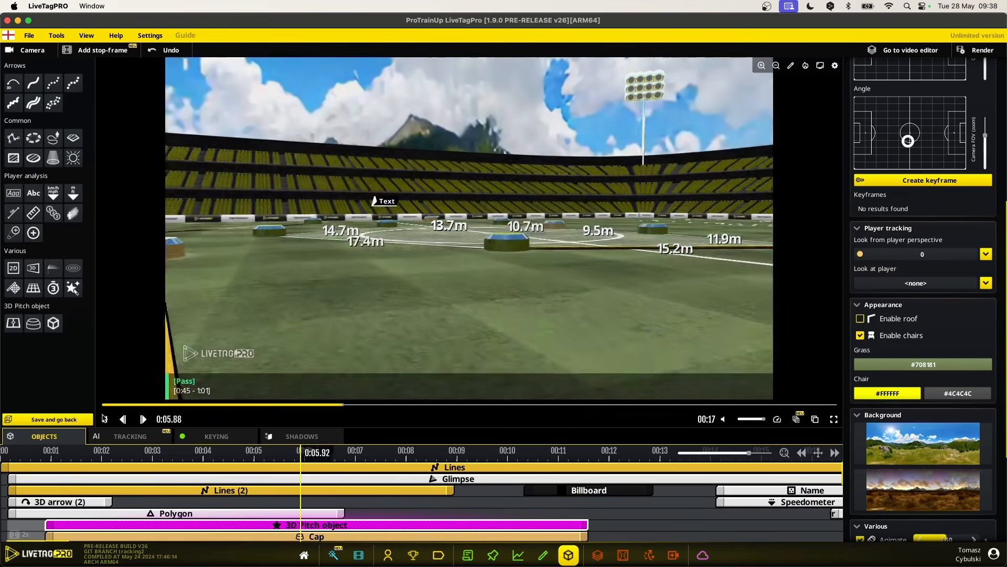
- Try rotating the camera angle in the player's view, and set the player perspective back to <none>
mouse_move(908, 141)
mouse_down()
mouse_move(868, 143)
mouse_move(942, 147)
mouse_move(892, 146)
mouse_move(909, 143)
mouse_up()
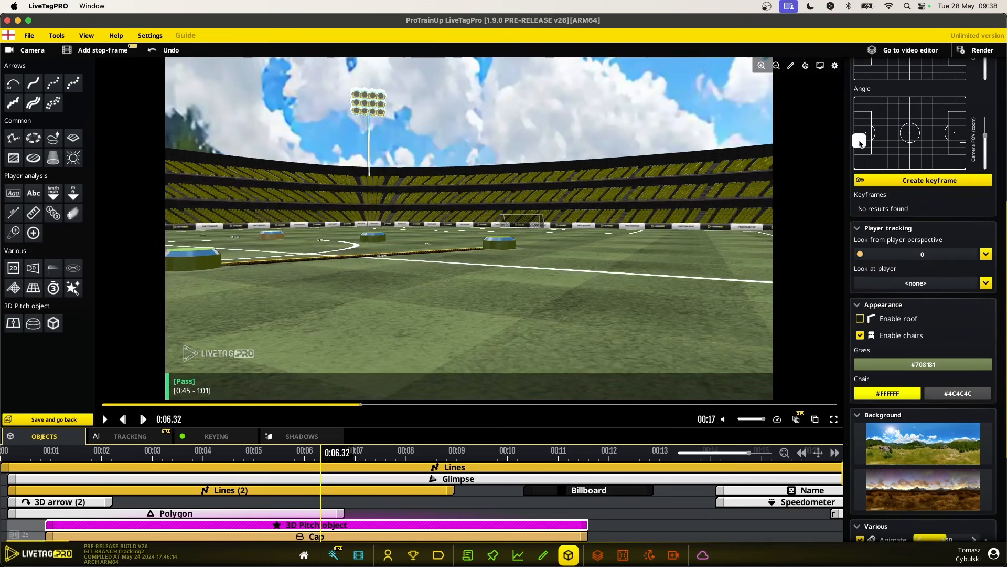
click(972, 258)
click(884, 252)
click(891, 261)
click(888, 237)
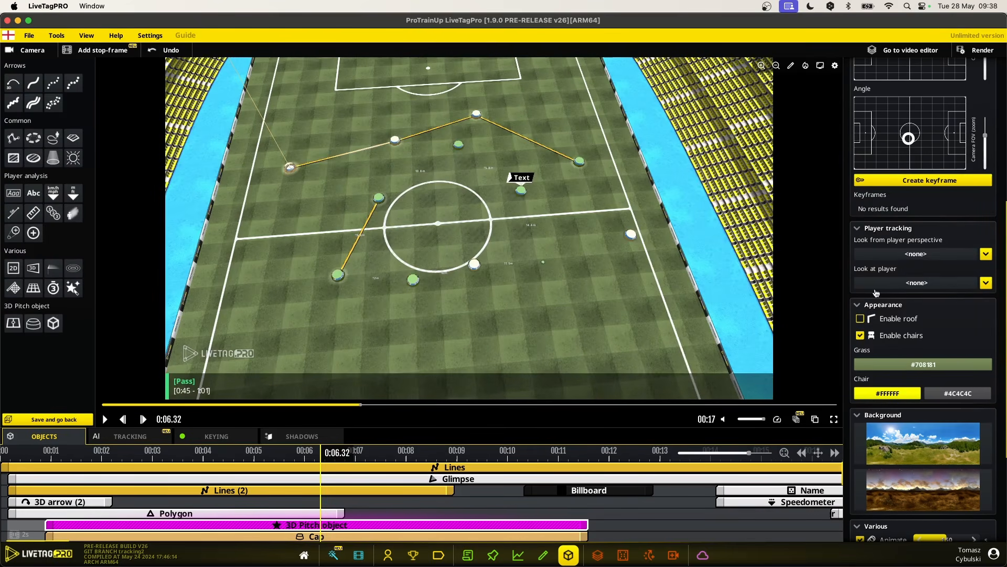
- Make the 3D pitch camera look at player 1, and play from about 0:00.5 to 0:12.48 to check it
click(896, 286)
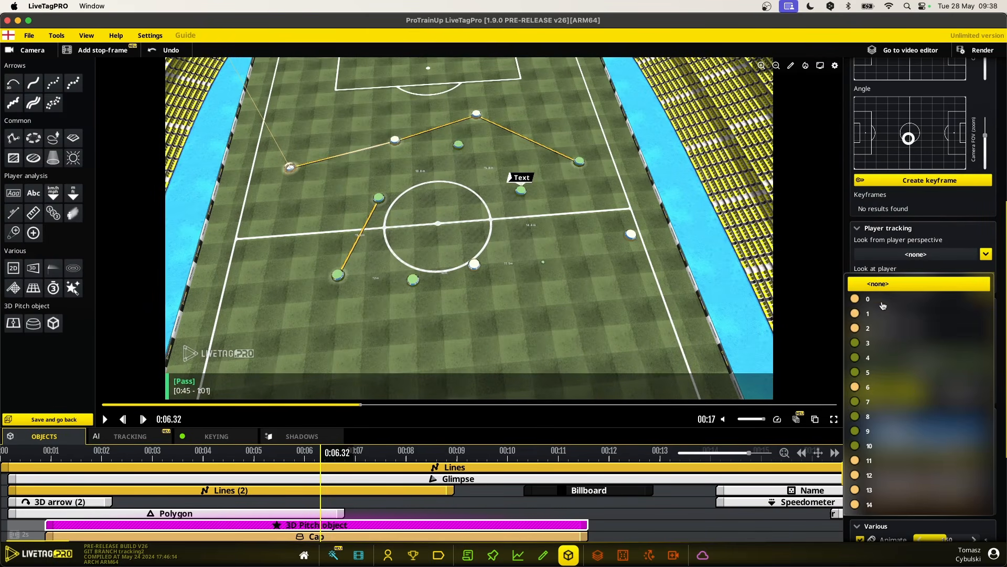
click(882, 297)
click(26, 451)
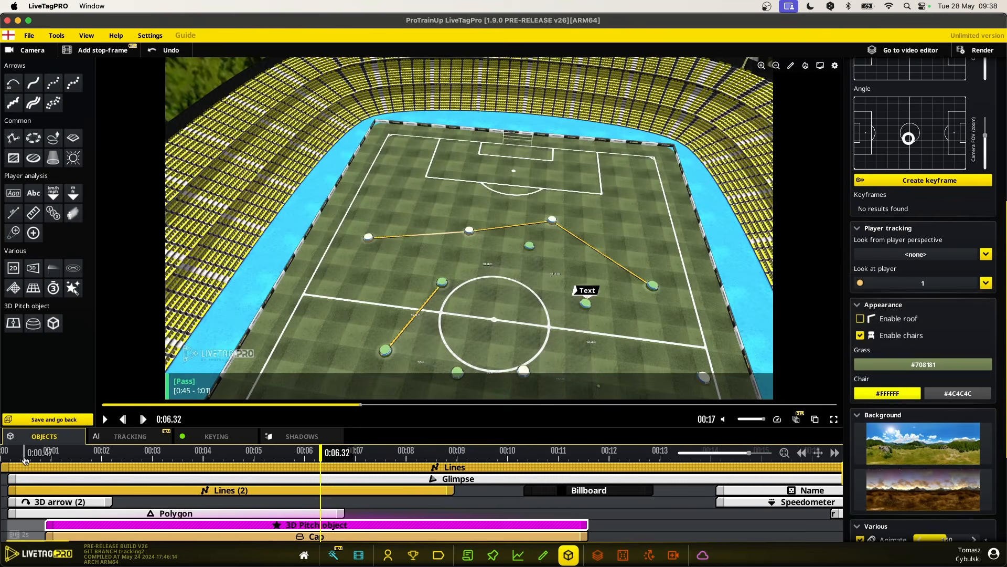
key(space)
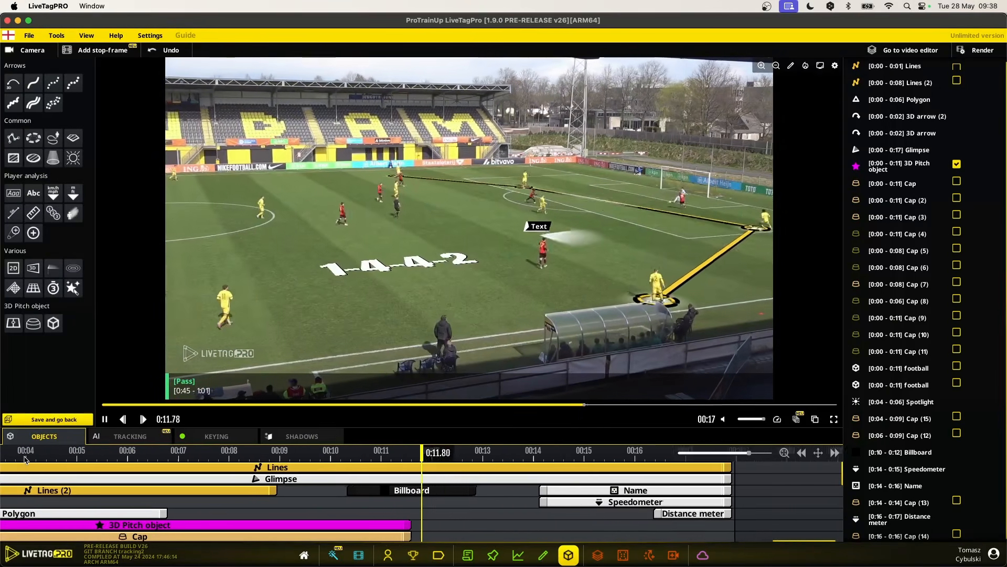
key(space)
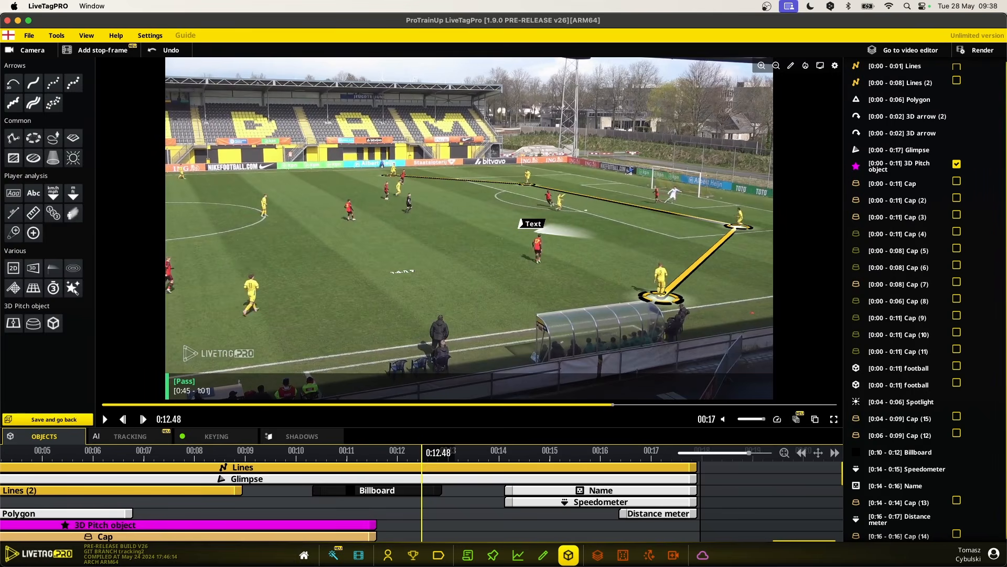
- Save the drawing, return to the video editor and play the [Pass] 0:45 - 1:01 Dynamic drawing from its beginning
click(47, 419)
drag(303, 405, 273, 407)
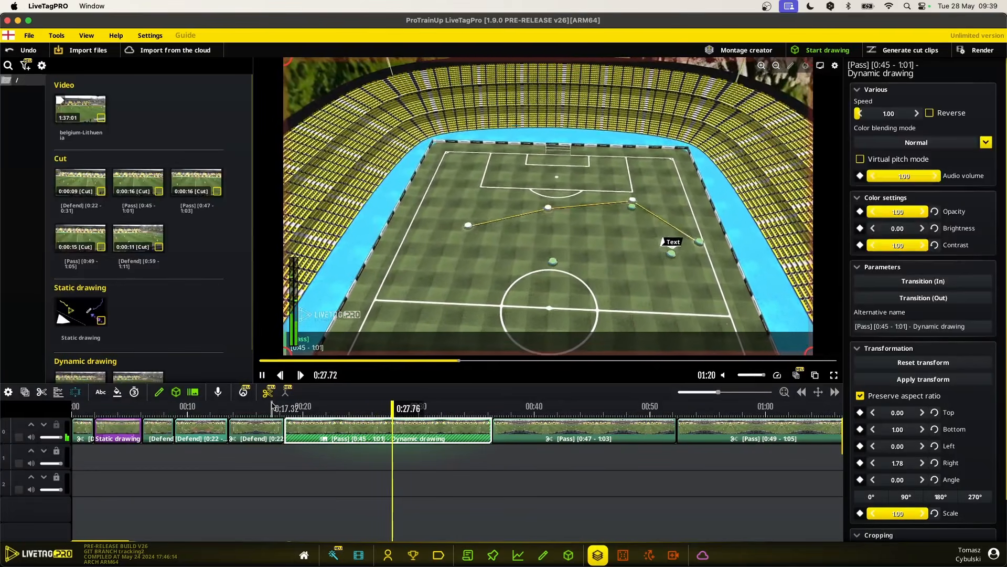
- Pause the montage playback at 0:29.58 in the [Pass] 0:45 - 1:01 Dynamic drawing
key(space)
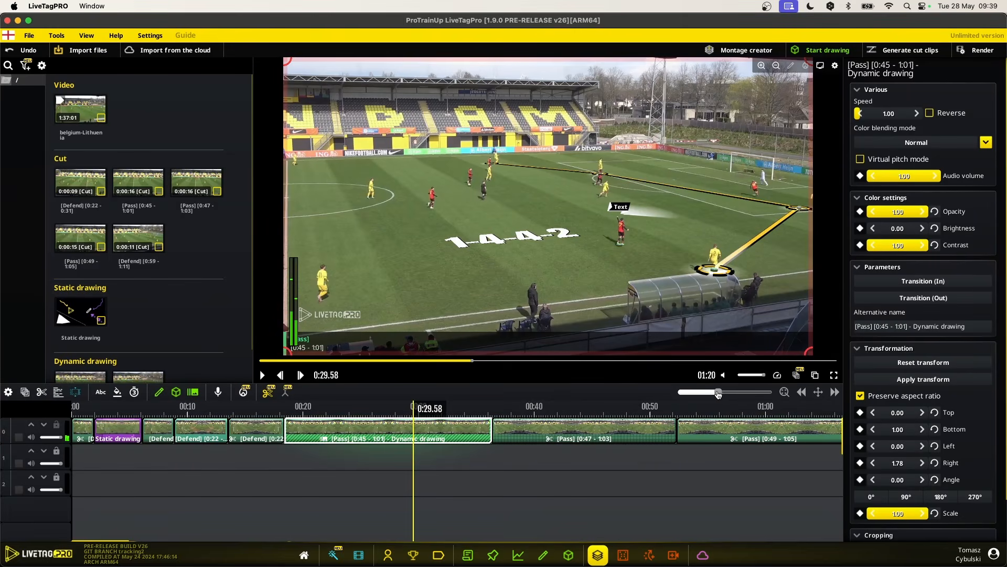
drag(720, 394, 728, 394)
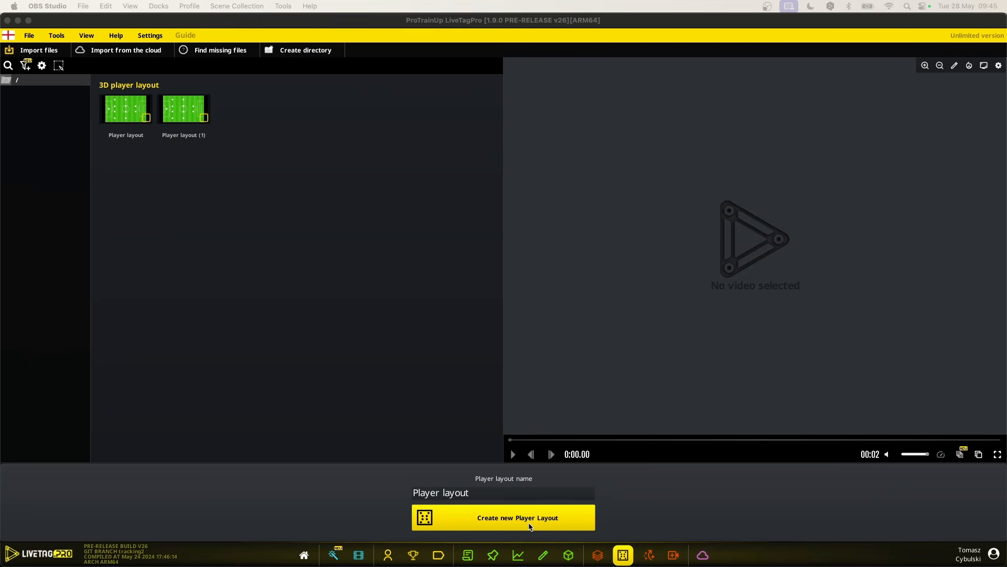
- Create a new player layout with the Football (105m x 68m) pitch and a 4-4-2 formation of circle markers, accepting removal of earlier objects
click(530, 526)
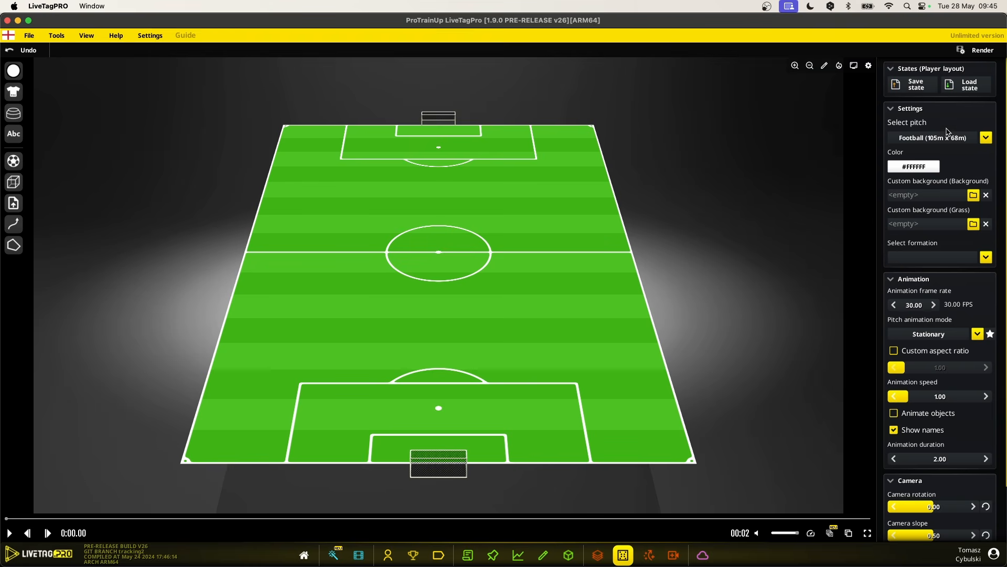
click(945, 137)
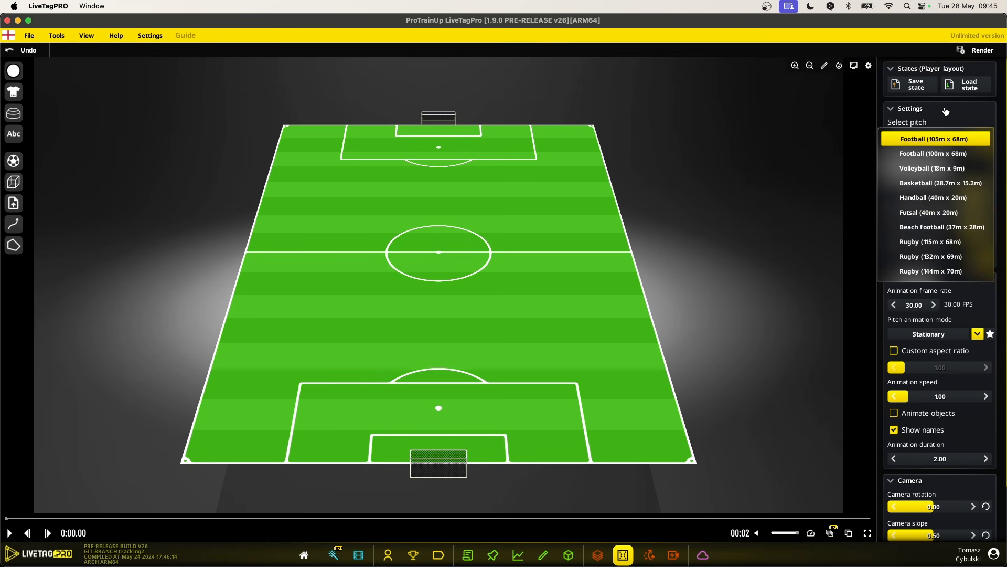
click(946, 111)
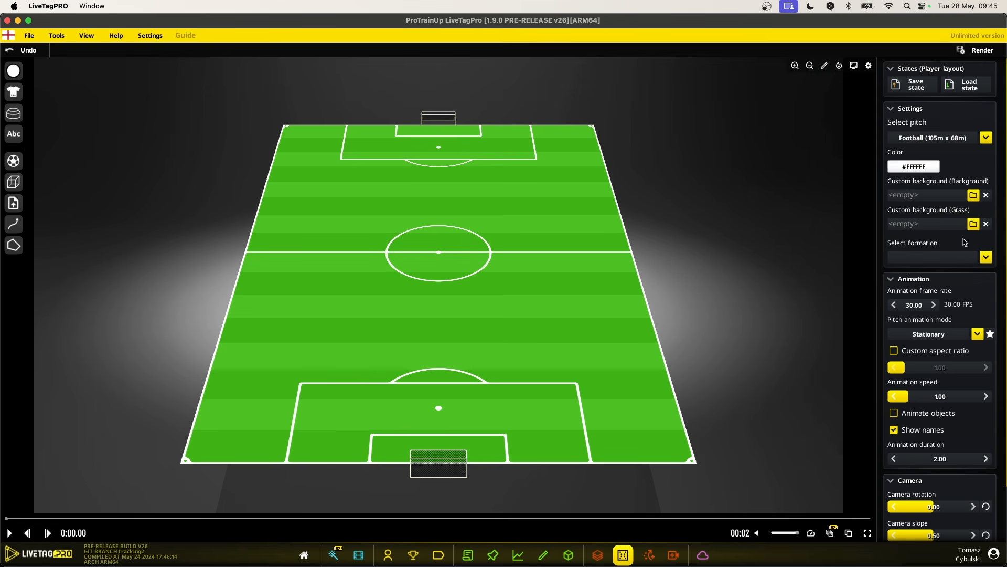
click(986, 257)
click(952, 266)
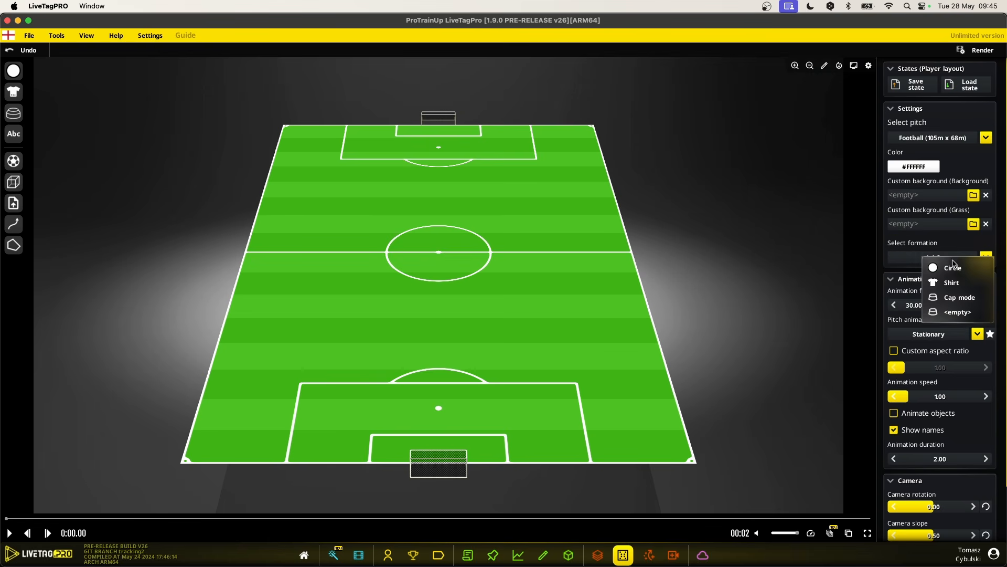
click(951, 267)
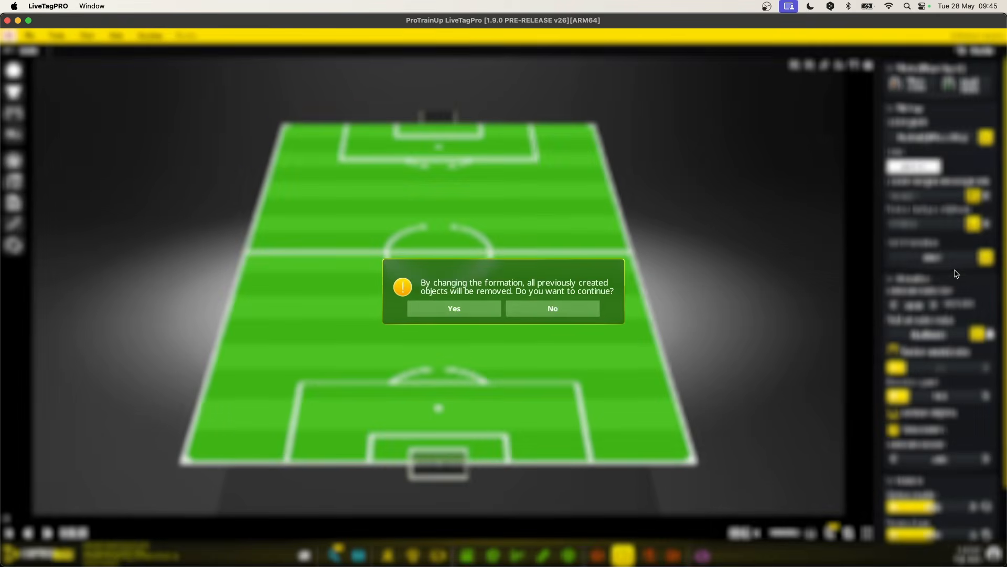
click(455, 309)
- Set the player layout's camera rotation to -3.15 and name the goalkeeper marker GK
drag(958, 511, 892, 512)
click(424, 420)
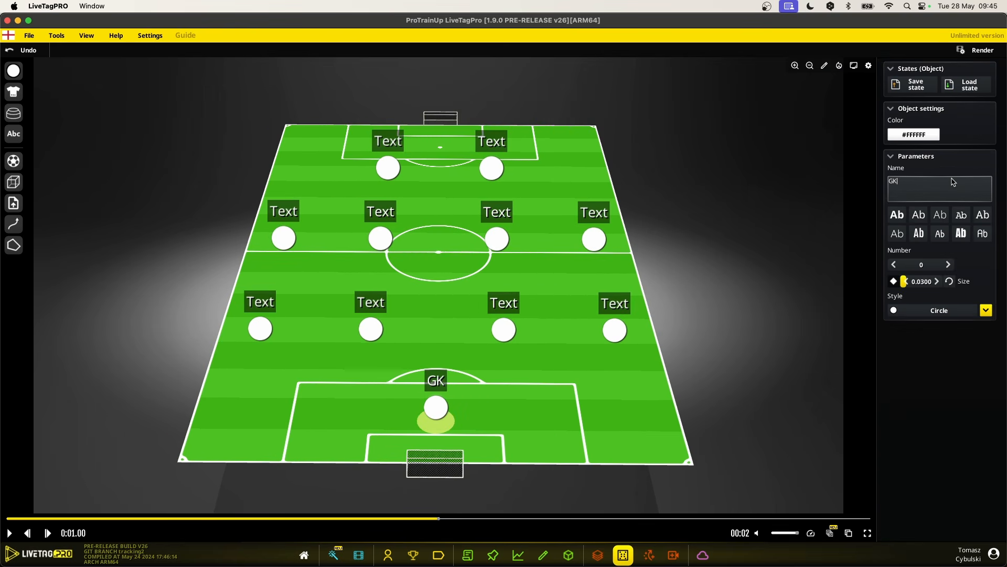
- Delete the goalkeeper's circle marker and place an icon object at the same spot in front of the goal
right_click(436, 413)
click(476, 469)
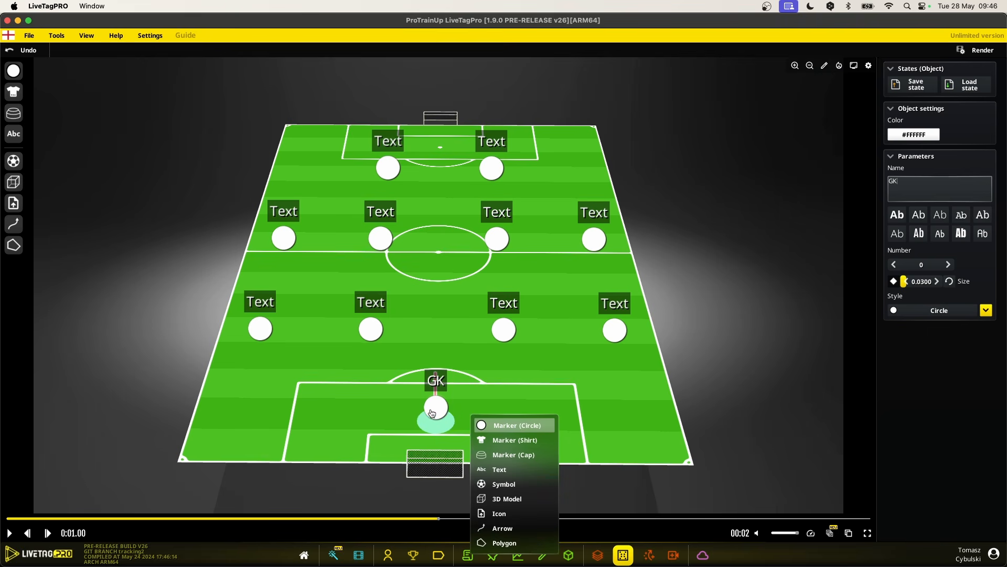
click(499, 513)
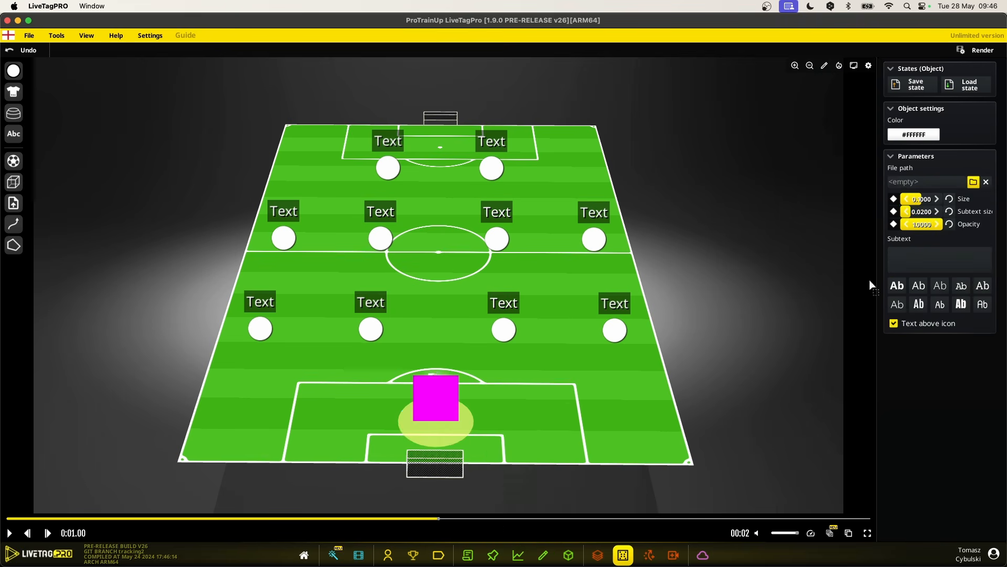
- Load one-team.png from the Downloads folder as the goalkeeper icon's image, and deselect the icon
click(974, 182)
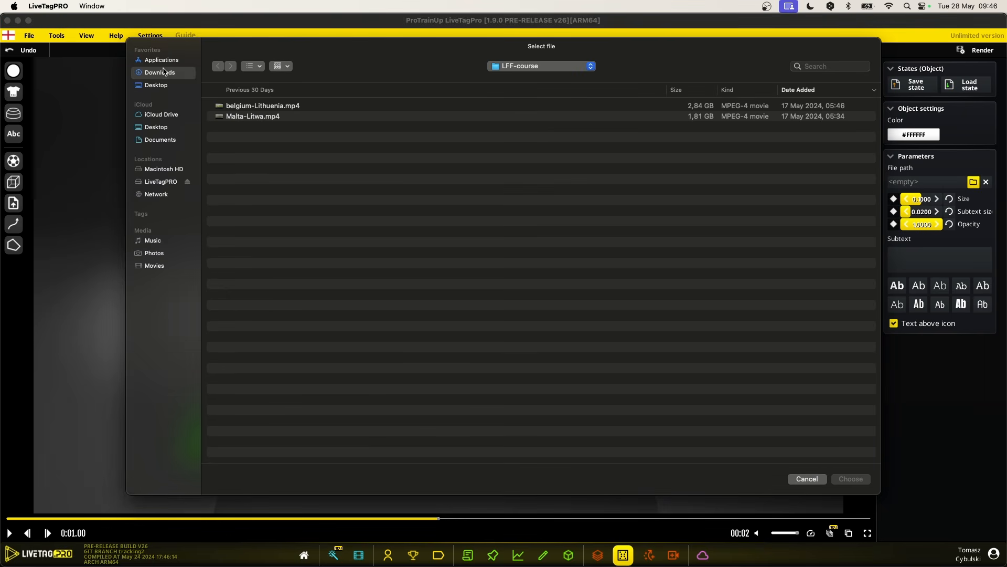
click(163, 73)
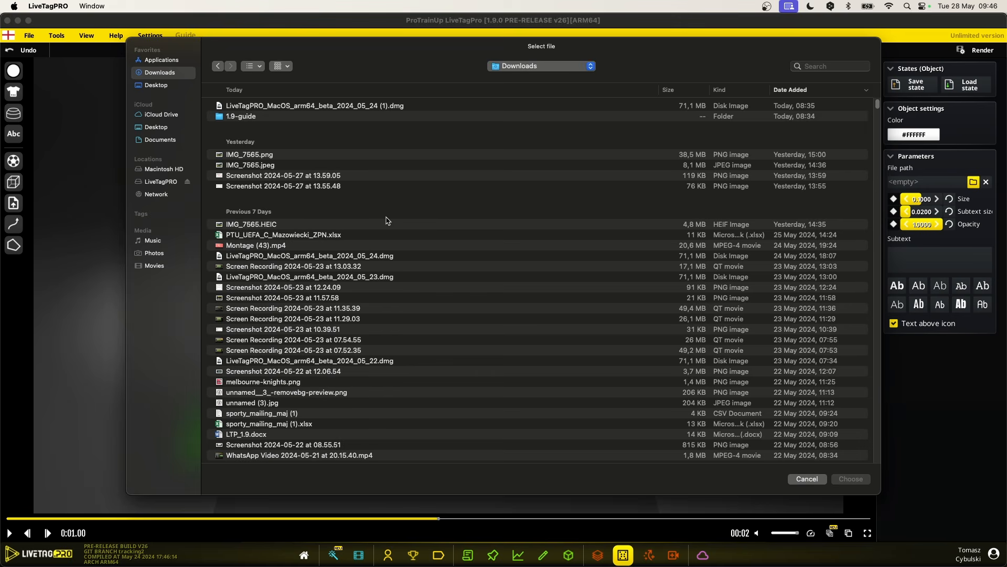
scroll(387, 221, down, 20)
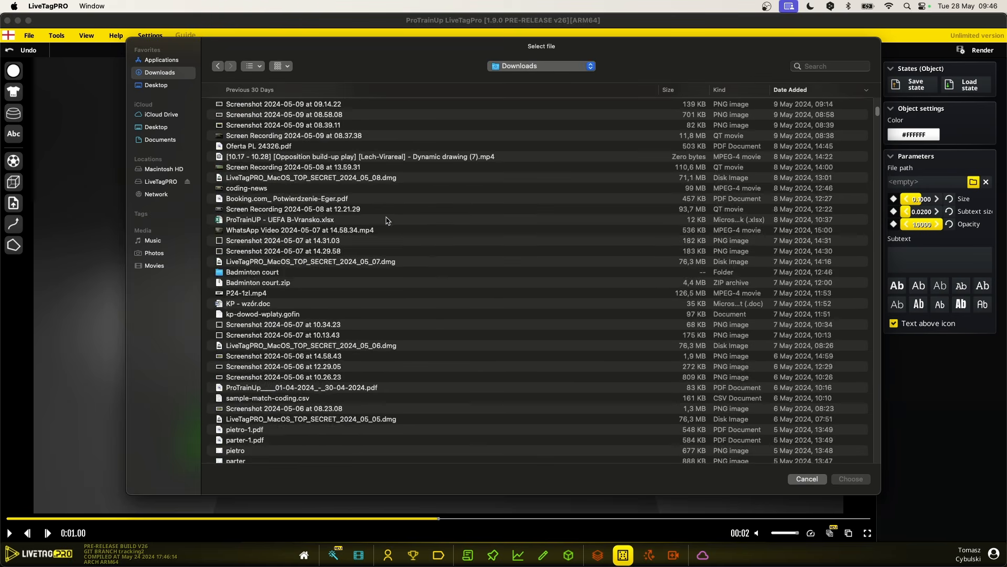
scroll(387, 221, down, 15)
scroll(387, 221, down, 3)
click(249, 350)
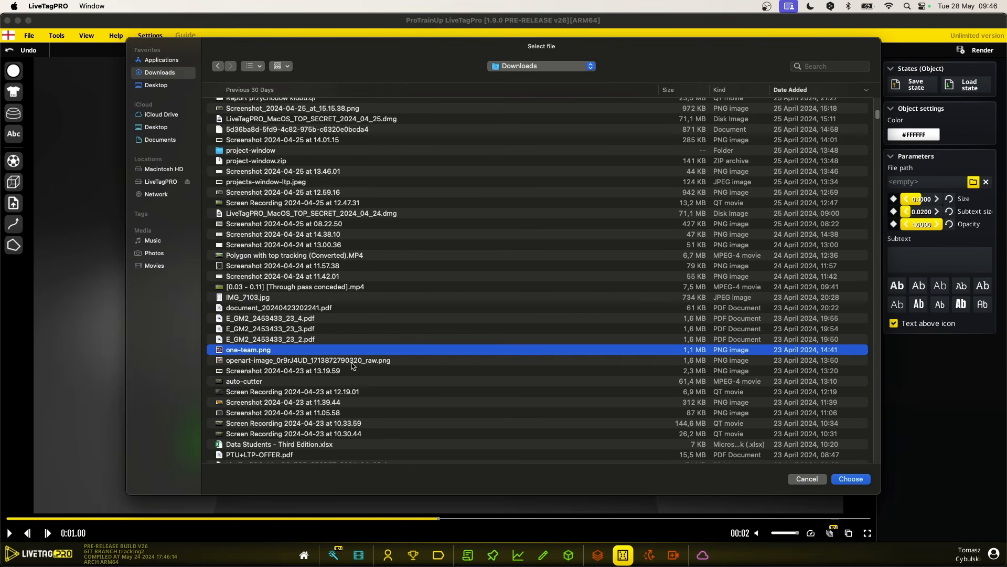
click(848, 479)
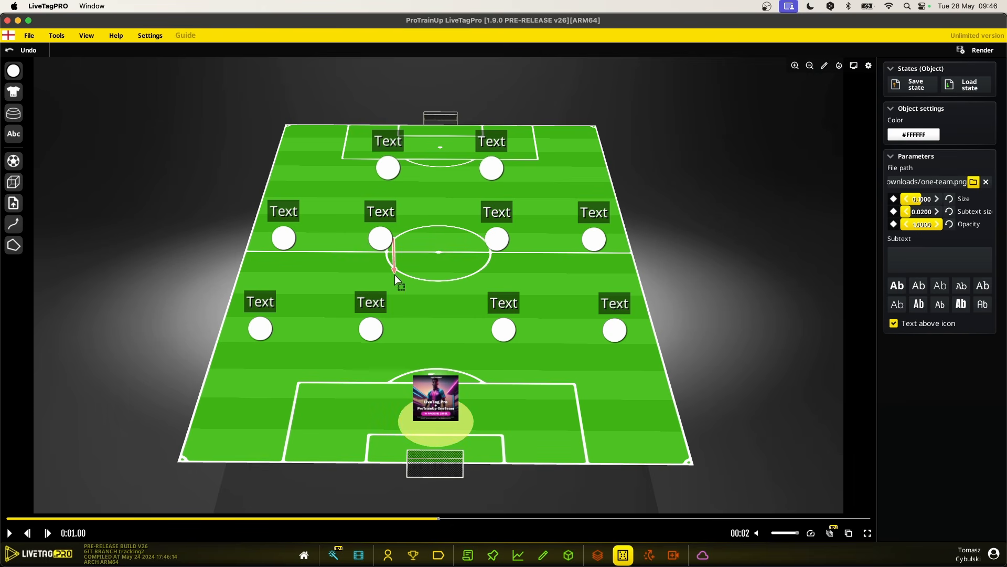
click(191, 473)
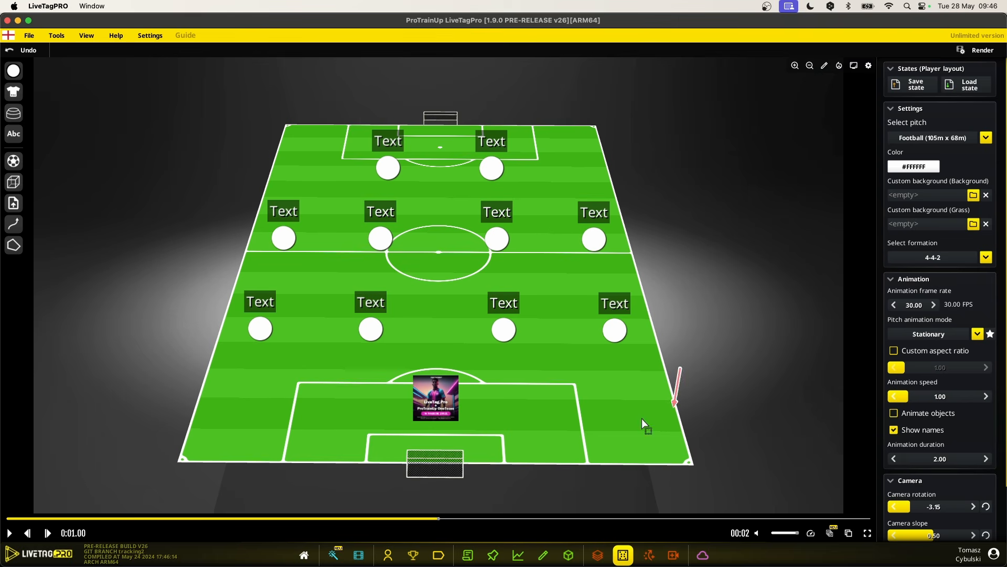
- Play the player layout from its beginning to about 0:00.93 to check the stationary view
click(7, 518)
key(space)
key(space)
- Set the pitch animation mode to Rotating with an animation duration of 9.25, and play the layout to 0:06.36
click(977, 334)
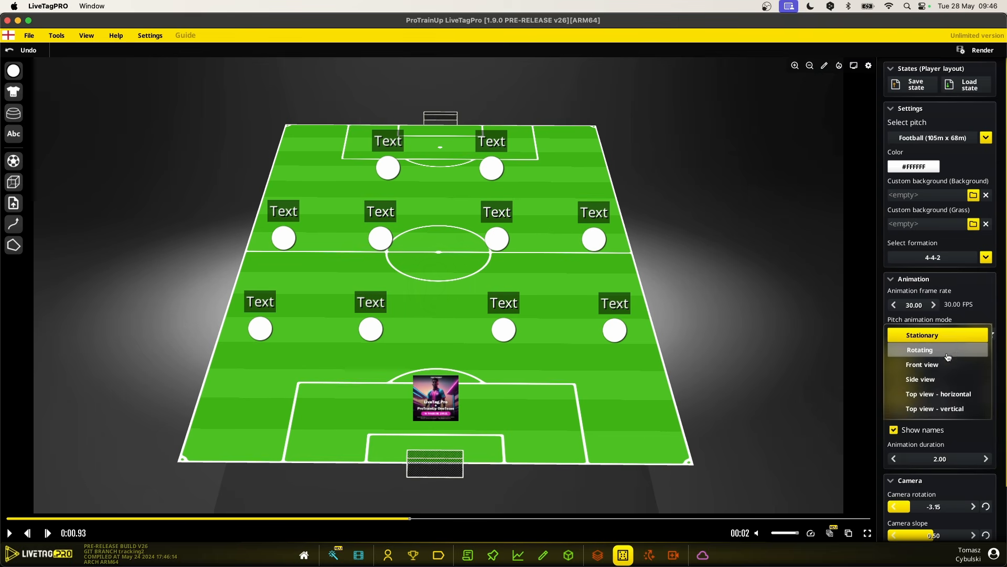
click(947, 352)
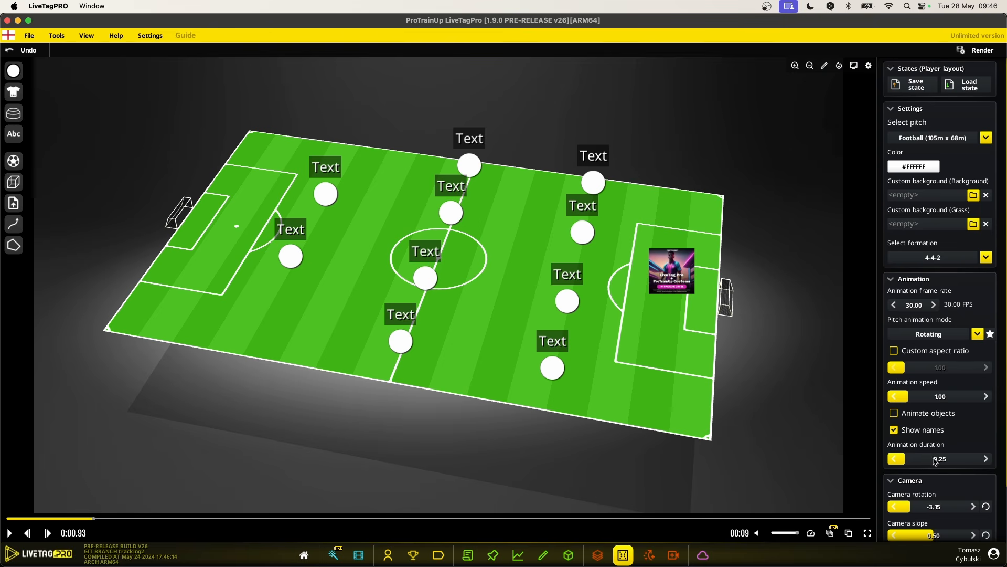
click(11, 533)
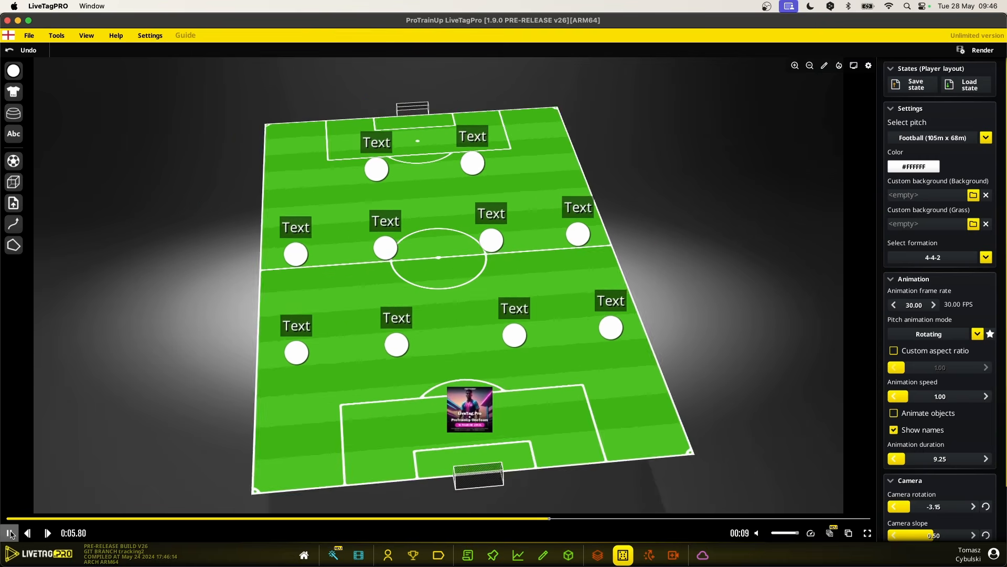
click(10, 533)
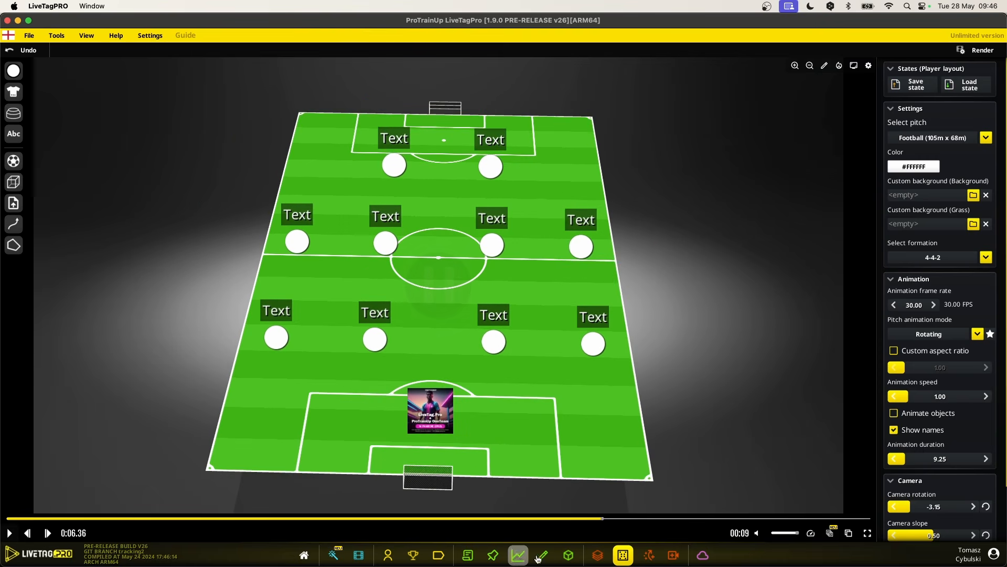
- Open the existing Montage in the video editor and delete the full-length belgium-Lithuenia clip from its timeline
click(598, 556)
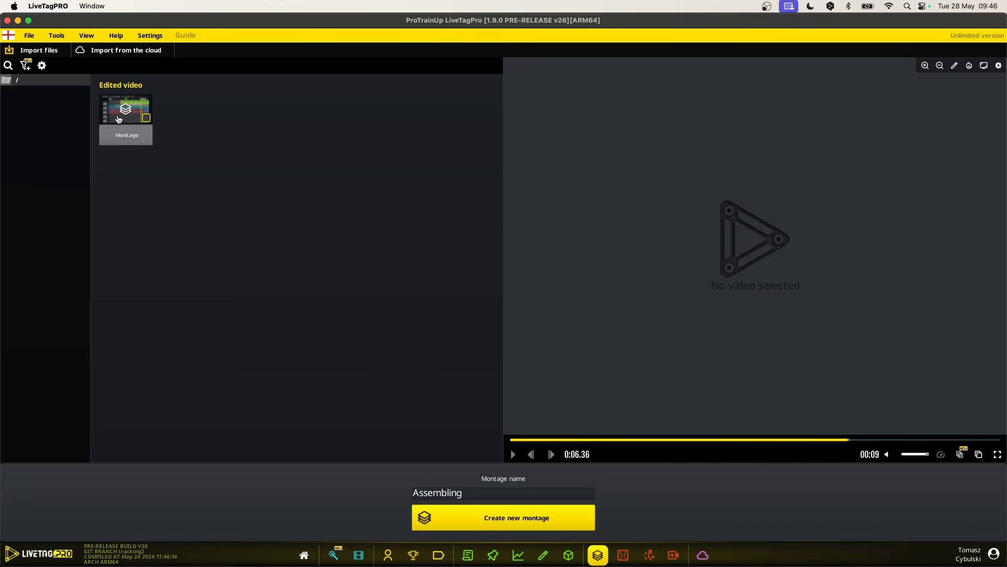
double_click(132, 137)
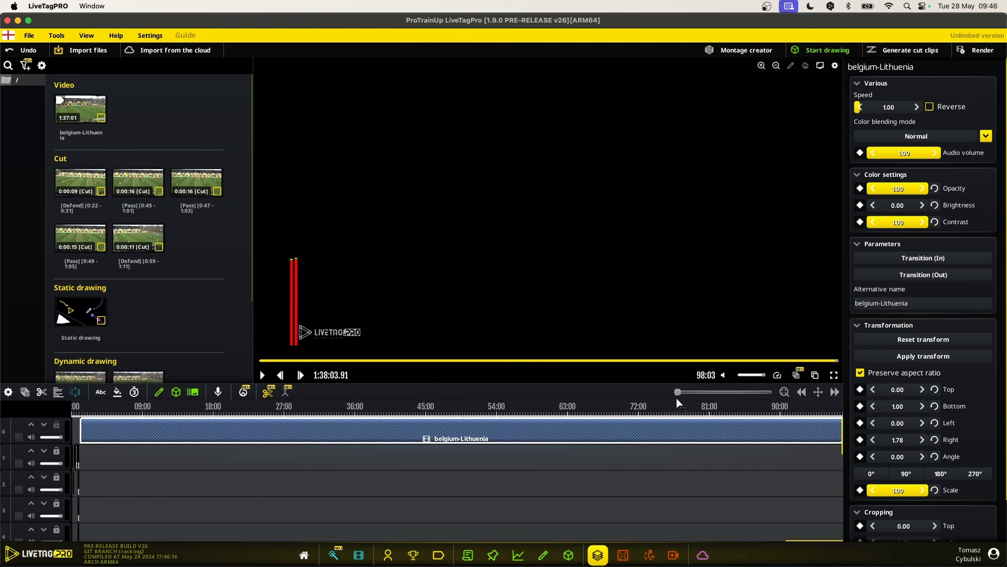
right_click(613, 428)
click(646, 542)
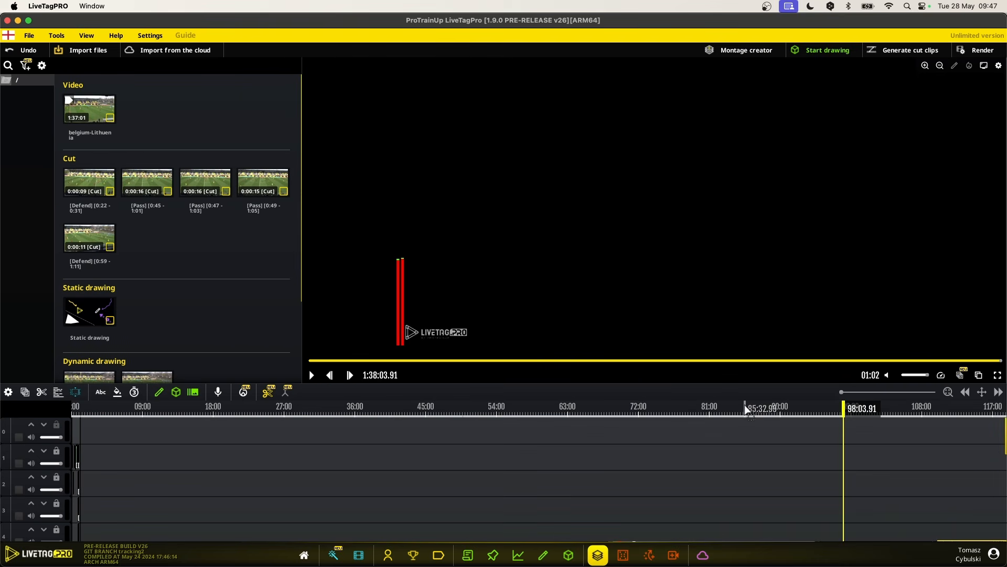
- Filter the media library to 3D player layouts and add Player layout (2) to the montage timeline from 1:02.10
drag(841, 391, 849, 391)
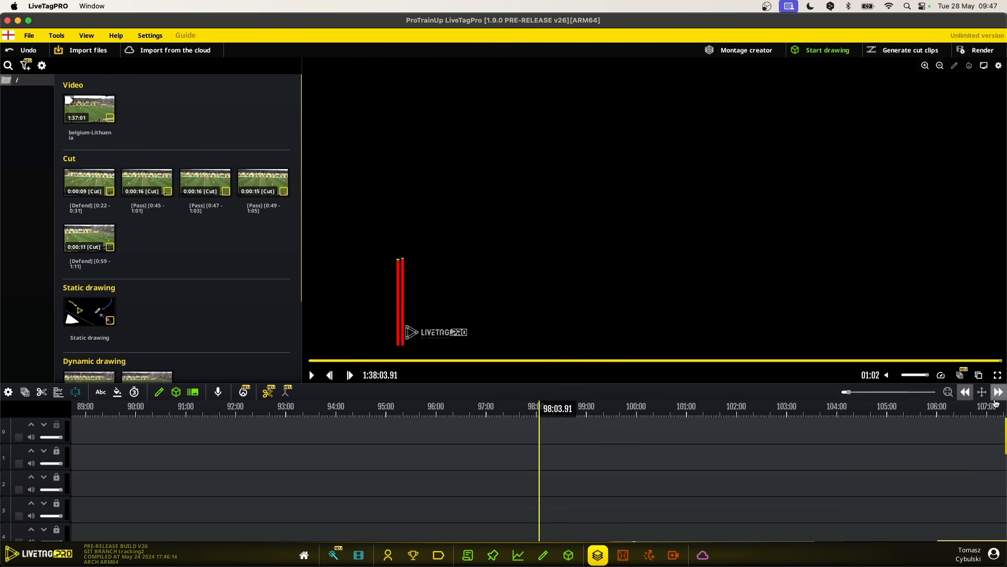
click(963, 394)
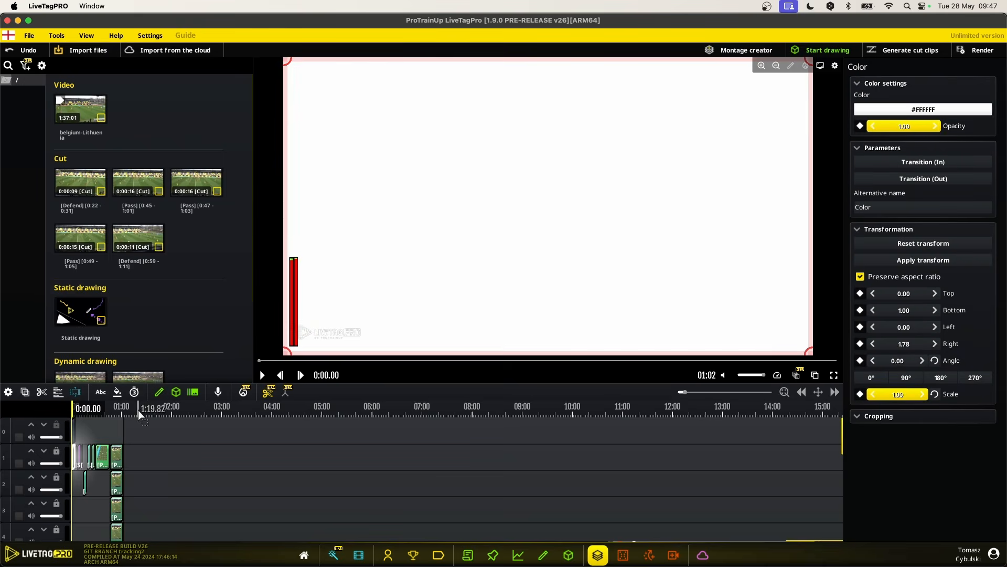
drag(684, 395, 702, 395)
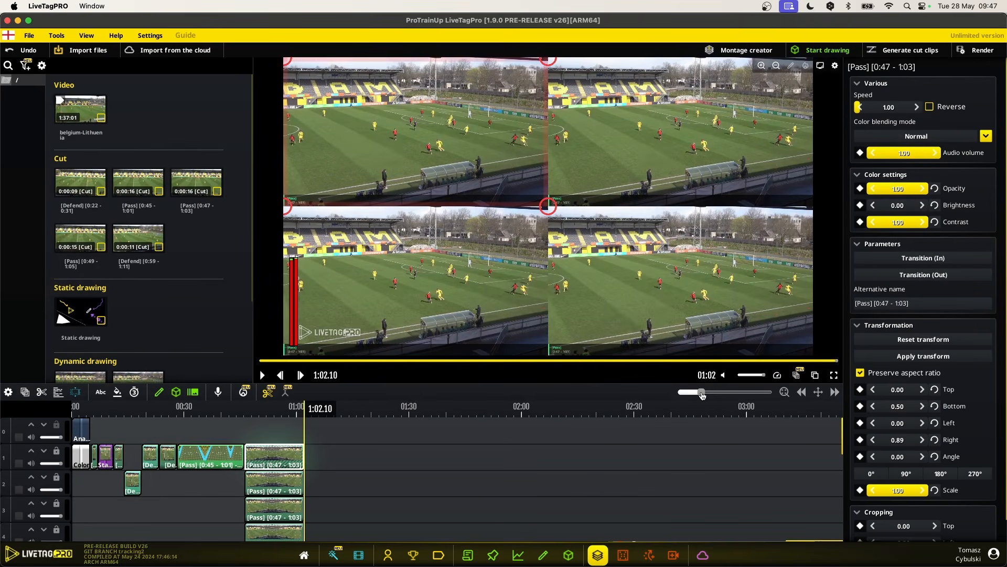
click(25, 65)
click(123, 84)
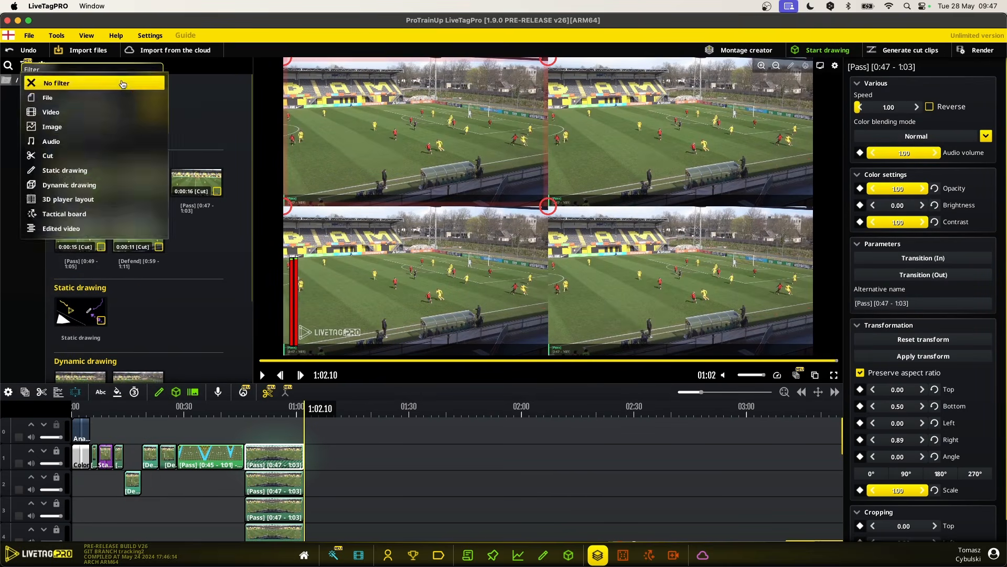
click(105, 202)
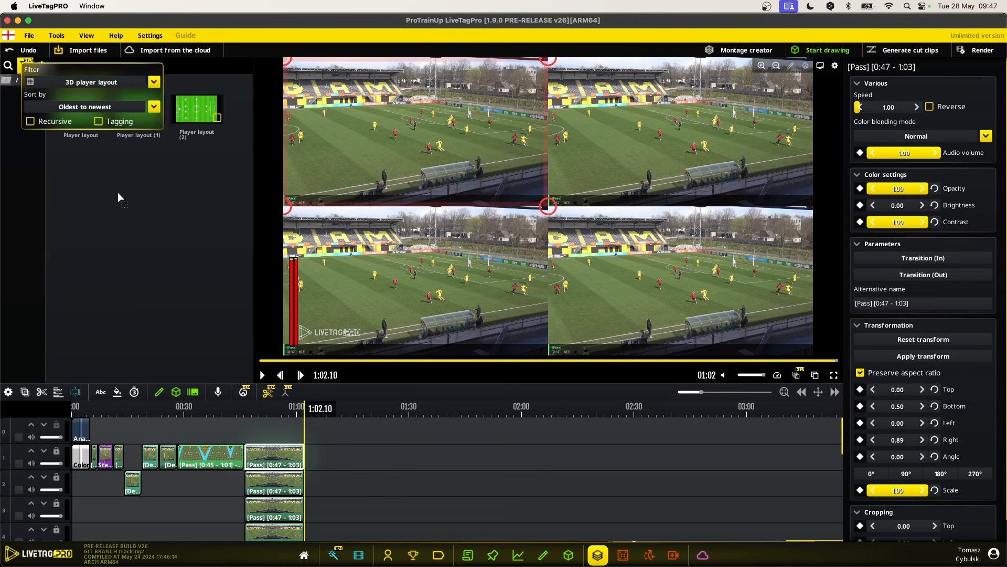
click(208, 201)
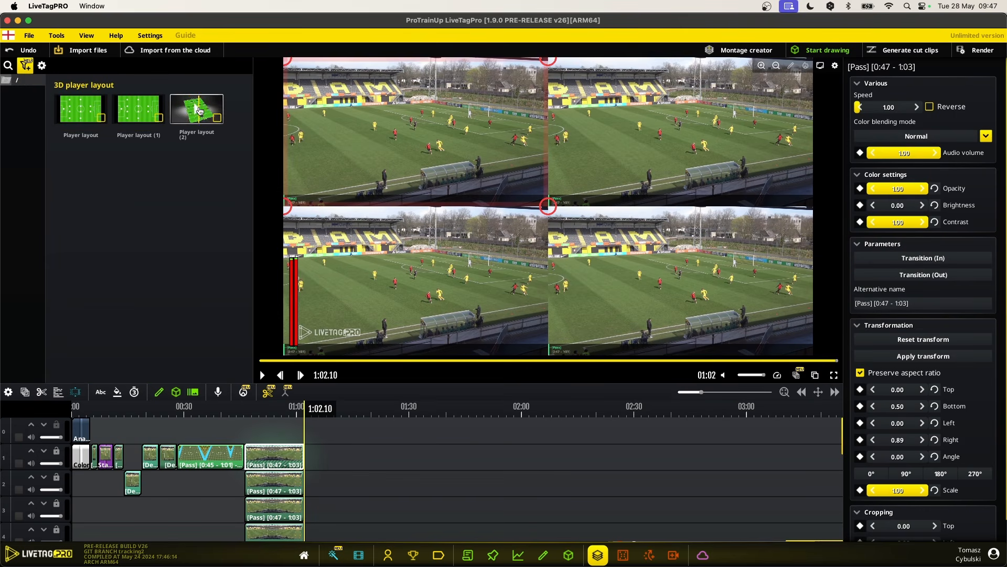
double_click(190, 108)
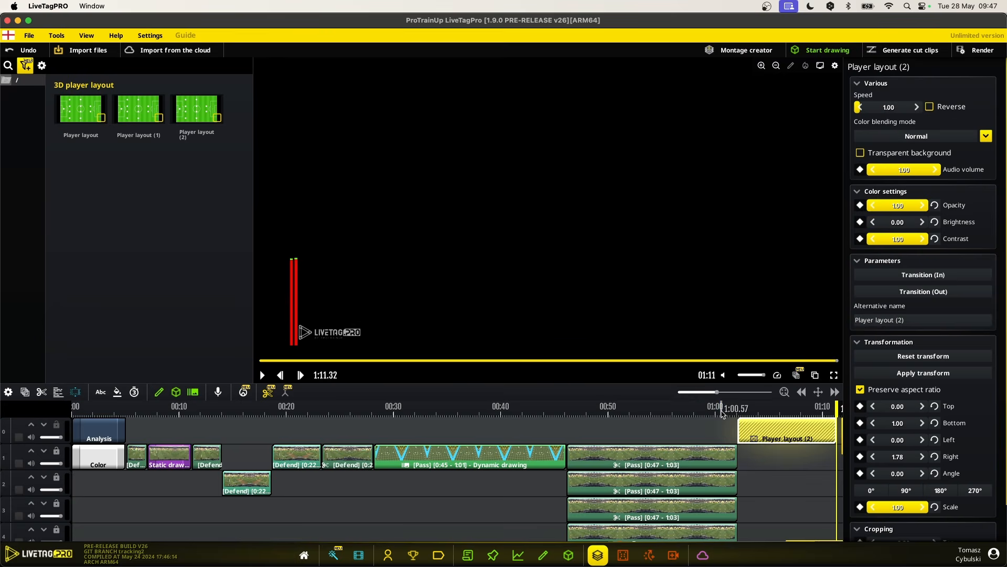
- Play the montage from about 1:00.57 to 1:03.94 and scrub through Player layout (2) to check its rotation
click(723, 413)
key(space)
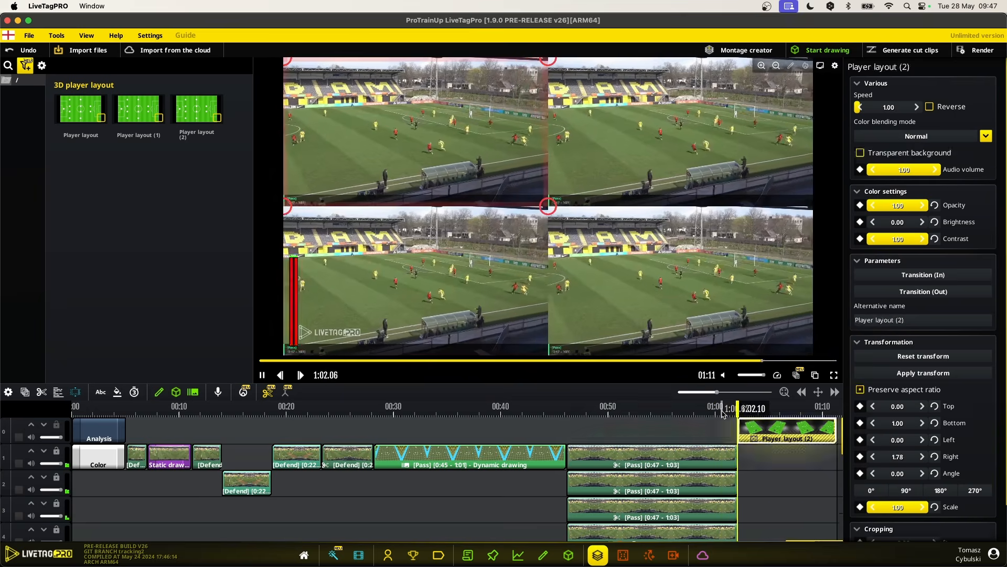
key(space)
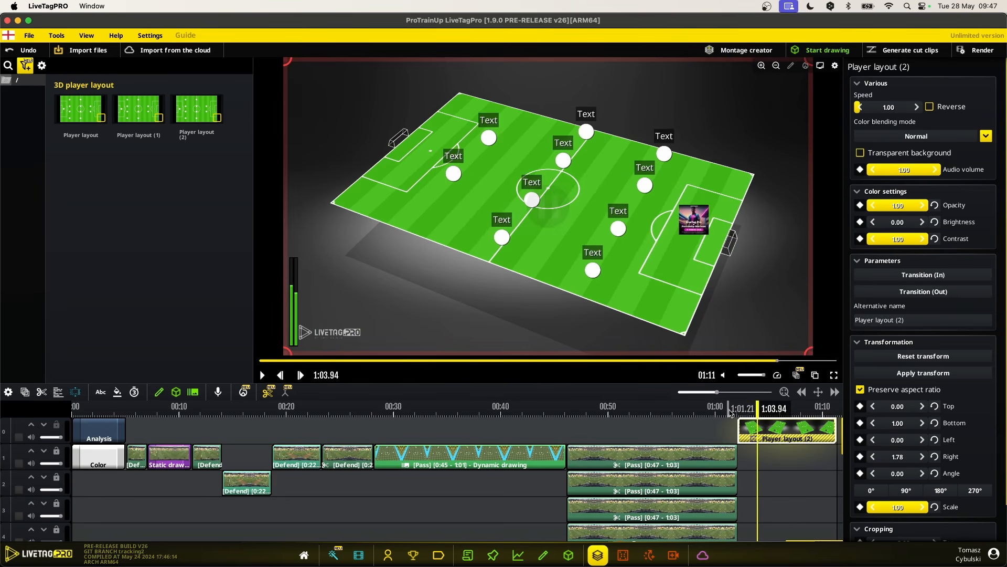
drag(820, 414, 769, 416)
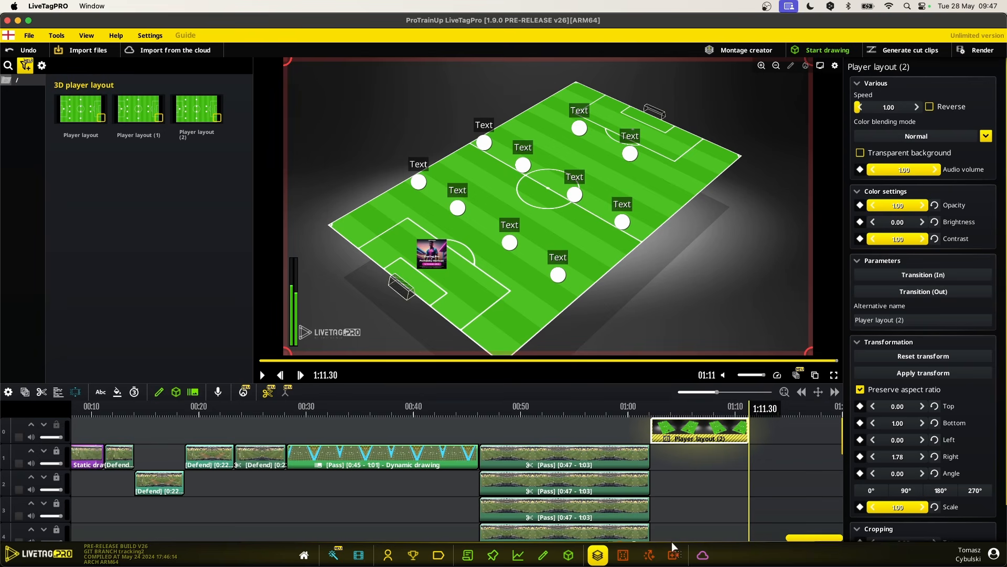
- Create a new tactical board with the name Tactical board
click(653, 558)
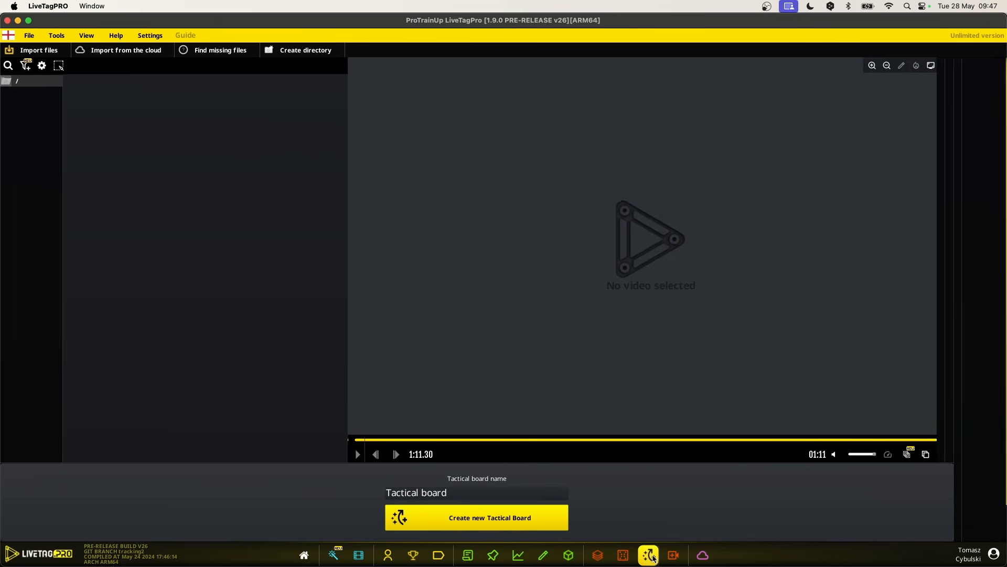
click(500, 526)
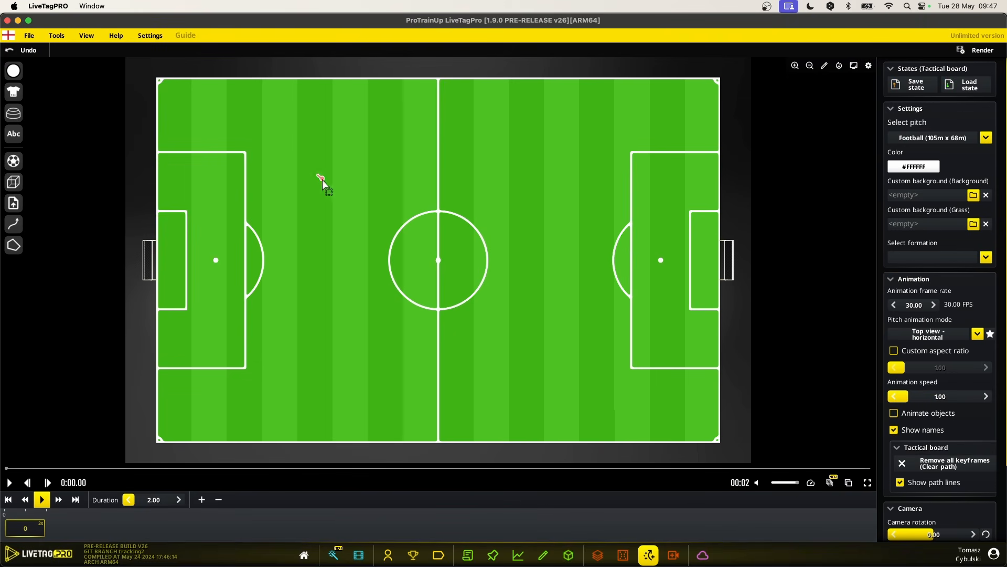
- Place four white circle players: one at the upper-left pitch corner and three in a triangle around the edge of the left penalty area
click(14, 70)
click(171, 93)
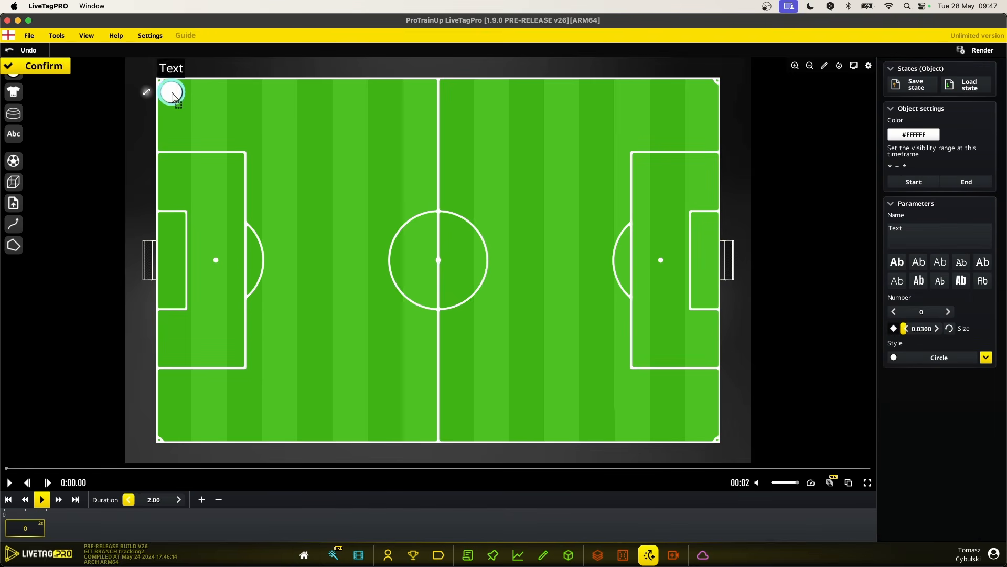
click(260, 199)
click(263, 308)
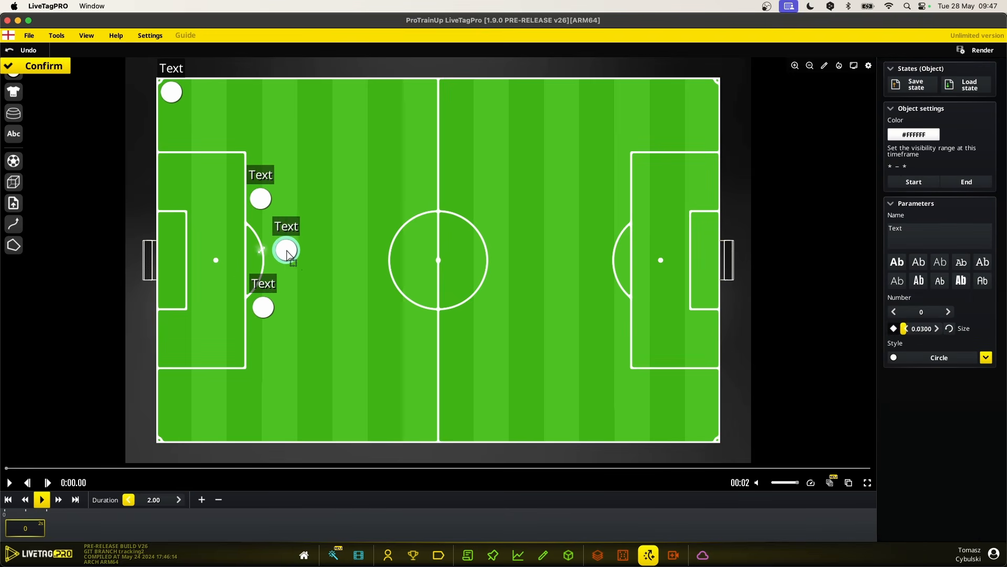
click(299, 255)
key(Escape)
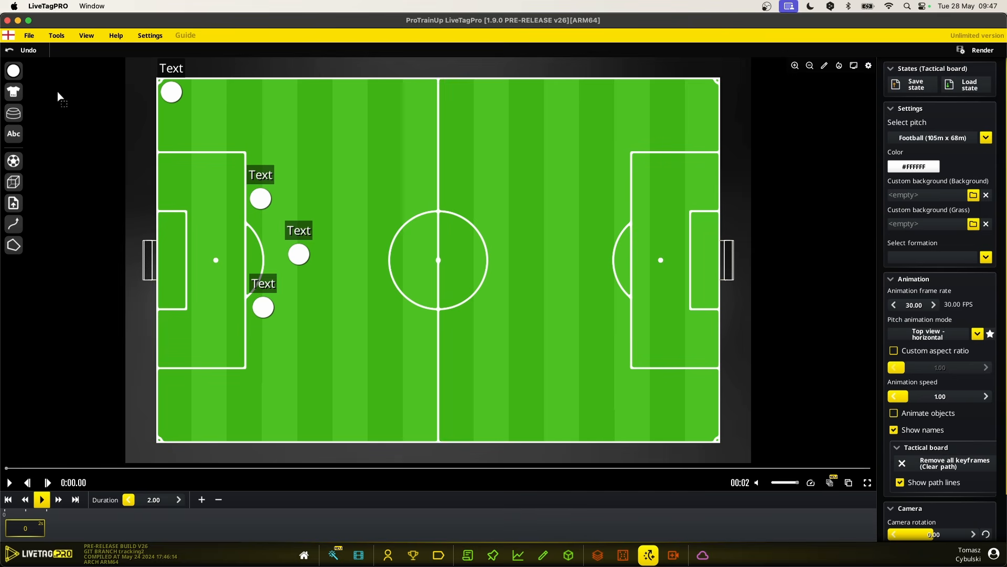
- Place a football icon beside the corner player and shrink it to a size of about 0.0205
click(14, 160)
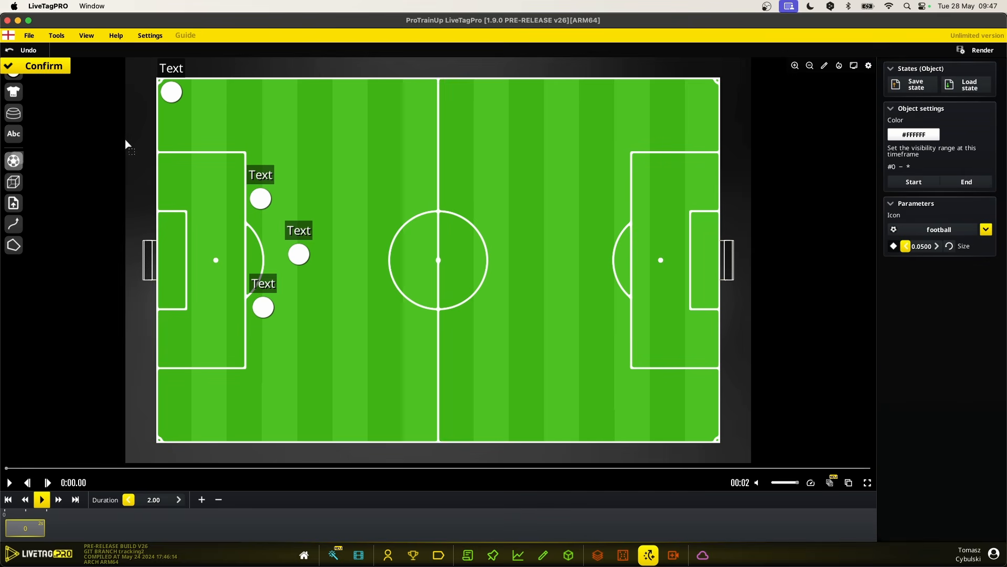
click(188, 110)
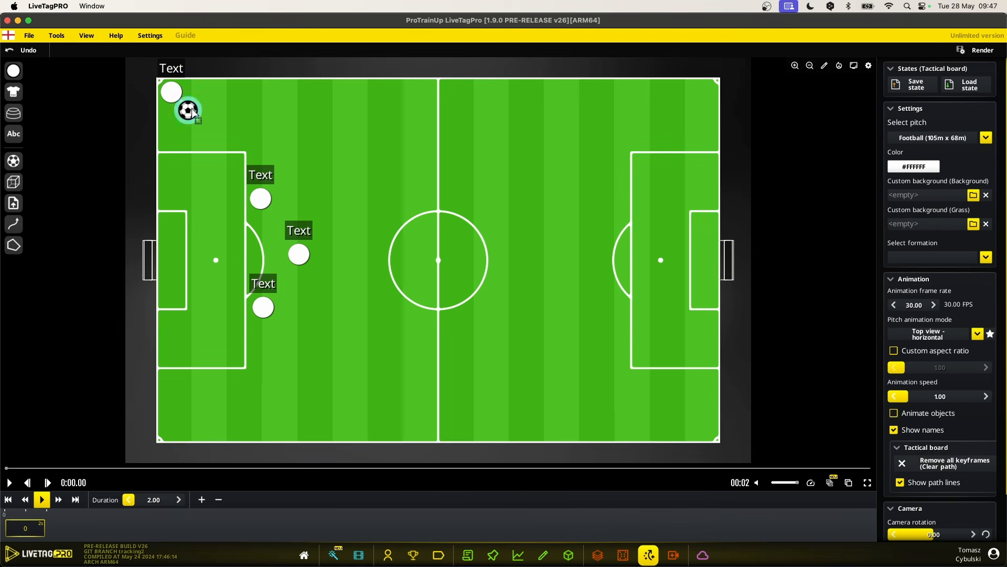
click(185, 111)
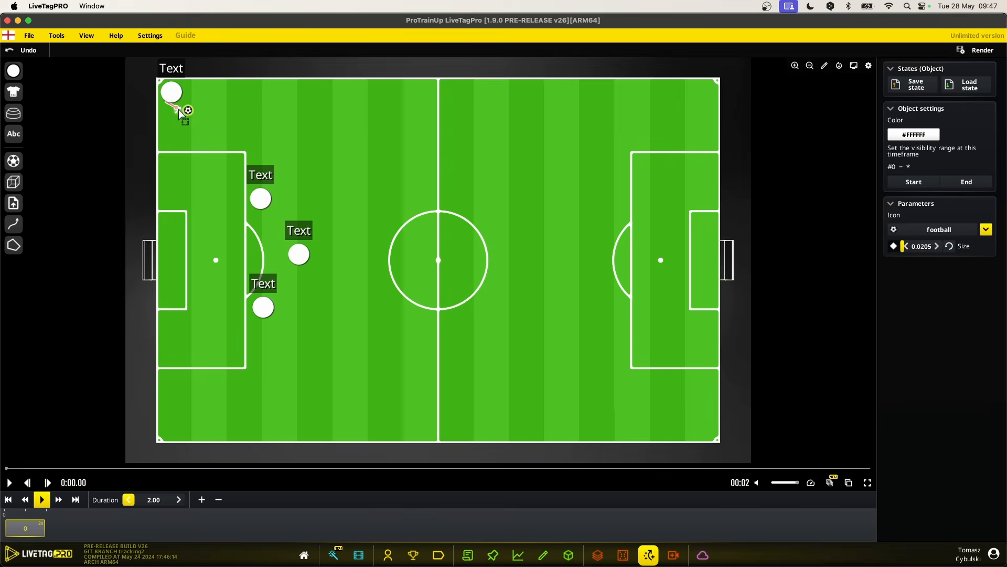
click(333, 119)
- Select the three players near the penalty area and connect them with a striped zone
drag(355, 144, 206, 344)
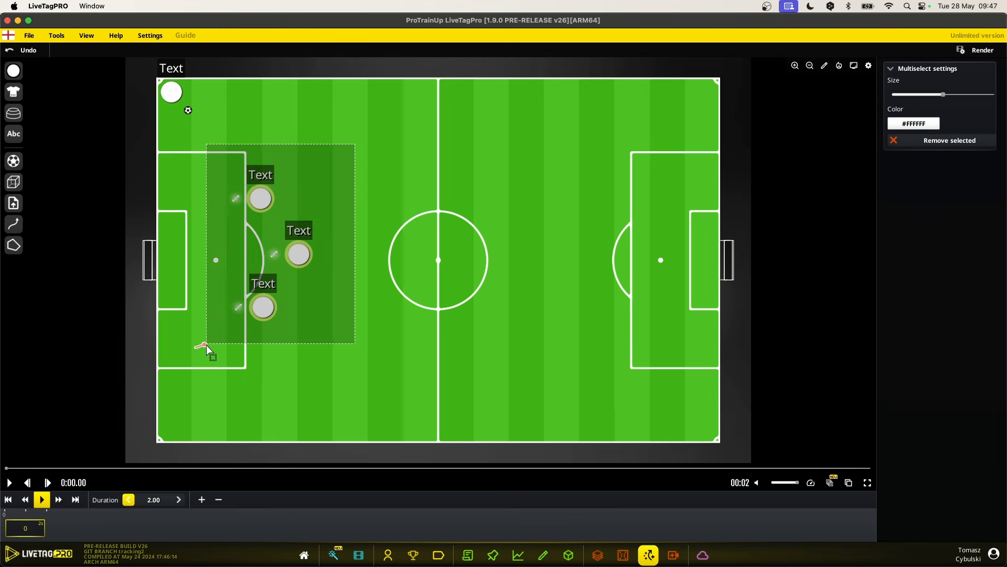
right_click(264, 305)
click(345, 415)
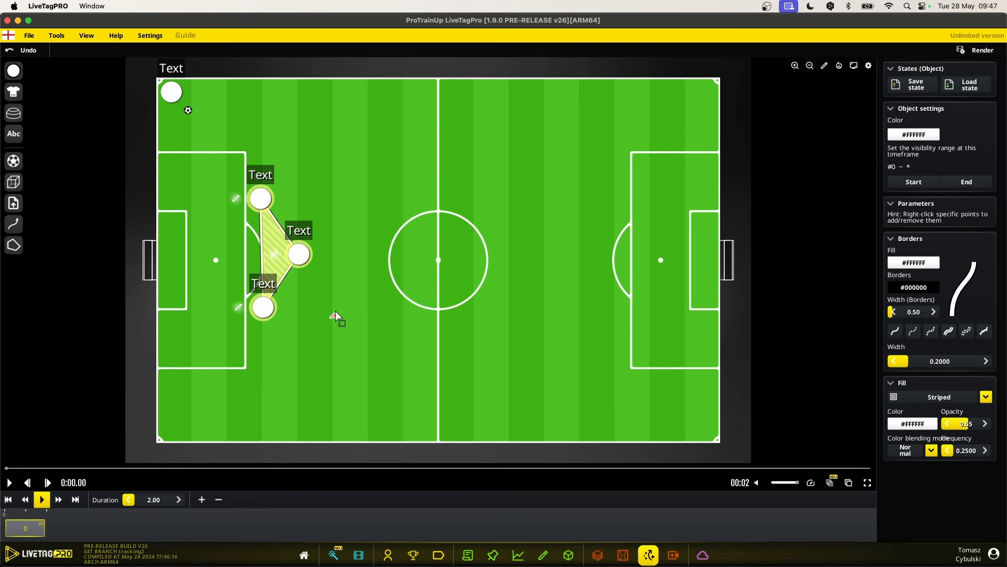
- Animate the corner kick in keyframe 0 by moving the ball into the penalty area and shifting the three connected players towards the goal
click(189, 111)
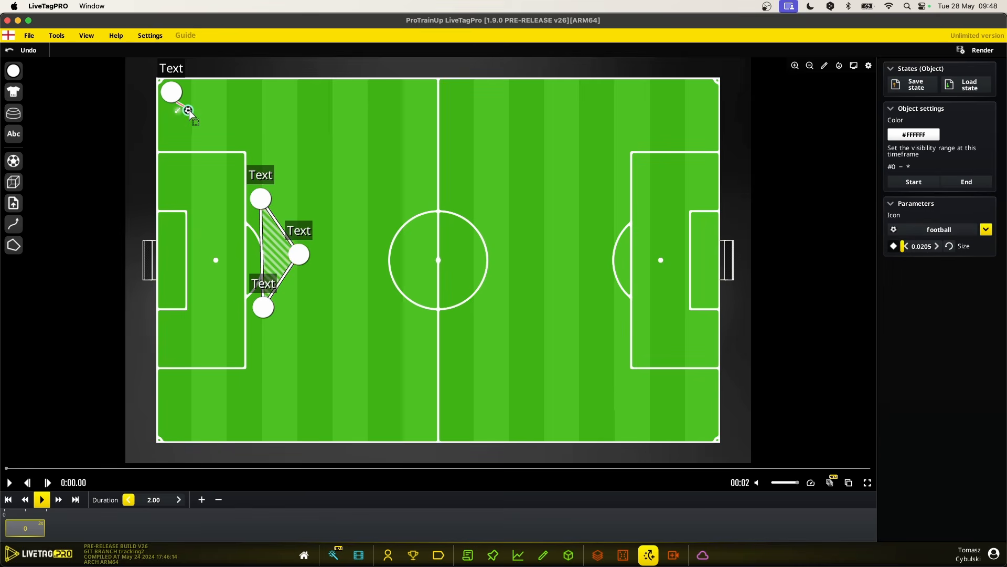
drag(189, 113, 192, 129)
drag(204, 178, 239, 214)
click(264, 309)
drag(265, 314, 200, 336)
drag(300, 258, 273, 269)
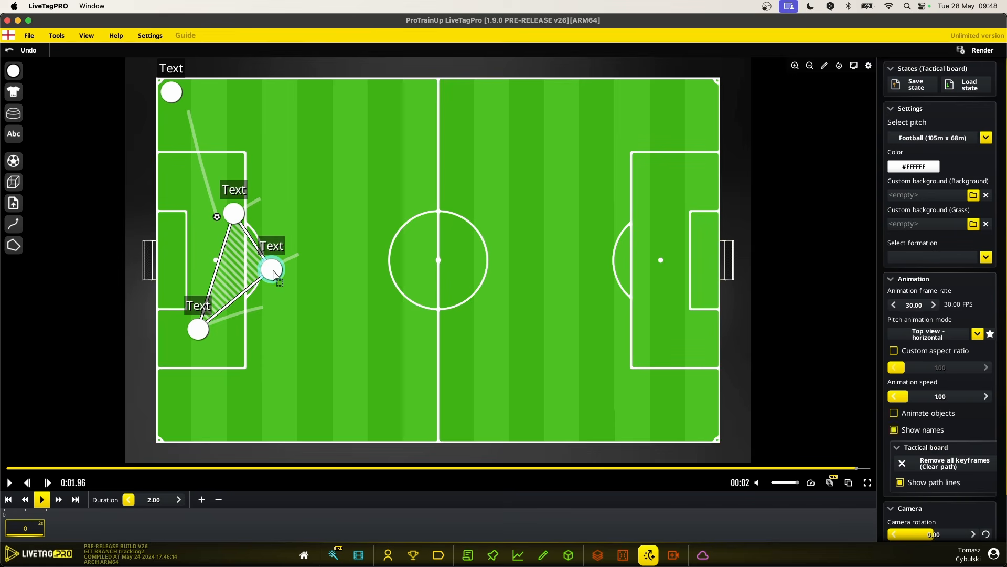
- Add keyframe 1 with the ball passed to the lowest player, and keyframe 2 with the ball shot into the left goal
click(202, 499)
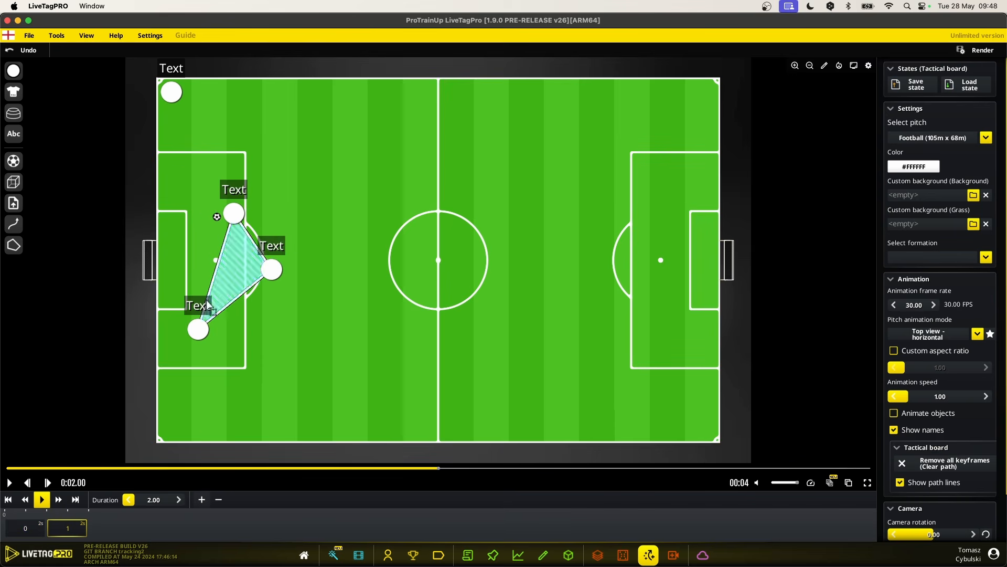
mouse_move(216, 217)
mouse_down()
mouse_move(189, 272)
mouse_move(192, 330)
mouse_up()
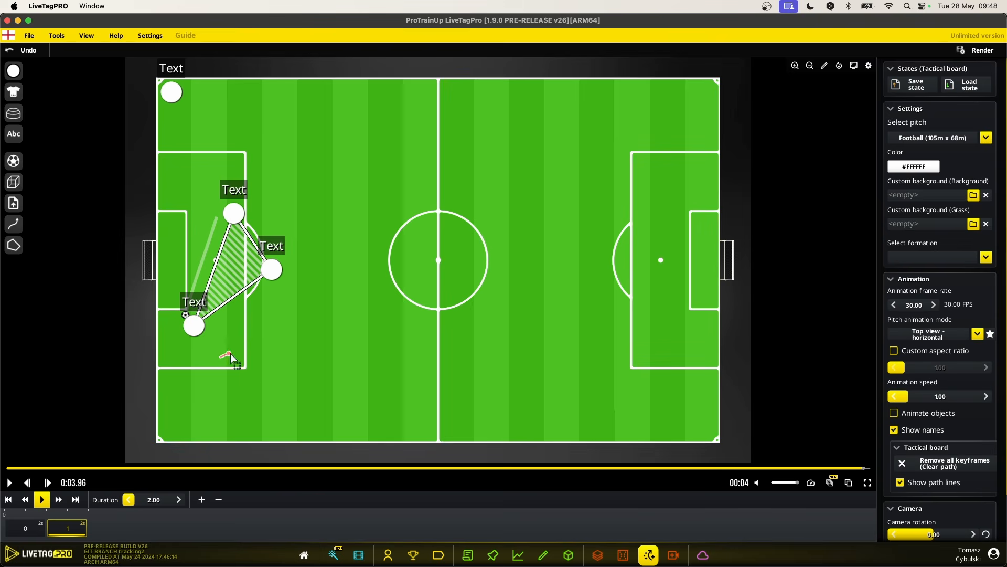
click(202, 499)
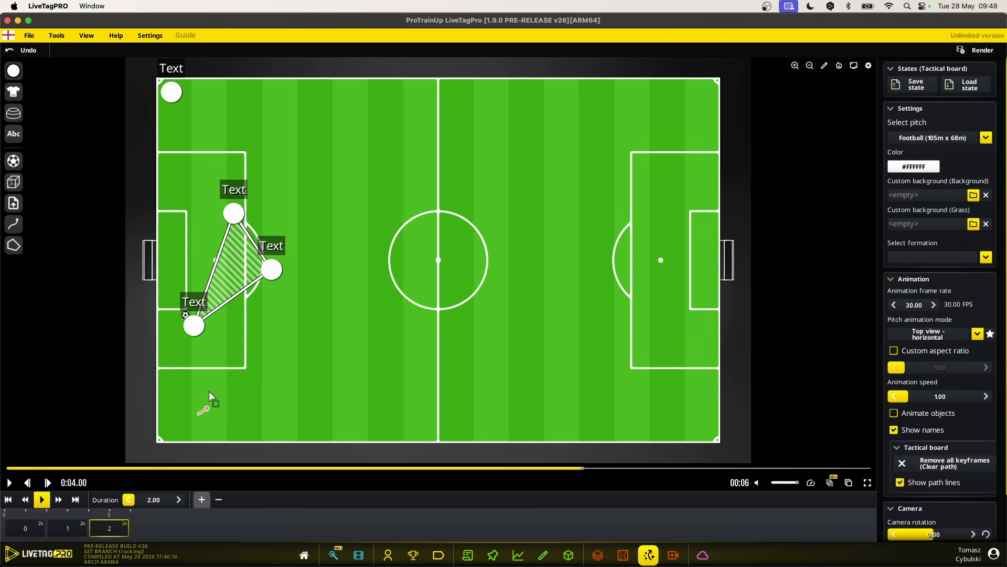
click(184, 315)
drag(184, 315, 153, 265)
click(115, 377)
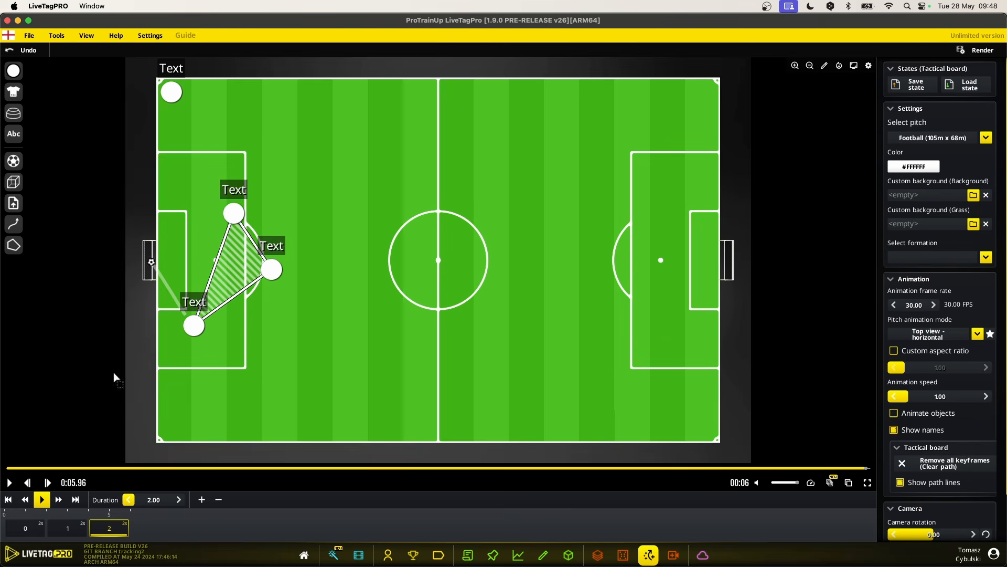
- Return to keyframe 0 and play the tactical board animation to check the movements
click(24, 528)
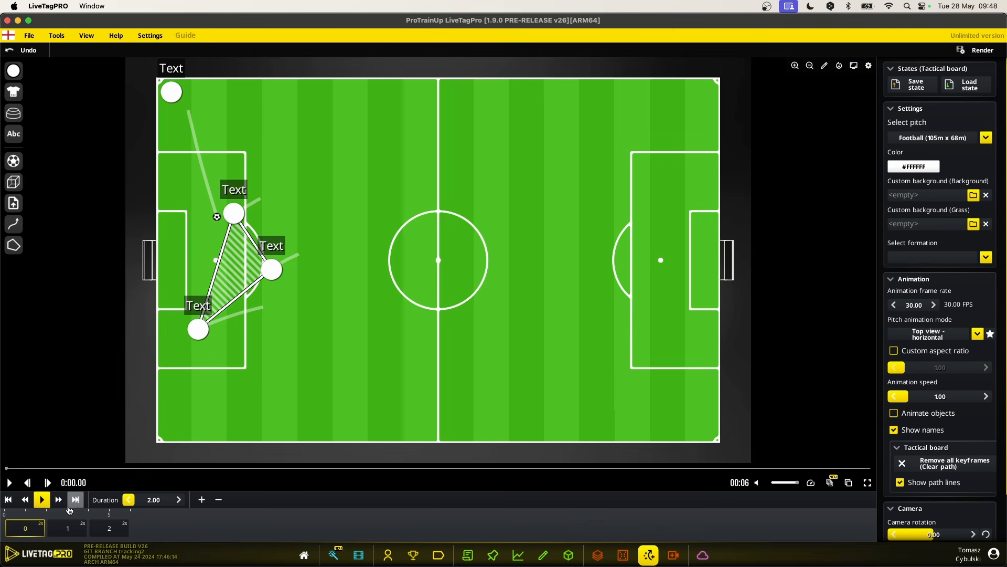
click(48, 501)
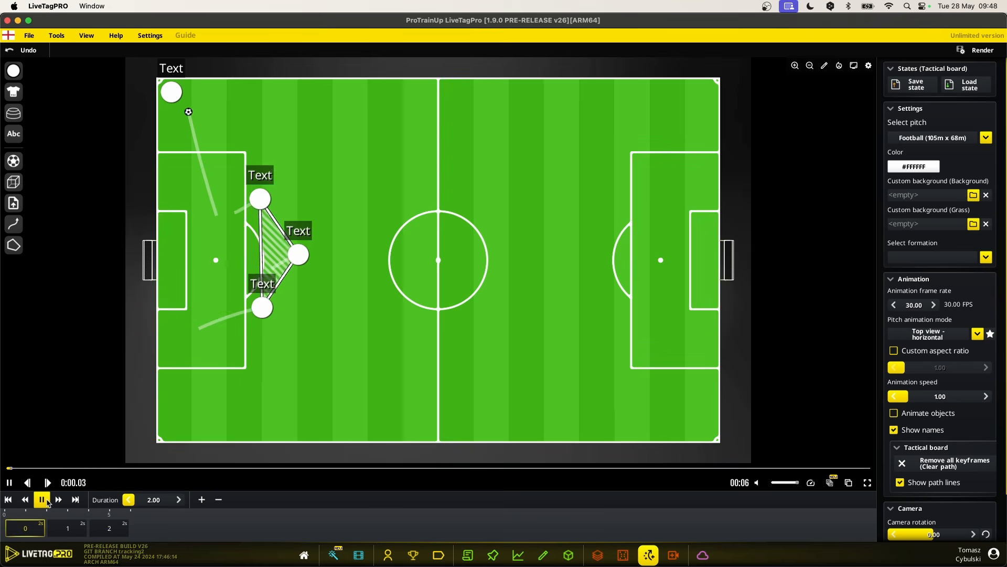
click(35, 500)
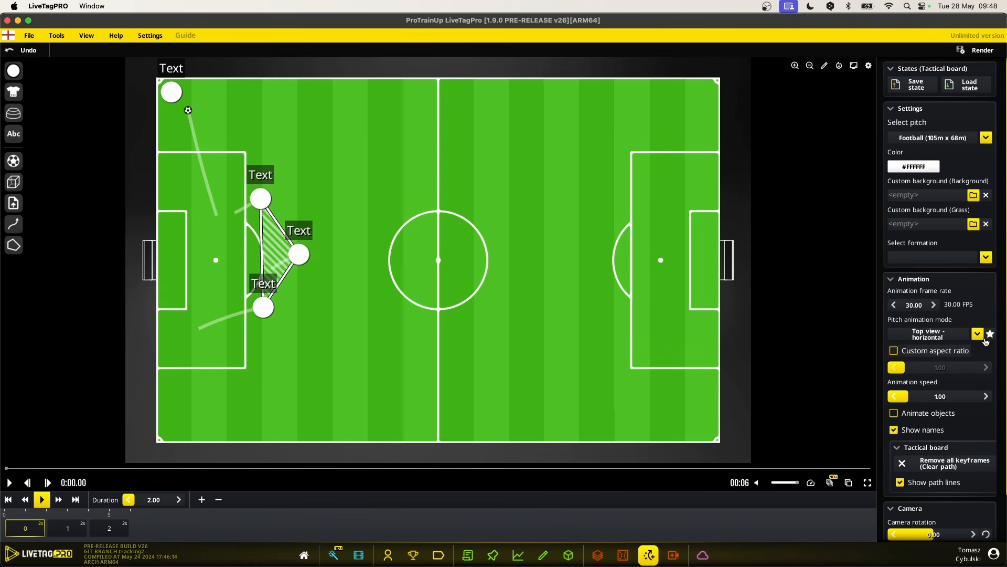
- Try the Rotating and Front view pitch animation modes for keyframe 0
click(978, 335)
click(951, 295)
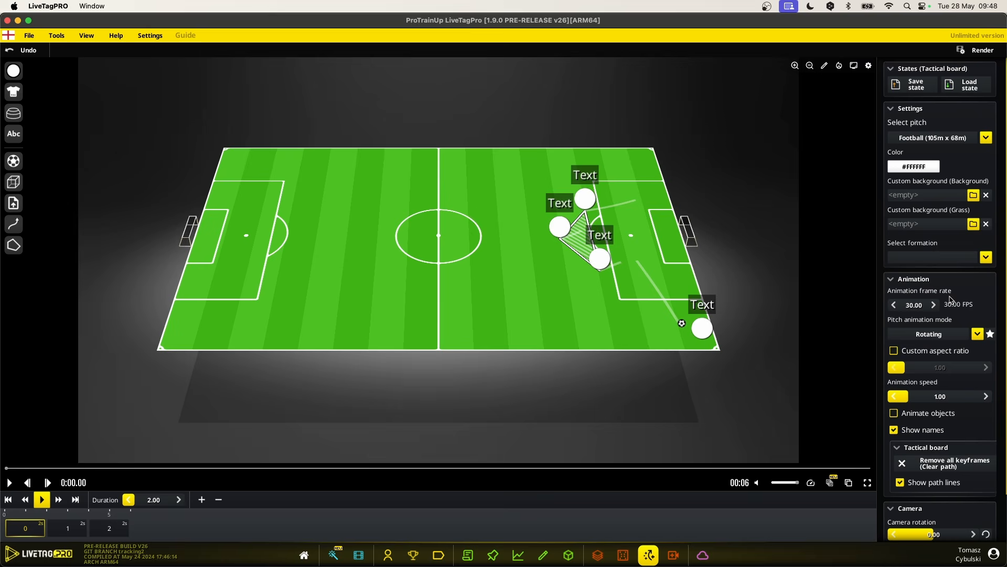
click(965, 334)
click(968, 345)
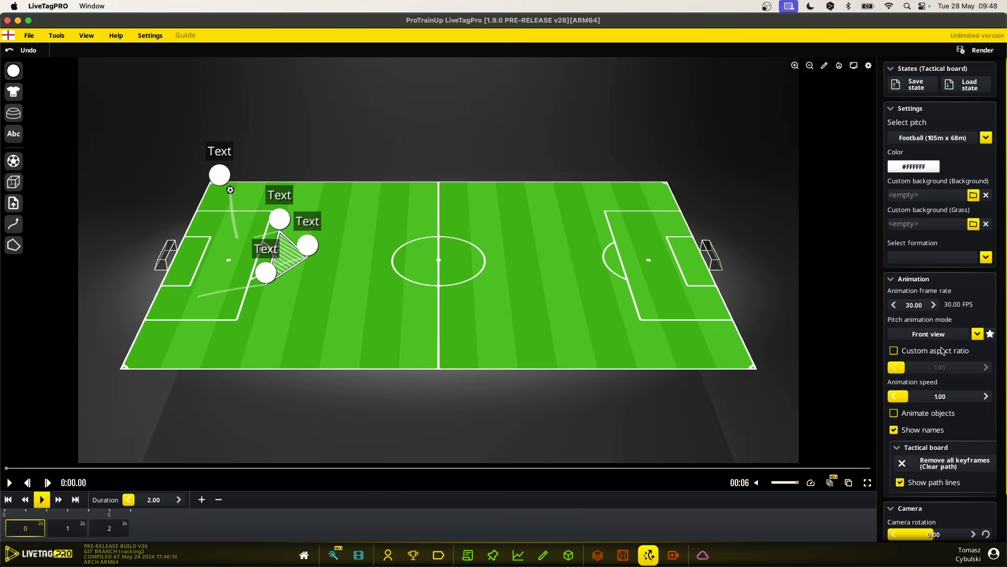
- Set the pitch animation mode of keyframe 0 to Side view and play the animation to check the camera
click(969, 336)
click(967, 346)
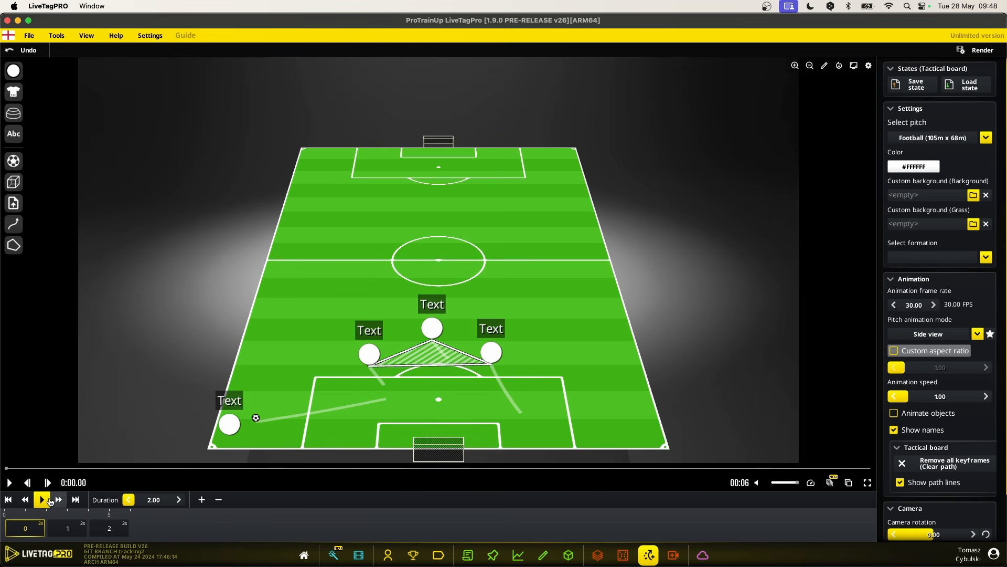
click(48, 500)
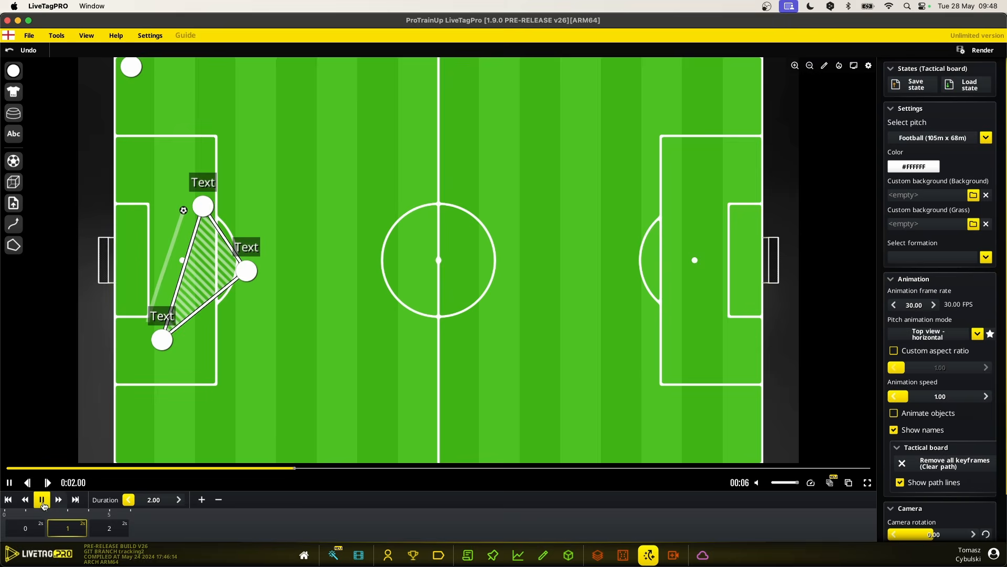
click(42, 501)
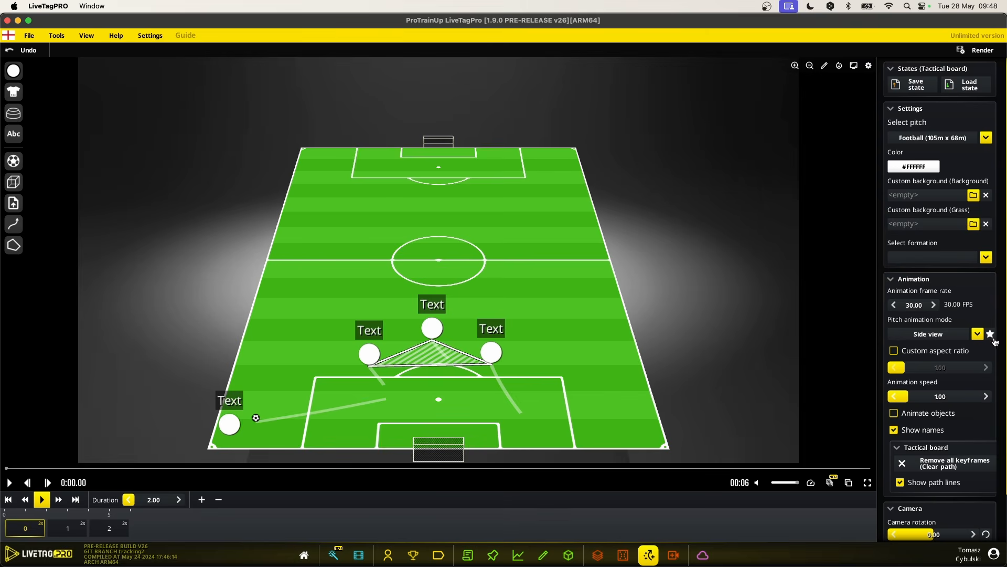
- Apply the Side view pitch mode to the whole tactical board and play the animation briefly
click(990, 333)
click(454, 309)
click(43, 499)
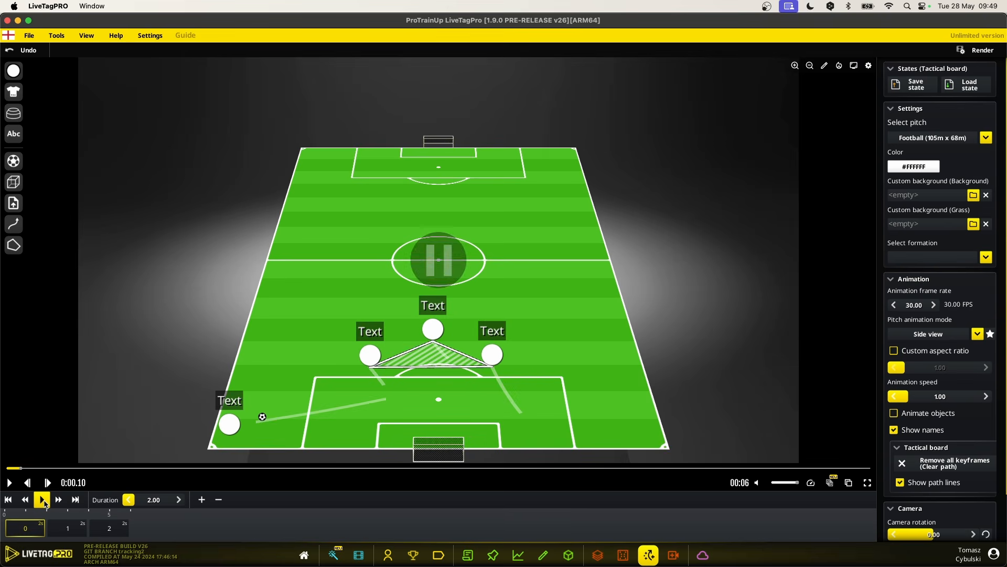
- Draw a curved arrow from the ball into the penalty area and a striped four-sided zone beside the centre circle
click(15, 223)
mouse_move(260, 419)
mouse_down()
mouse_move(372, 415)
mouse_move(408, 392)
mouse_up()
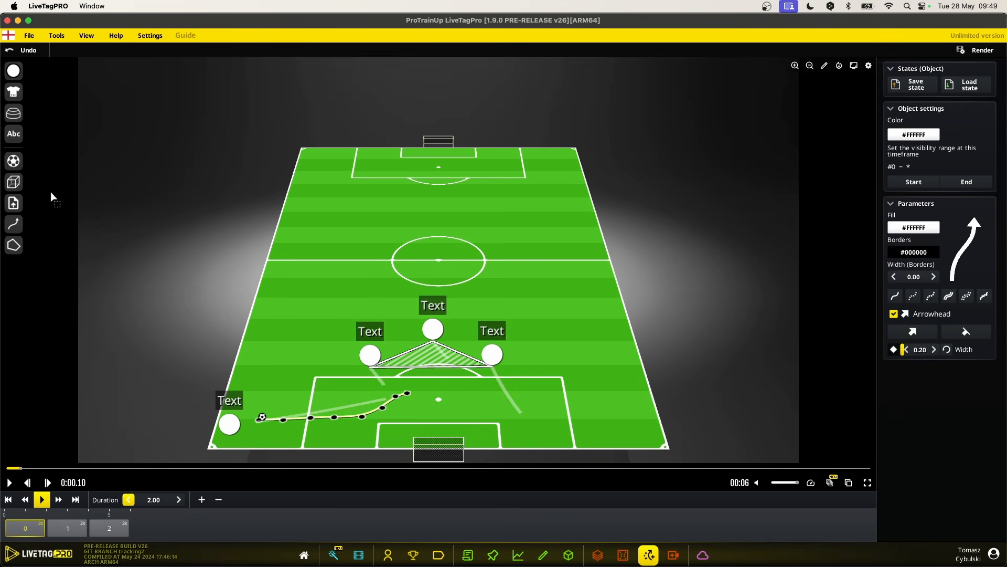
click(13, 245)
click(377, 235)
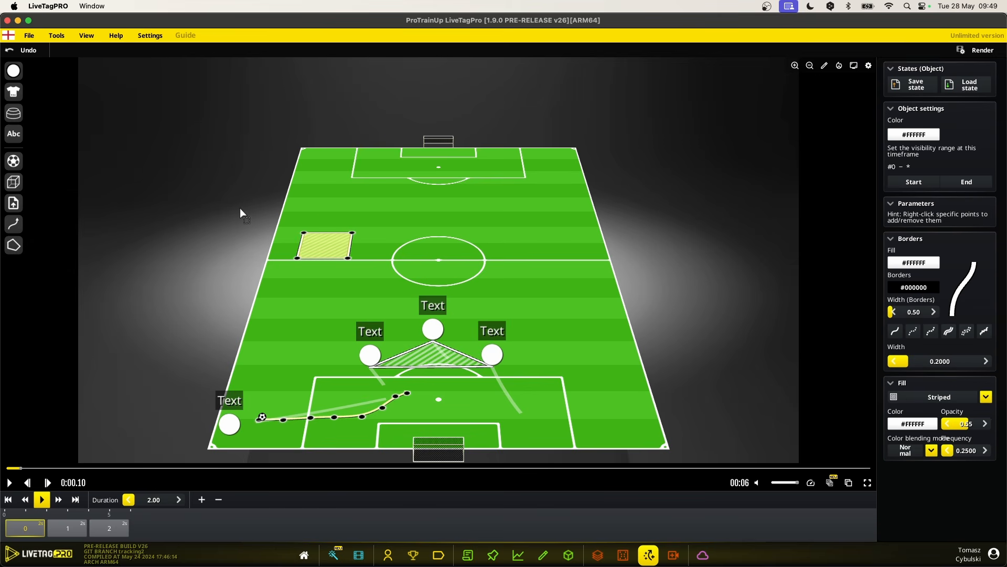
- Add a 3D goal model at the centre spot, enlarge it to about 1.83 and rotate it to about -1.54
click(14, 182)
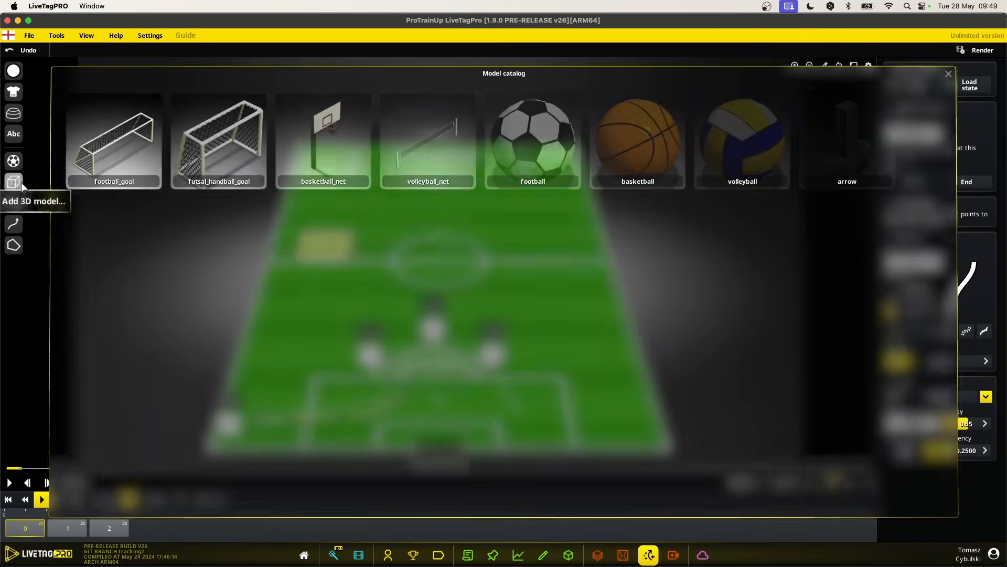
click(407, 256)
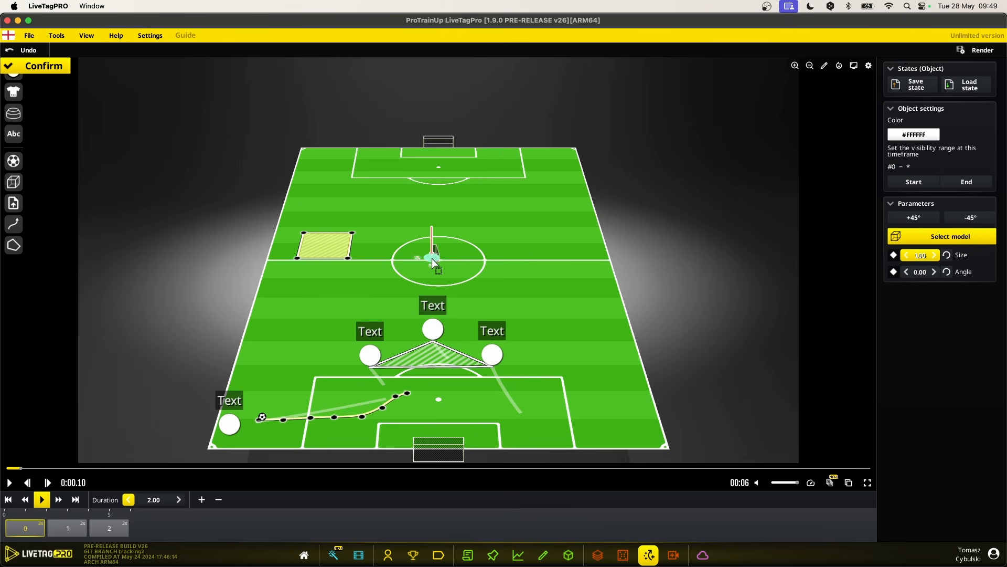
click(434, 258)
right_click(474, 253)
click(435, 258)
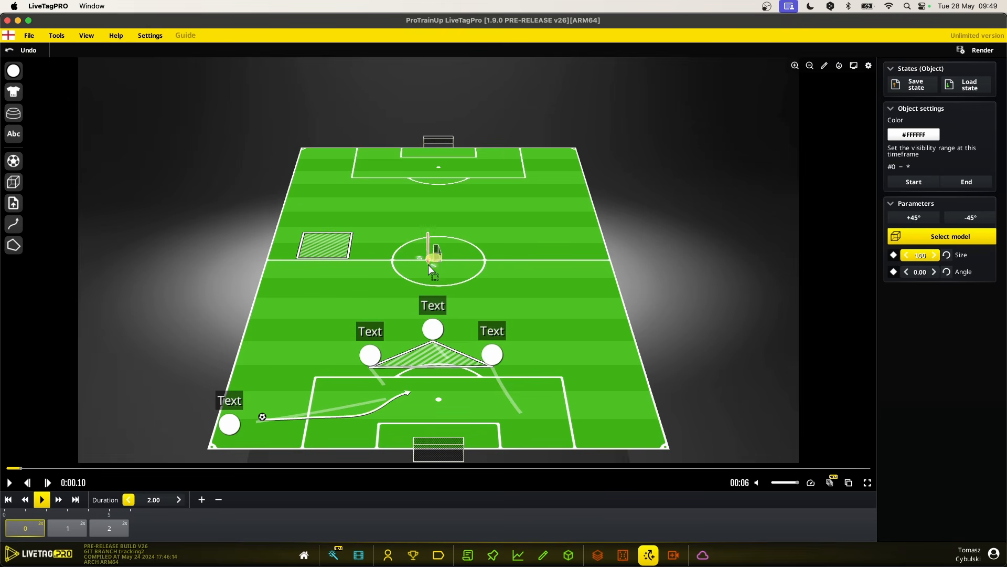
mouse_move(433, 267)
mouse_down()
mouse_move(448, 267)
mouse_move(401, 265)
mouse_move(425, 269)
mouse_up()
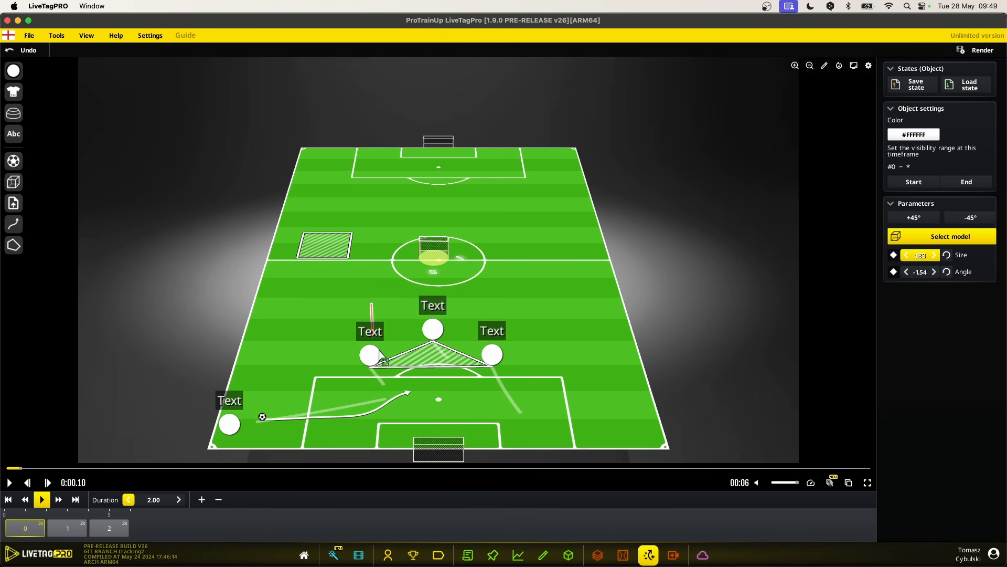
- Open the existing Montage in the video editor and move the playhead to the end of Player layout (2) at 1:11.30
click(598, 554)
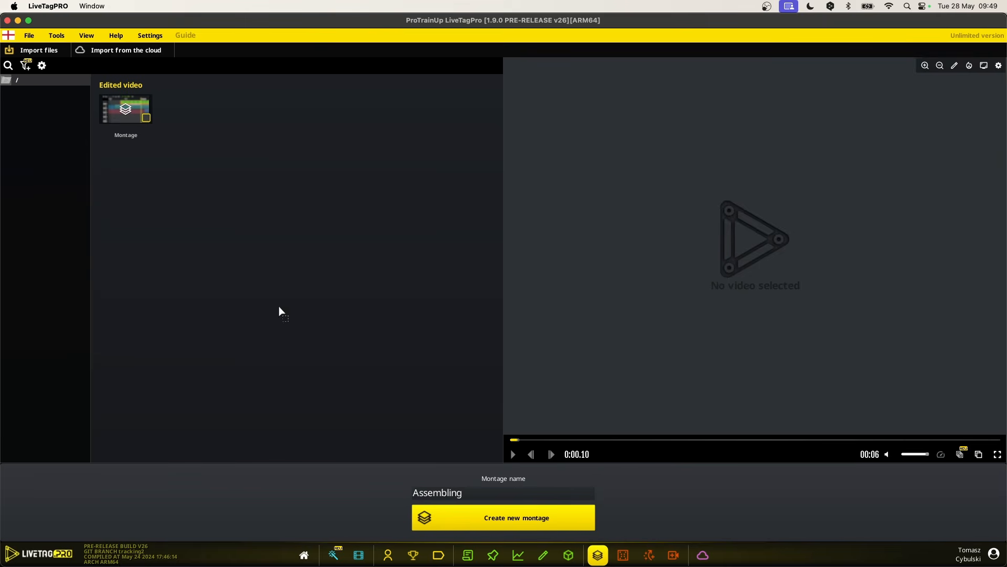
double_click(118, 127)
drag(942, 410, 703, 410)
- Filter the media library to tactical boards, add Tactical board to the timeline right after Player layout (2), and check it there
click(25, 65)
click(106, 81)
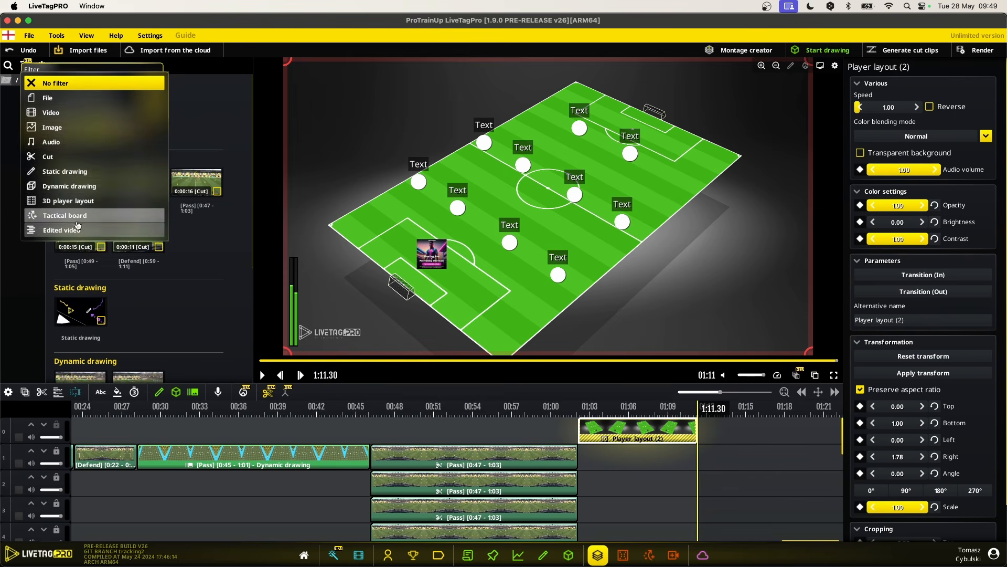
click(78, 216)
click(200, 124)
drag(78, 110, 369, 179)
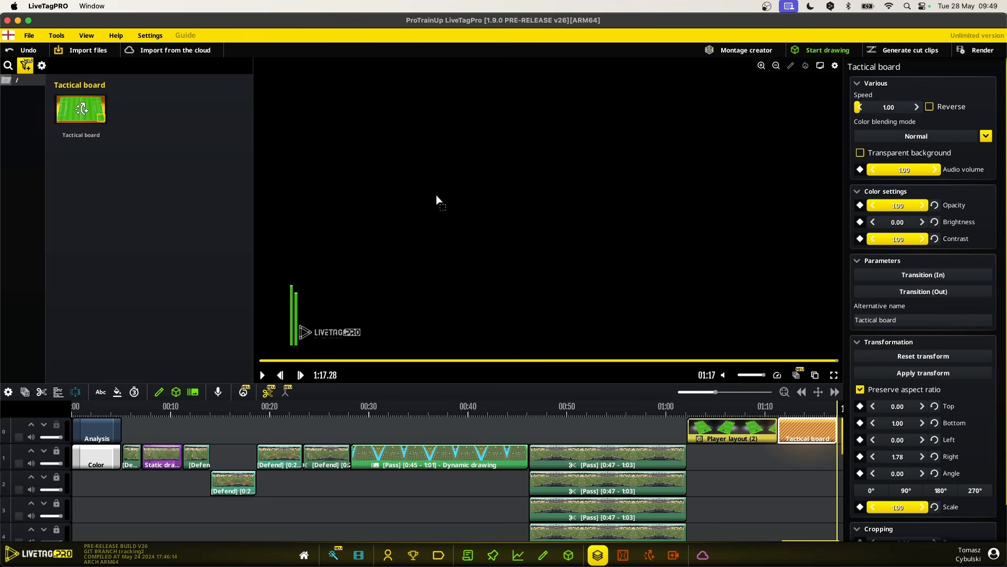
click(772, 414)
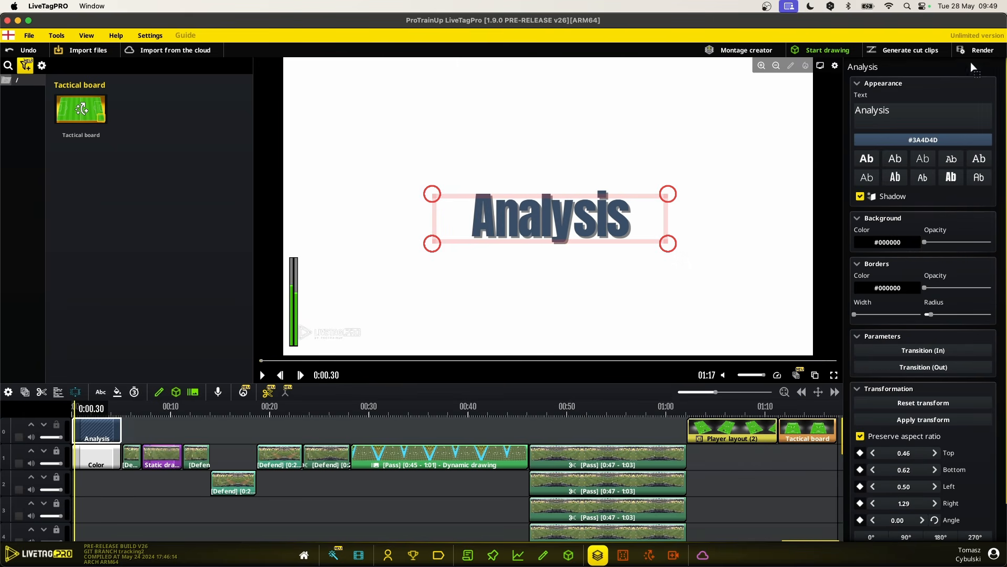
- Start rendering the full Montage as an MPEG-4 (.mp4) file to the Downloads folder and stop the encoding
click(971, 50)
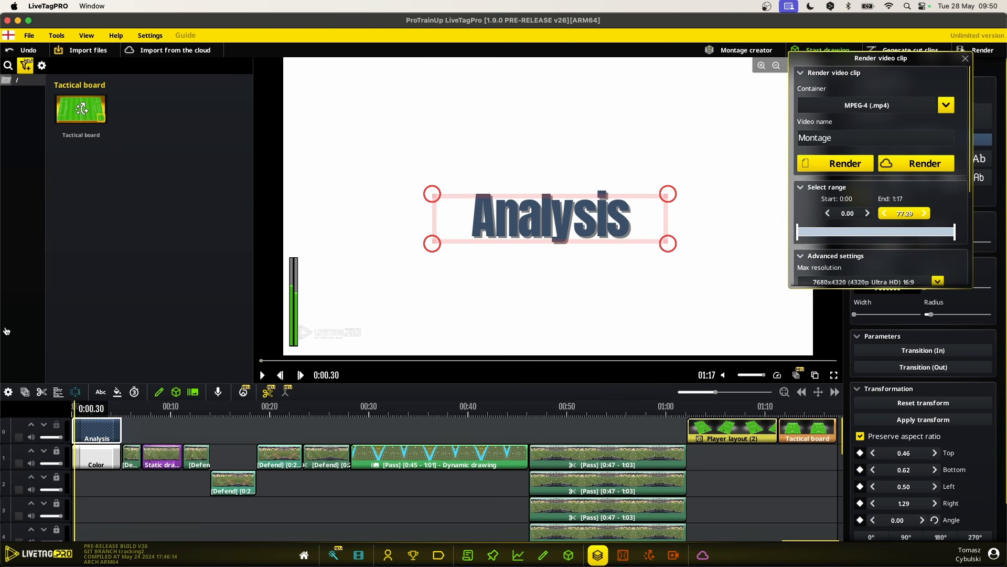
click(820, 165)
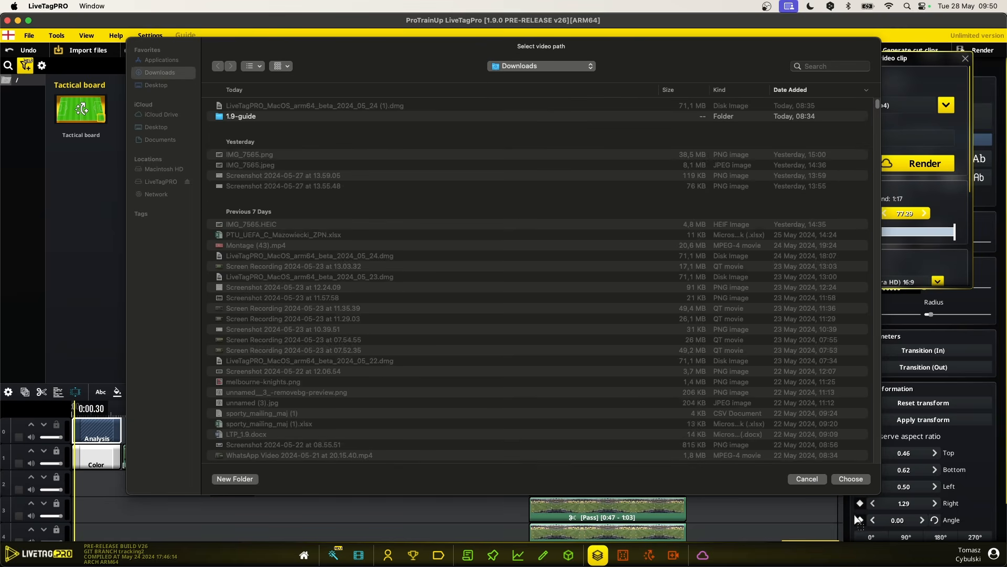
key(Return)
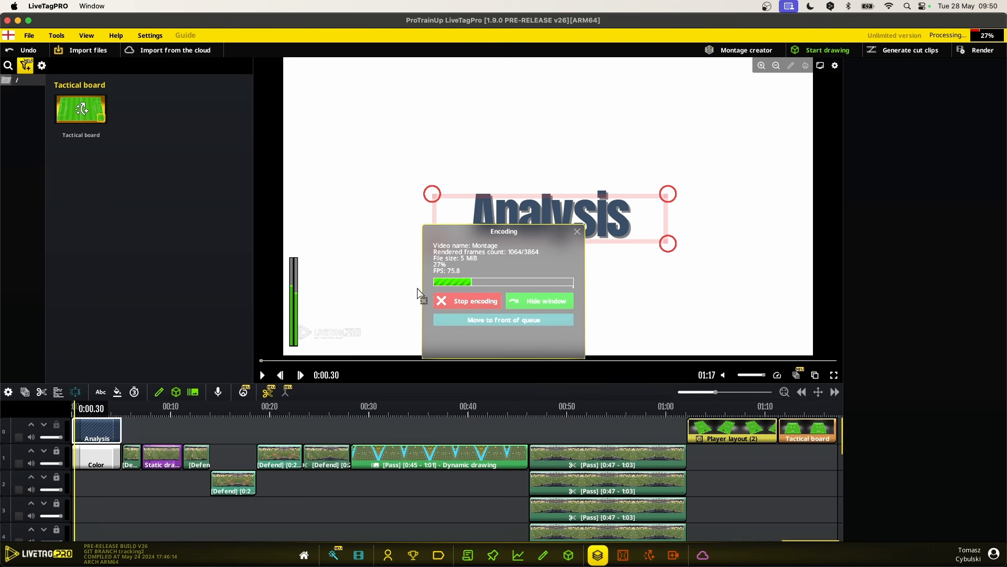
click(490, 306)
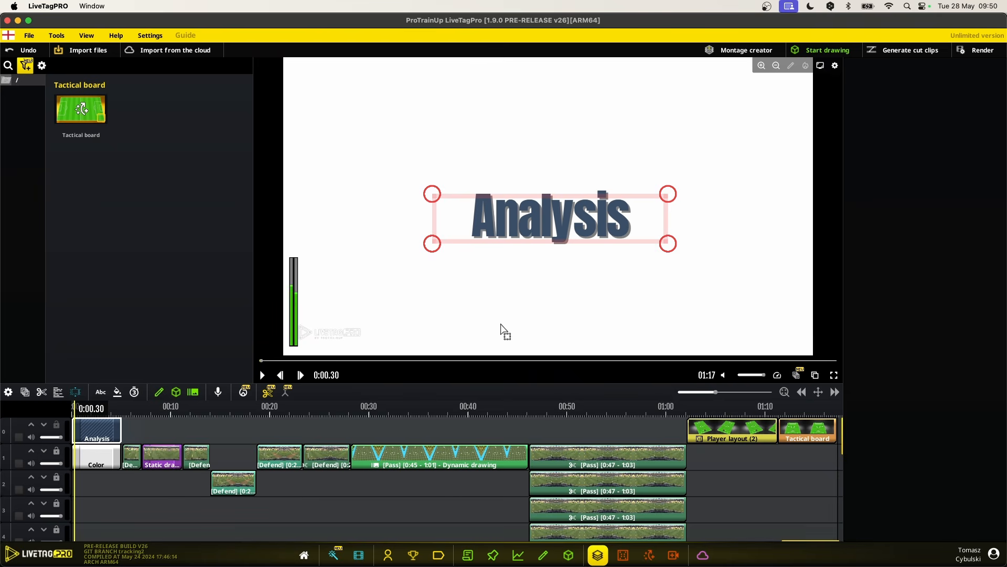
- Set up a new livestream and examine its protocol, listening port, saving and video name options as well as the URL capture mode
click(673, 555)
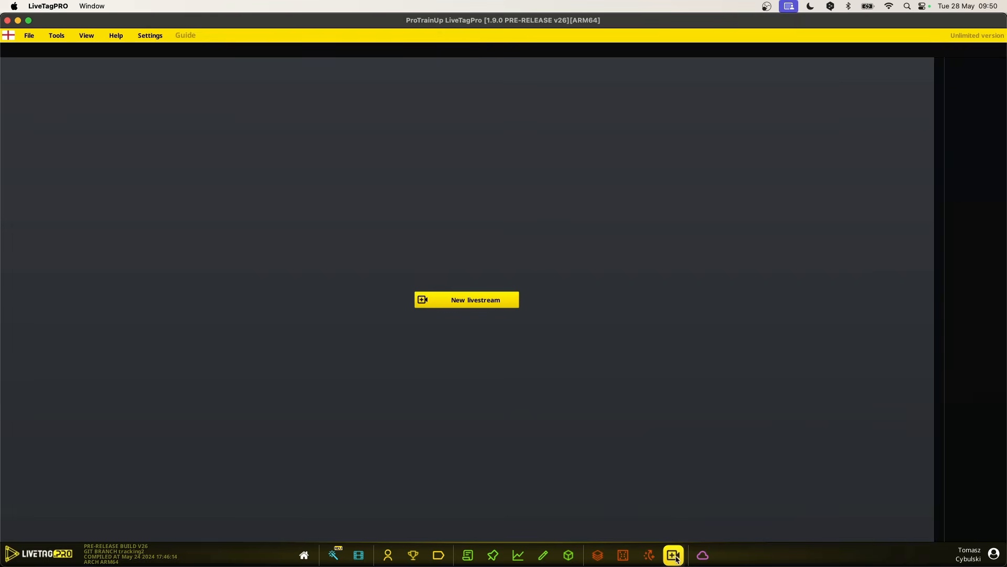
click(515, 304)
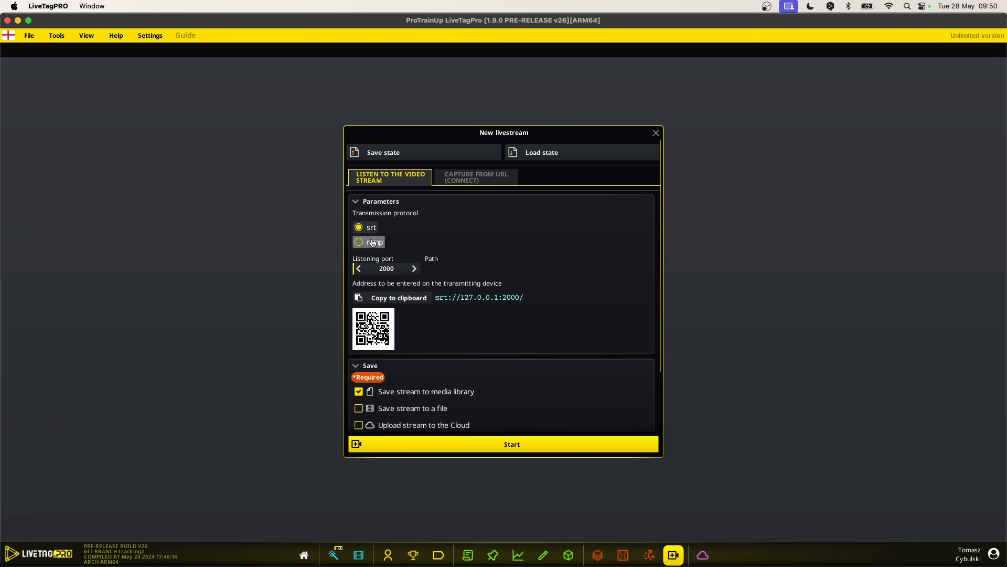
click(472, 177)
click(408, 179)
scroll(412, 325, down, 5)
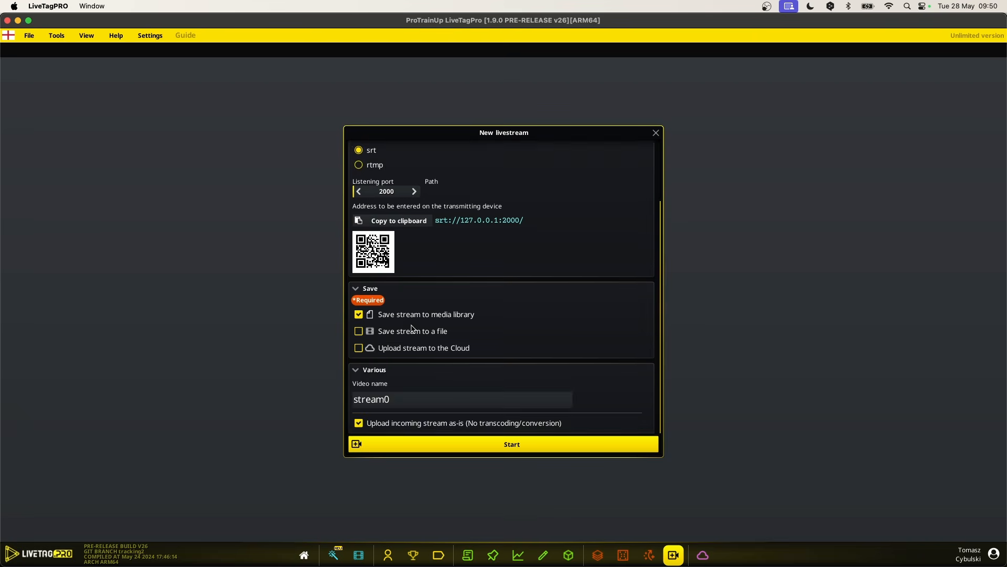
scroll(411, 328, up, 5)
scroll(413, 329, down, 2)
scroll(413, 329, up, 2)
scroll(413, 329, down, 4)
scroll(385, 167, up, 4)
scroll(517, 328, down, 4)
scroll(498, 336, up, 3)
scroll(478, 349, down, 3)
scroll(480, 367, up, 3)
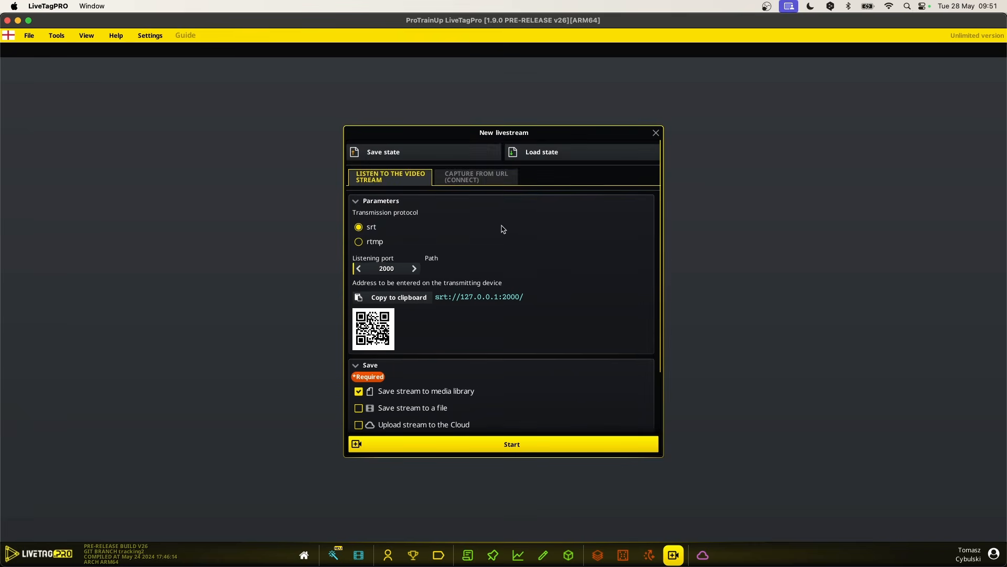
- Start listening for an srt stream on port 2000, saved to the media library, and stop the transmission after it has connected
click(506, 445)
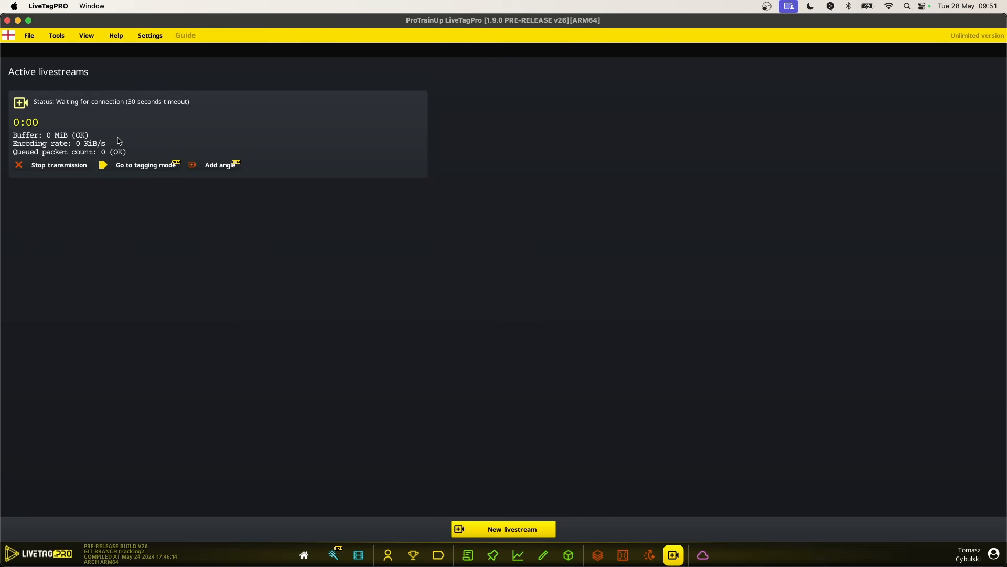
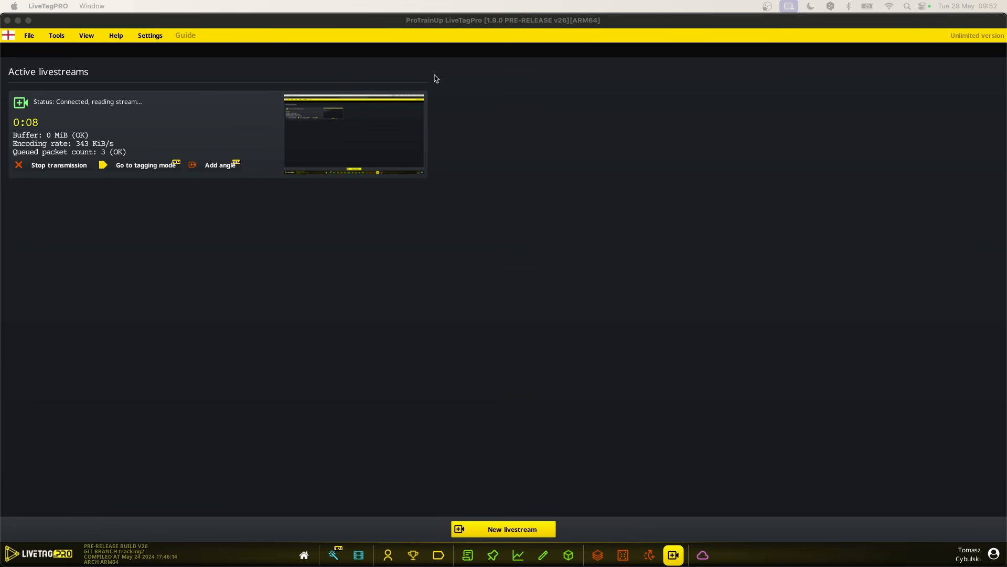
click(68, 166)
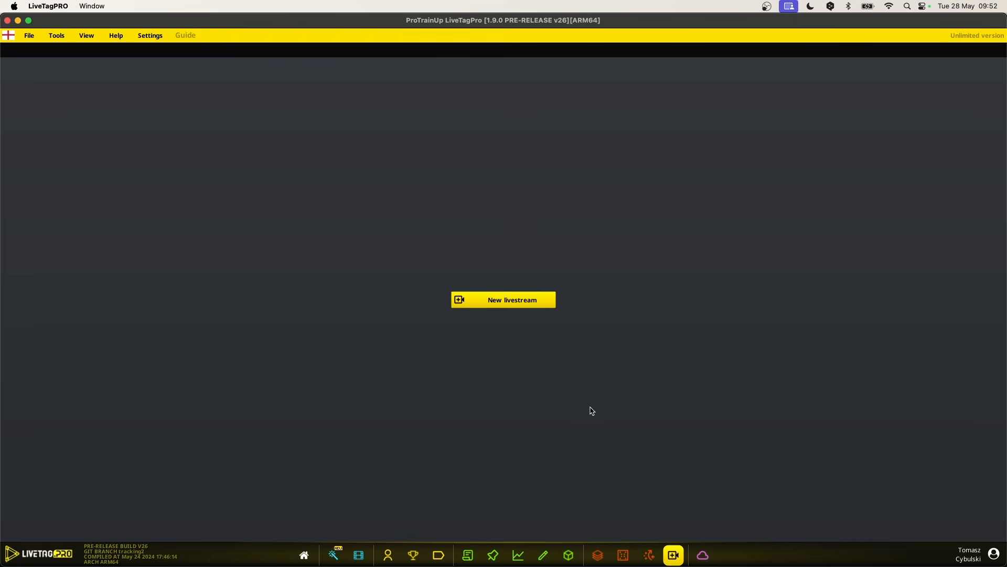
- Open another new livestream setup and review the options for capturing a stream from a URL
click(530, 303)
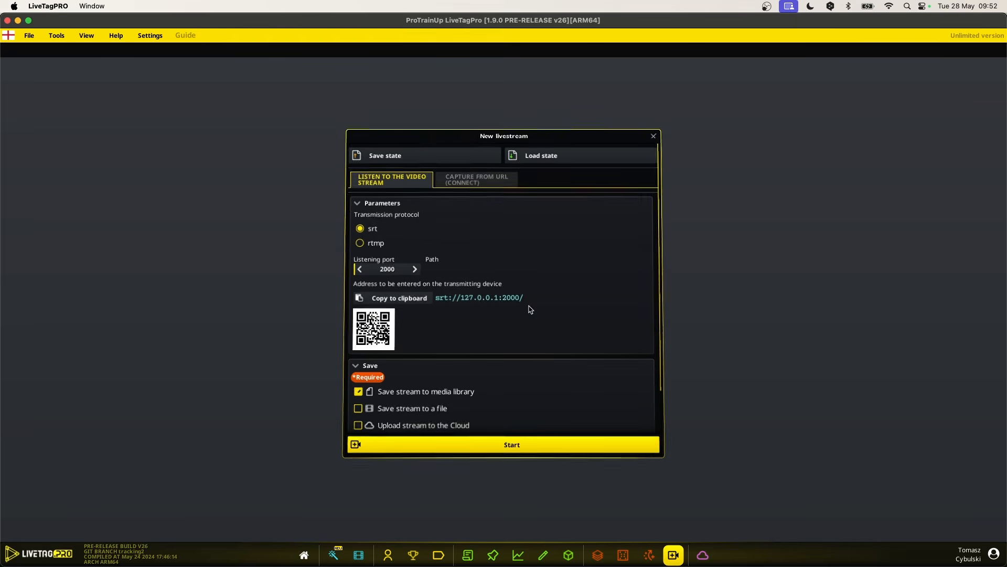
click(458, 181)
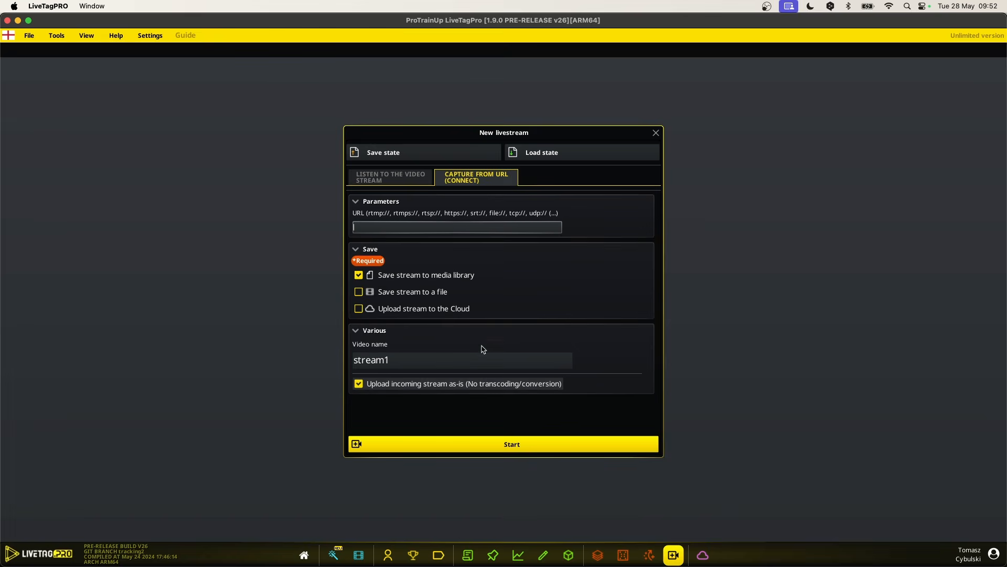
- Browse the LiveTag.PRO Cloud to the ProTrainUp organization's Grupa główna and open the blue team member's folder
click(704, 555)
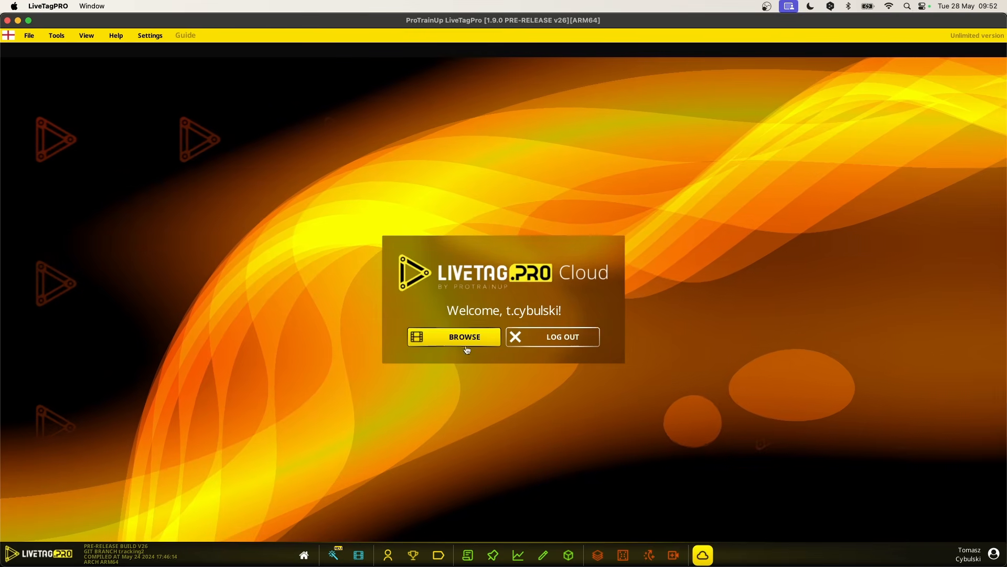
click(461, 338)
click(105, 125)
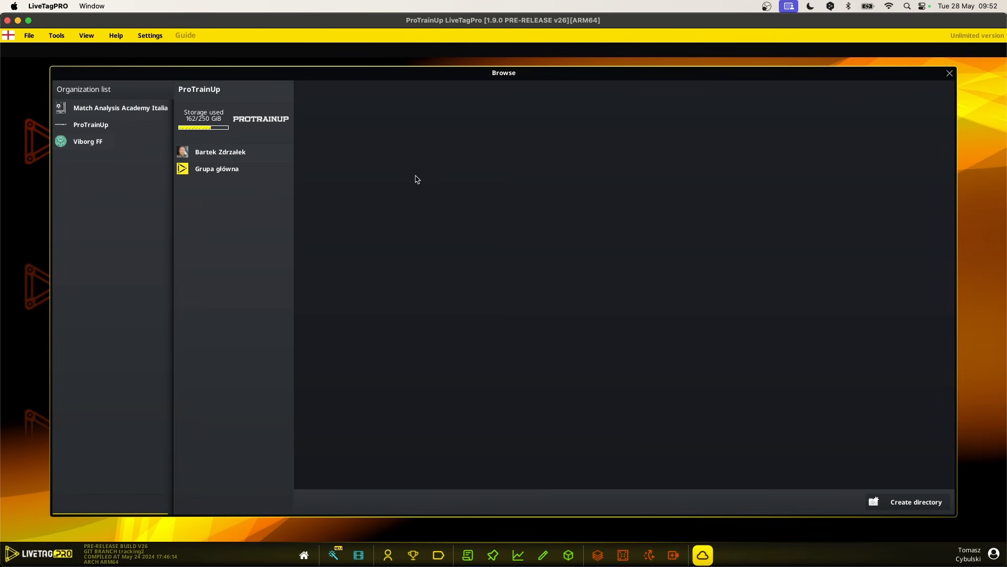
click(237, 173)
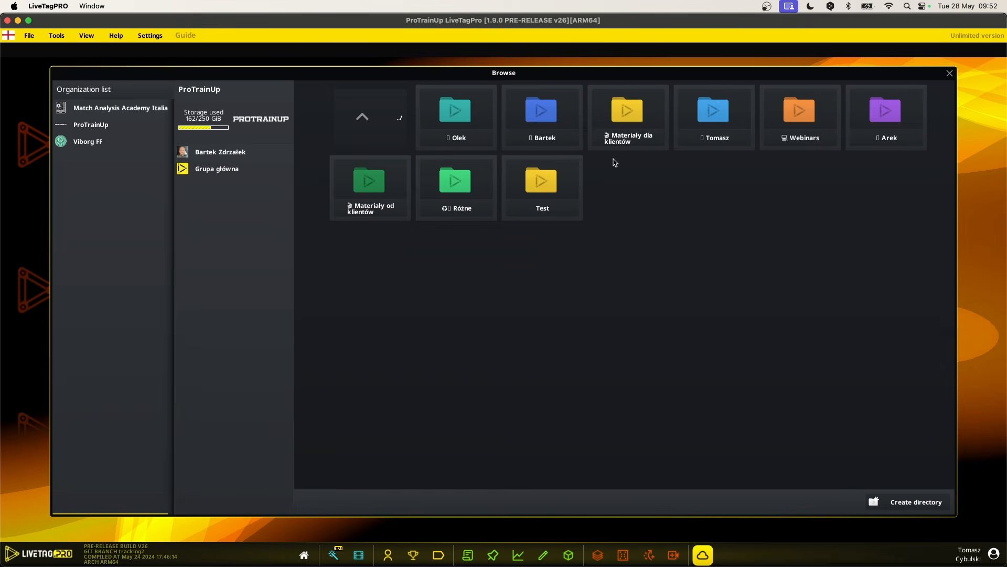
click(552, 135)
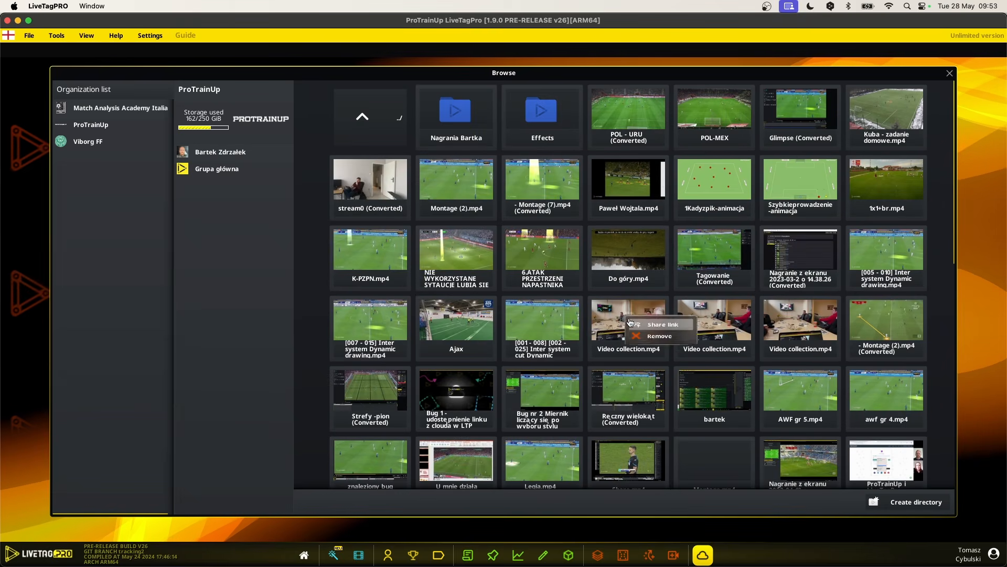
- Review the link-sharing options for the first Video collection.mp4 without creating a link, and return to the local media library
click(671, 332)
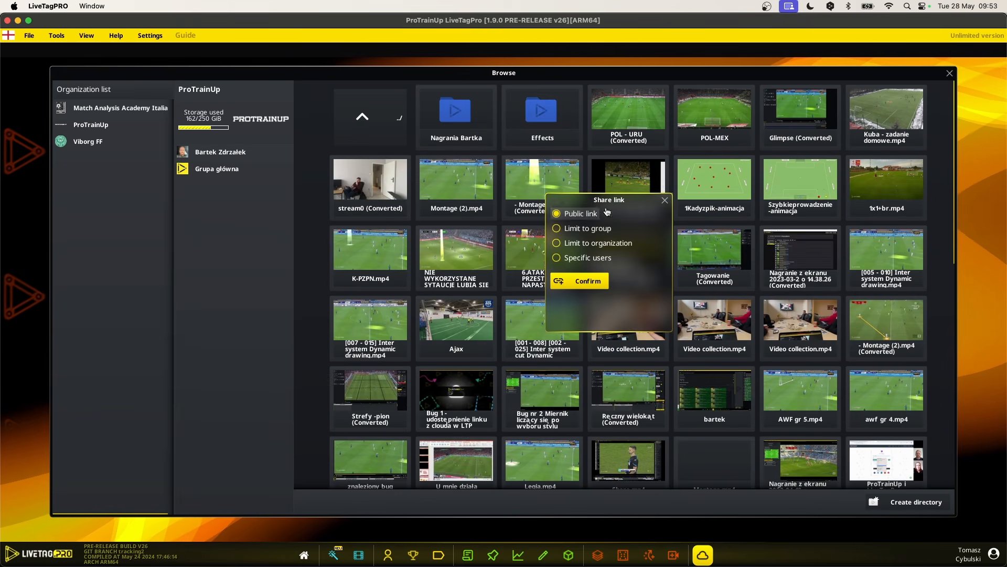
click(664, 201)
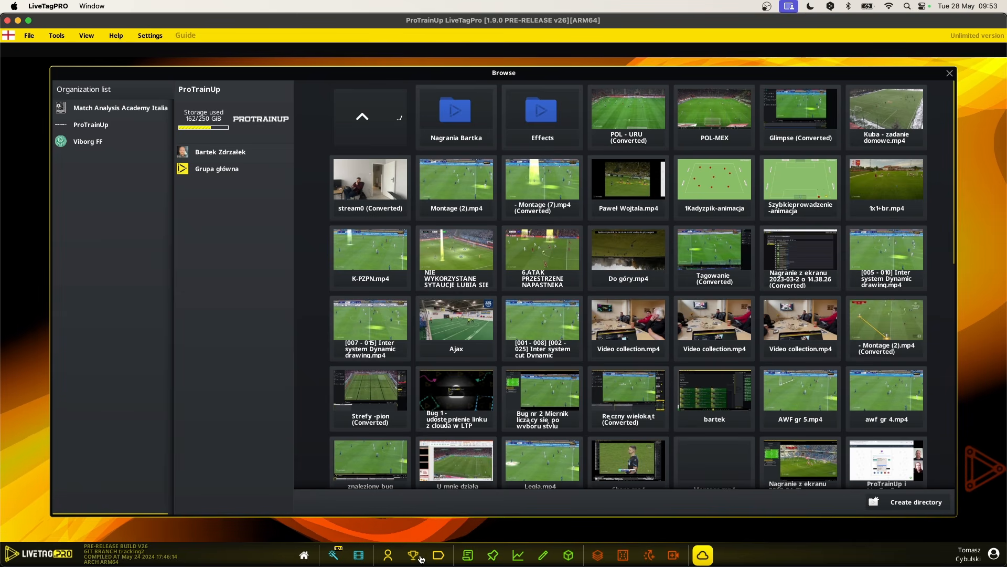
click(366, 560)
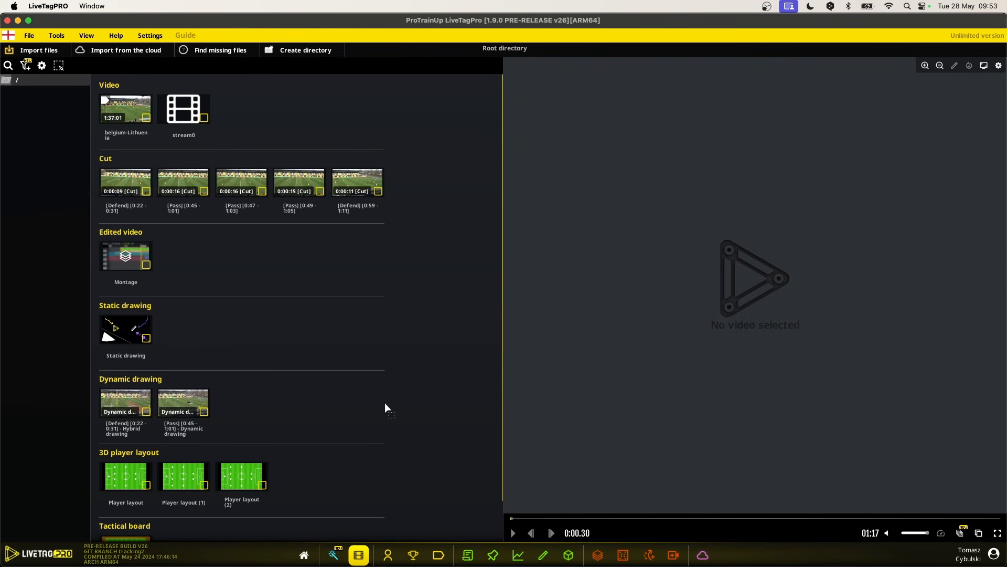